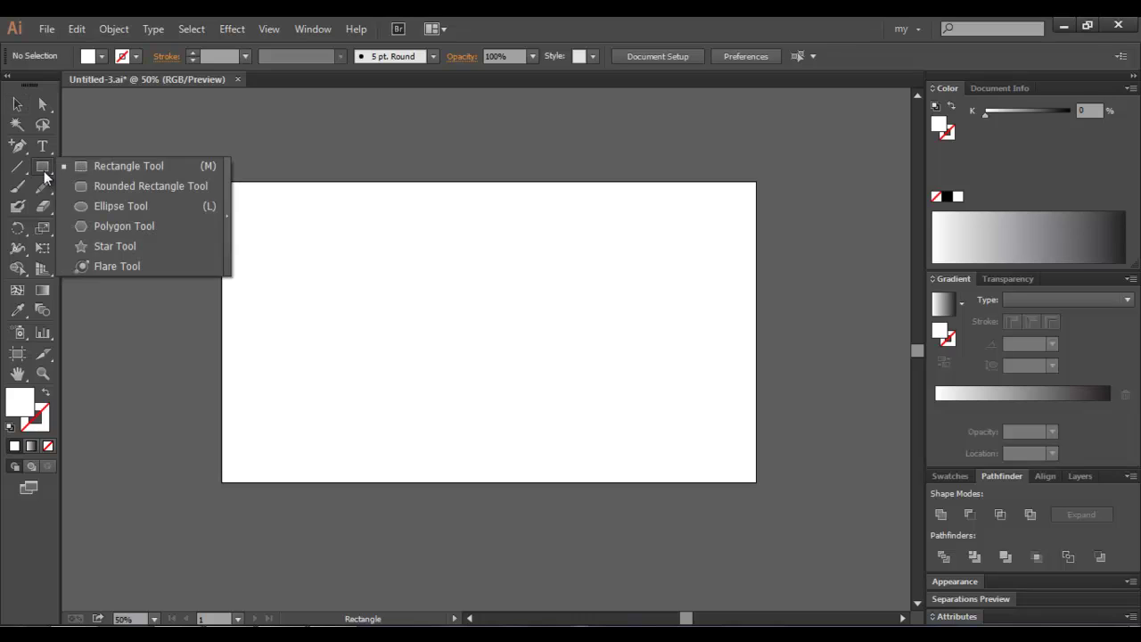
Draw a circle in the middle of the artboard.
drag(45, 174, 140, 204)
drag(424, 264, 596, 354)
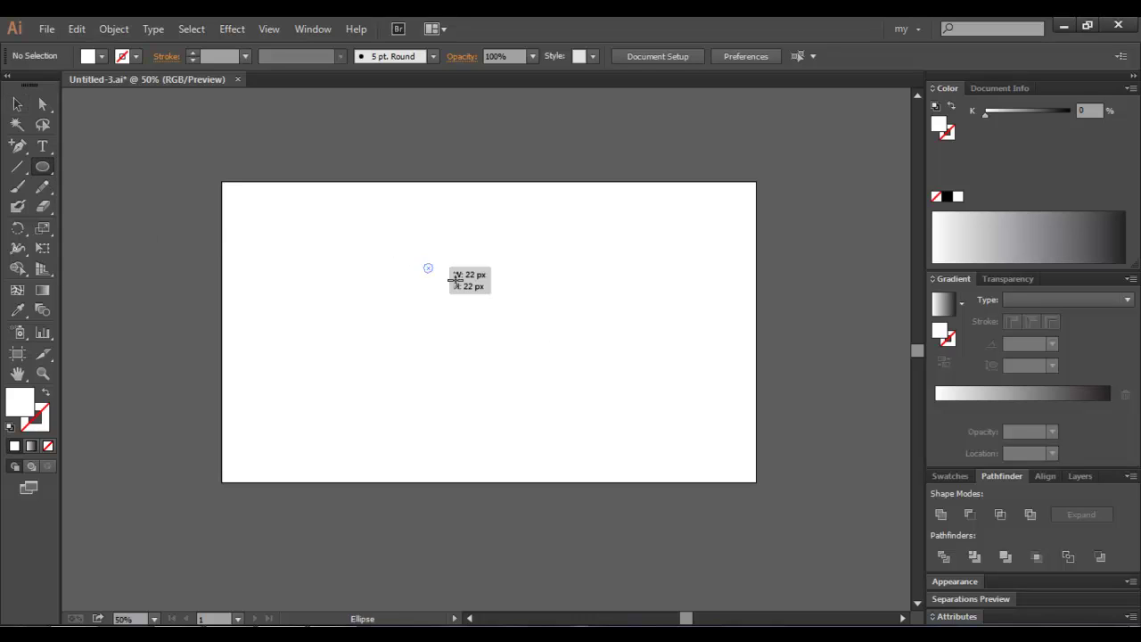
key(v)
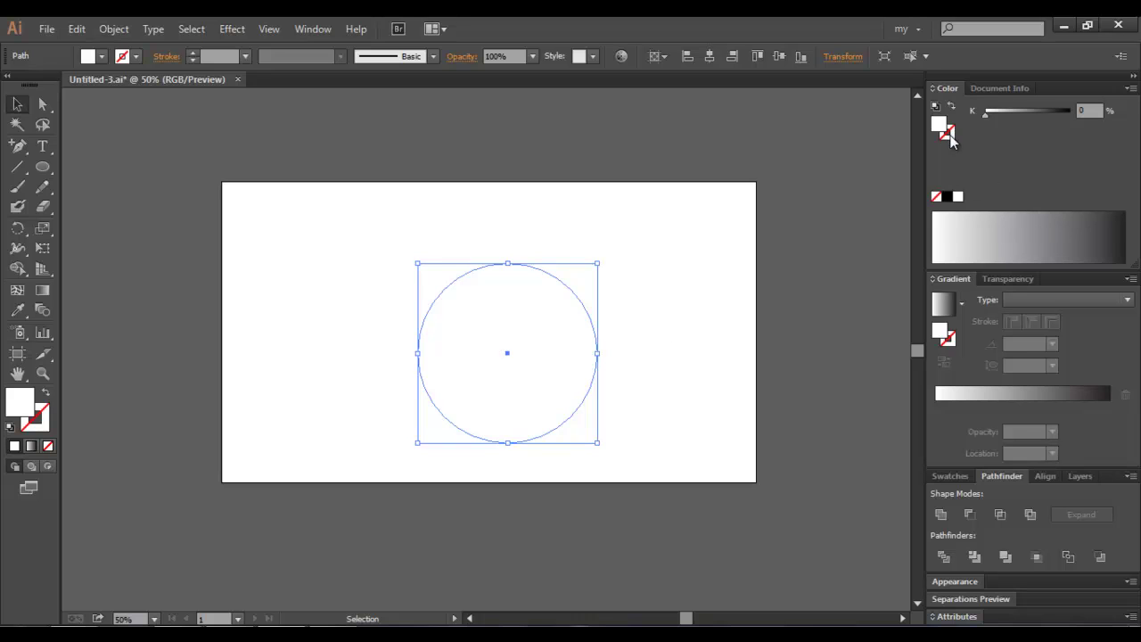
Fill the circle with a radial gradient from white to grey A7A5A6.
click(942, 304)
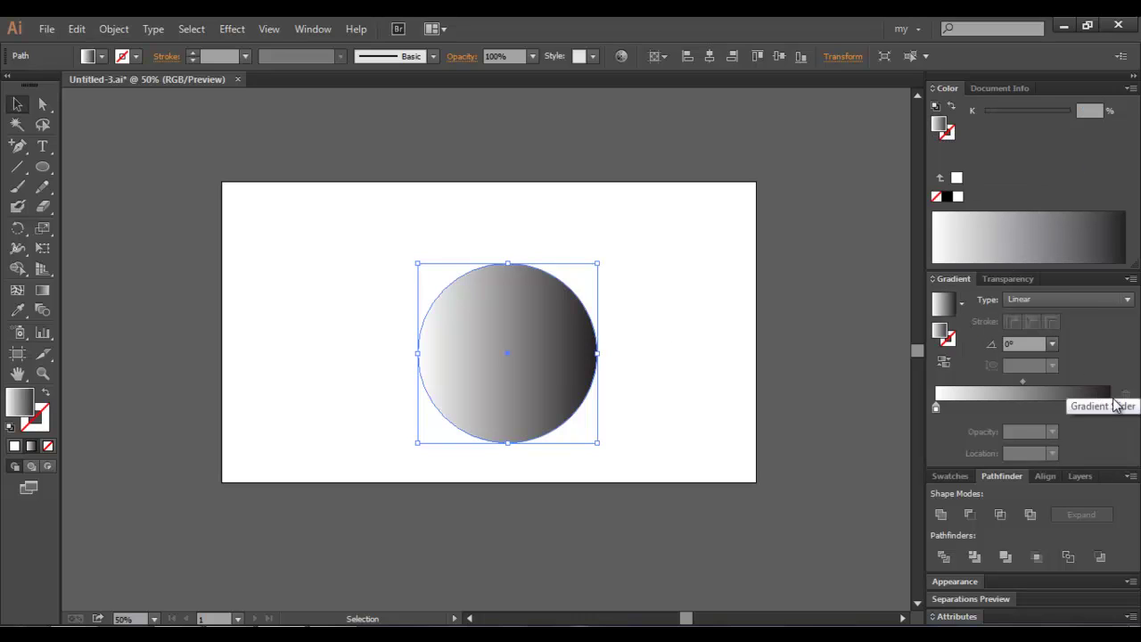
drag(1111, 408, 1051, 407)
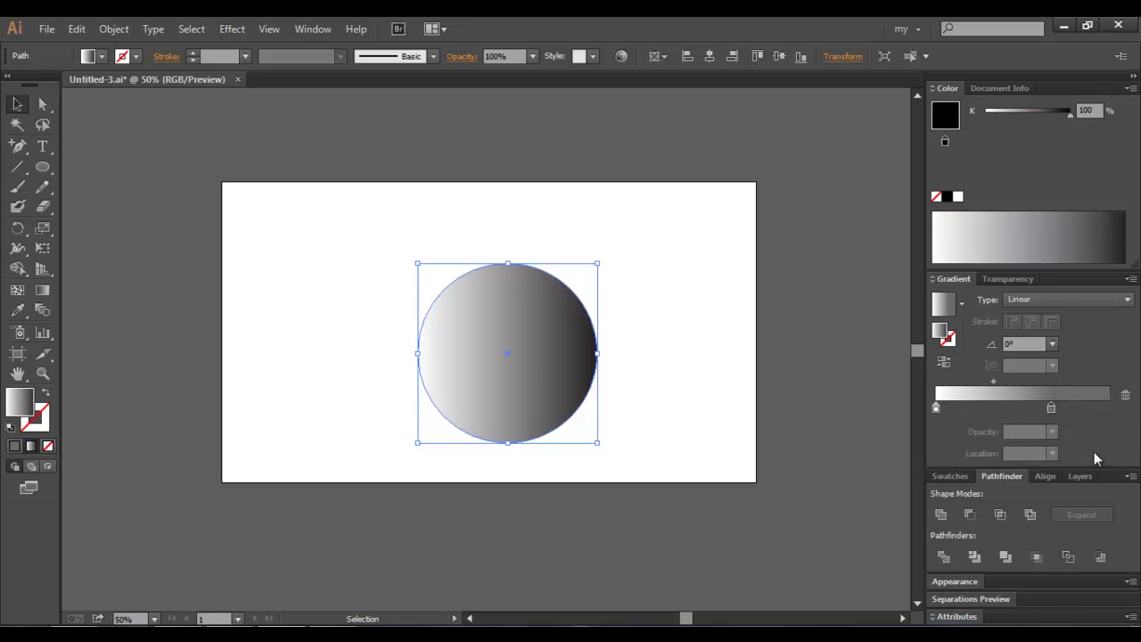
click(1052, 416)
drag(1014, 407, 1041, 408)
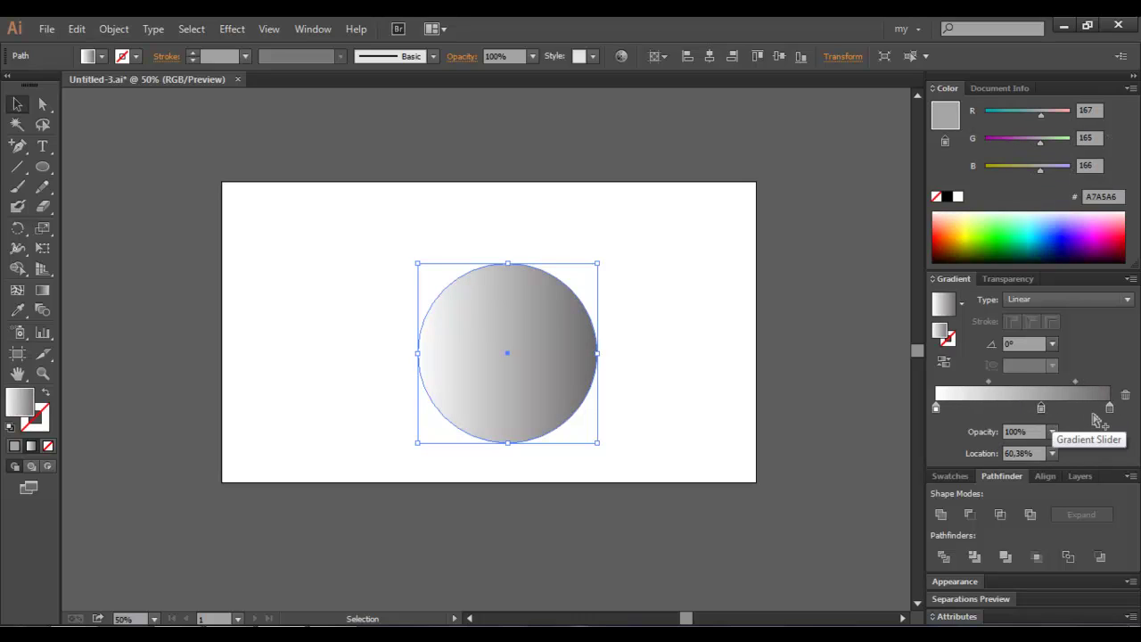
drag(1109, 407, 1108, 437)
drag(1041, 407, 1109, 408)
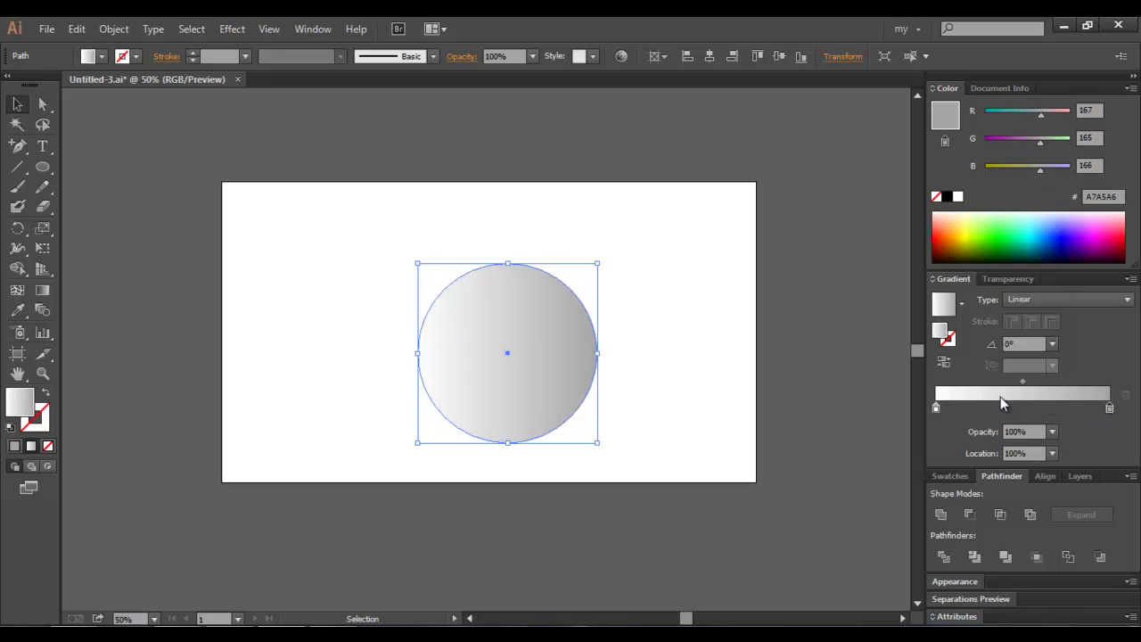
click(1036, 300)
click(1025, 333)
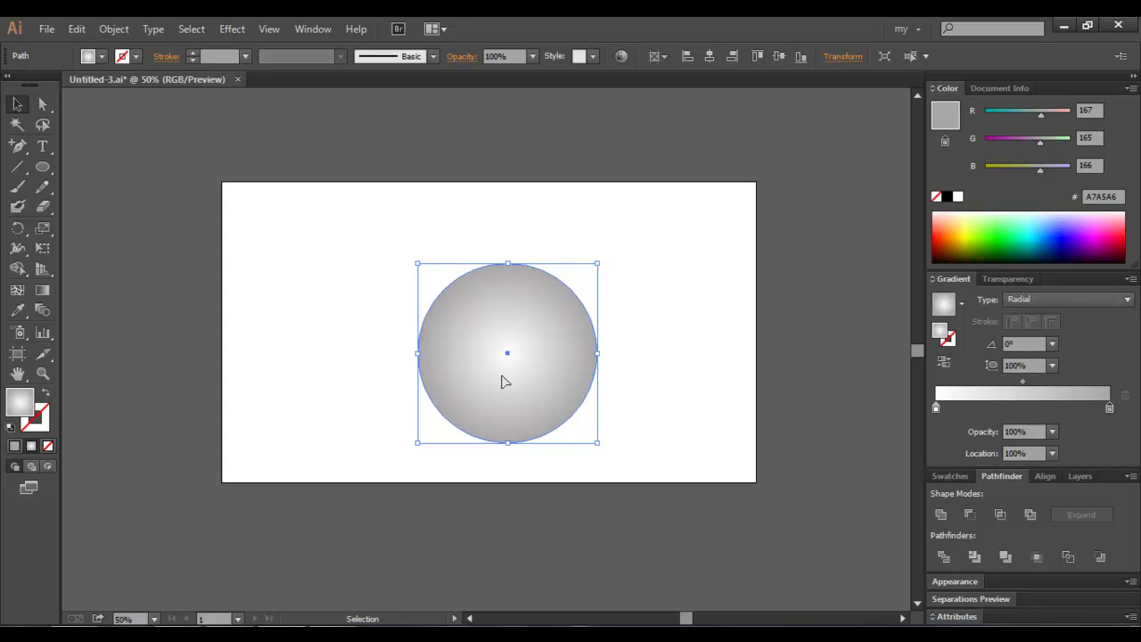
Redraw the circle's radial gradient at 121°, running from lower right toward upper left.
click(42, 290)
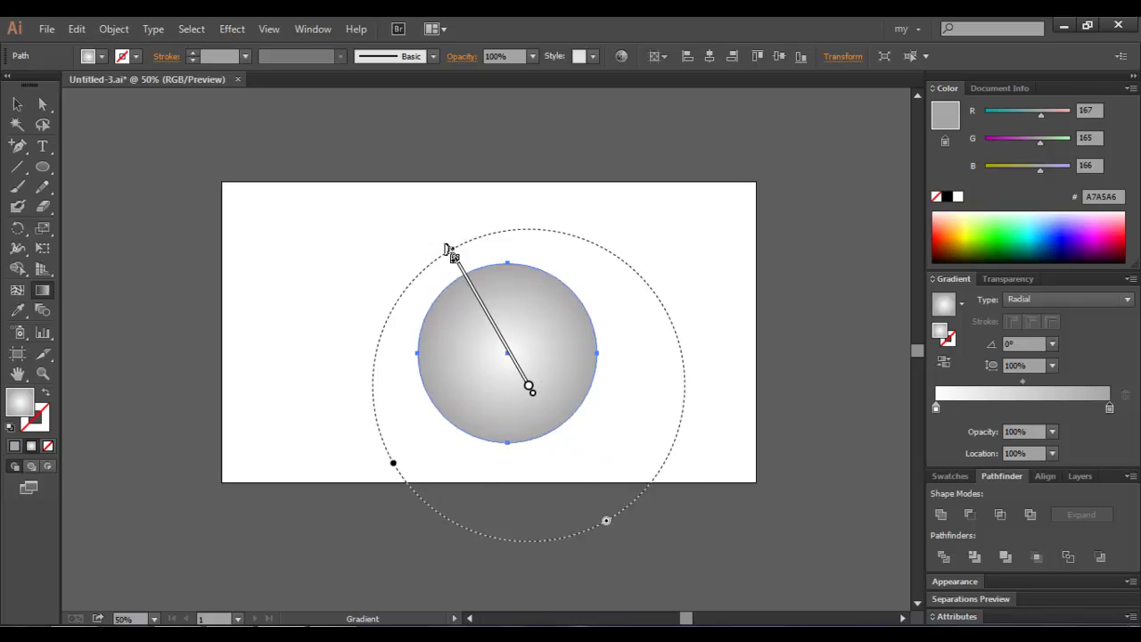
drag(523, 380, 436, 236)
drag(523, 380, 507, 366)
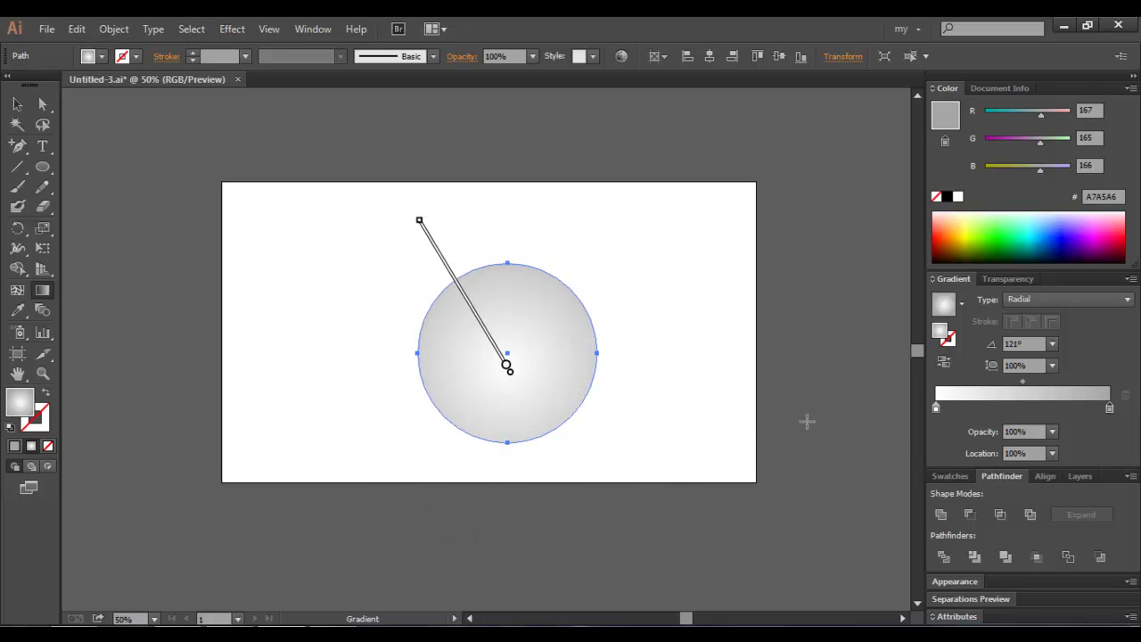
Rework the stops to near-white F0F0F0, offset the gradient centre and widen its radius.
click(965, 409)
drag(935, 410, 932, 411)
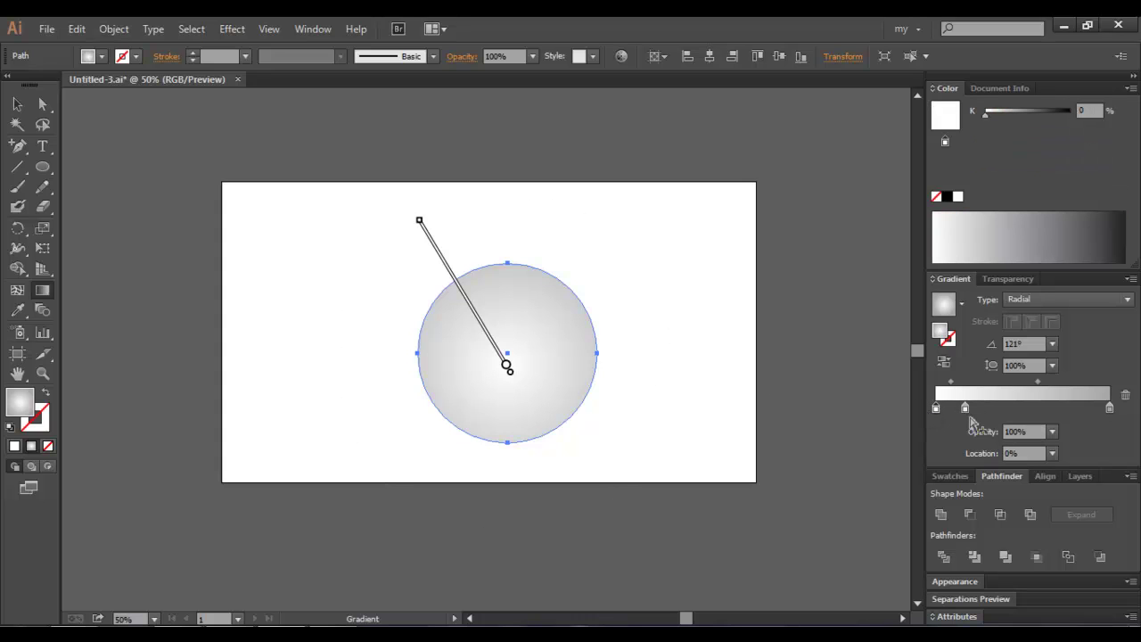
click(1024, 409)
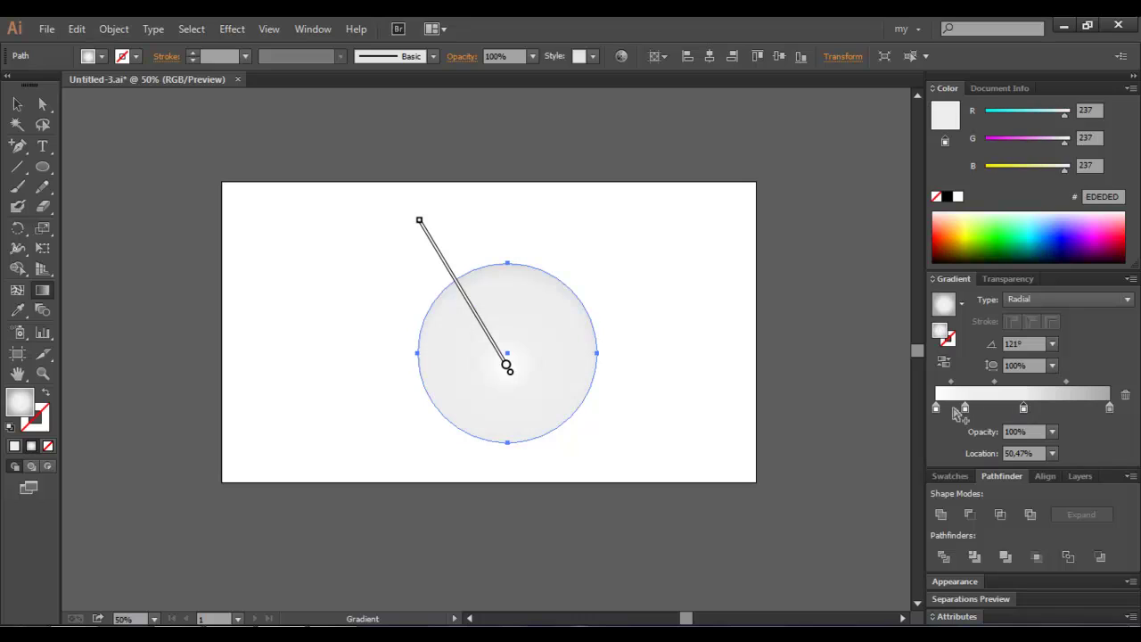
drag(965, 412, 981, 409)
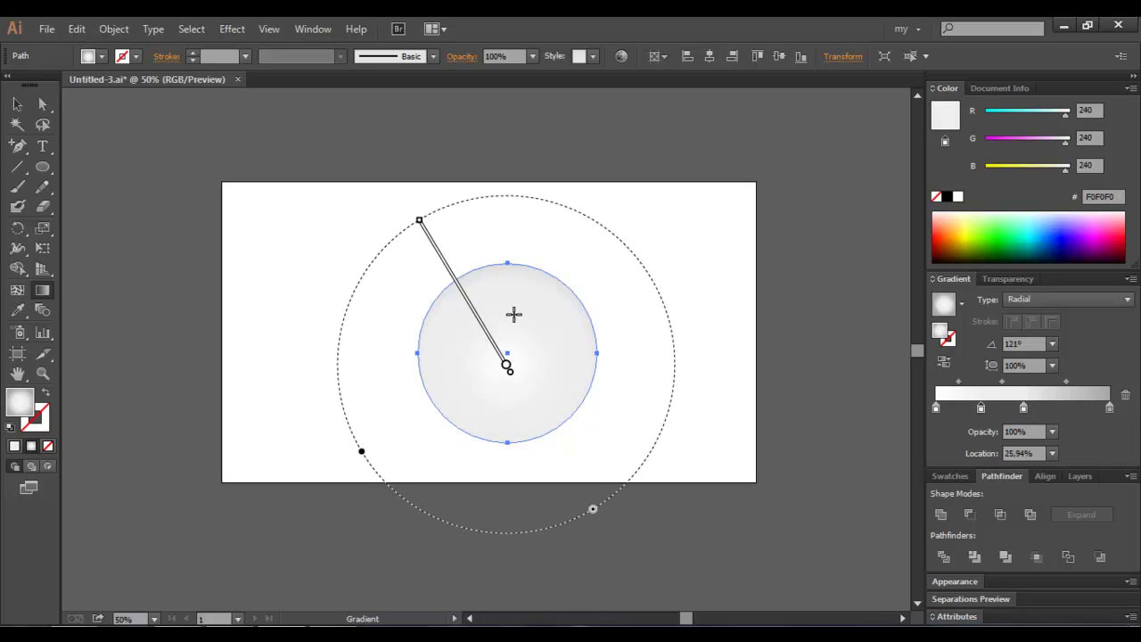
drag(481, 315, 494, 332)
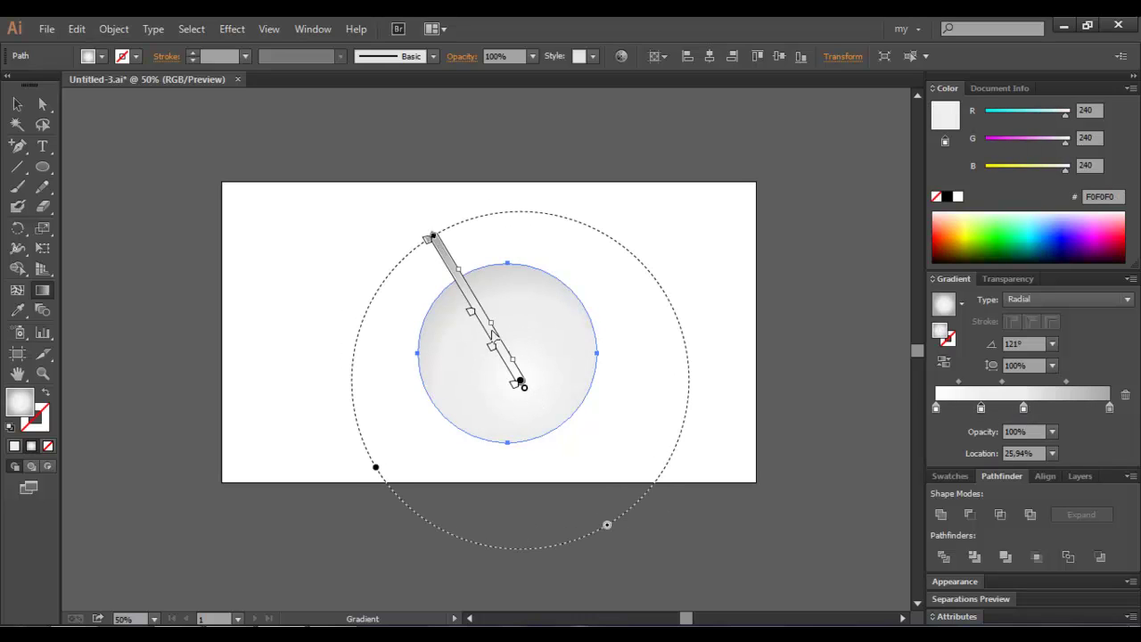
drag(435, 242, 418, 215)
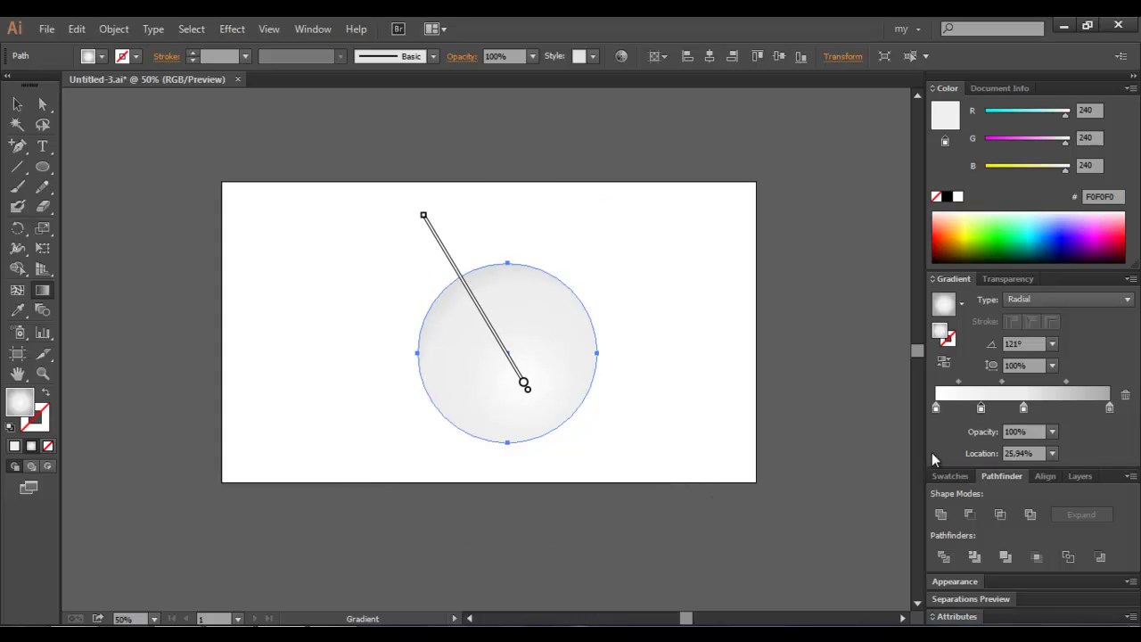
drag(935, 411, 932, 451)
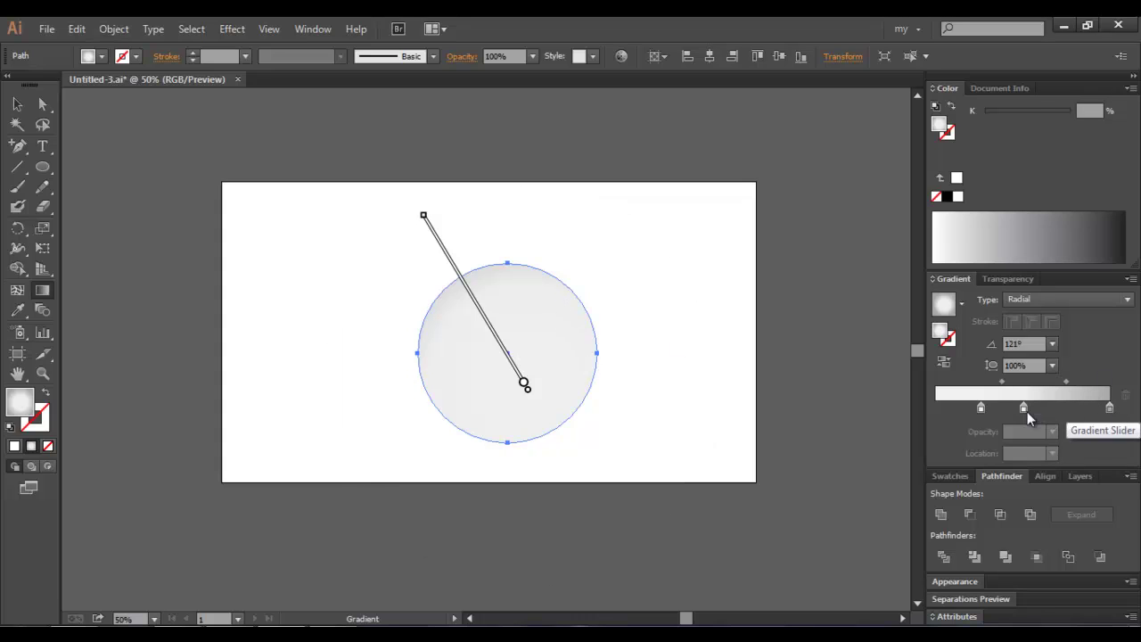
Trim the gradient to two stops, with the light stop moved to the start.
drag(1024, 408, 1049, 408)
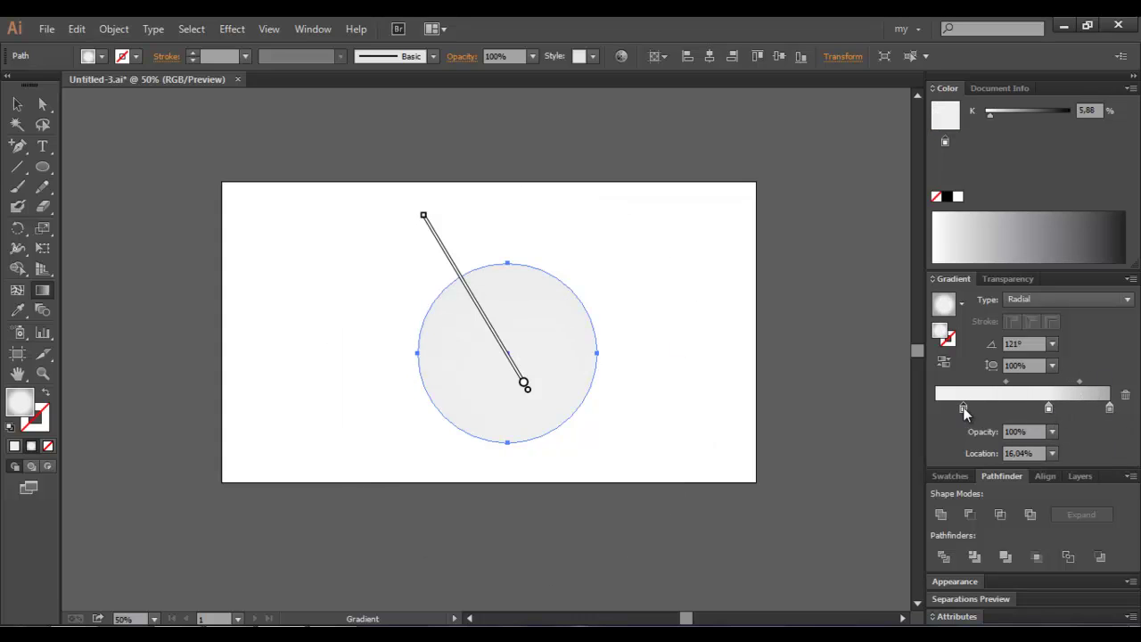
mouse_move(497, 332)
mouse_down()
mouse_move(521, 370)
mouse_move(507, 359)
mouse_up()
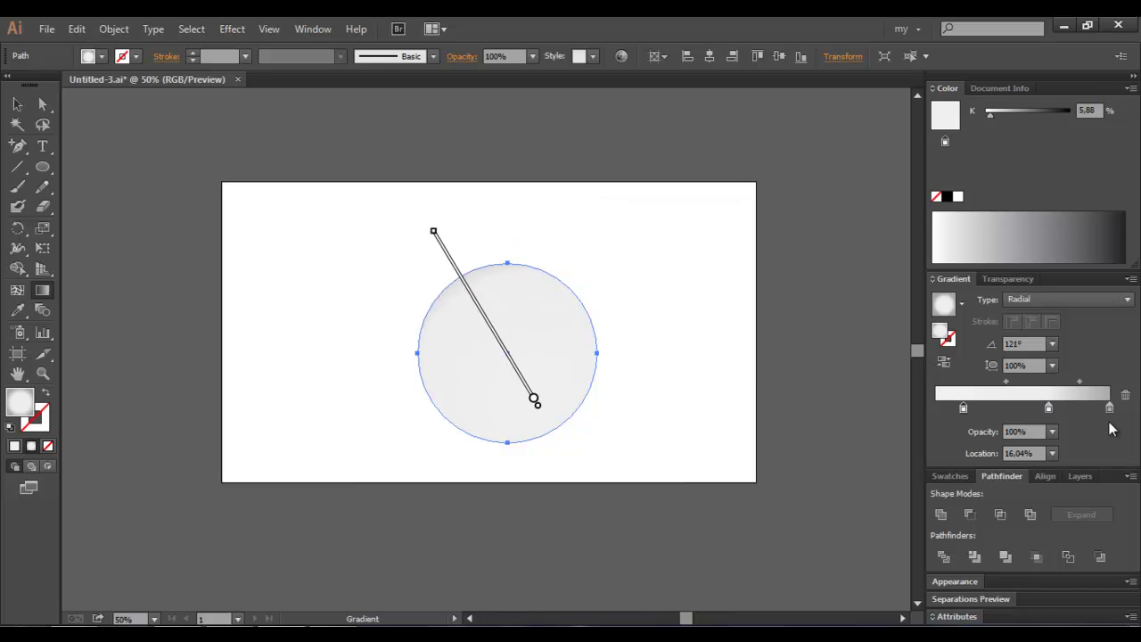
mouse_move(1048, 408)
mouse_down()
mouse_move(1023, 423)
mouse_move(958, 410)
mouse_up()
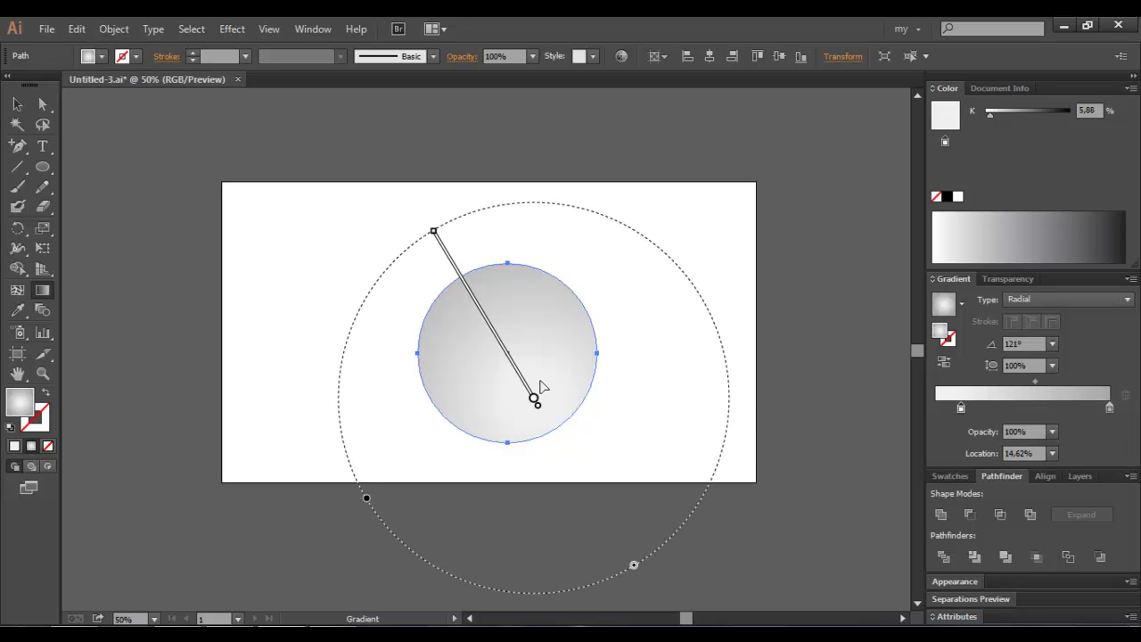
drag(523, 380, 513, 369)
click(1067, 409)
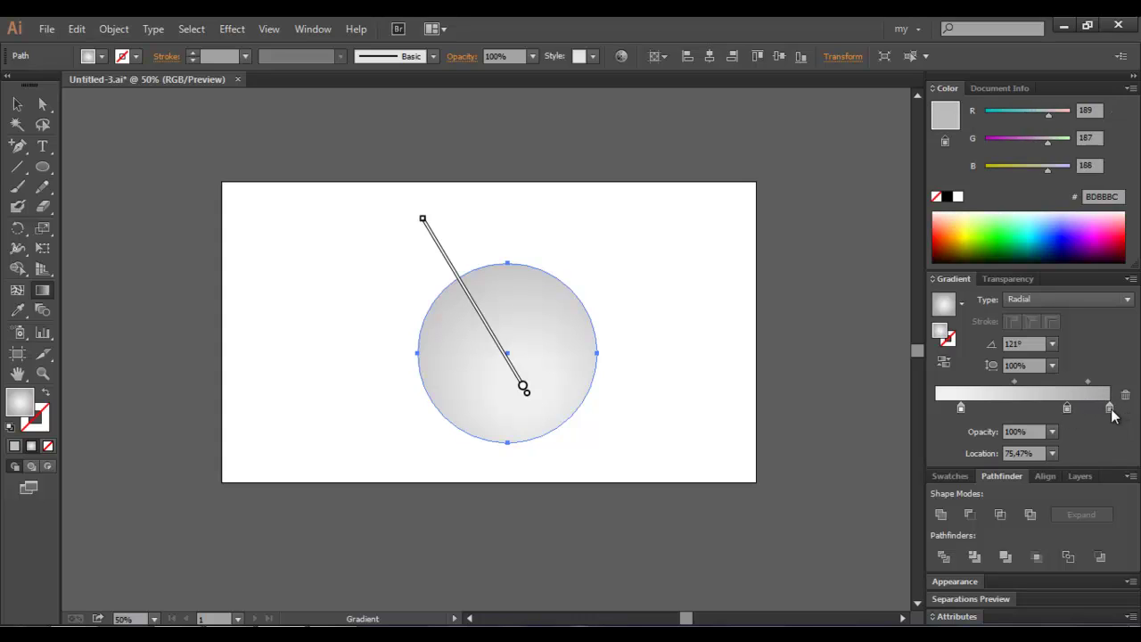
drag(1073, 411, 1084, 482)
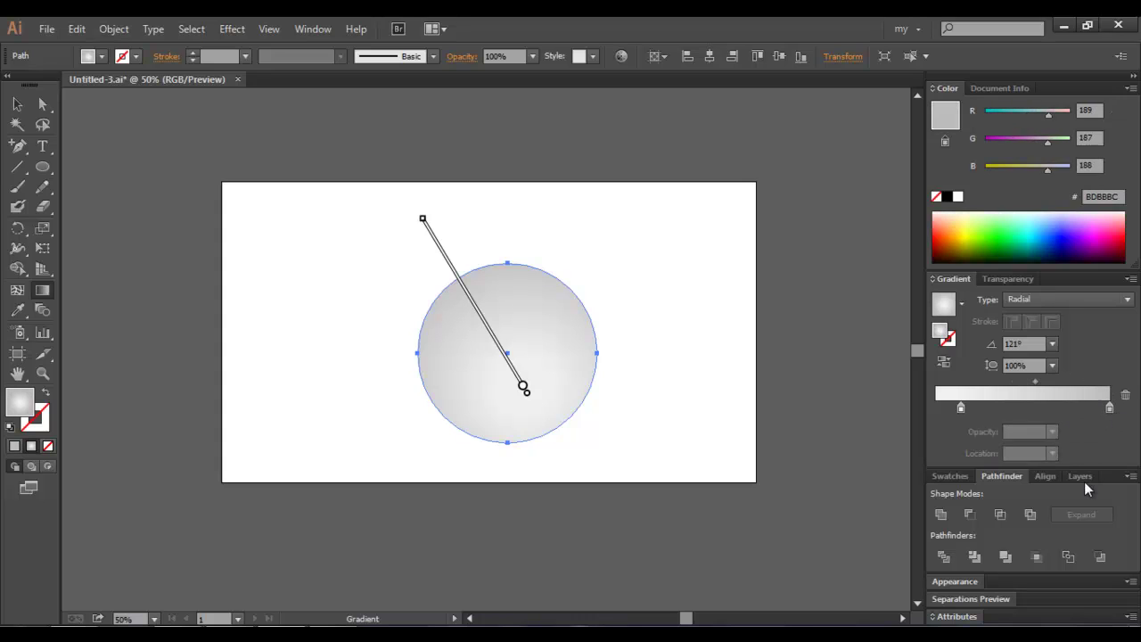
drag(961, 410, 936, 410)
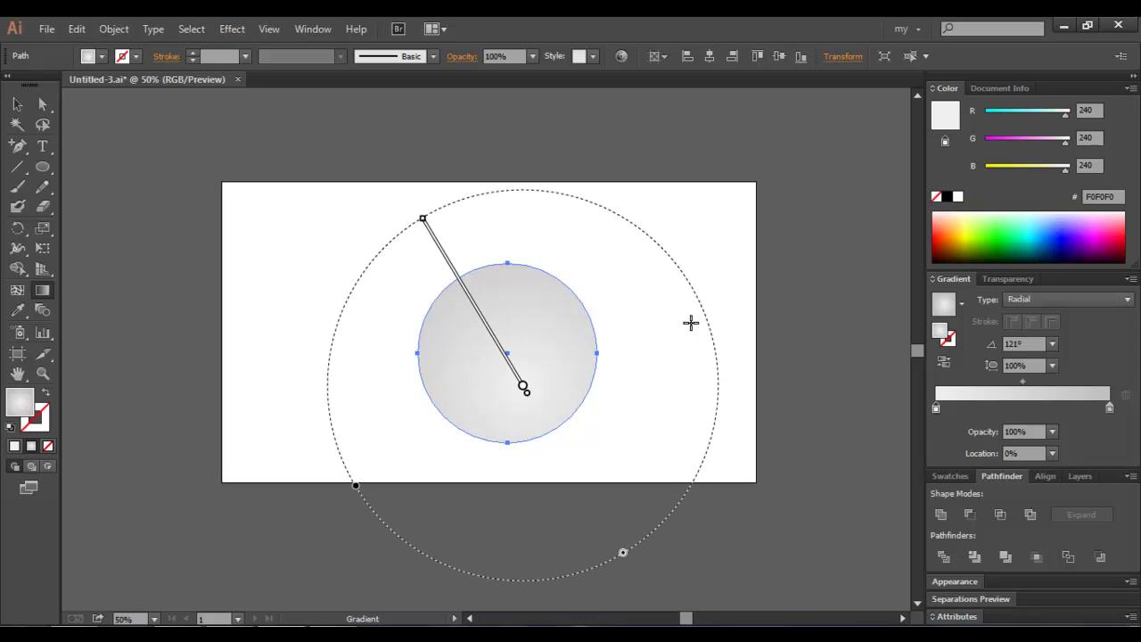
Enlarge the radial gradient and shift its centre down and to the right.
drag(523, 387, 514, 374)
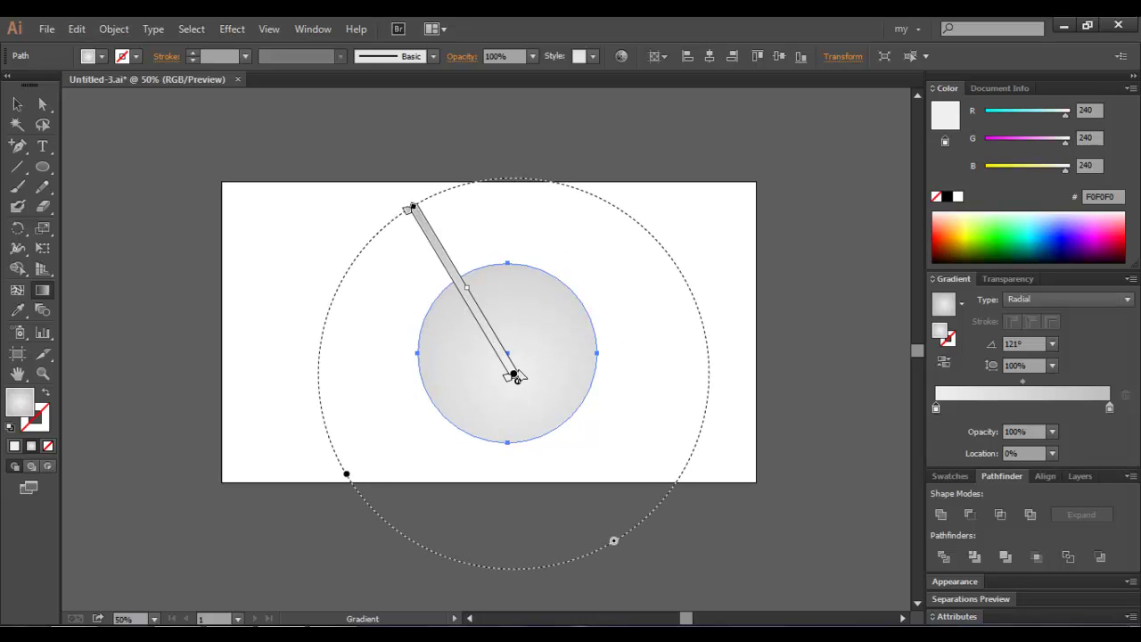
drag(413, 206, 378, 150)
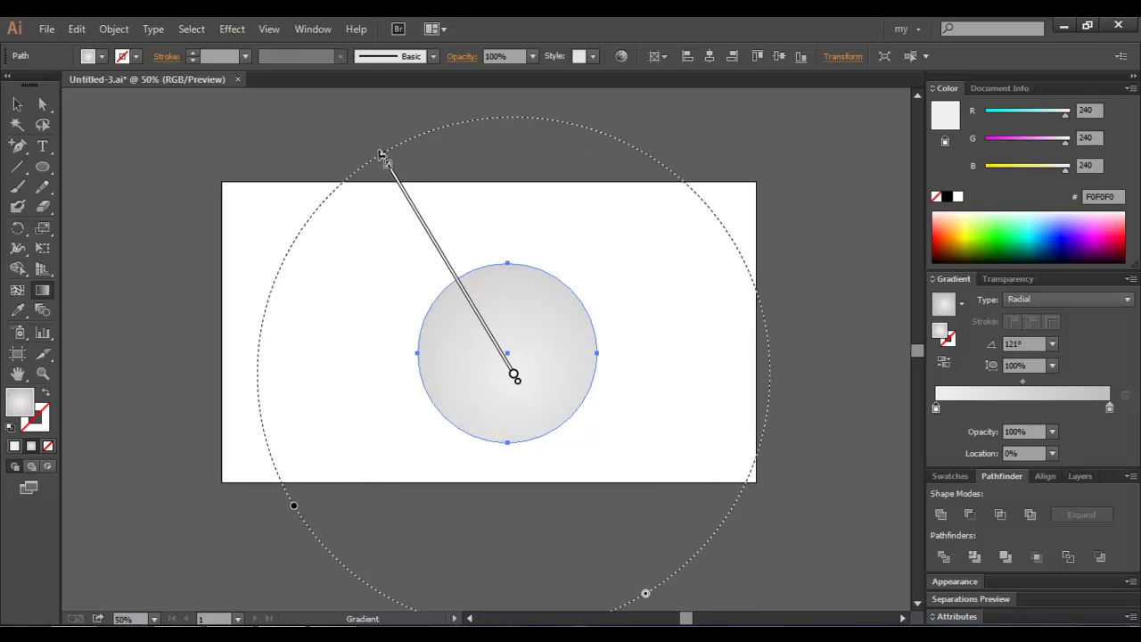
drag(498, 356, 523, 377)
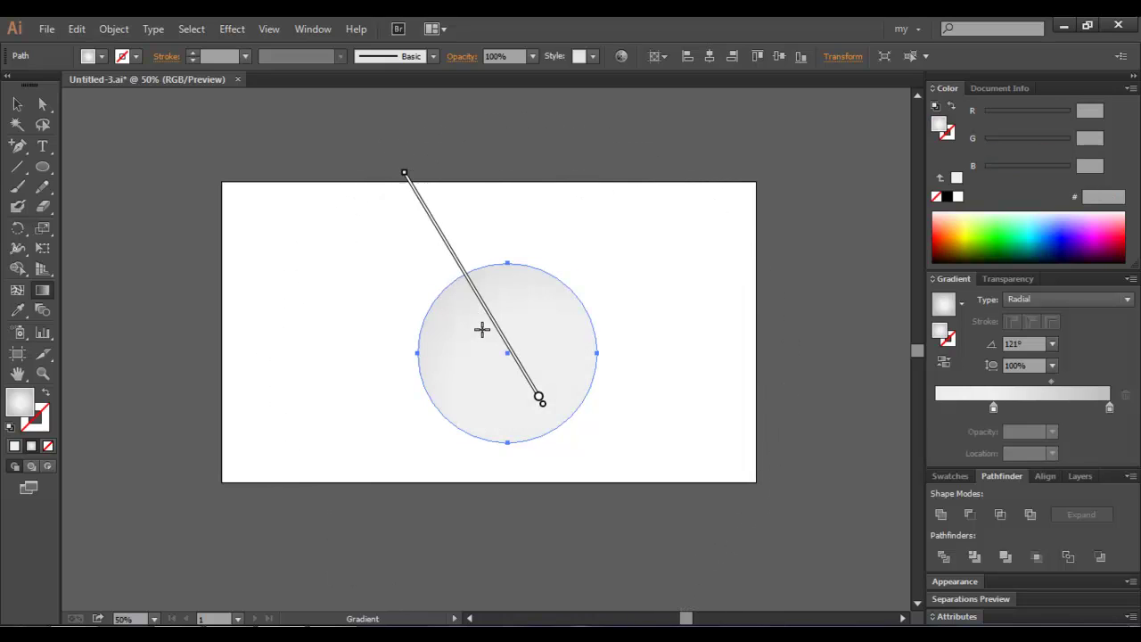
drag(508, 347, 520, 375)
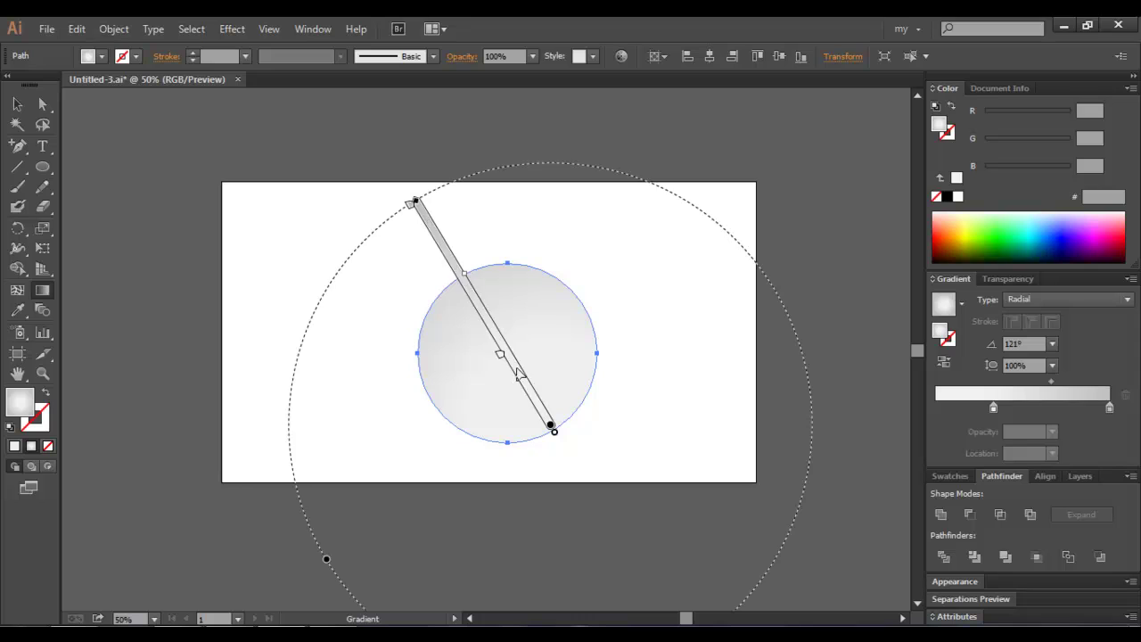
click(17, 104)
Duplicate the circle slightly offset, fill the copy solid white and send it backward.
click(270, 240)
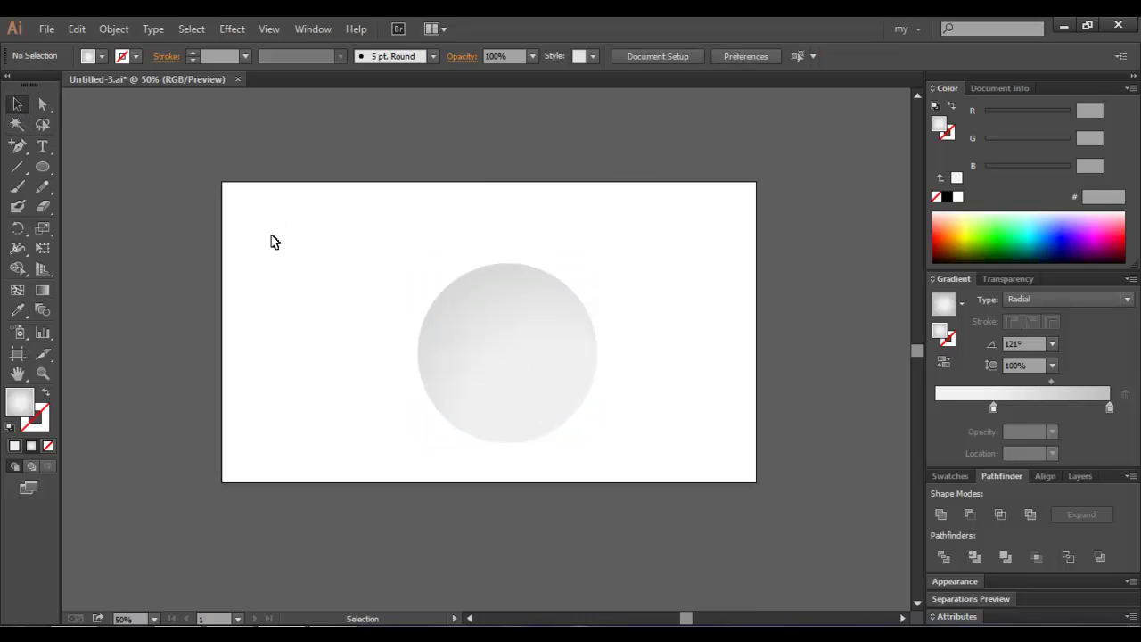
click(523, 351)
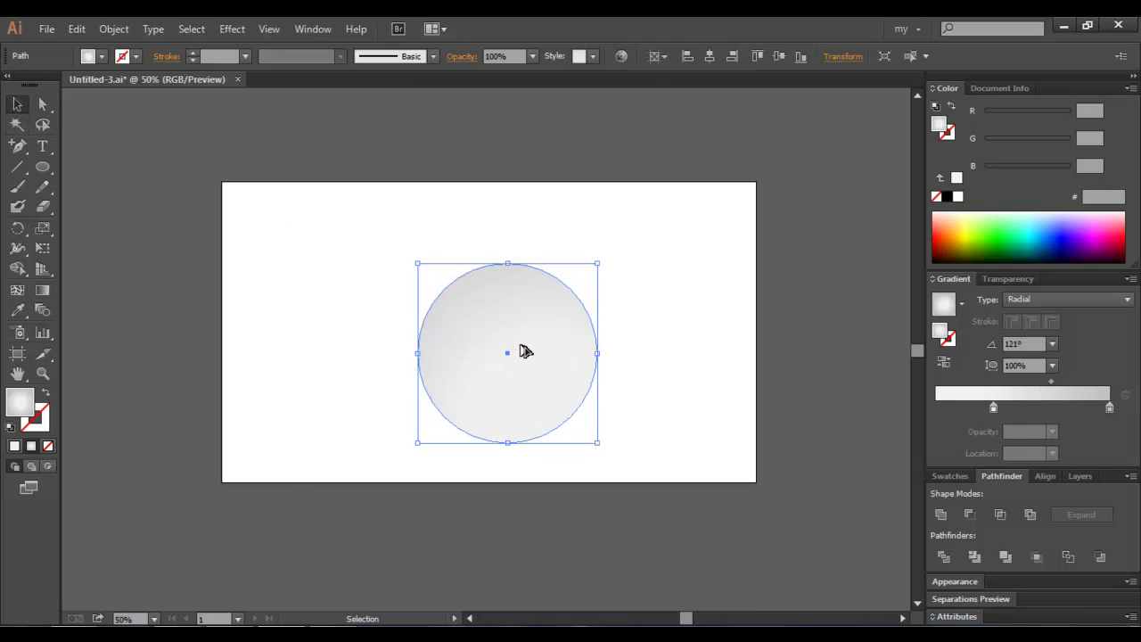
drag(522, 351, 517, 341)
click(955, 194)
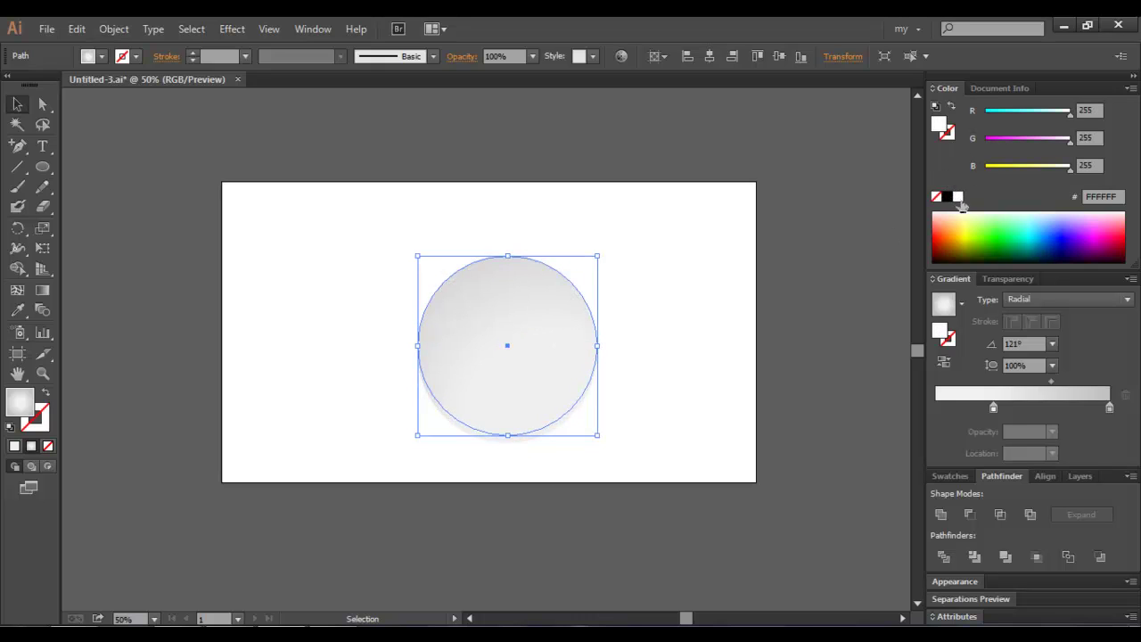
key(ctrl+bracketleft)
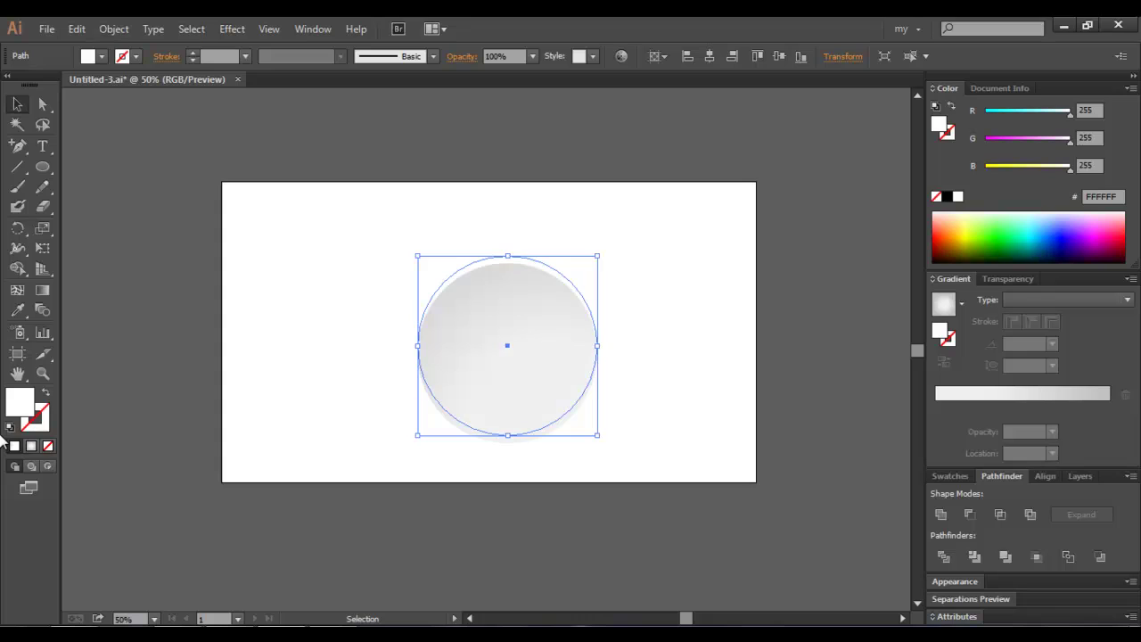
Nudge the circle one step left and one step down, then deselect.
key(Left)
key(Left)
key(Left)
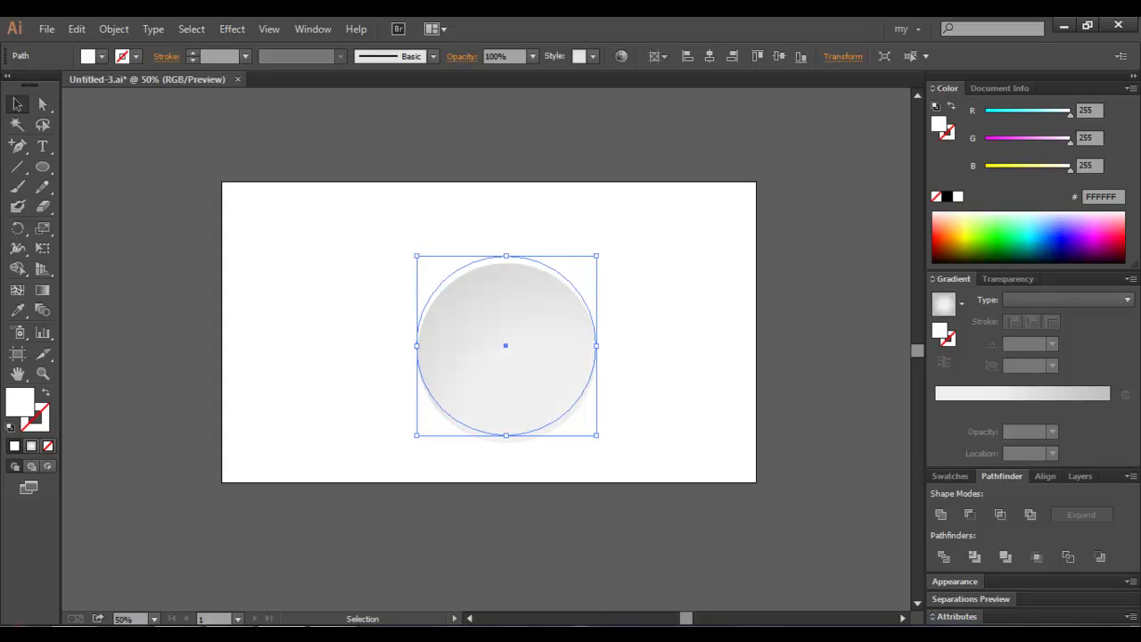
key(Down)
key(Down)
key(Down)
key(Down)
key(Down)
key(Down)
key(Down)
key(Down)
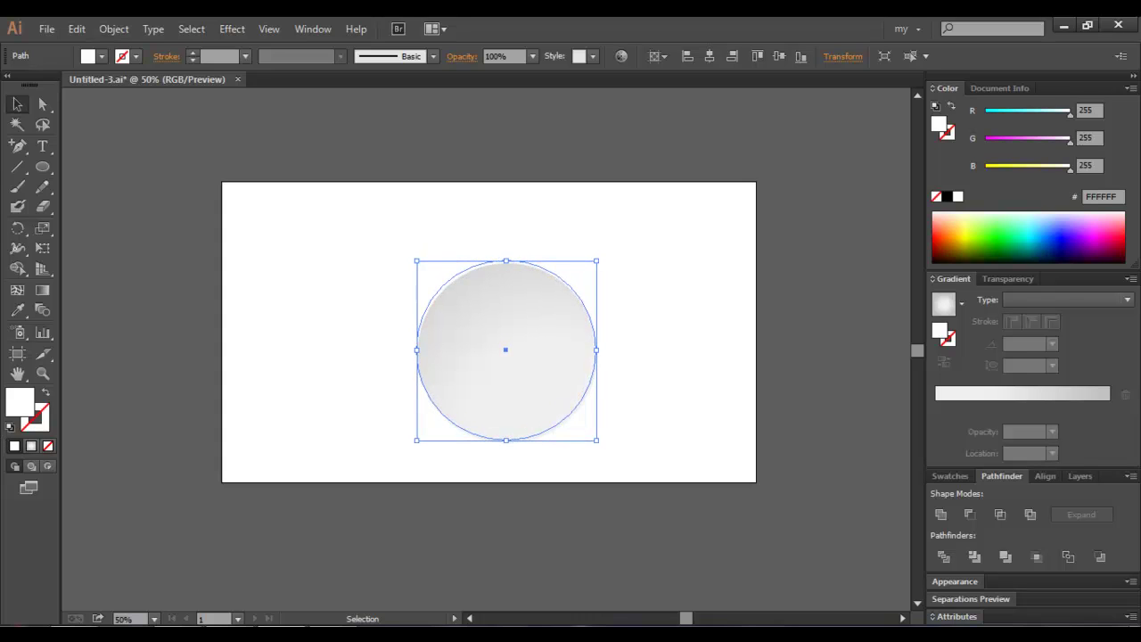
click(250, 293)
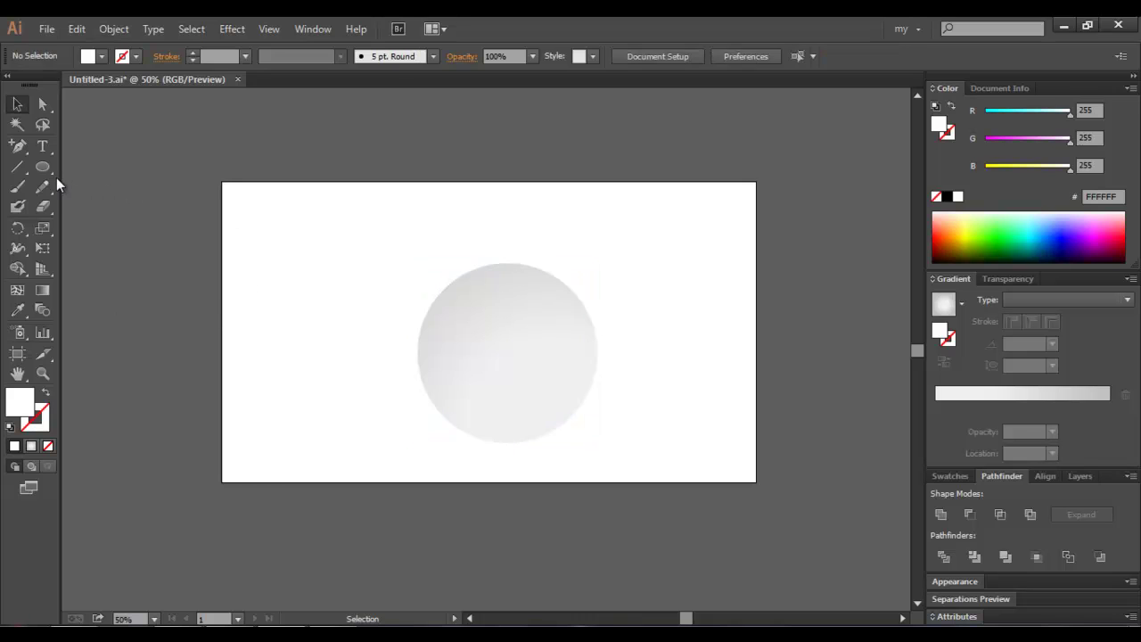
Create a 1280 × 720 px rectangle.
drag(51, 173, 99, 167)
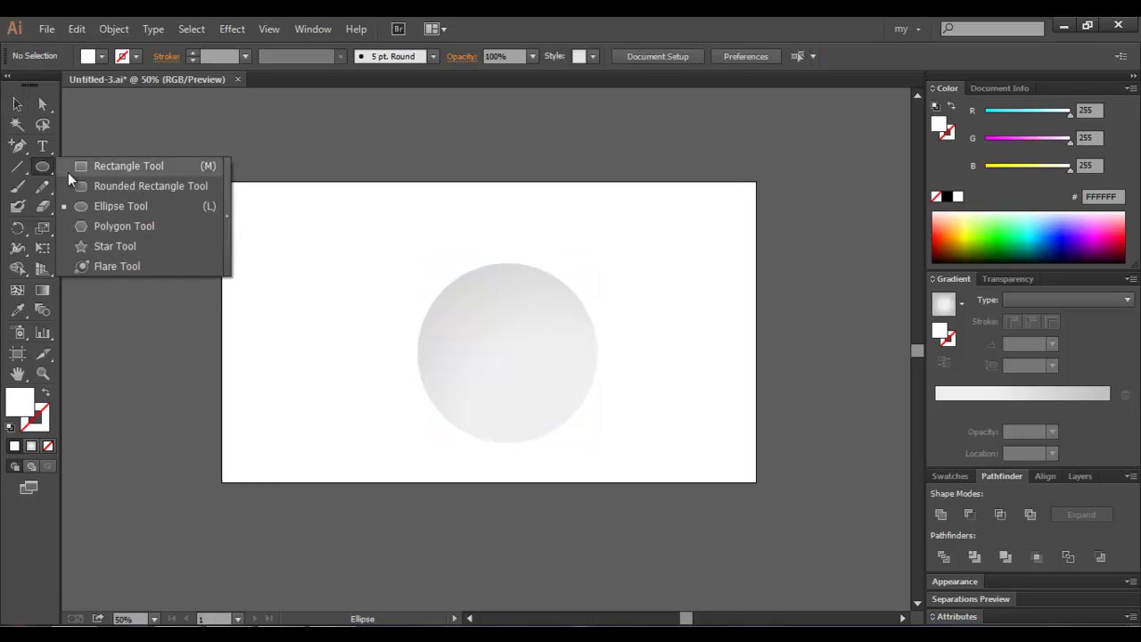
click(365, 238)
key(Tab)
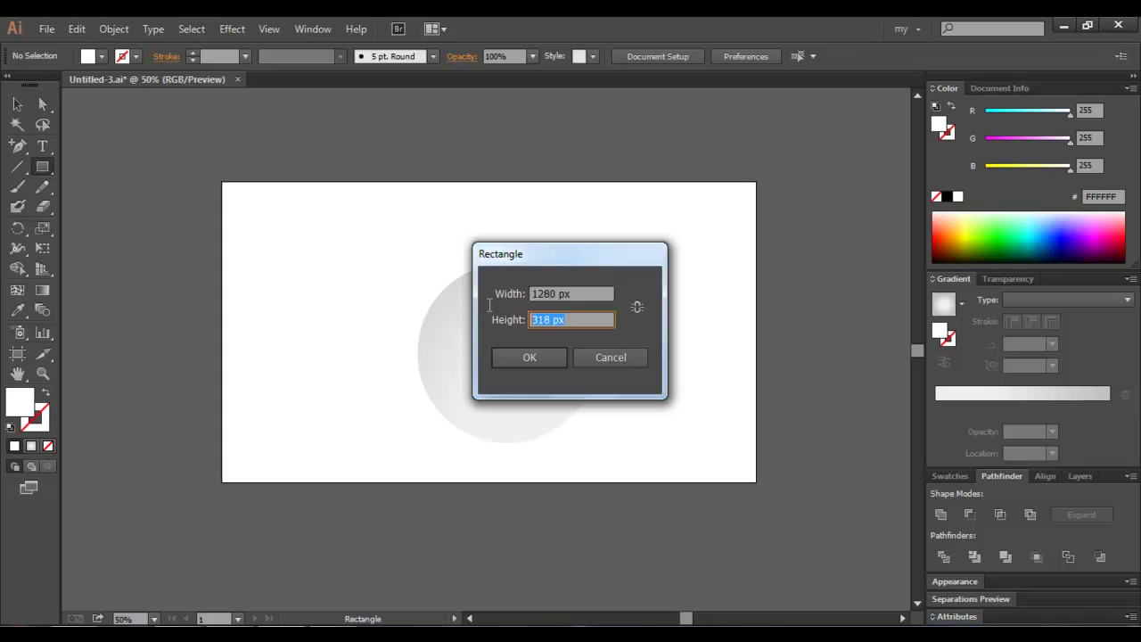
text(0)
key(Tab)
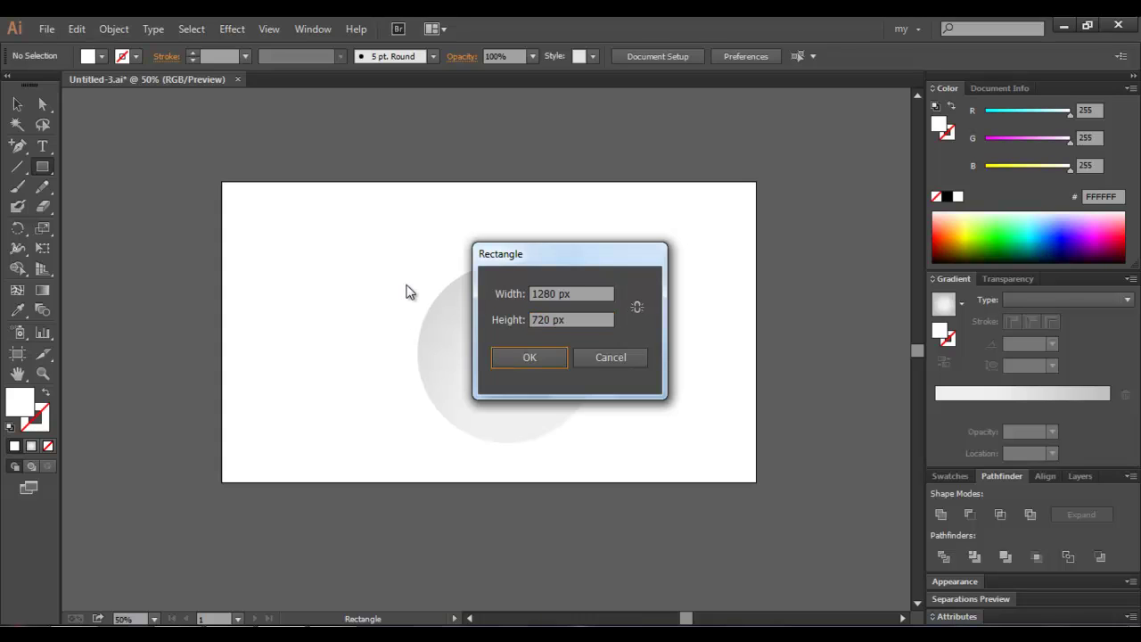
key(Return)
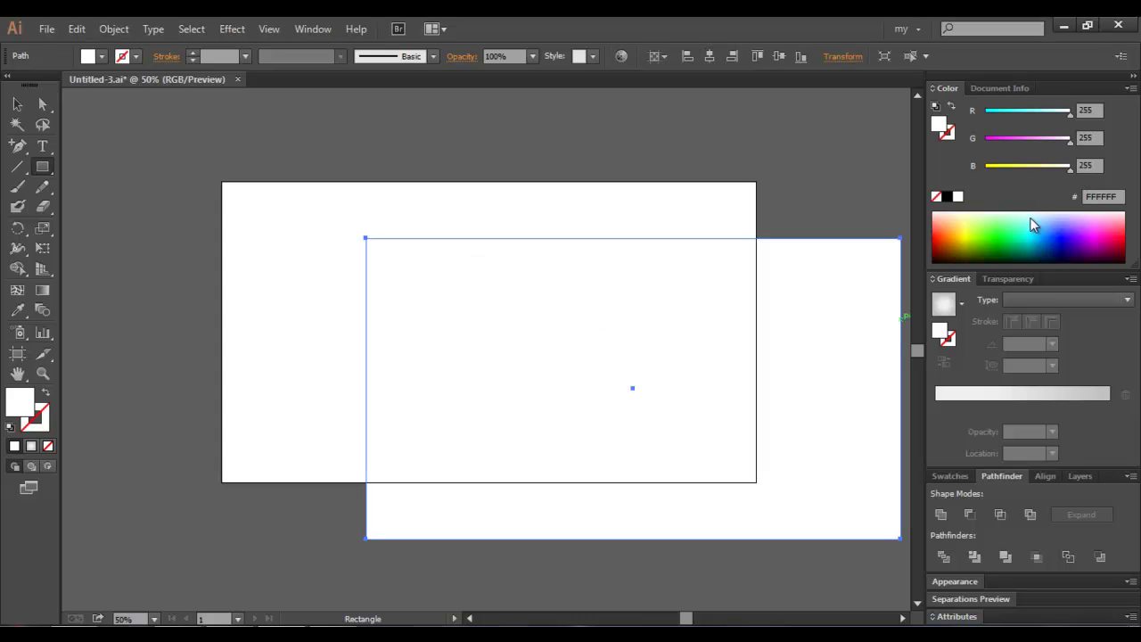
Fill the rectangle with 6% grayscale grey, centre it on the artboard and send it to back.
click(1131, 88)
click(1041, 118)
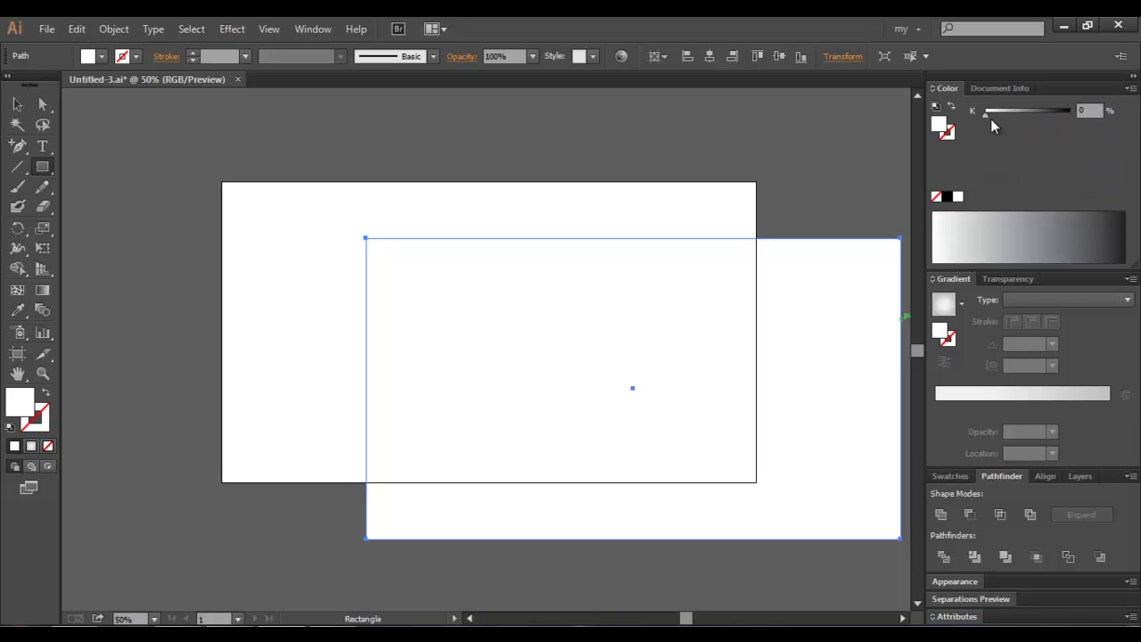
drag(985, 117, 990, 117)
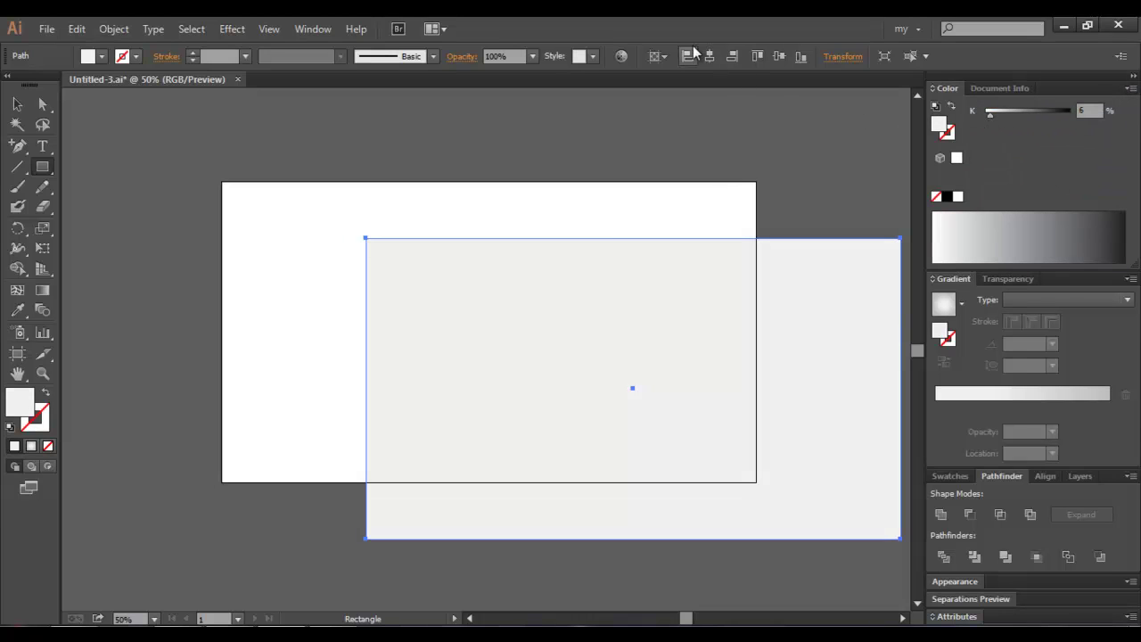
click(710, 56)
click(779, 55)
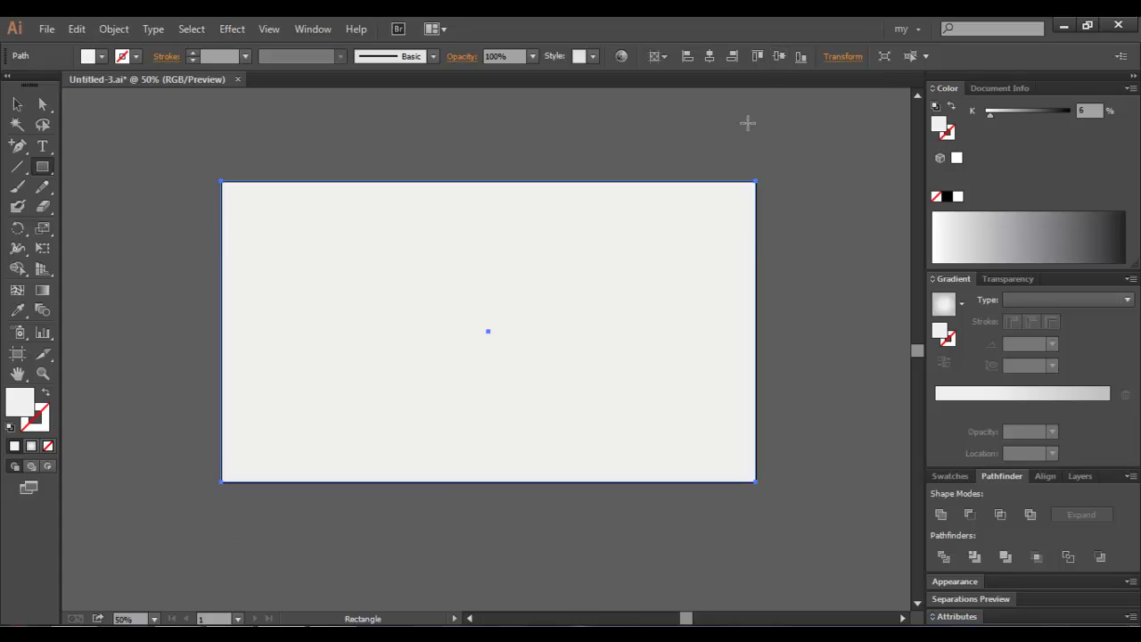
key(ctrl+shift+e)
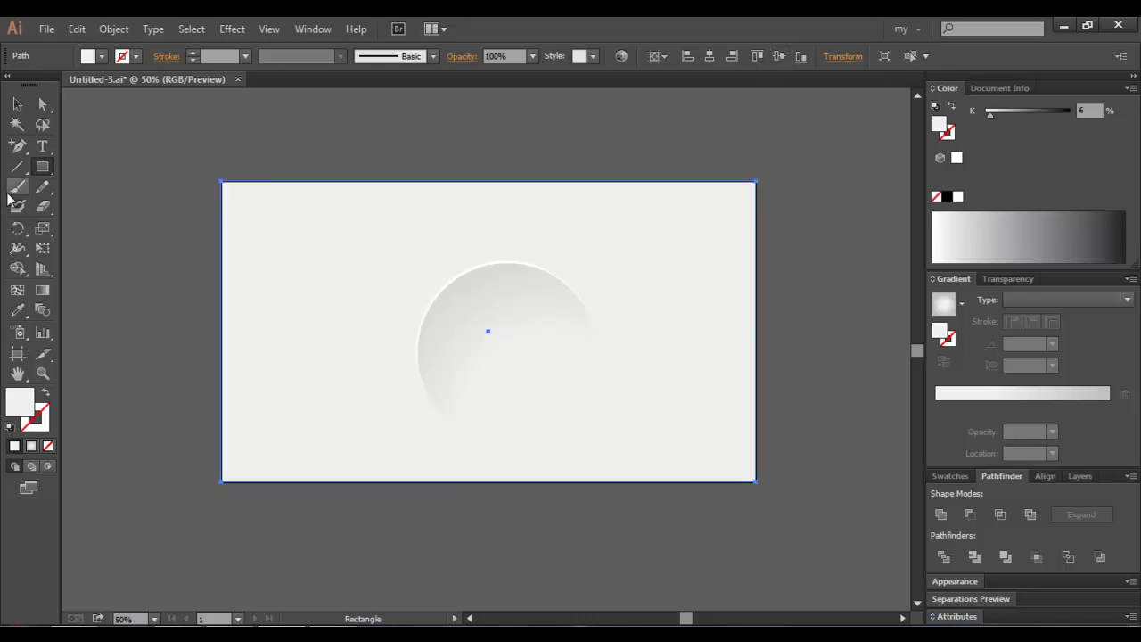
Make a dark grey copy of the circle behind the original, nudged slightly as a shadow.
click(17, 104)
click(76, 166)
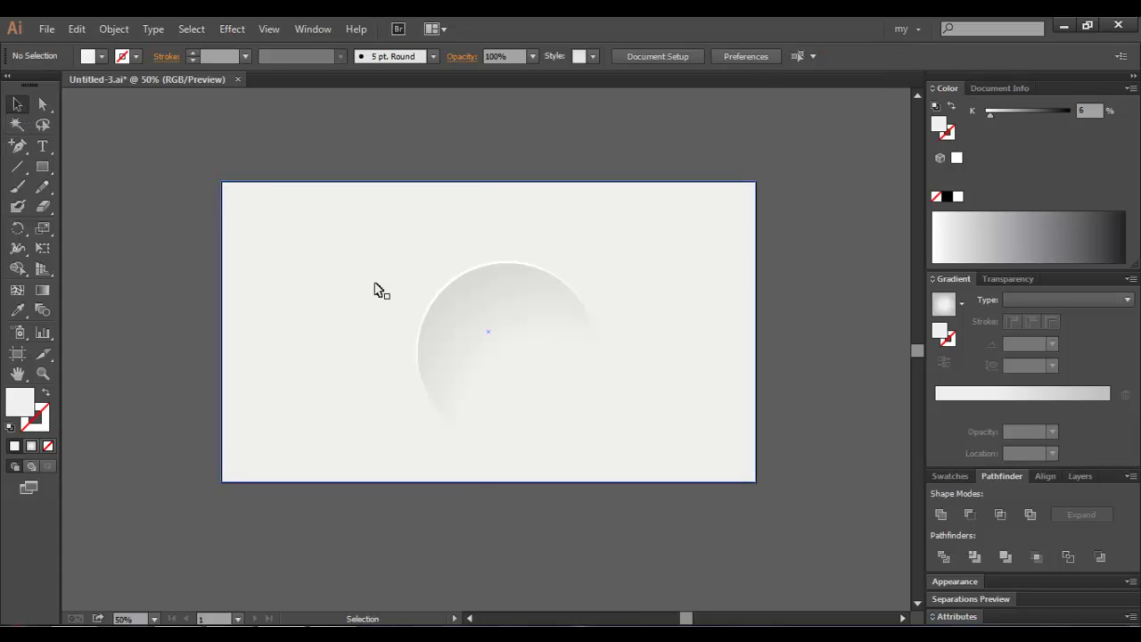
drag(543, 339, 543, 341)
click(1083, 226)
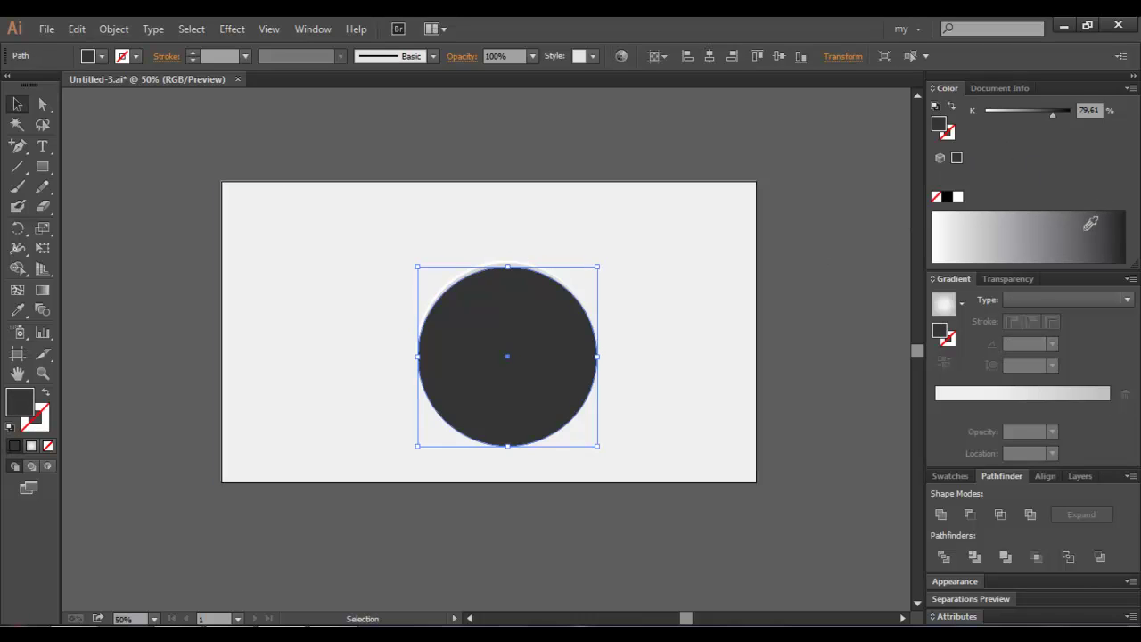
key(ctrl+[)
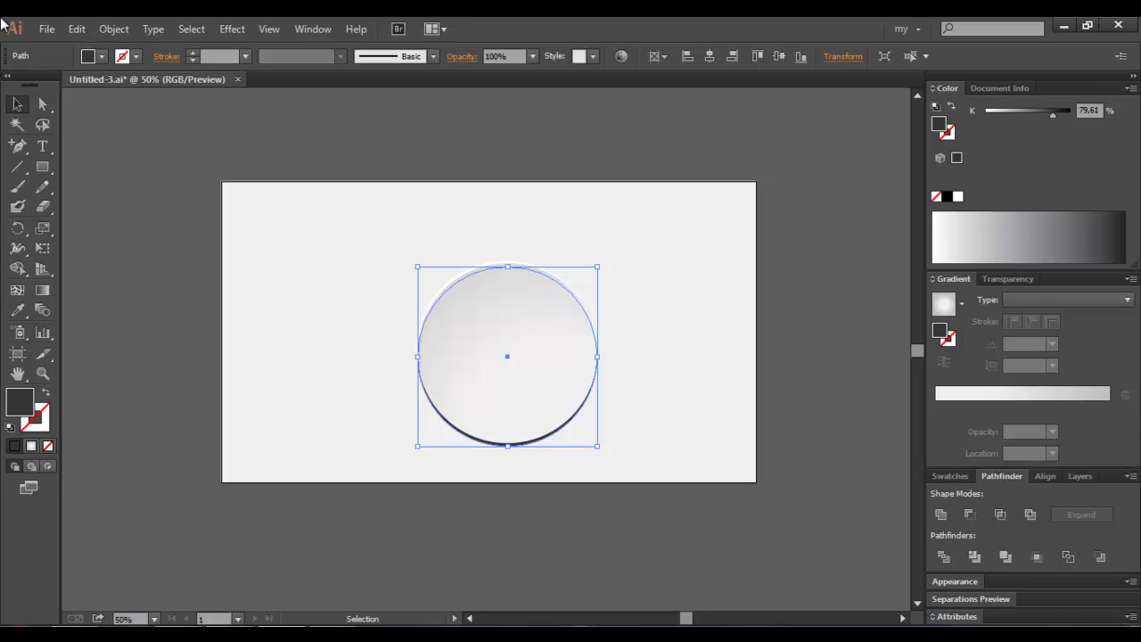
key(Right)
key(Right)
key(Right)
key(Right)
key(Right)
key(Right)
key(Up)
key(Up)
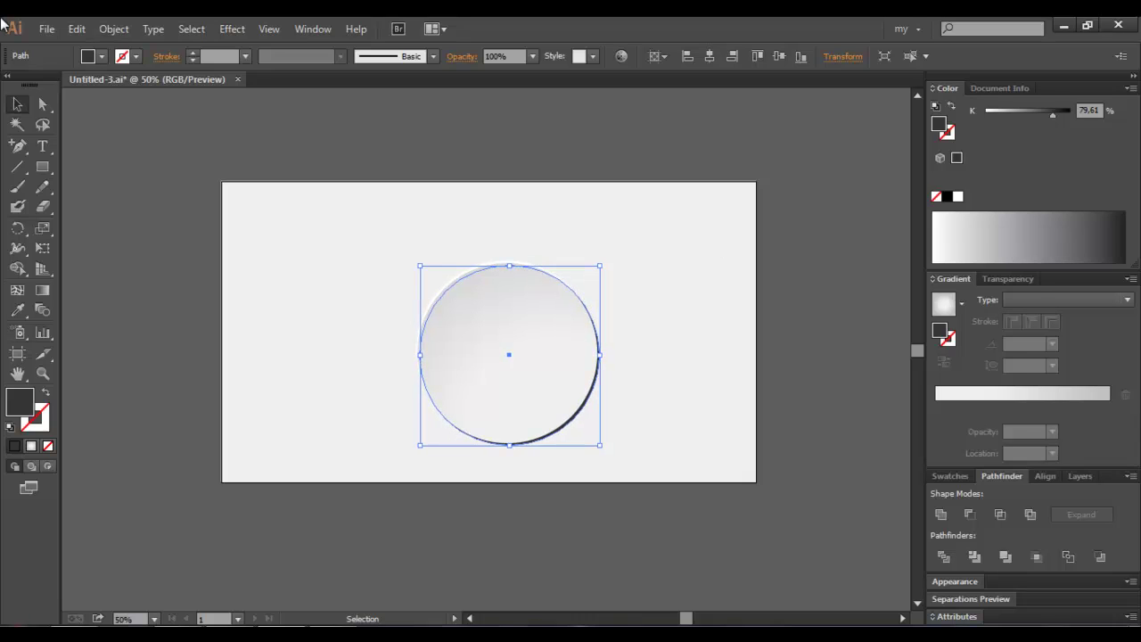
key(Up)
key(Up)
key(Left)
key(Left)
key(Left)
key(Left)
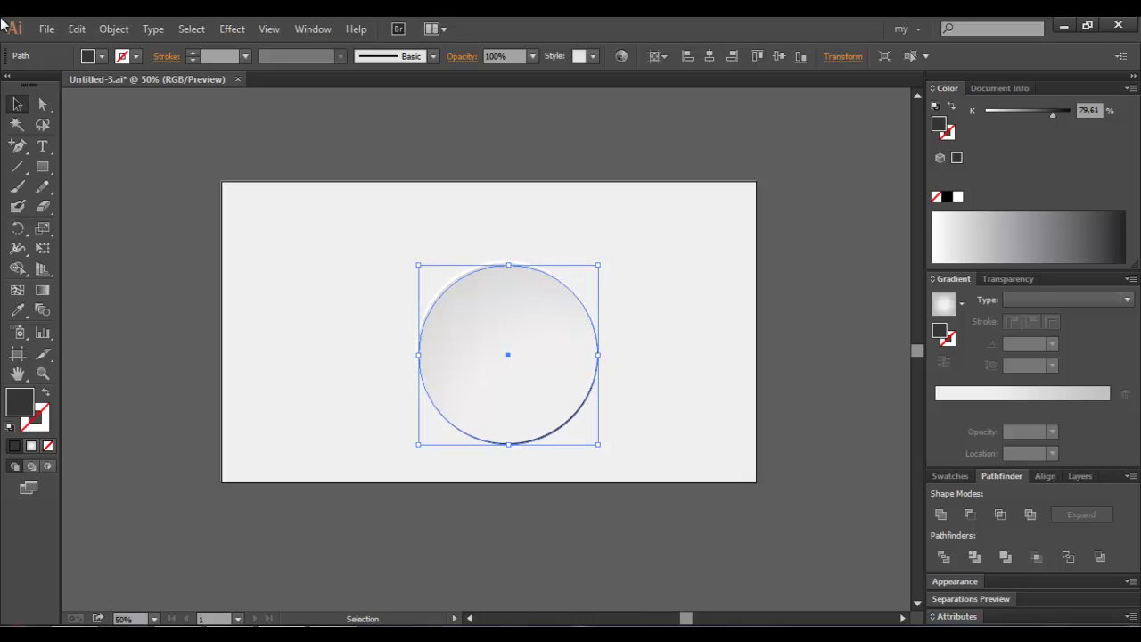
Reselect the top circle and nudge it slightly left and down.
click(365, 238)
click(455, 281)
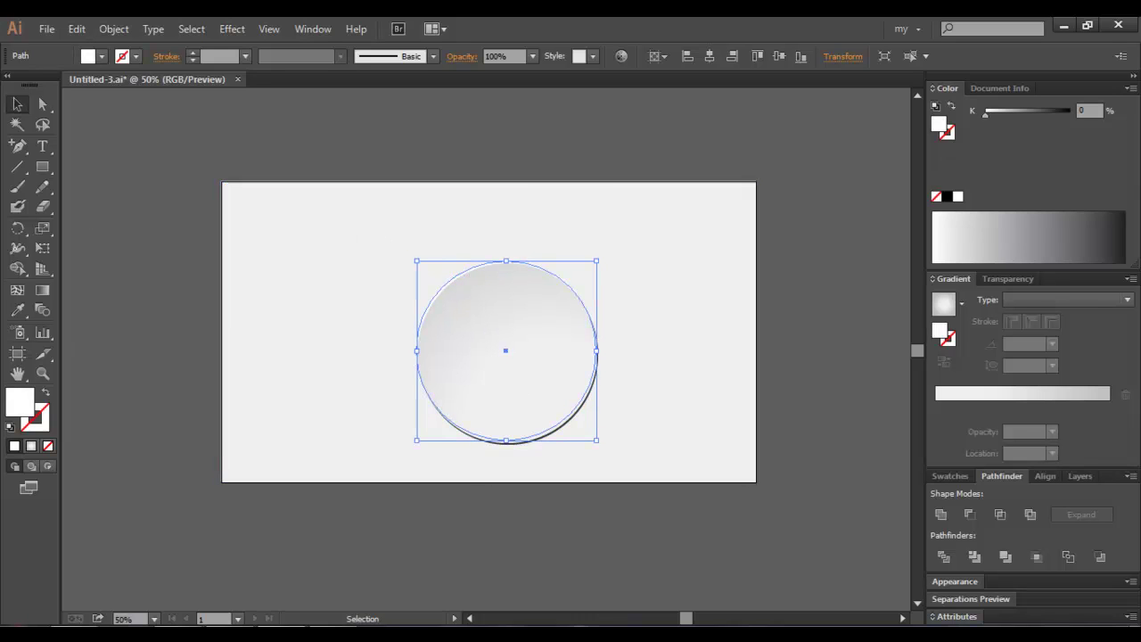
key(Left)
key(Down)
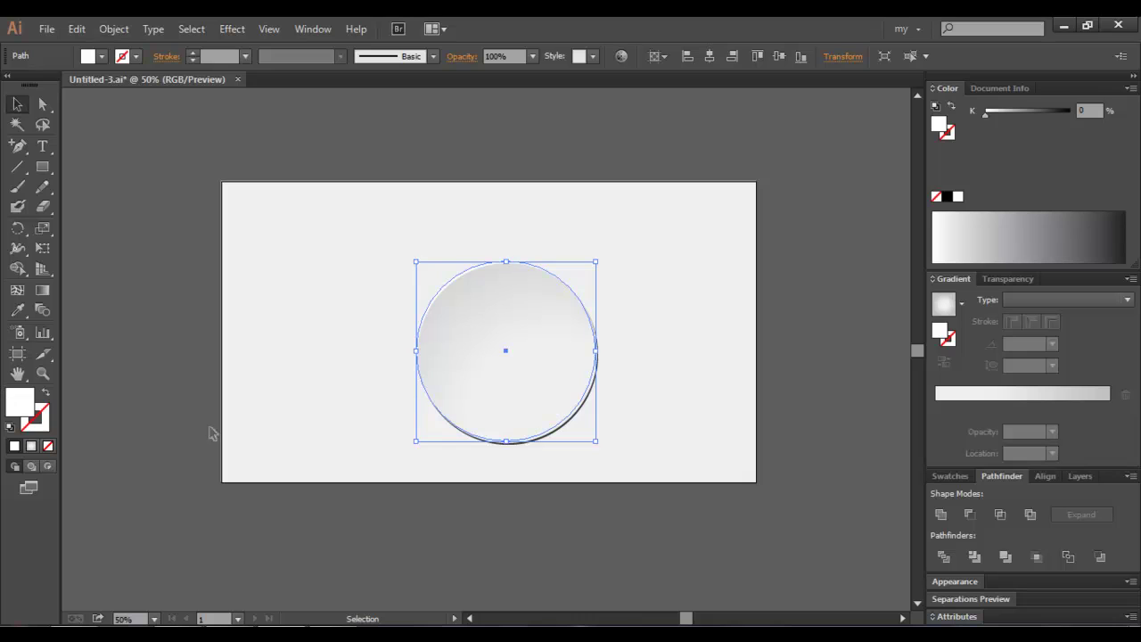
drag(645, 408, 422, 288)
key(ctrl+shift+a)
Group the two circles and scale the group down around its centre.
right_click(496, 332)
click(591, 410)
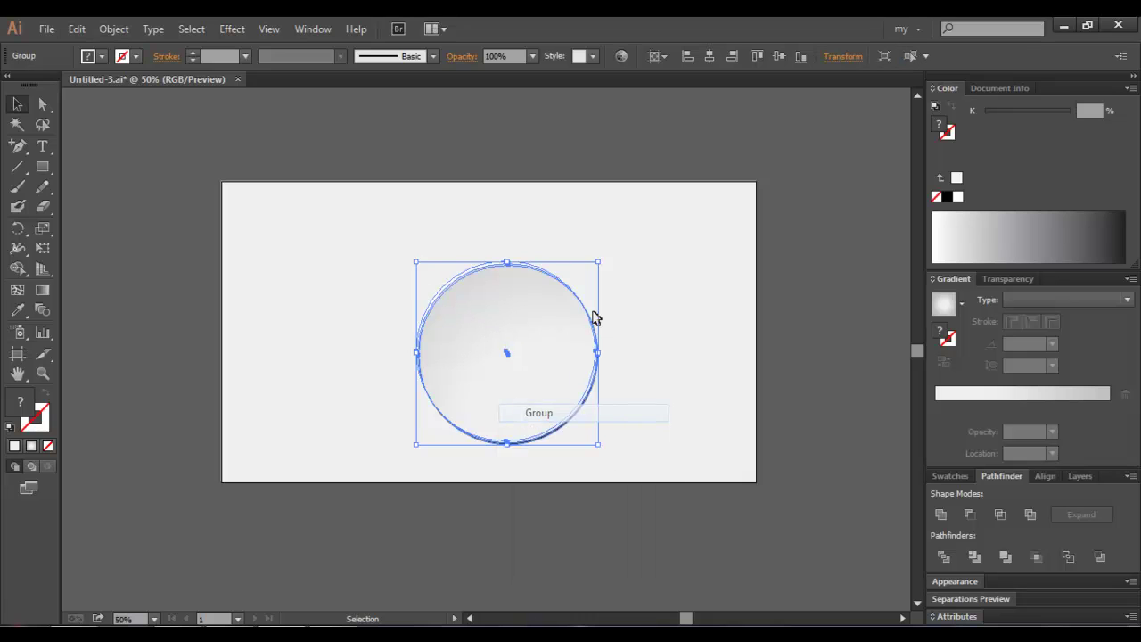
mouse_move(598, 262)
mouse_down()
mouse_move(561, 299)
mouse_move(516, 316)
mouse_up()
key(ctrl+shift+a)
key(ctrl+shift+a)
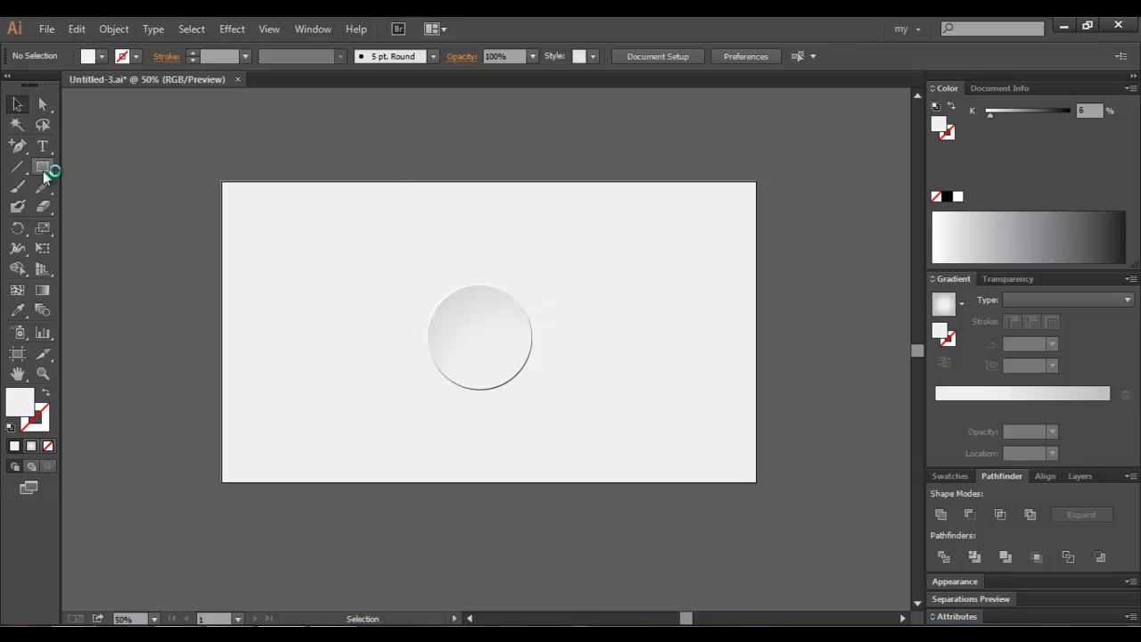
Draw a circle out from the shaded circle's centre and fill it red.
drag(43, 166, 109, 204)
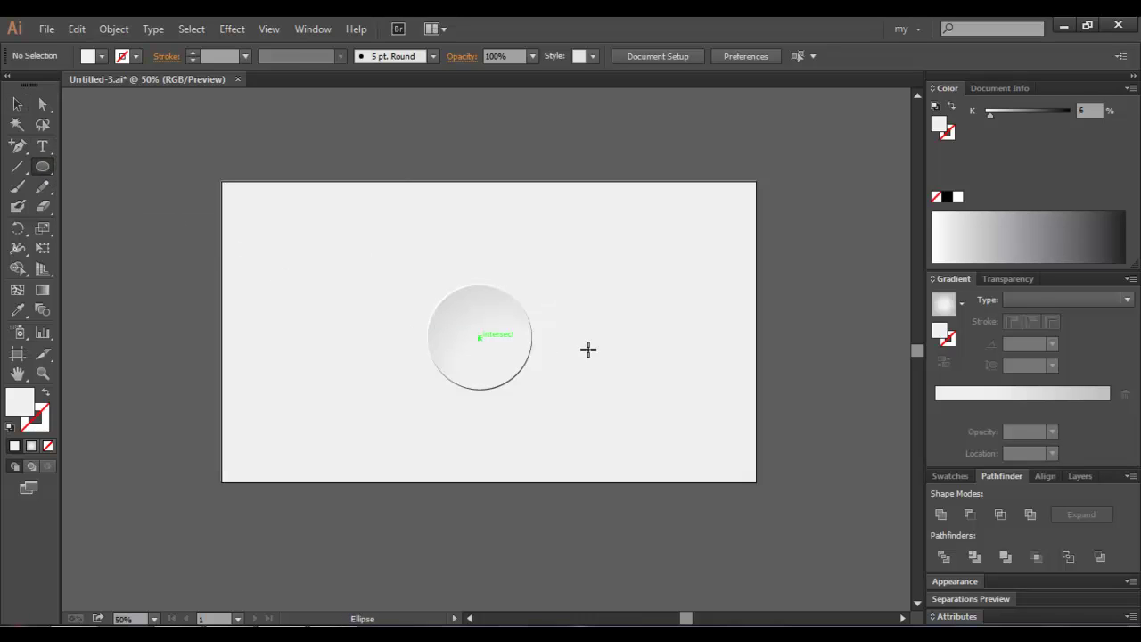
drag(480, 335, 547, 384)
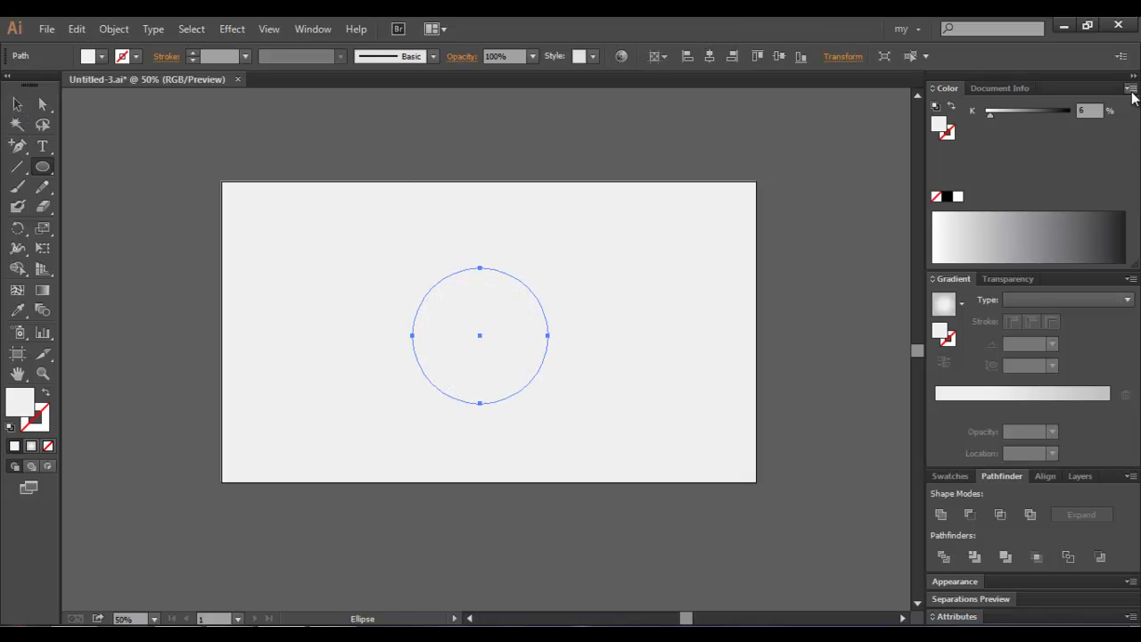
click(1129, 87)
click(996, 135)
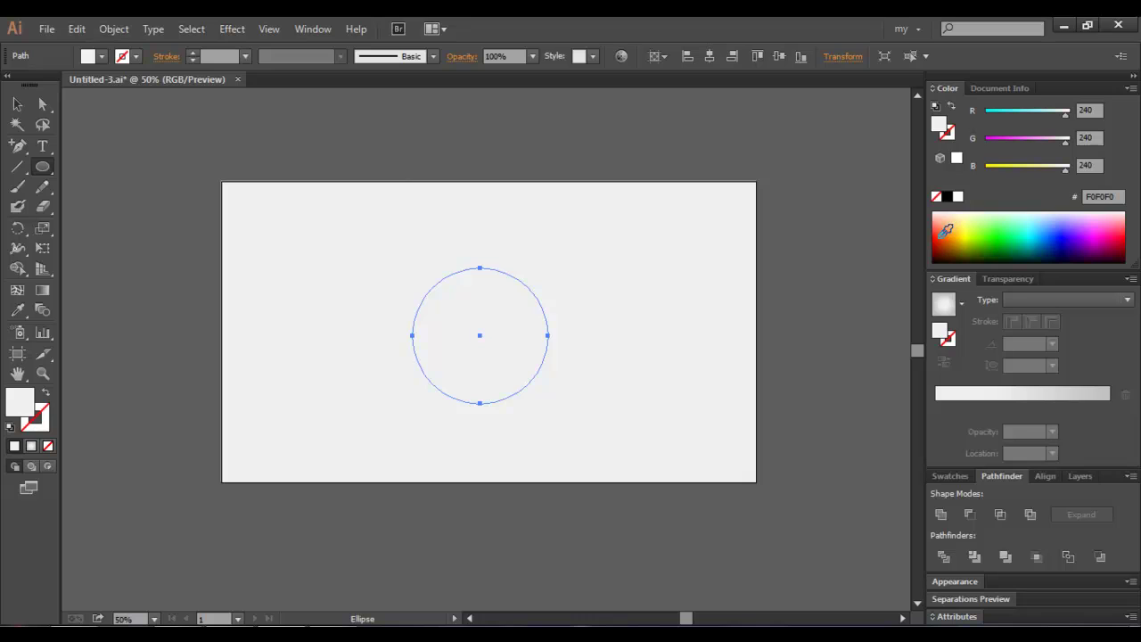
click(943, 235)
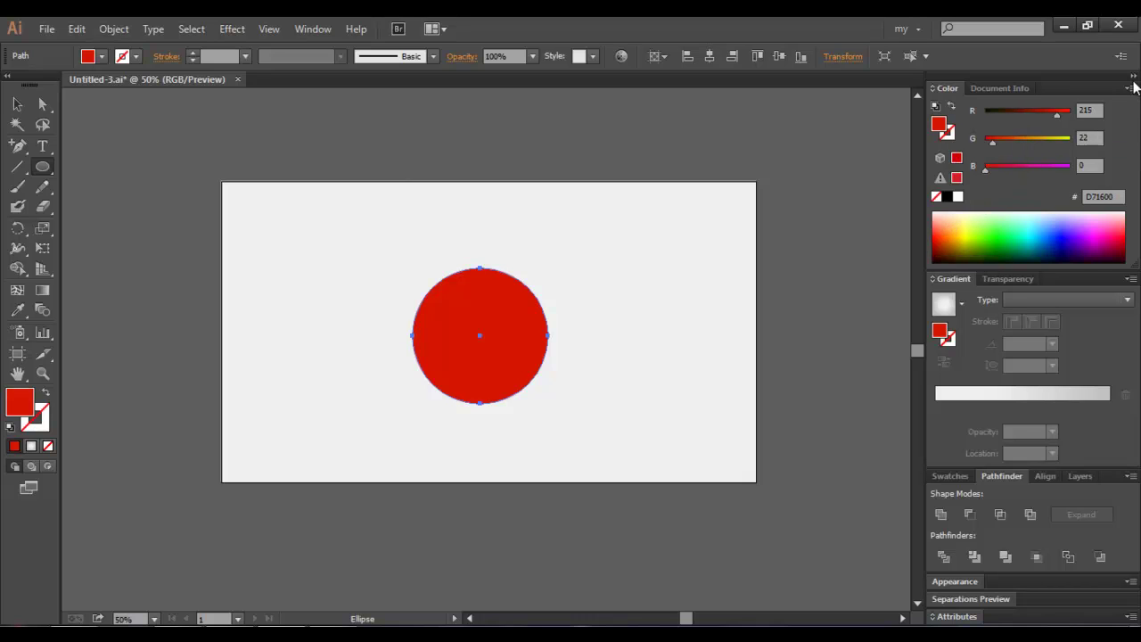
Adjust the fill to crimson (H 344.91, S 84.02, B 76.08) and enlarge the circle to 348.53 px.
click(1130, 87)
click(1028, 153)
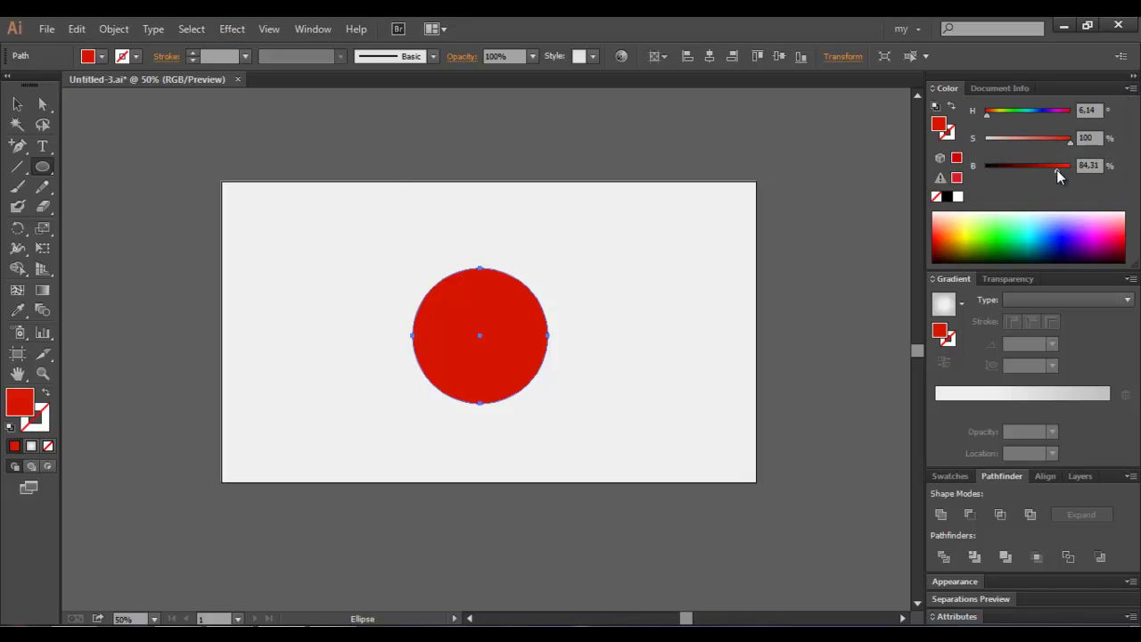
mouse_move(1056, 169)
mouse_down()
mouse_move(1070, 167)
mouse_move(1059, 145)
mouse_up()
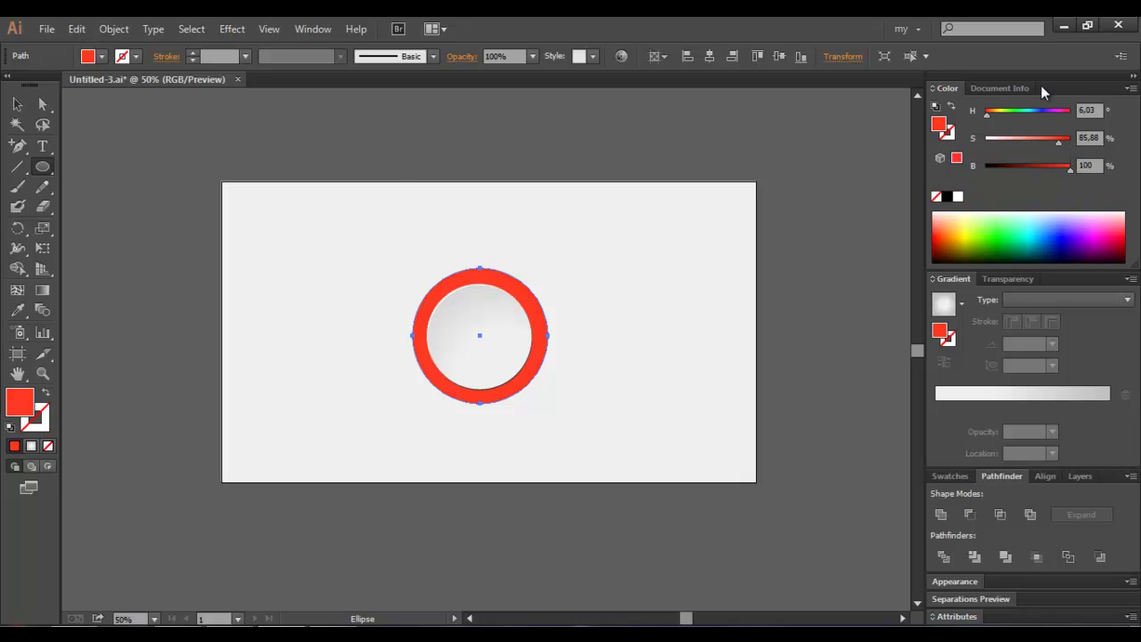
key(v)
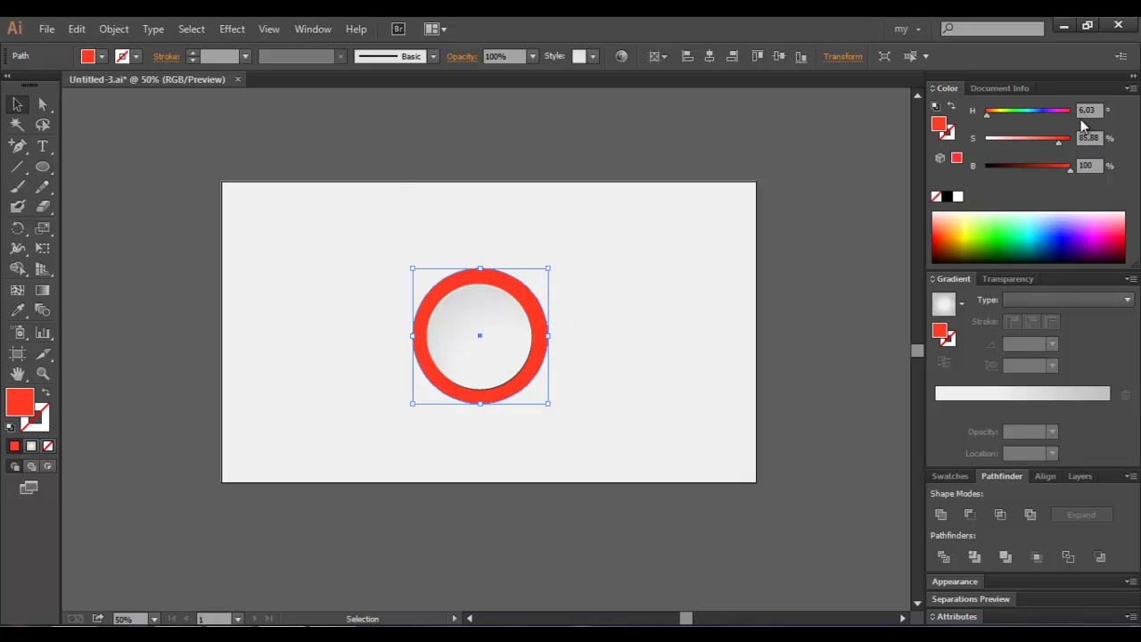
mouse_move(987, 113)
mouse_down()
mouse_move(1070, 112)
mouse_move(1052, 171)
mouse_up()
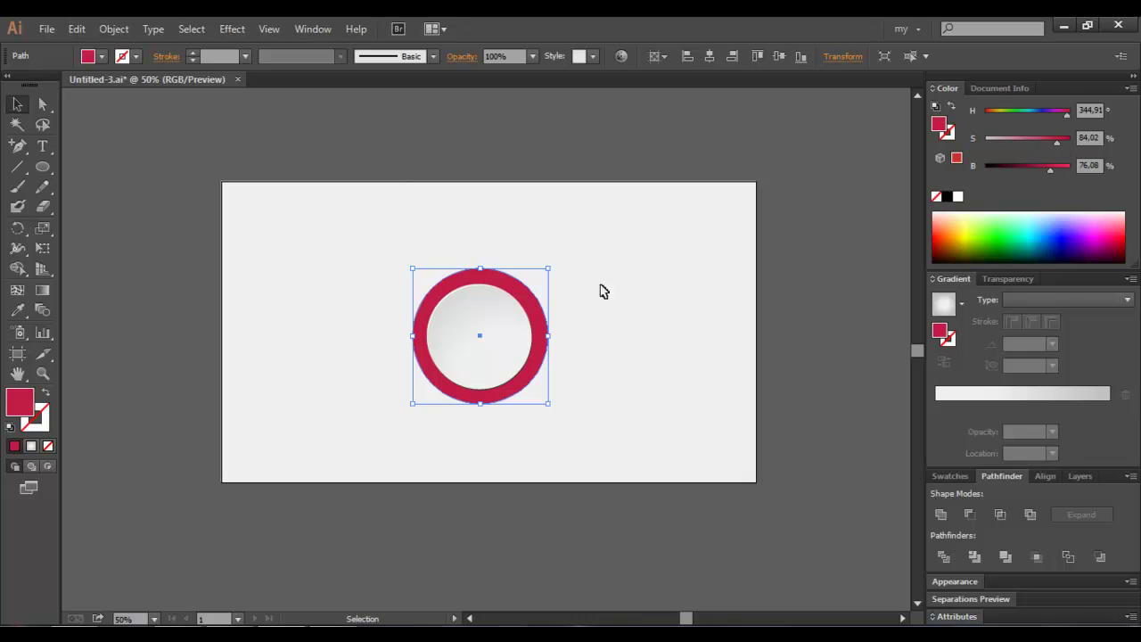
drag(550, 268, 554, 263)
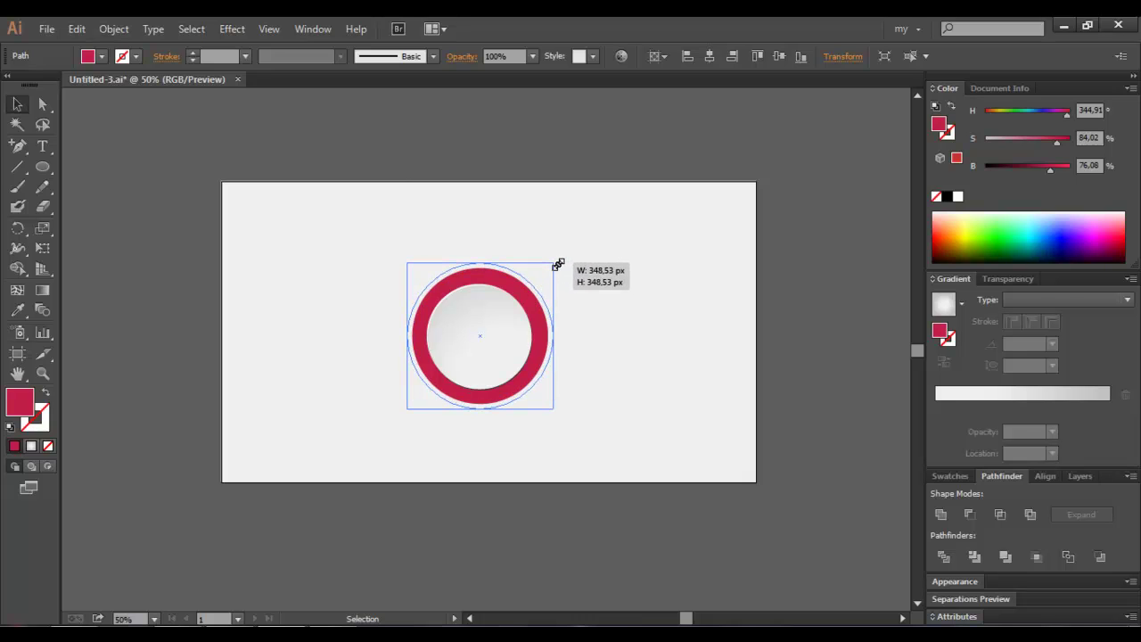
click(571, 275)
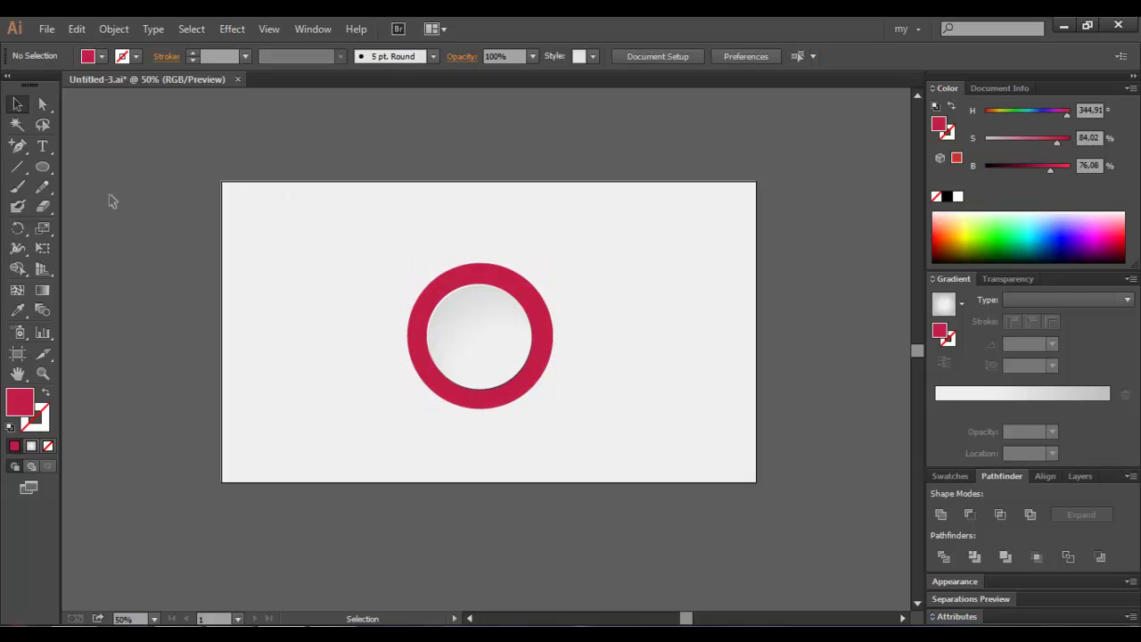
Draw a small crimson rectangle just above the top of the ring.
click(42, 169)
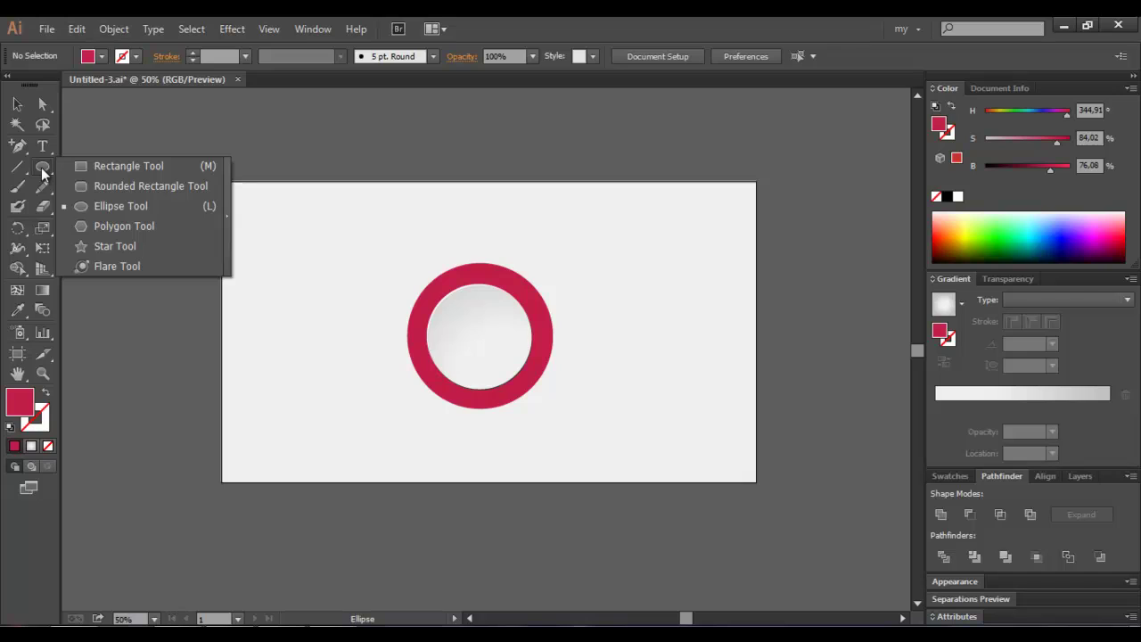
click(122, 169)
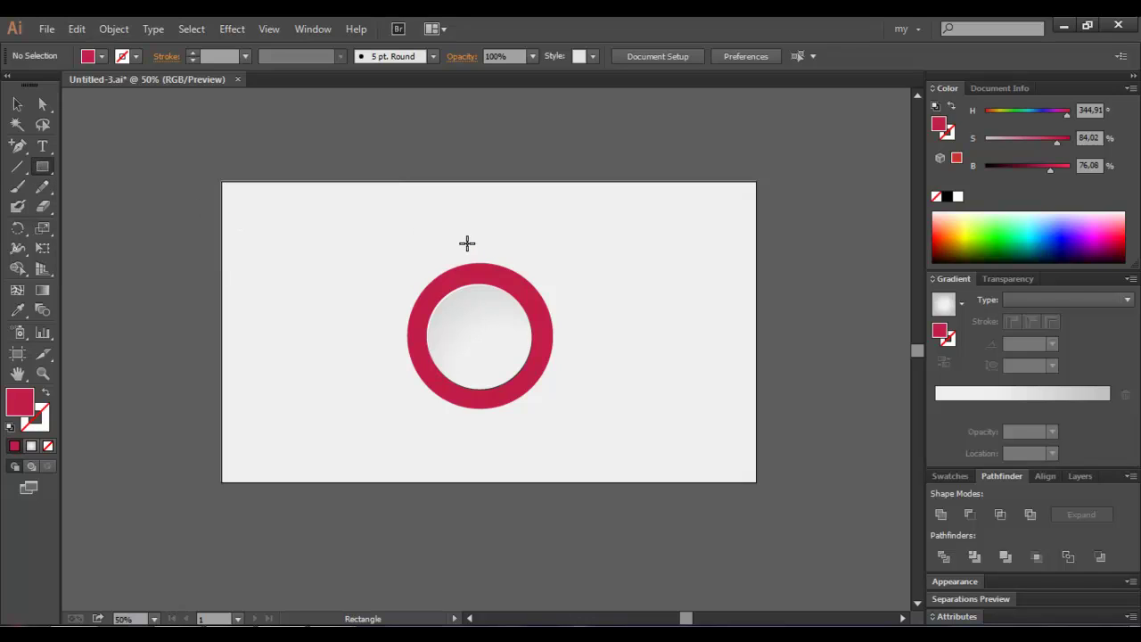
drag(470, 238, 514, 282)
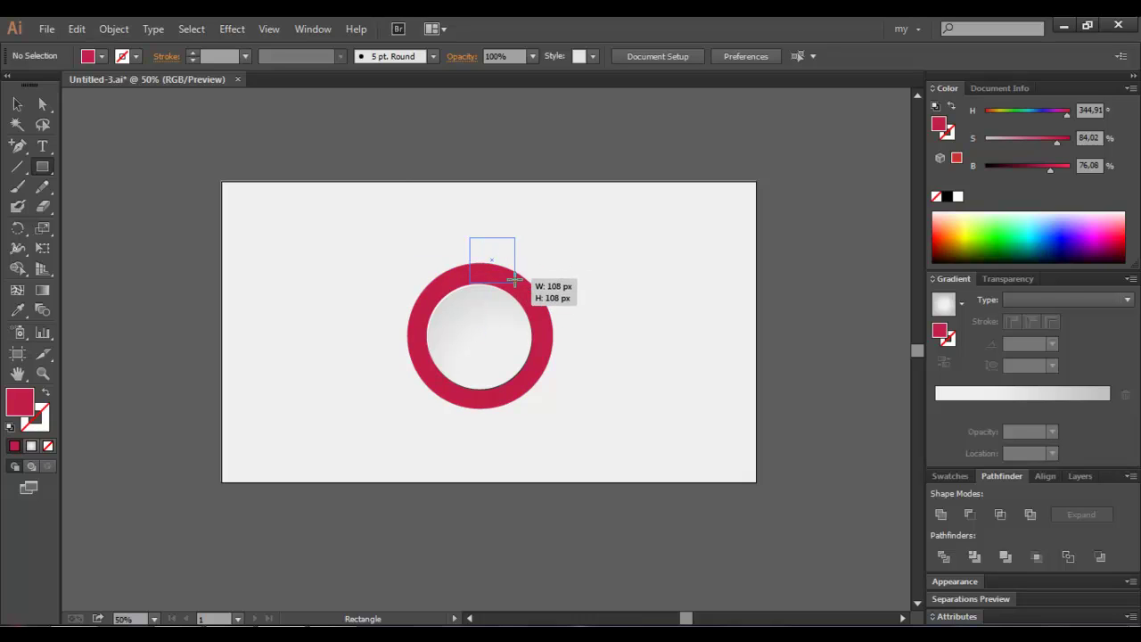
mouse_move(514, 282)
mouse_down()
mouse_move(526, 270)
mouse_move(482, 256)
mouse_up()
click(17, 104)
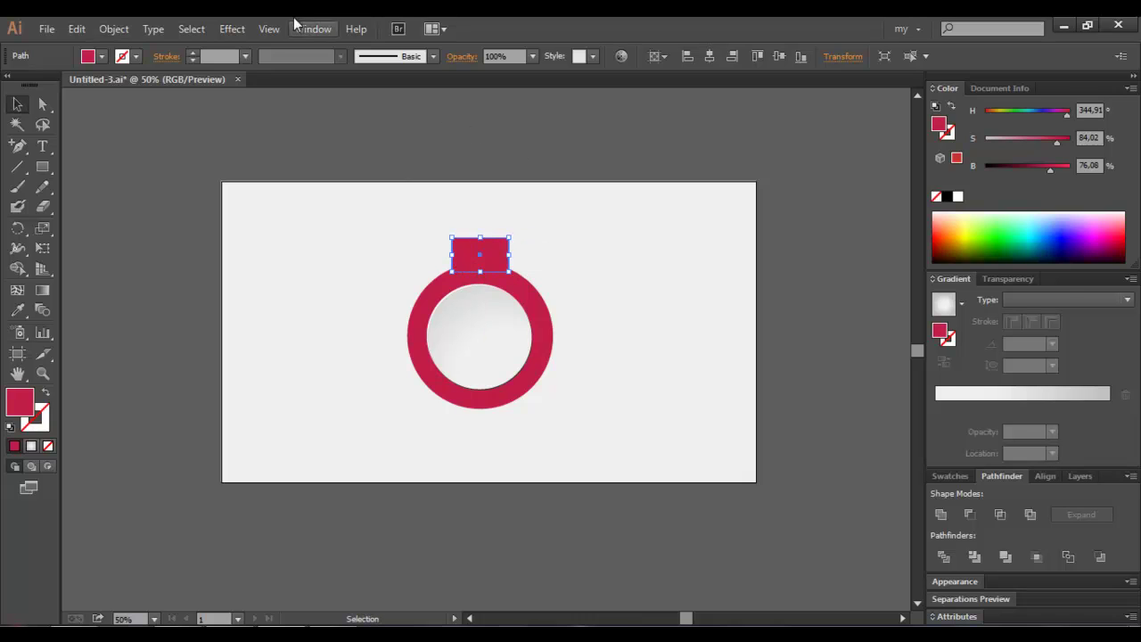
Apply a horizontal Squeeze warp with about 41% bend and 0% distortion to the rectangle.
click(232, 28)
mouse_move(251, 244)
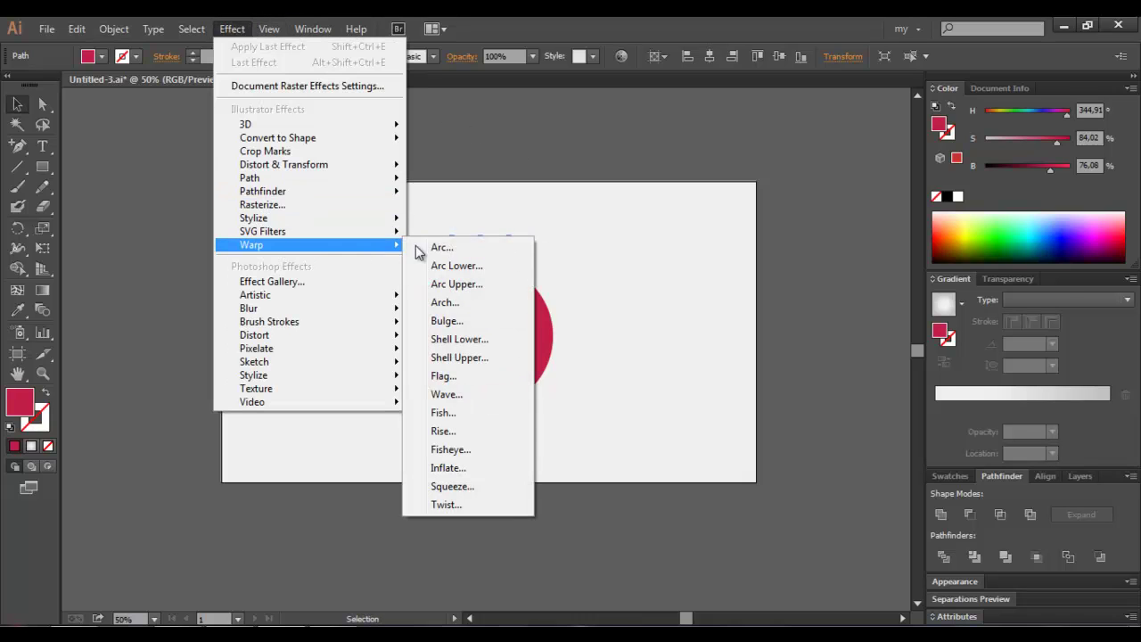
click(459, 357)
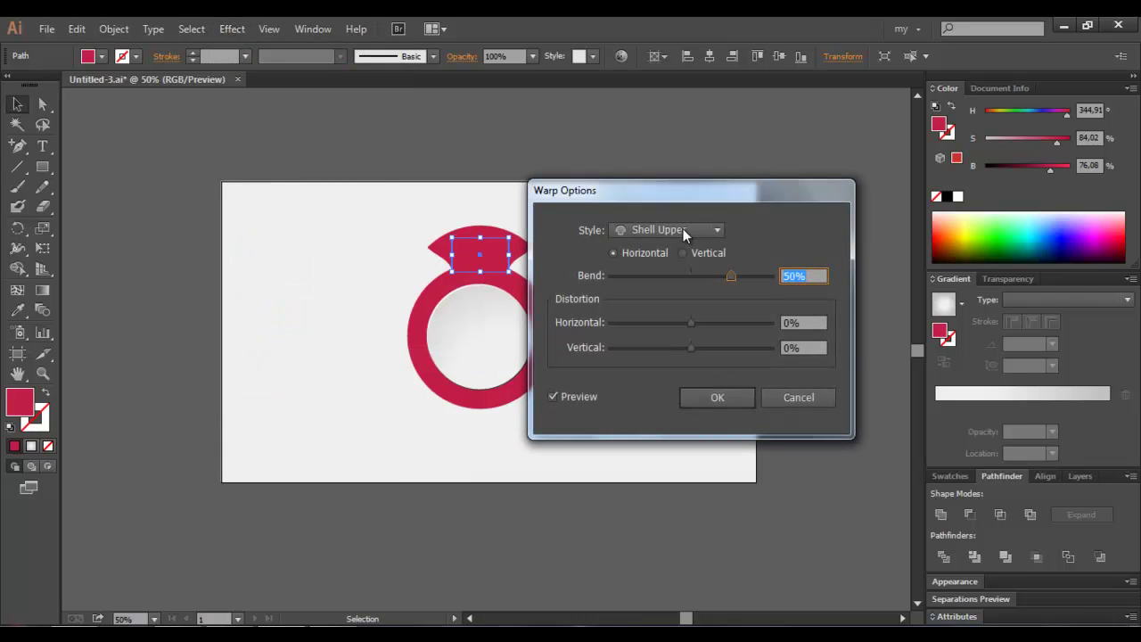
click(716, 230)
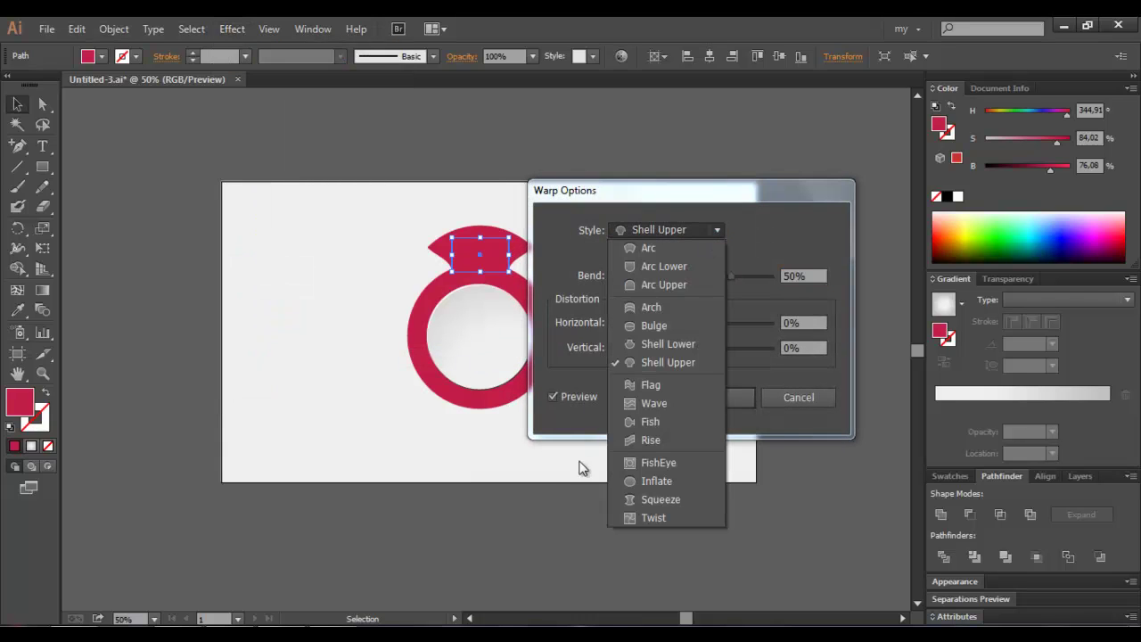
click(631, 496)
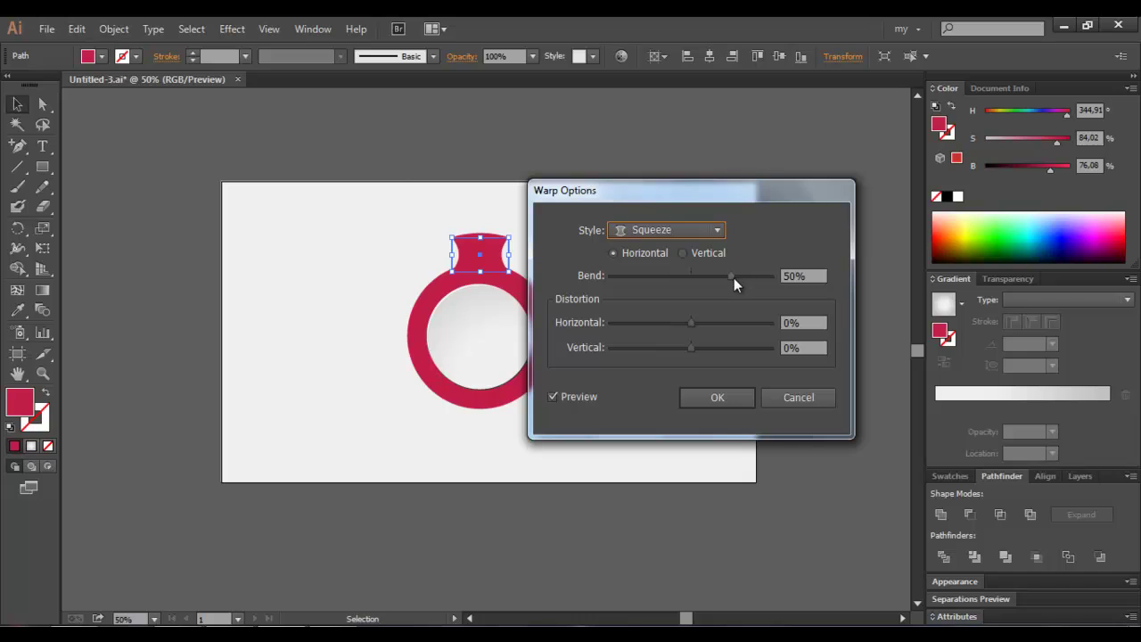
drag(731, 276, 710, 276)
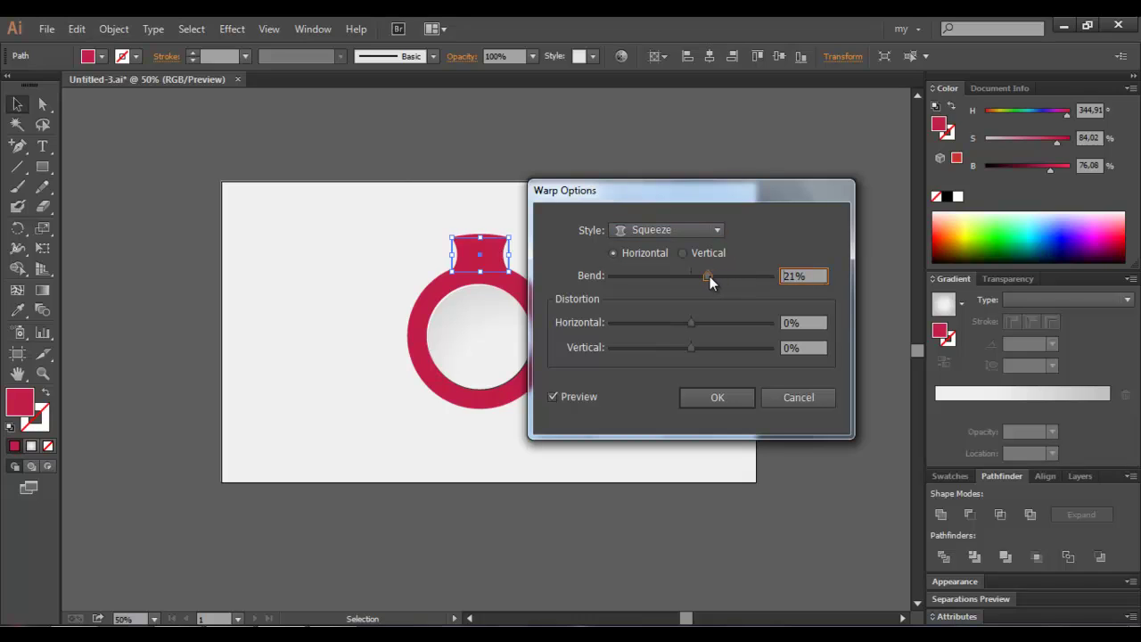
drag(708, 277, 723, 277)
drag(687, 184, 724, 197)
drag(730, 326, 736, 326)
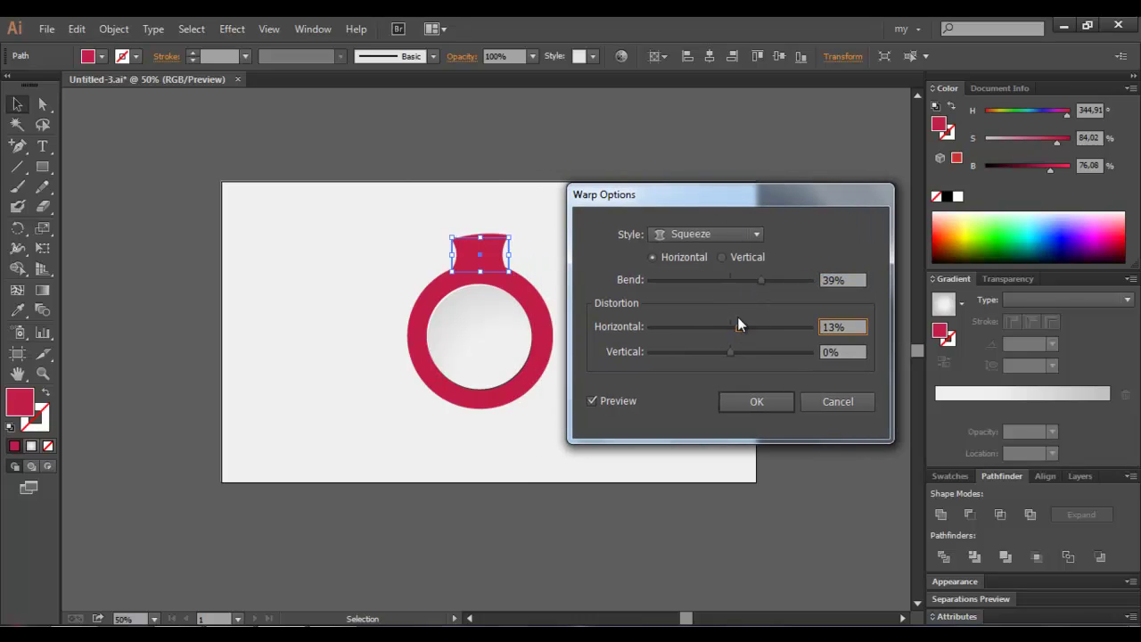
drag(736, 327, 726, 327)
mouse_move(760, 281)
mouse_down()
mouse_move(683, 282)
mouse_move(796, 278)
mouse_move(762, 277)
mouse_up()
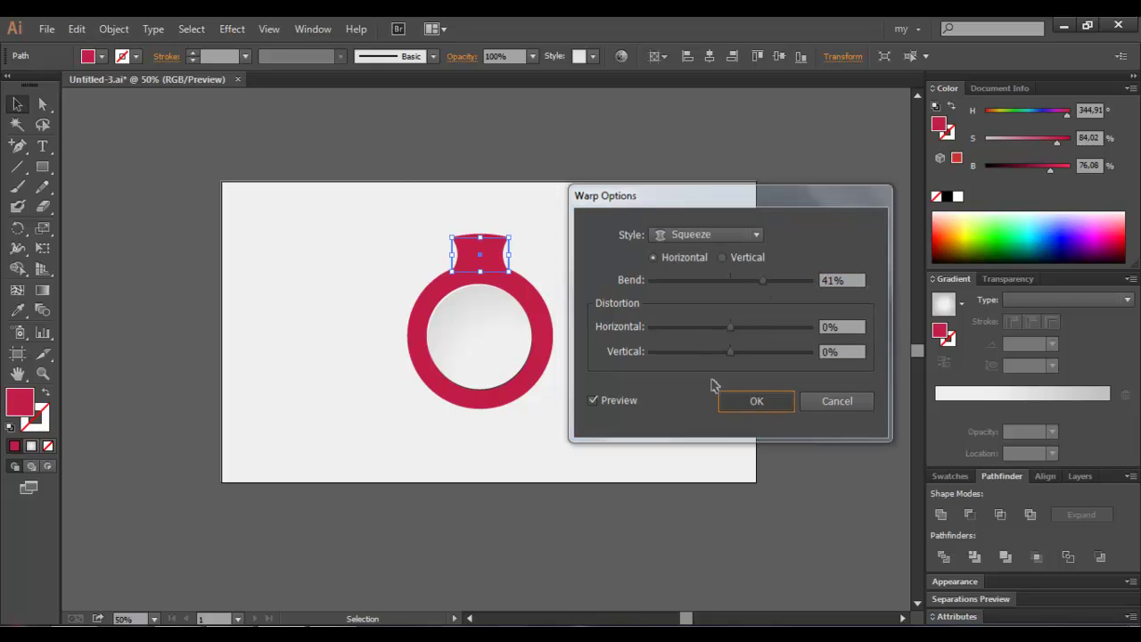
click(756, 401)
Expand the warped cap's appearance and drag its top edge down to shorten it.
click(113, 28)
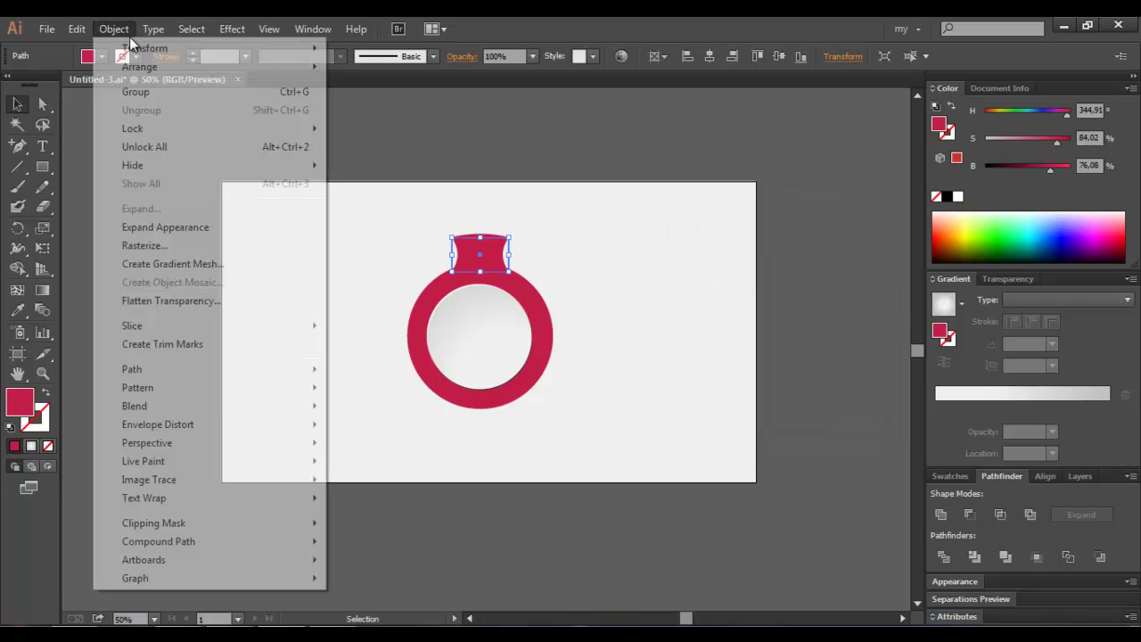
click(163, 225)
click(326, 233)
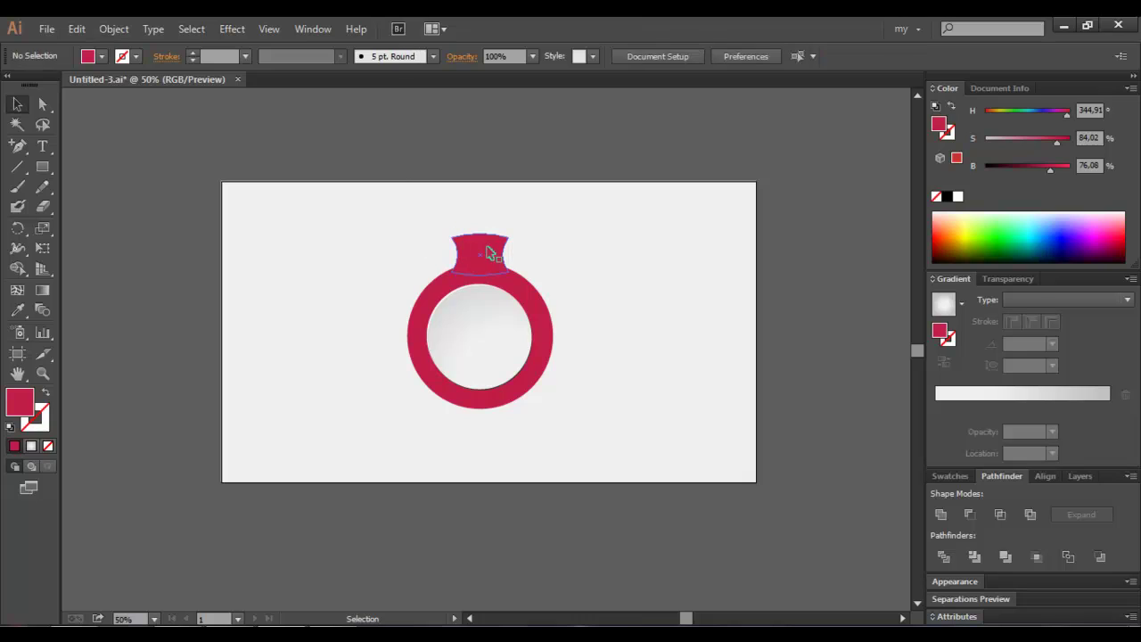
click(487, 244)
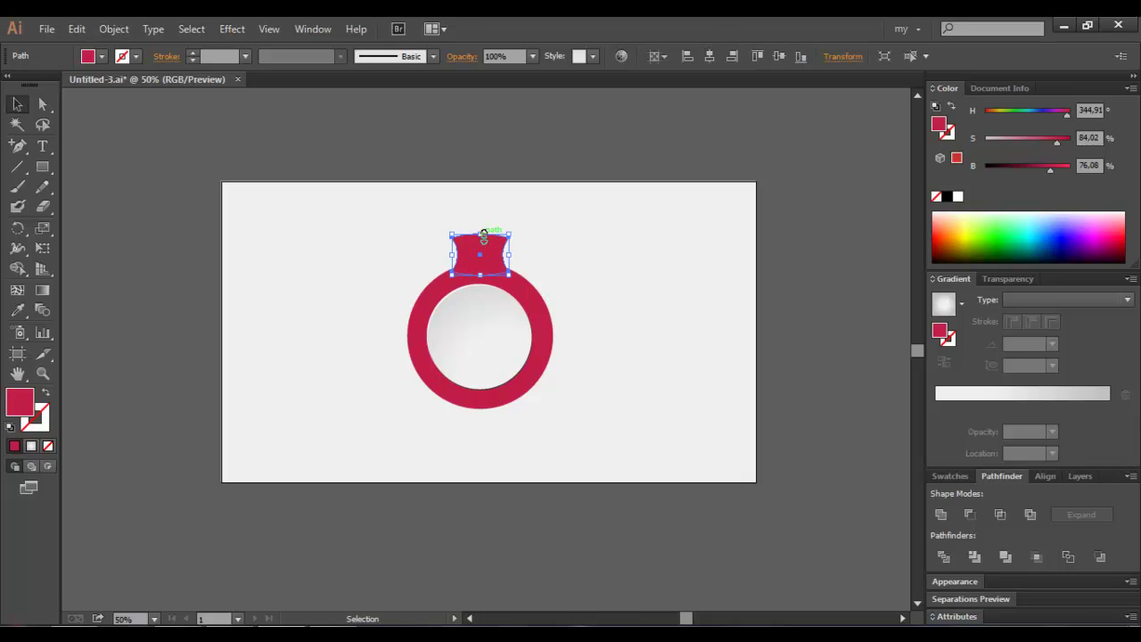
drag(484, 235, 483, 241)
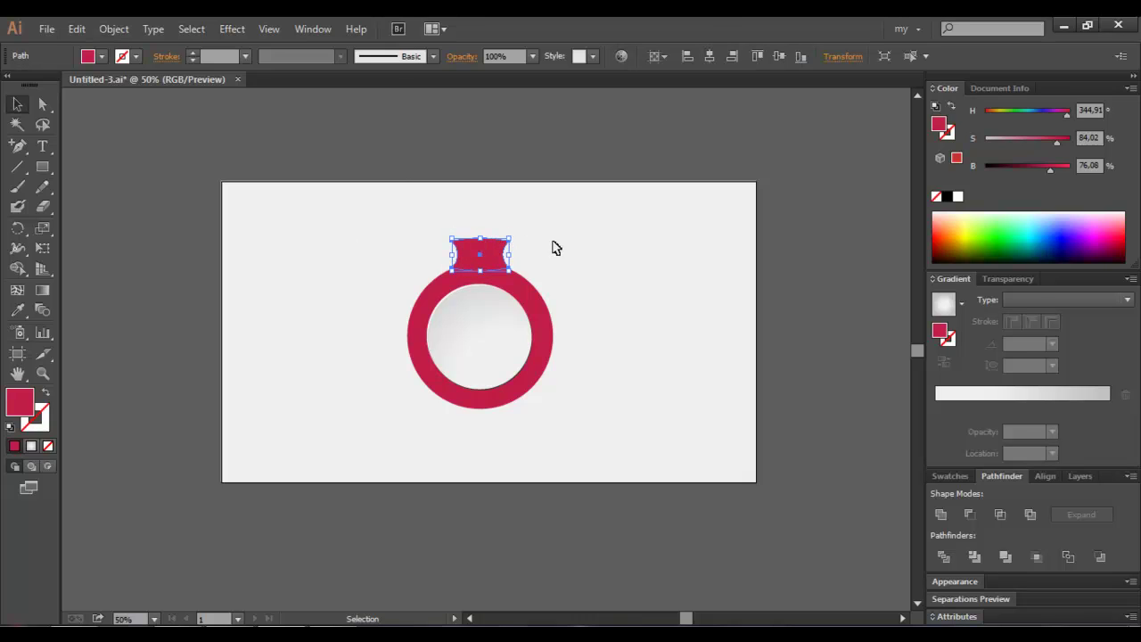
click(584, 271)
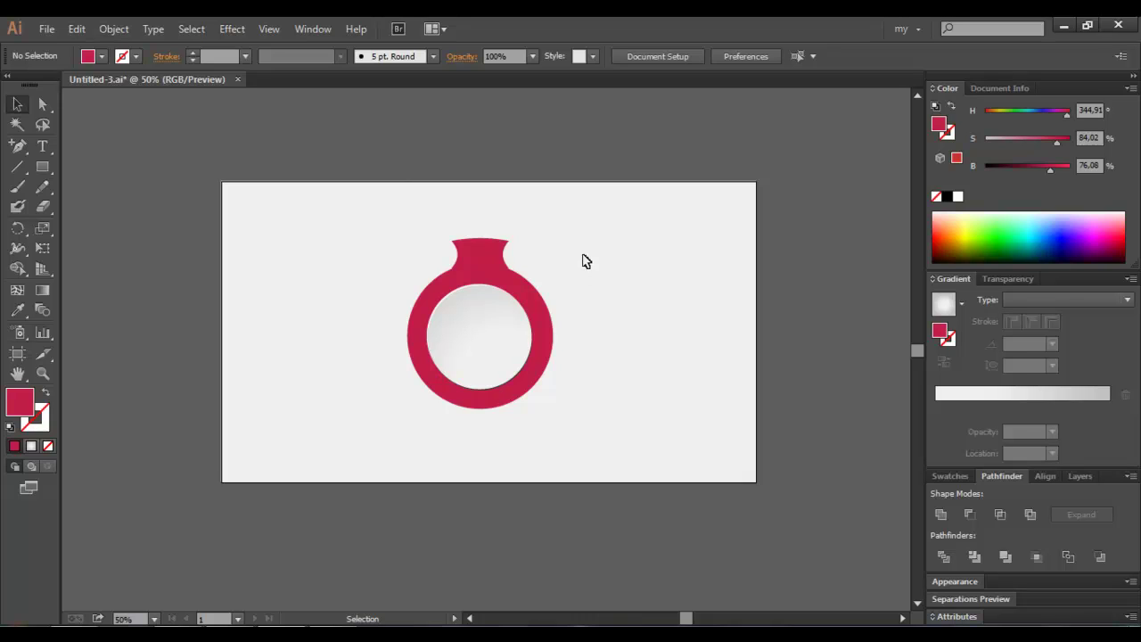
Draw a black-filled rectangle over the ring, send it to the back, widen it leftward and nudge it up.
click(42, 166)
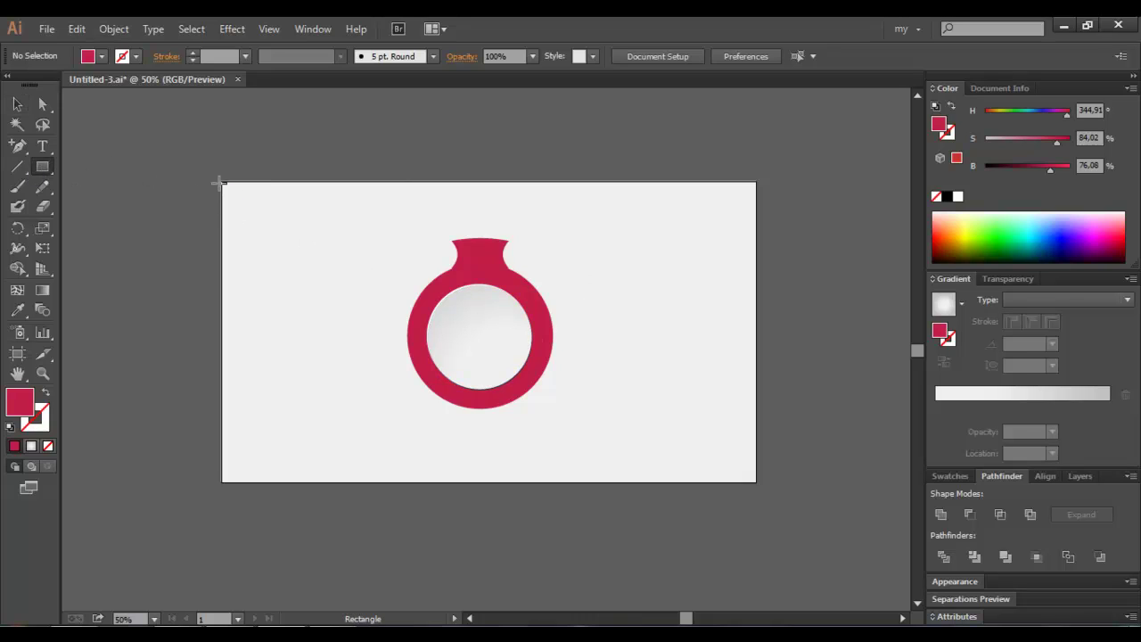
mouse_move(393, 272)
mouse_down()
mouse_move(567, 326)
mouse_move(575, 422)
mouse_up()
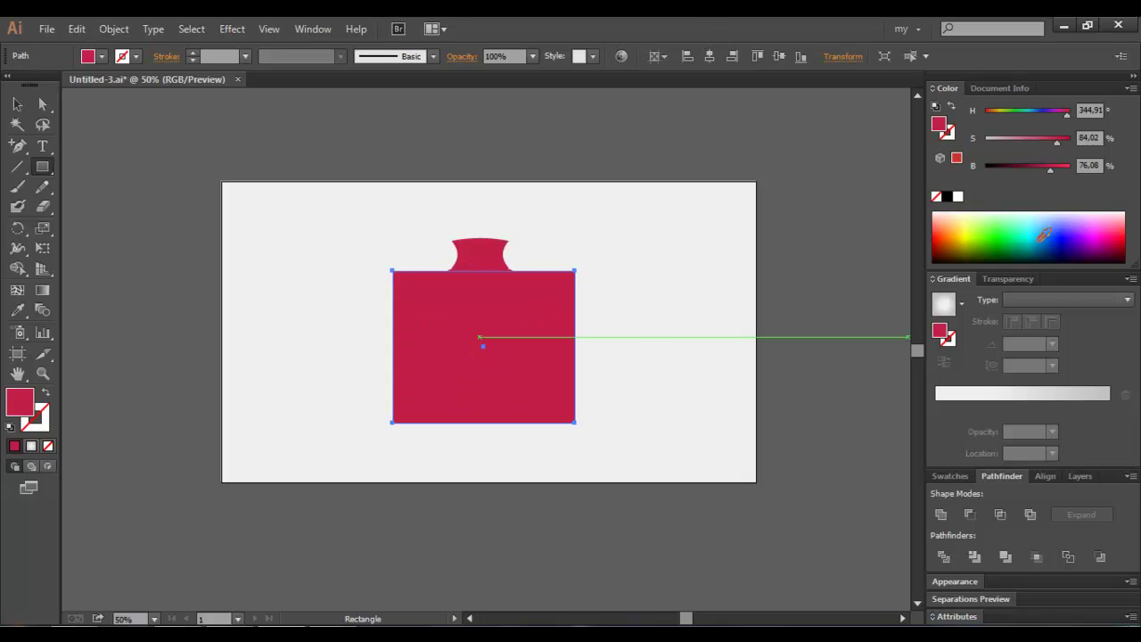
click(989, 165)
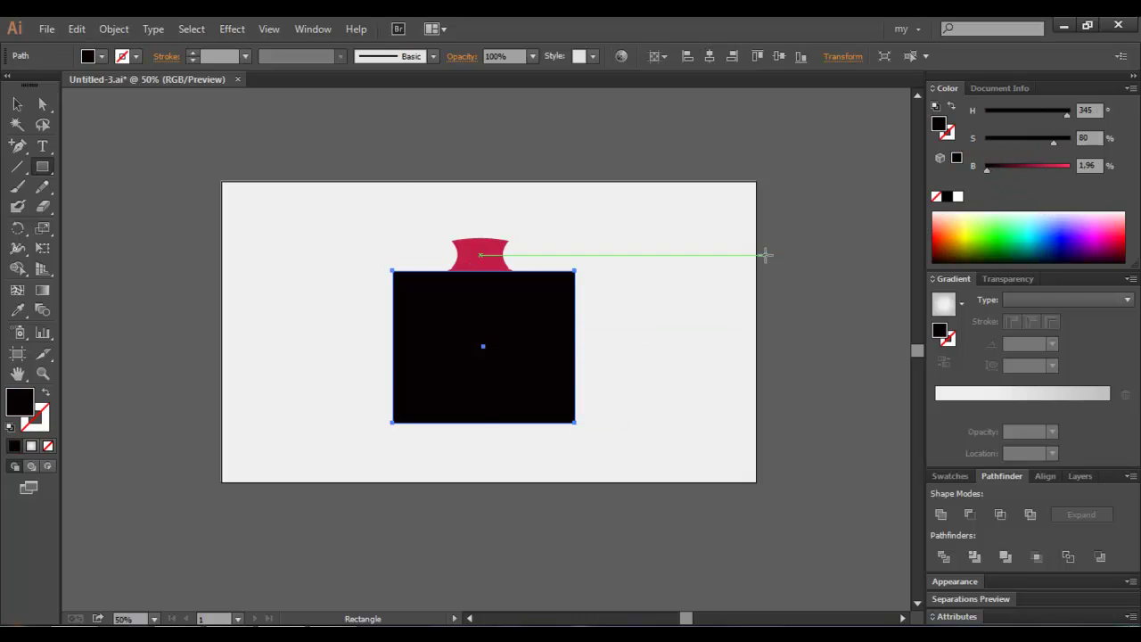
key(ctrl+shift+bracketleft)
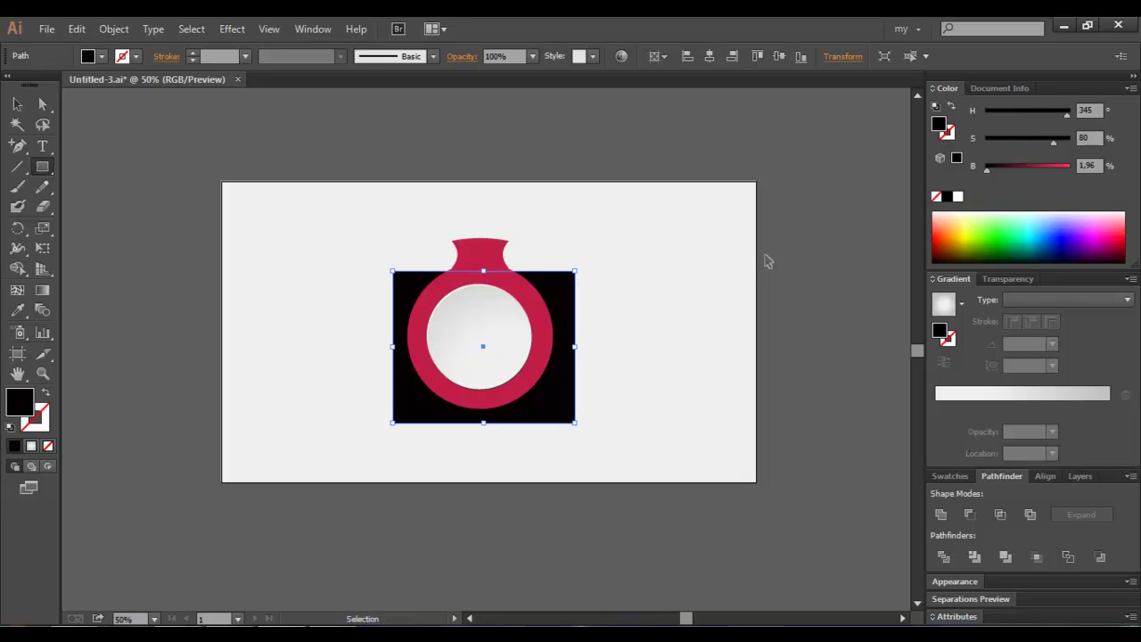
key(v)
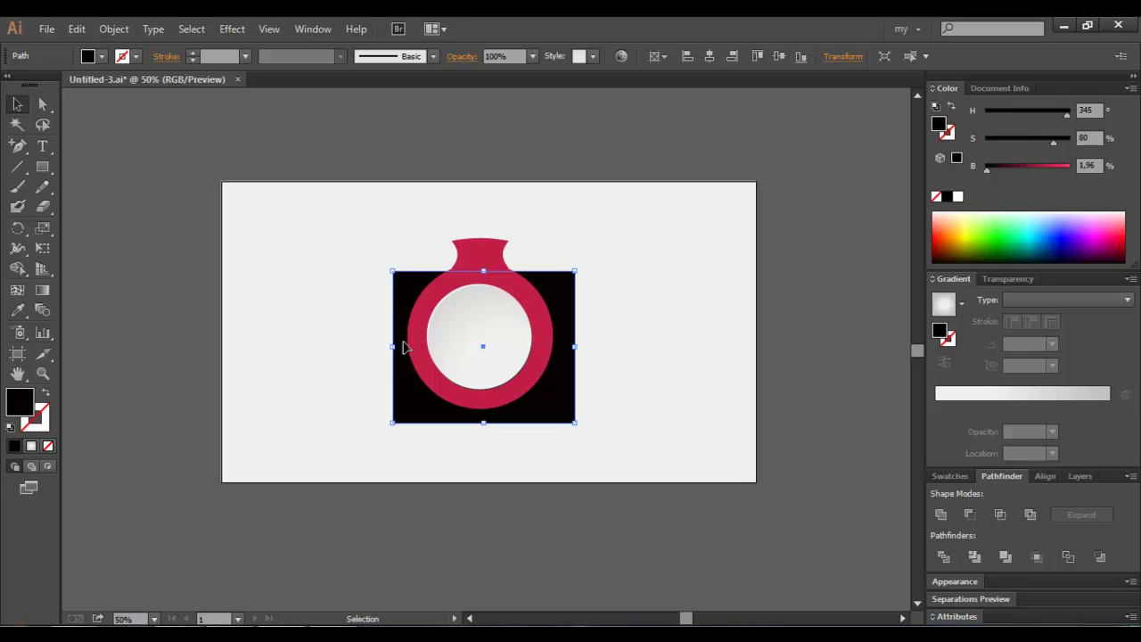
drag(396, 347, 375, 346)
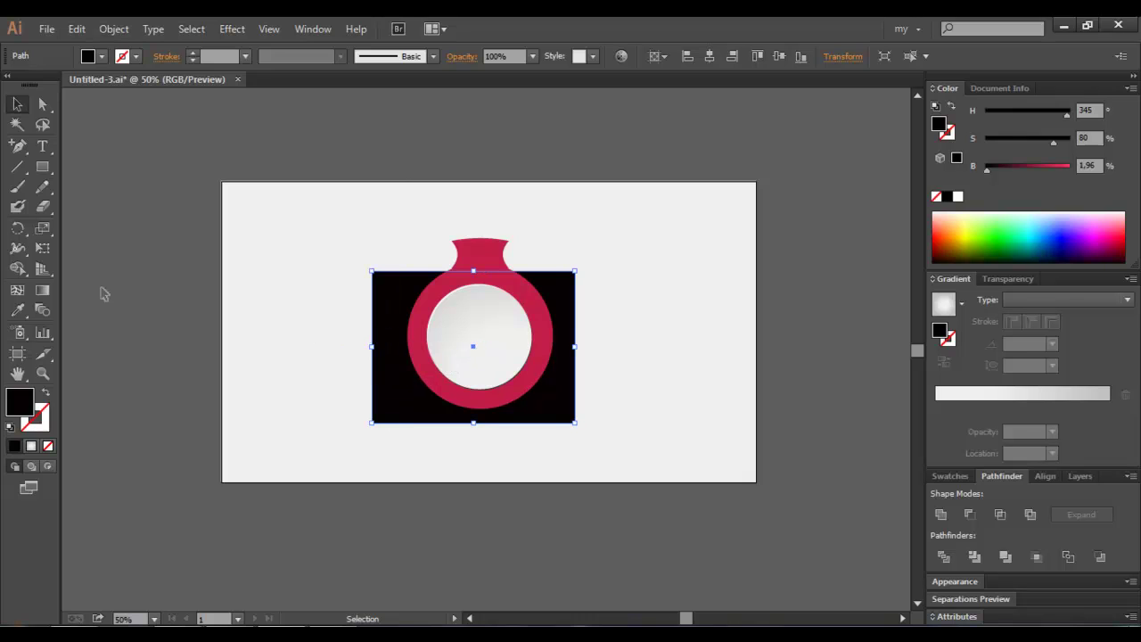
key(Up)
key(Up)
key(Up)
key(Up)
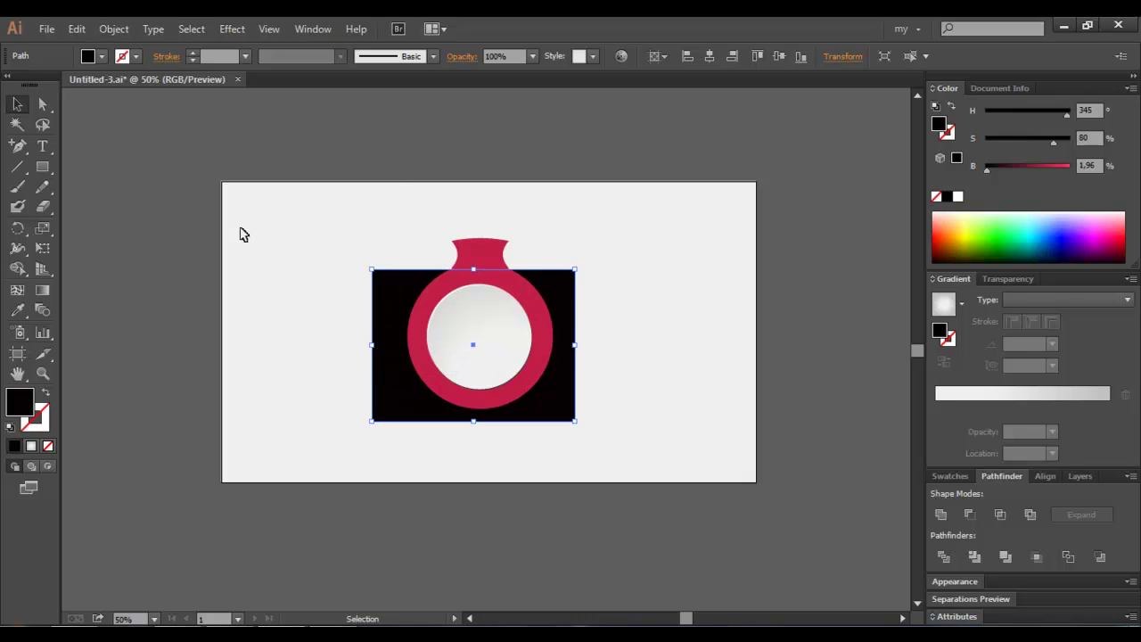
Widen the crimson cap evenly to about 156 px and zoom in close on it.
click(479, 256)
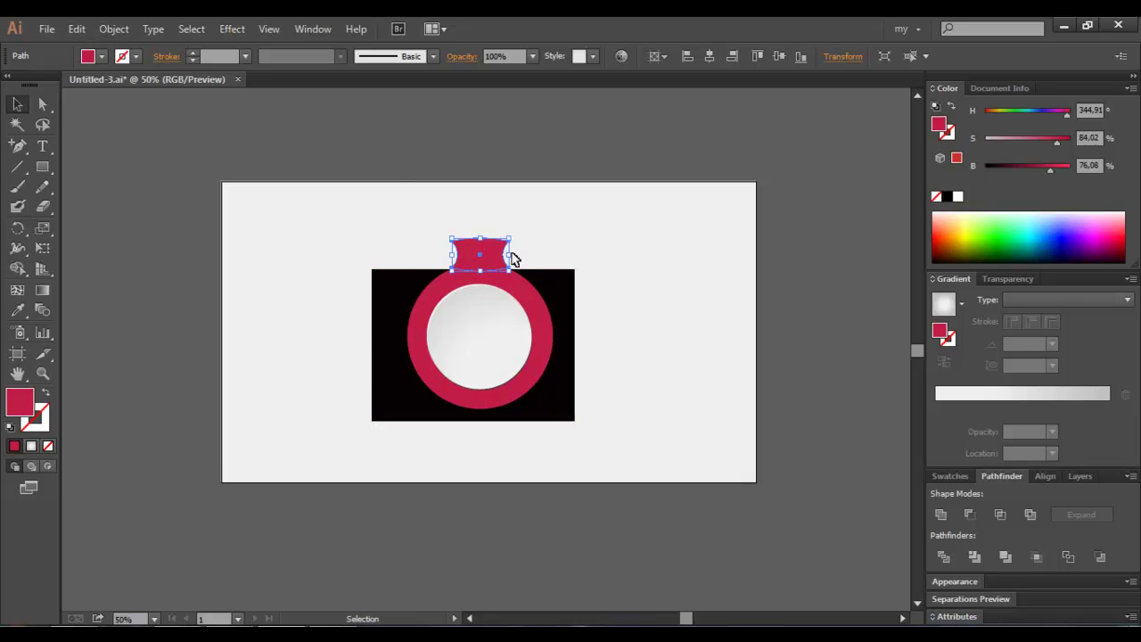
drag(514, 255, 518, 255)
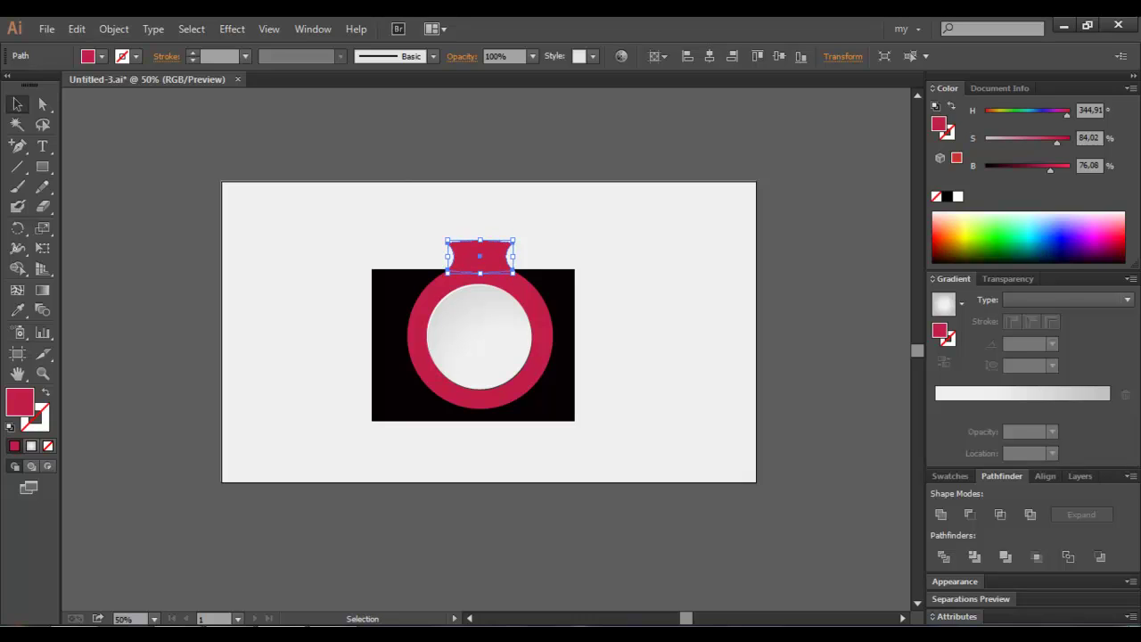
click(43, 374)
drag(383, 215, 553, 303)
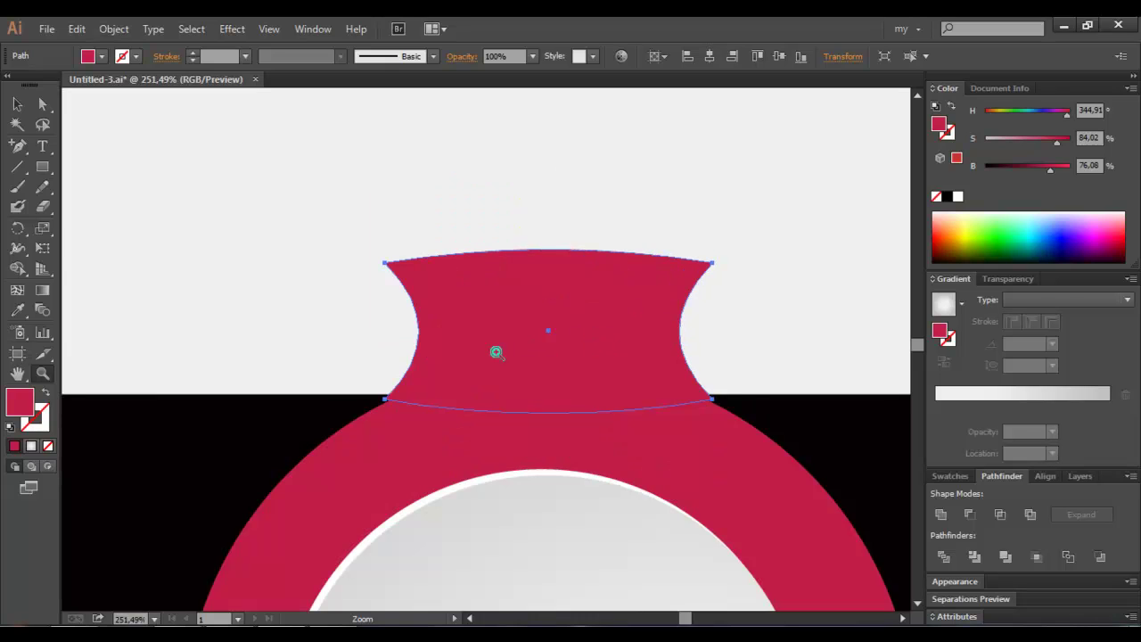
Pull the neck's top corners outward and reshape its side curves and flatten its top edge.
key(a)
drag(386, 262, 328, 265)
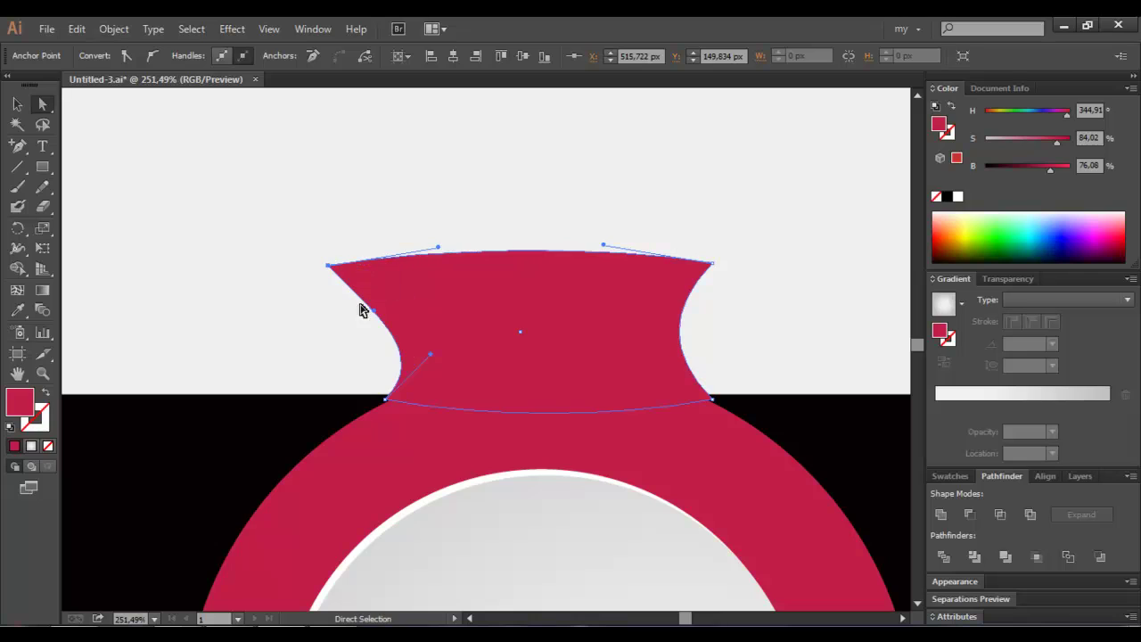
drag(374, 314, 392, 293)
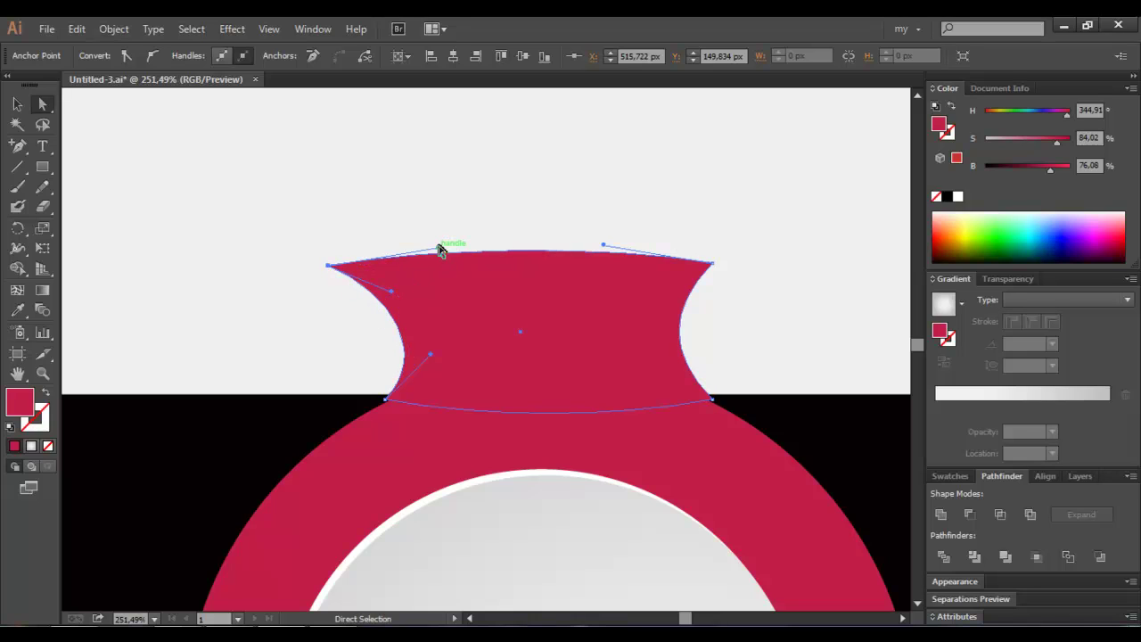
drag(440, 252, 446, 258)
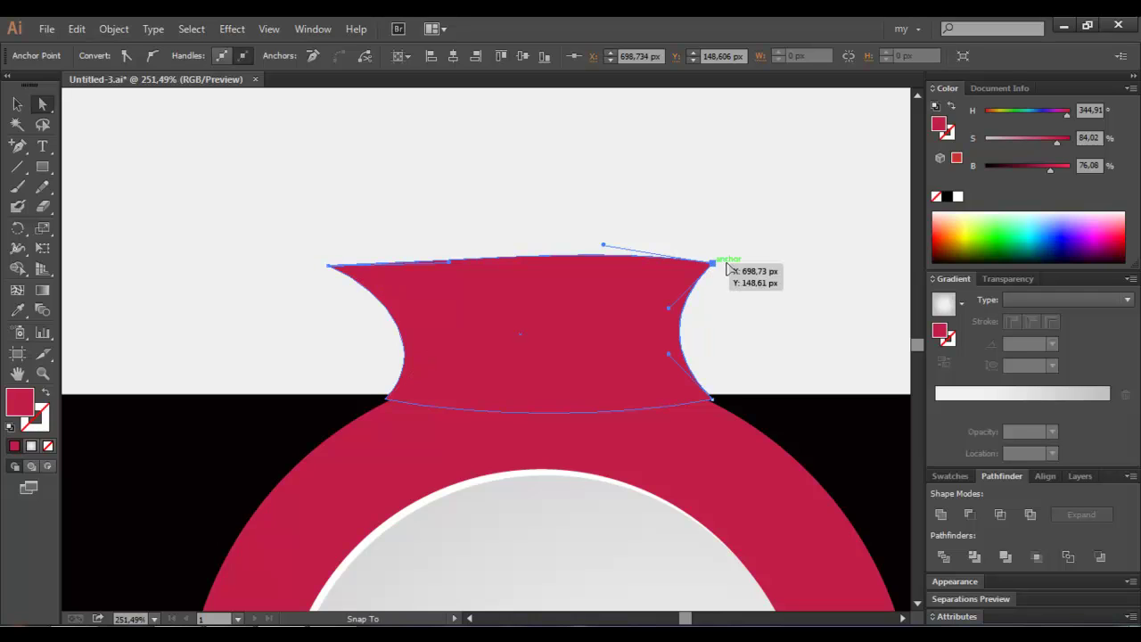
drag(713, 266, 770, 271)
drag(725, 314, 691, 291)
drag(660, 254, 664, 266)
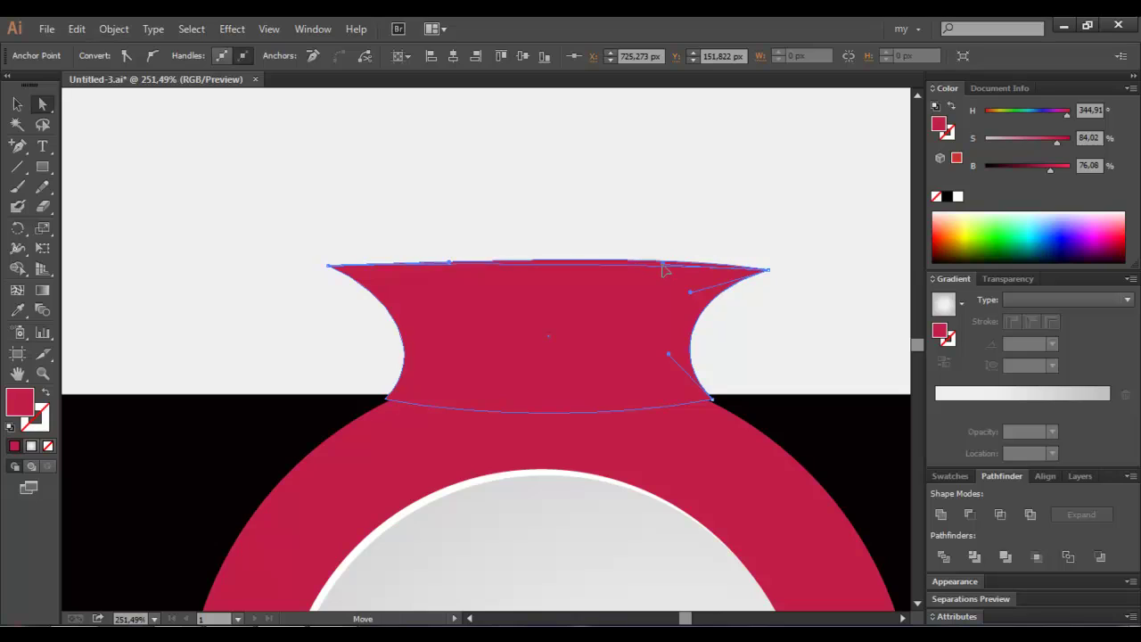
click(454, 268)
Add anchor points along the neck's top edge and bend the top-left segment upward.
key(p)
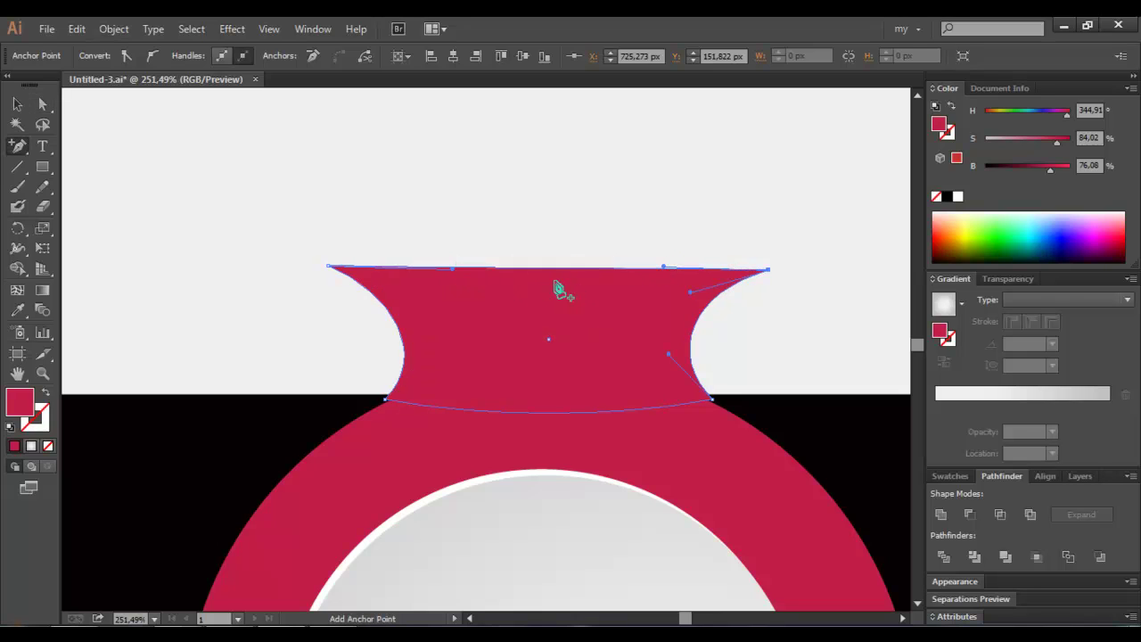
click(546, 268)
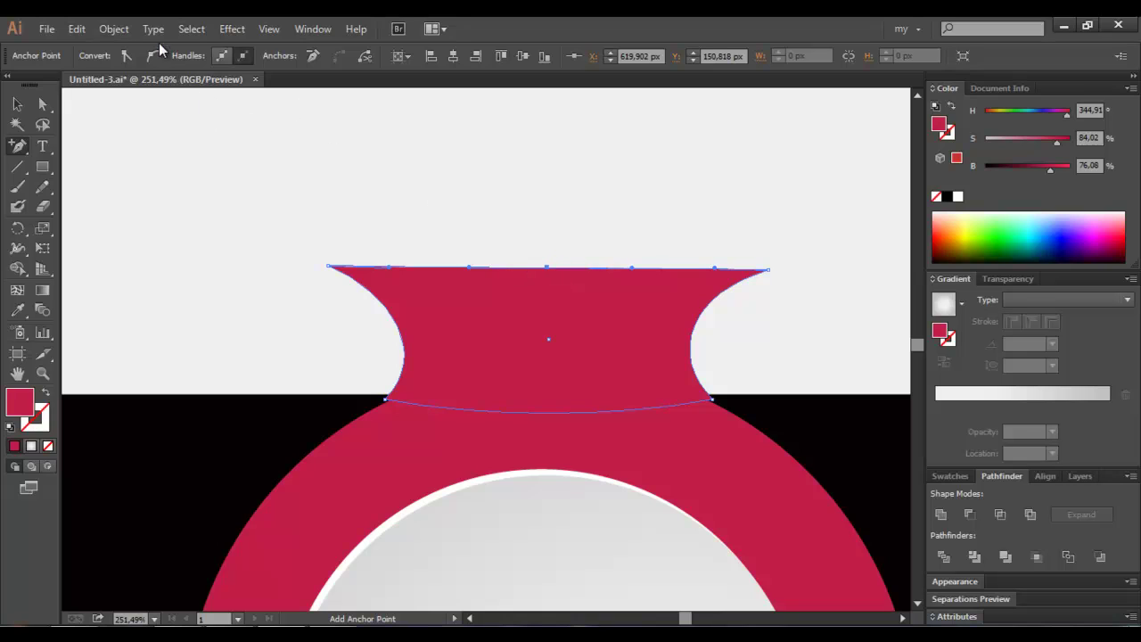
click(469, 267)
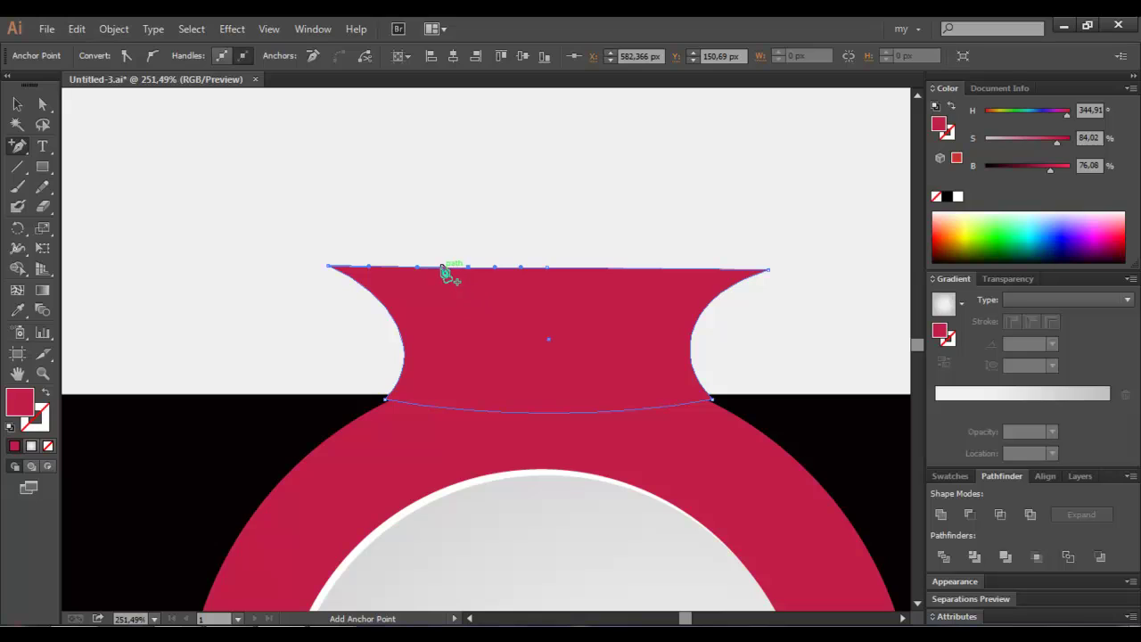
click(451, 267)
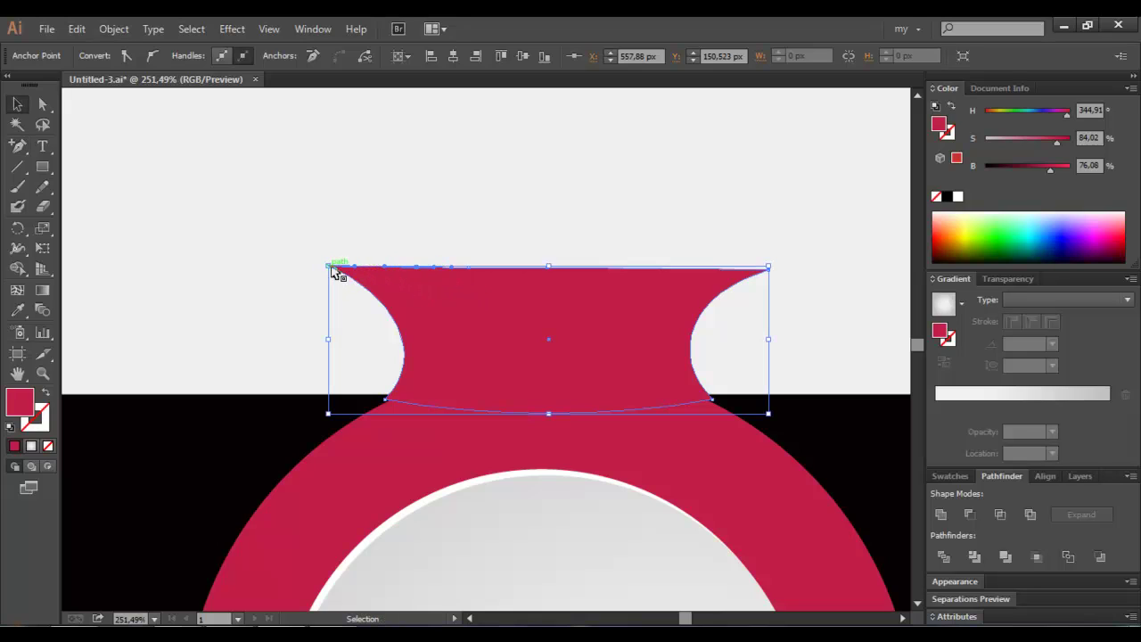
key(a)
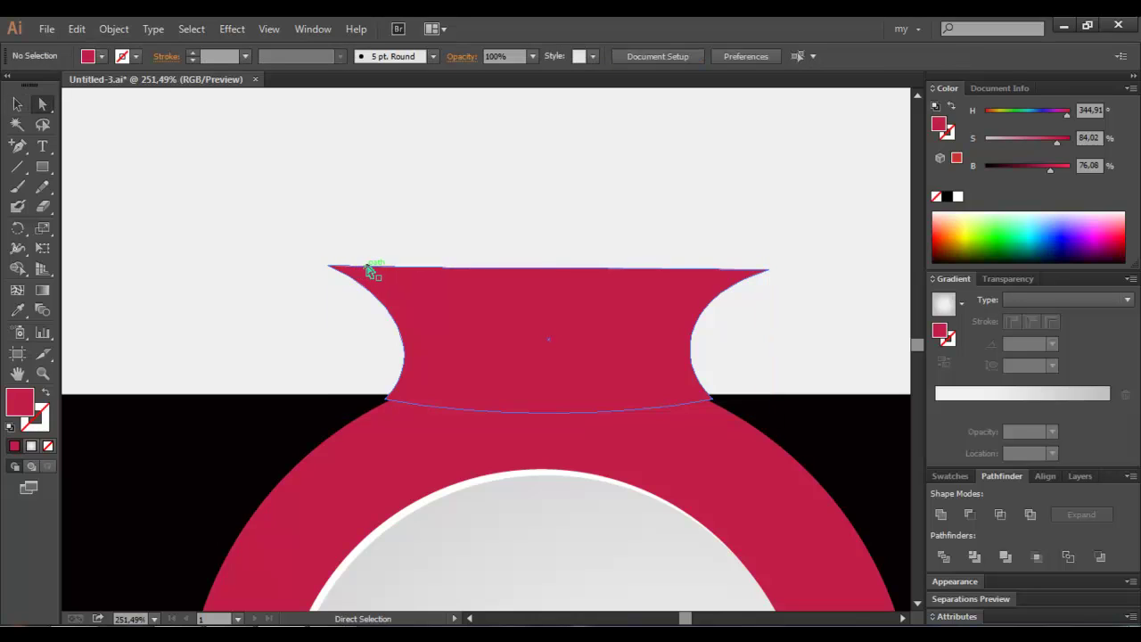
drag(339, 258, 419, 216)
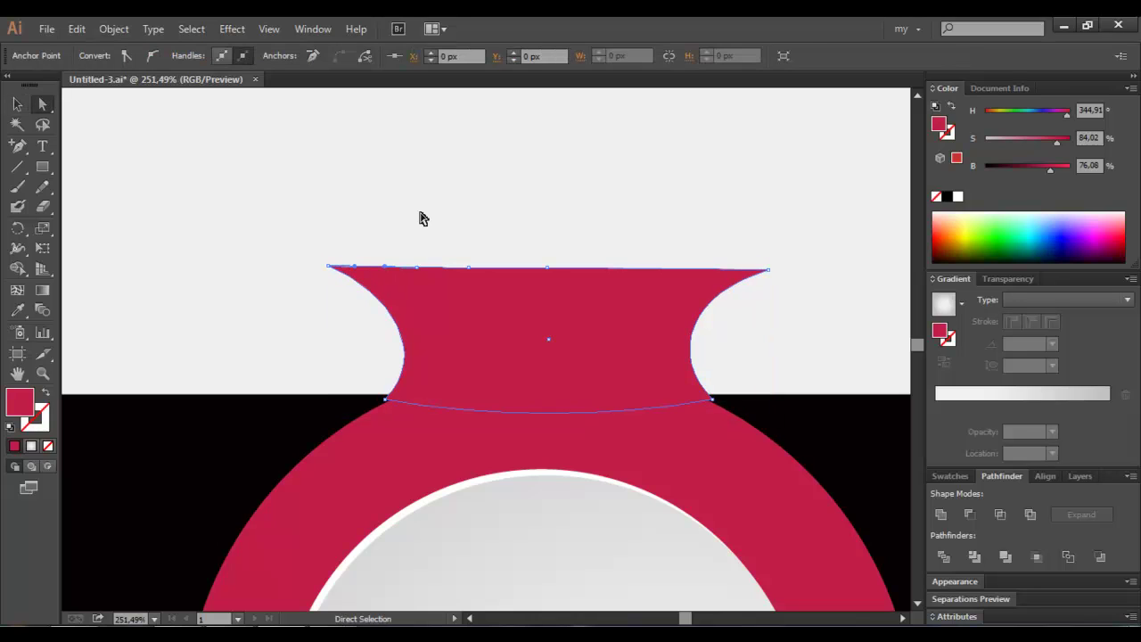
click(358, 265)
drag(359, 263, 373, 258)
Remove the unneeded extra anchors from the top edge, dismissing the warning message.
click(418, 270)
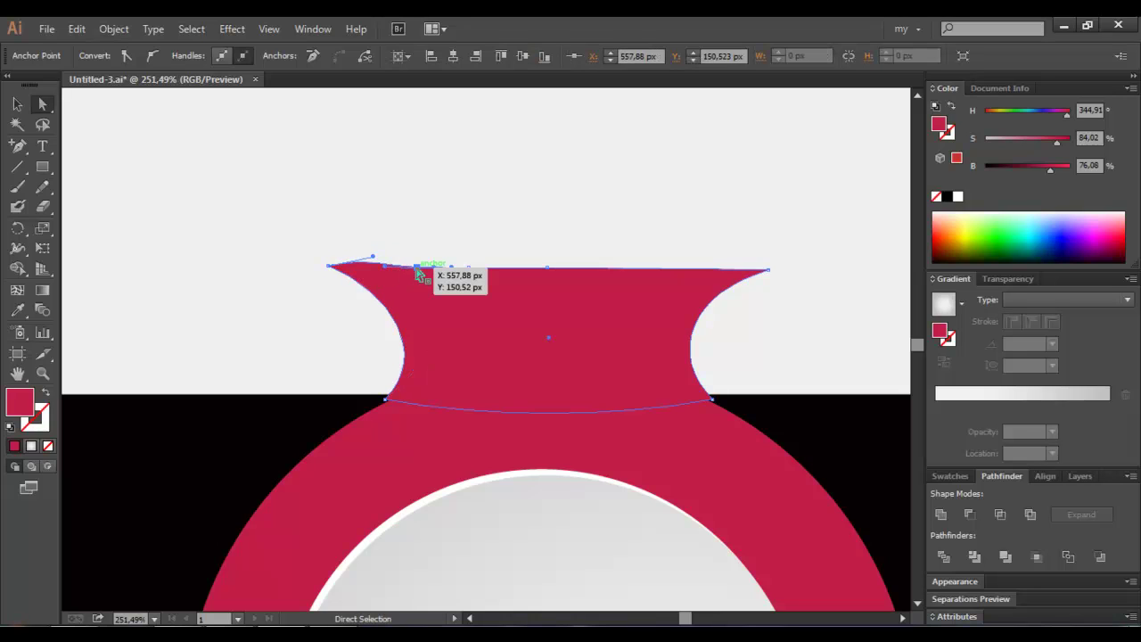
key(p)
click(417, 268)
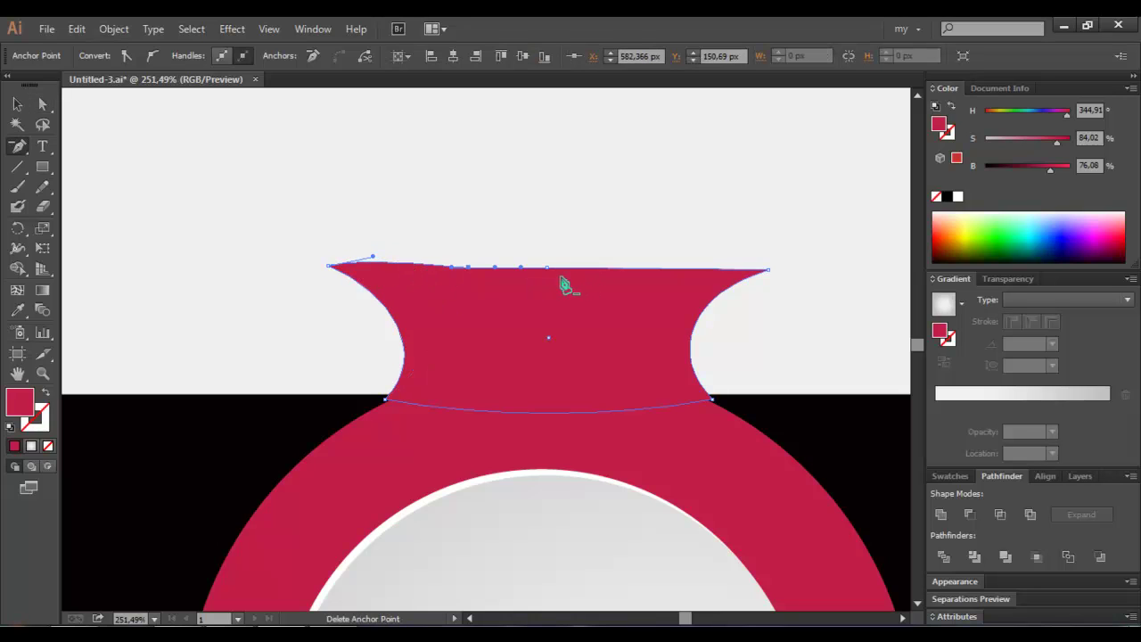
click(471, 267)
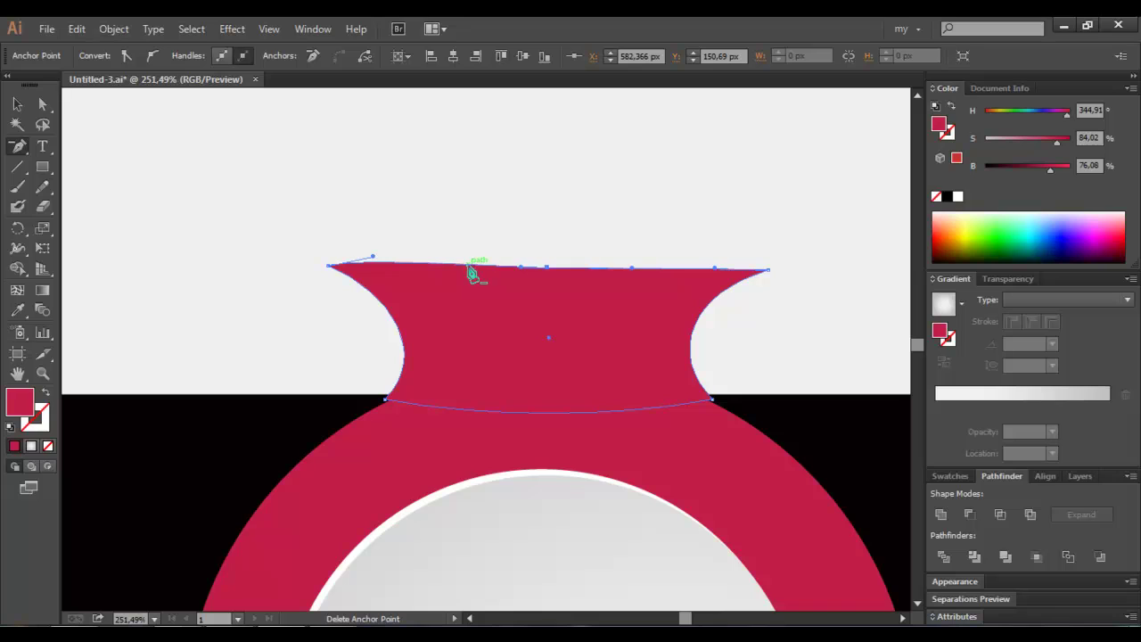
click(636, 269)
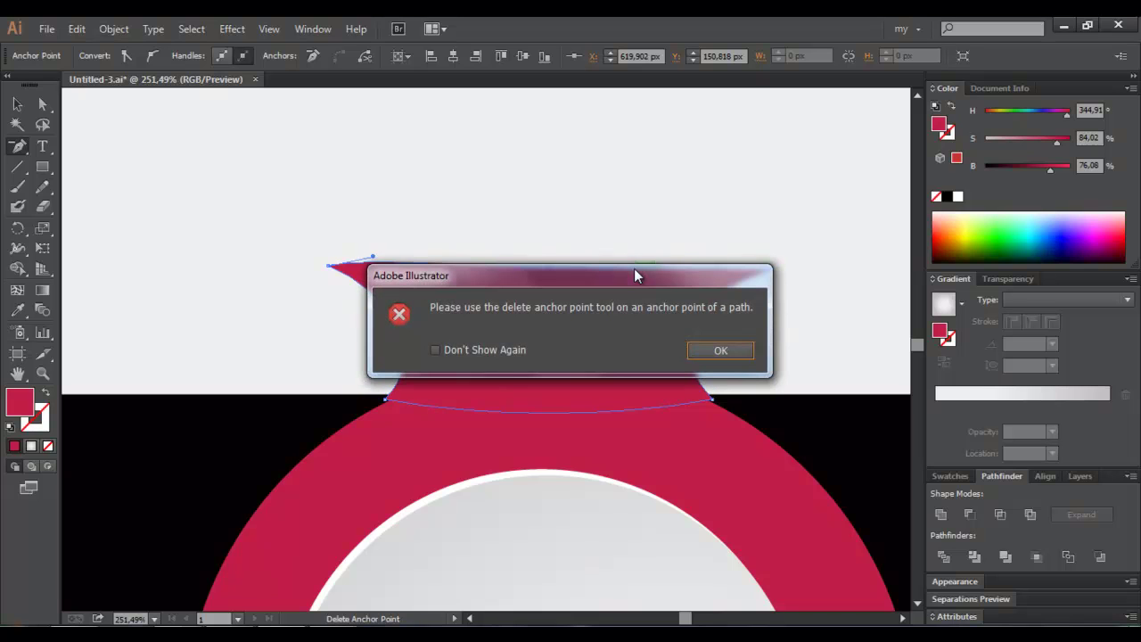
click(717, 351)
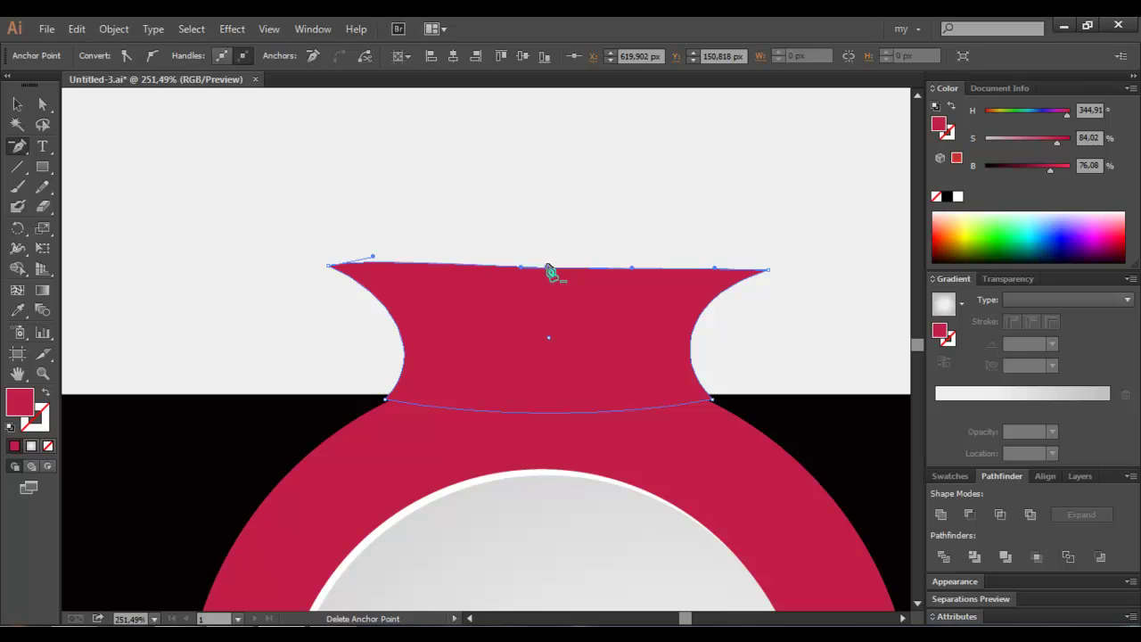
Drag the top edge's middle anchor down so the rim dips into a gentle wave.
key(a)
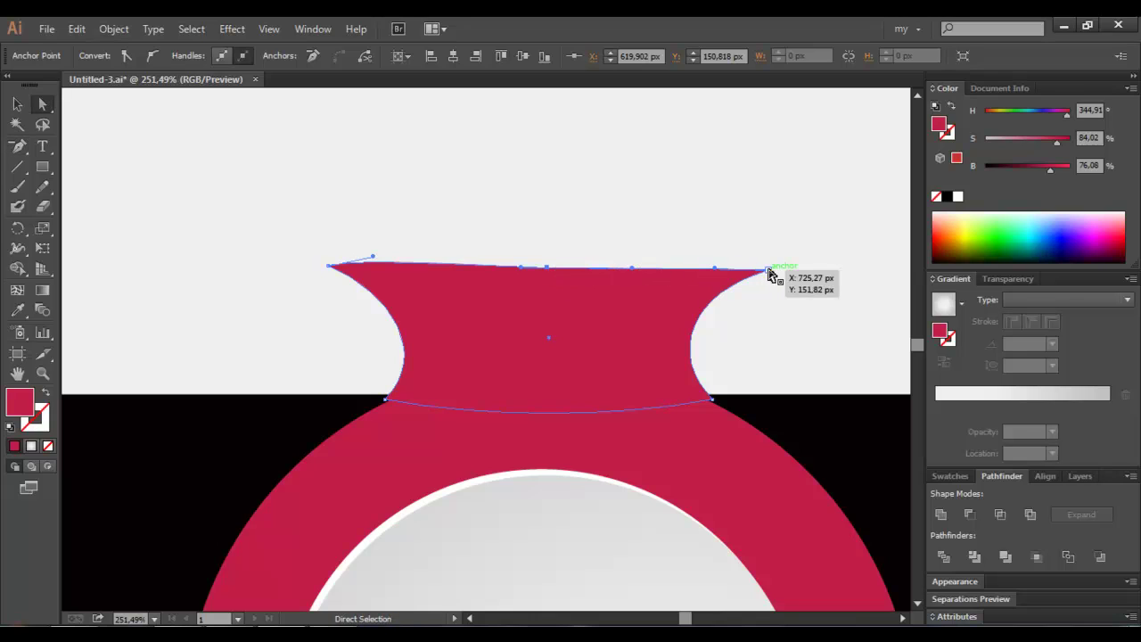
click(718, 266)
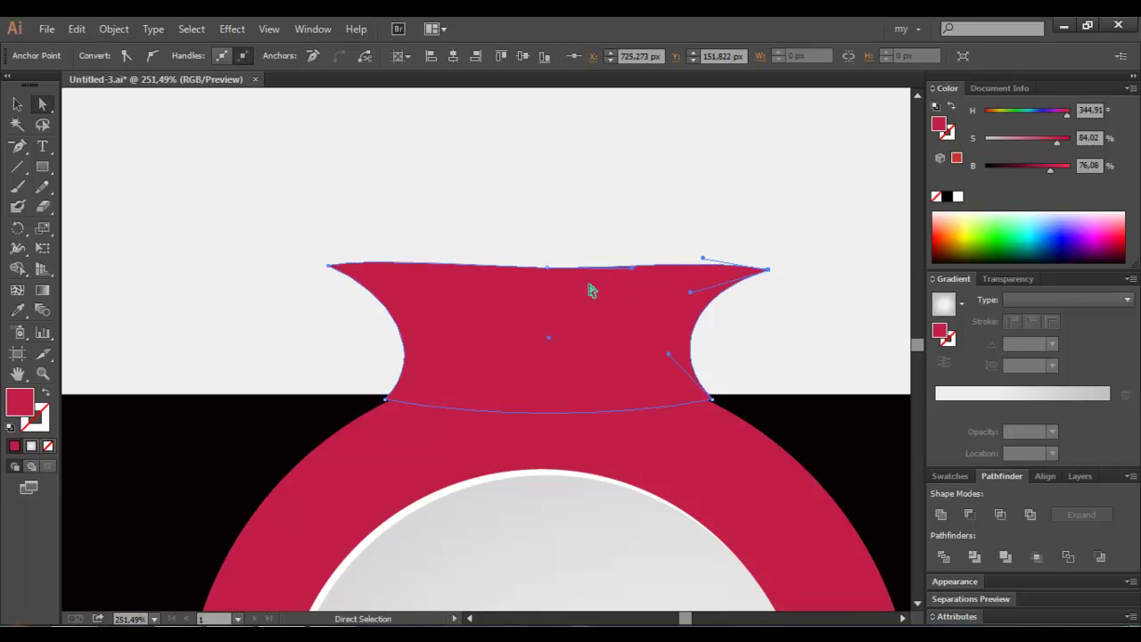
click(547, 268)
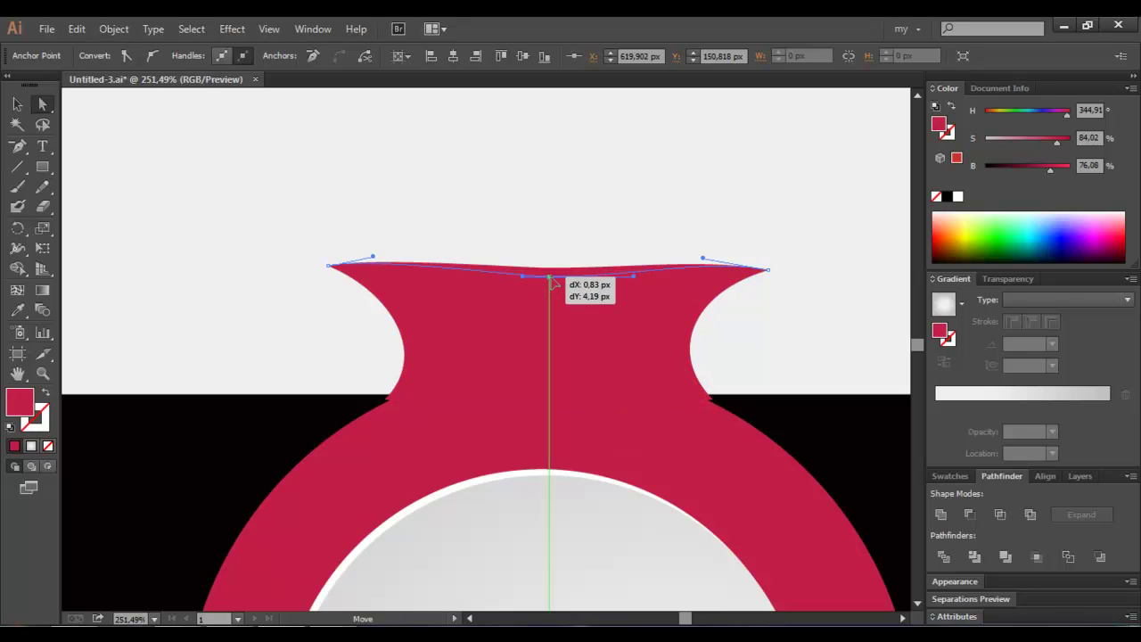
drag(551, 276, 470, 275)
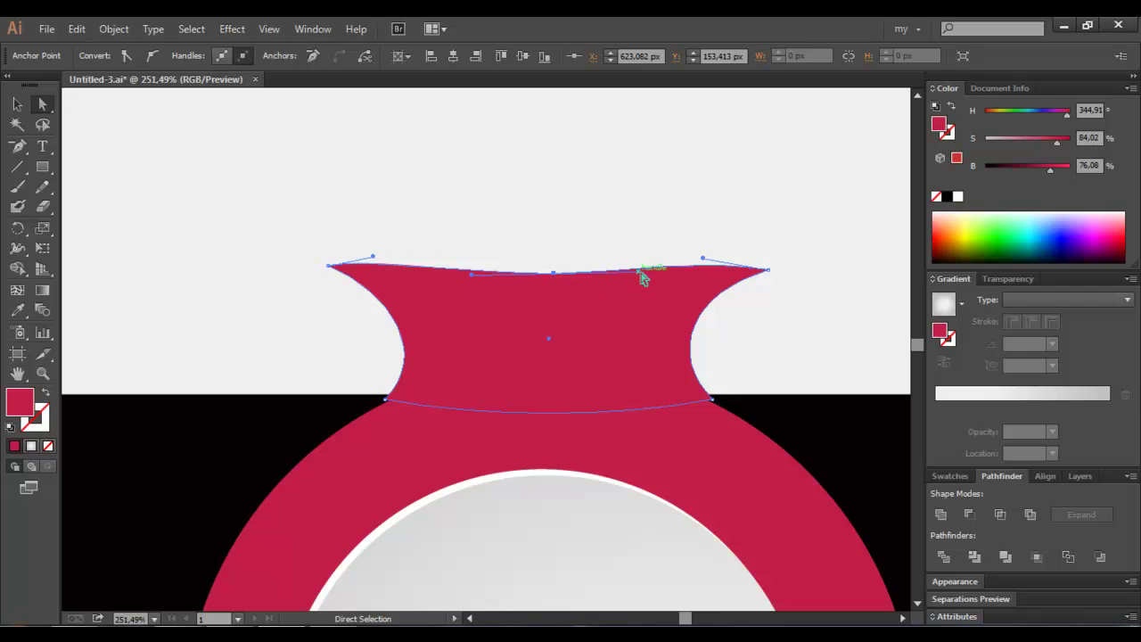
click(542, 226)
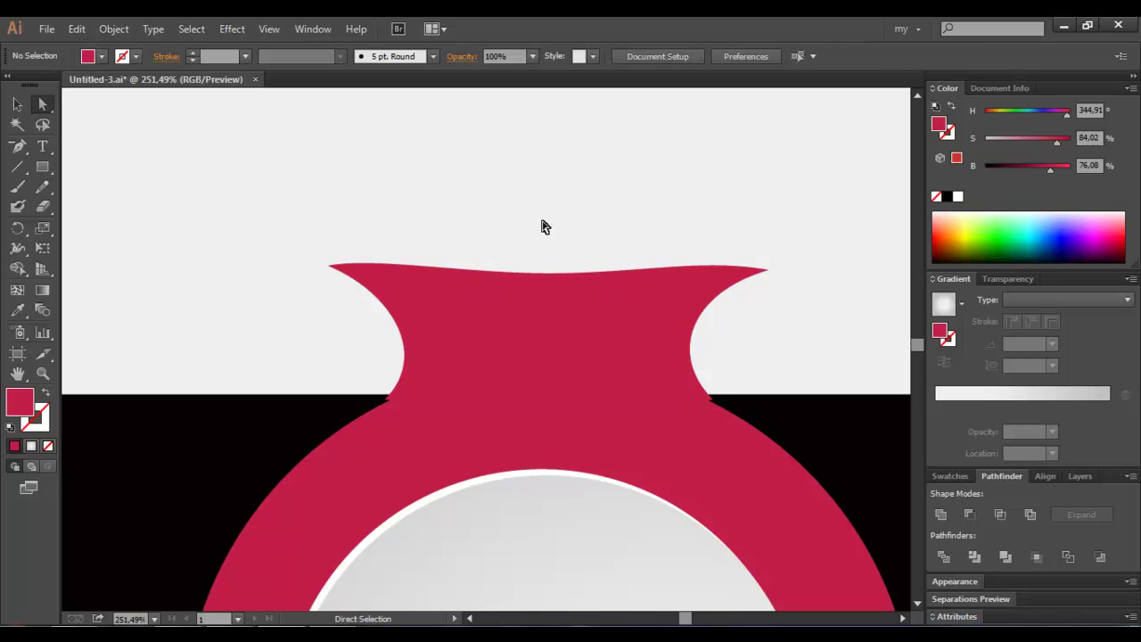
Move both outer tips slightly down and outward and adjust their curve handles into flared points.
click(464, 299)
drag(329, 267, 325, 277)
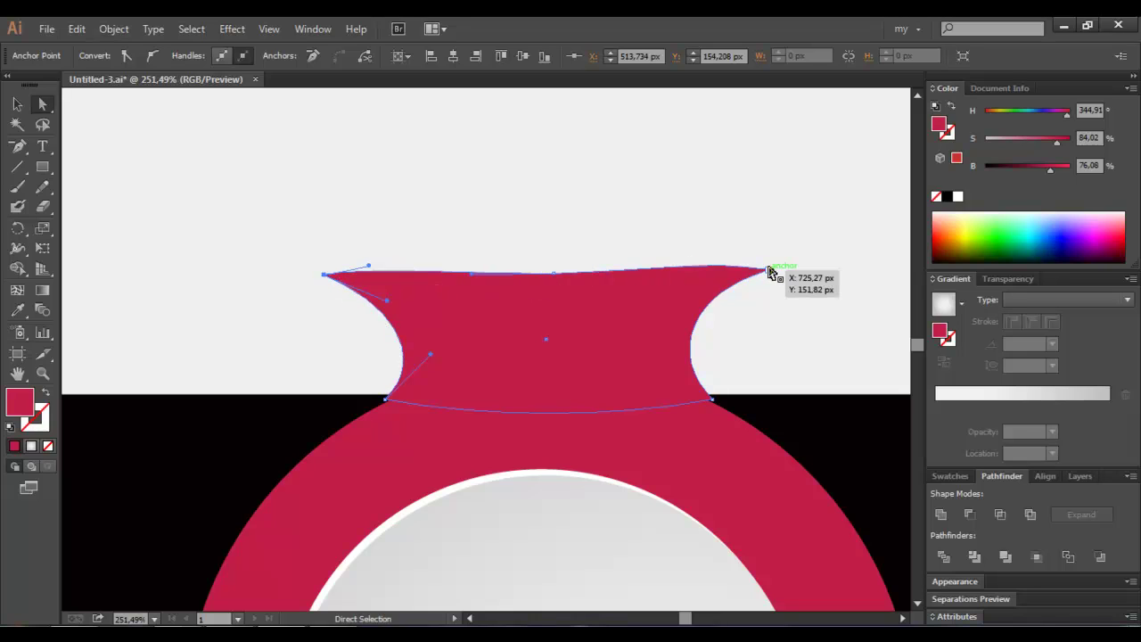
drag(770, 270, 782, 280)
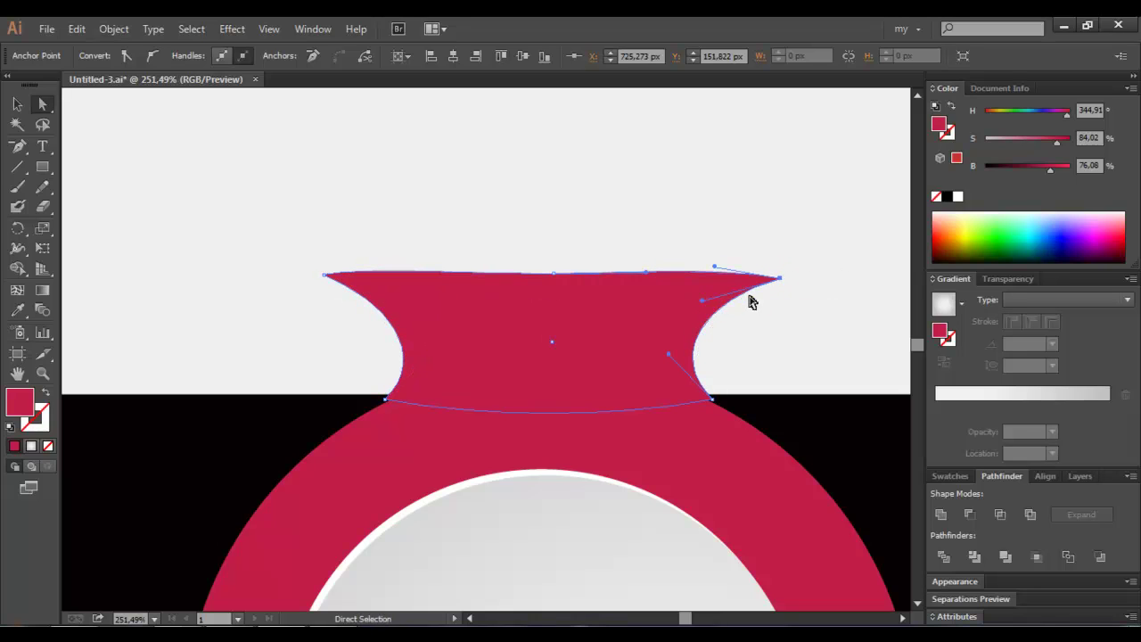
drag(699, 300, 701, 286)
click(326, 275)
drag(347, 298, 396, 303)
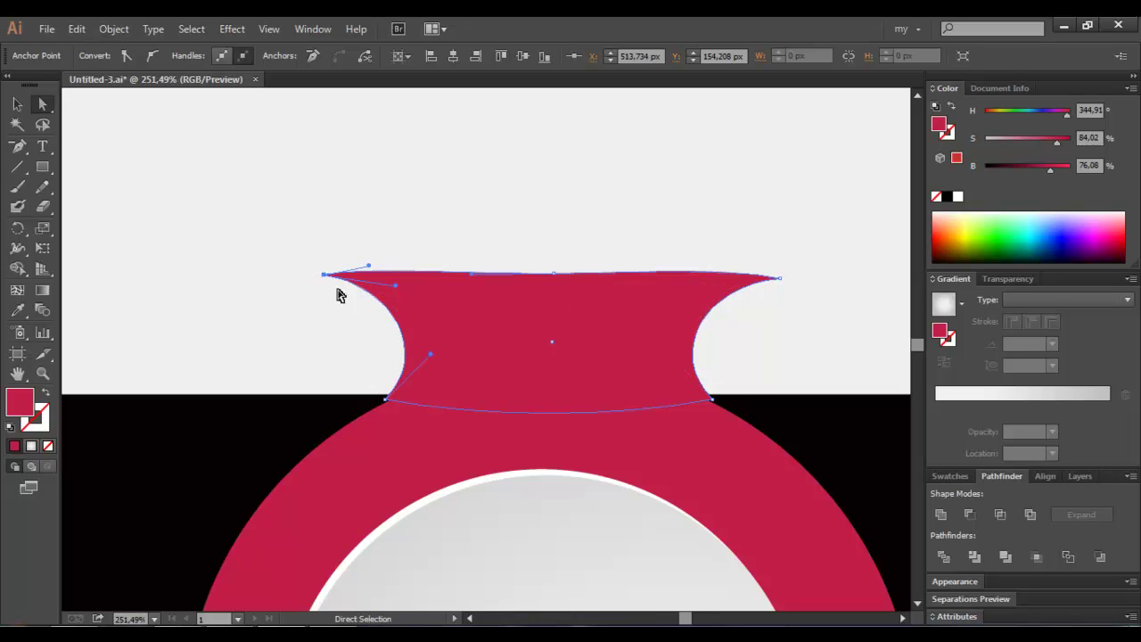
click(238, 279)
click(15, 148)
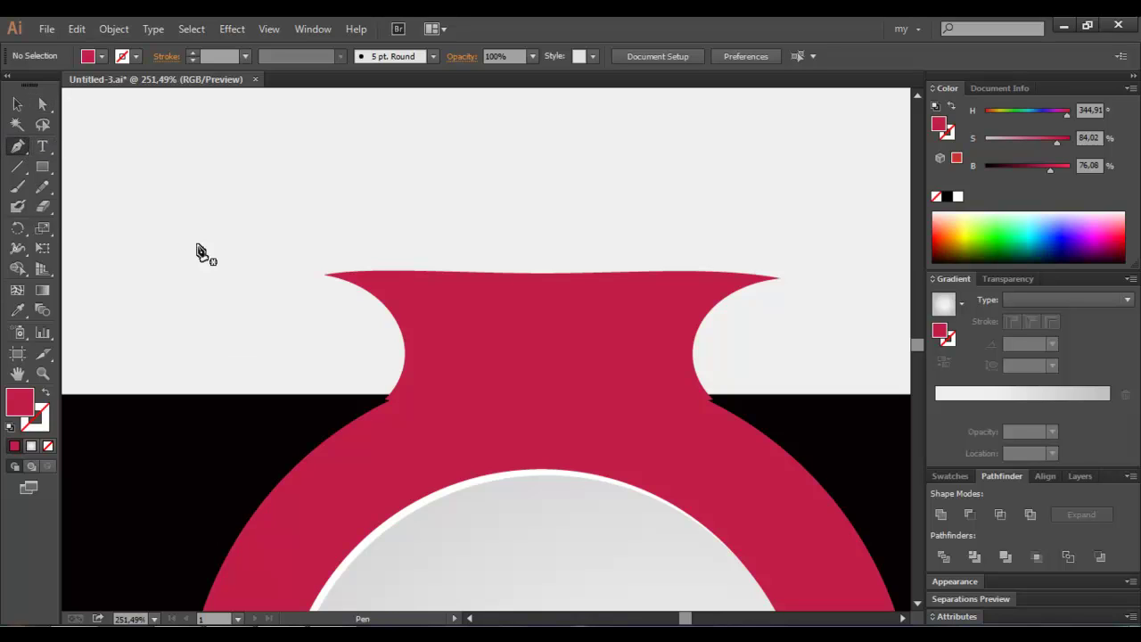
Draw a closed lip shape from the neck's top-left tip out to the left and back to its base.
ctrl+click(425, 404)
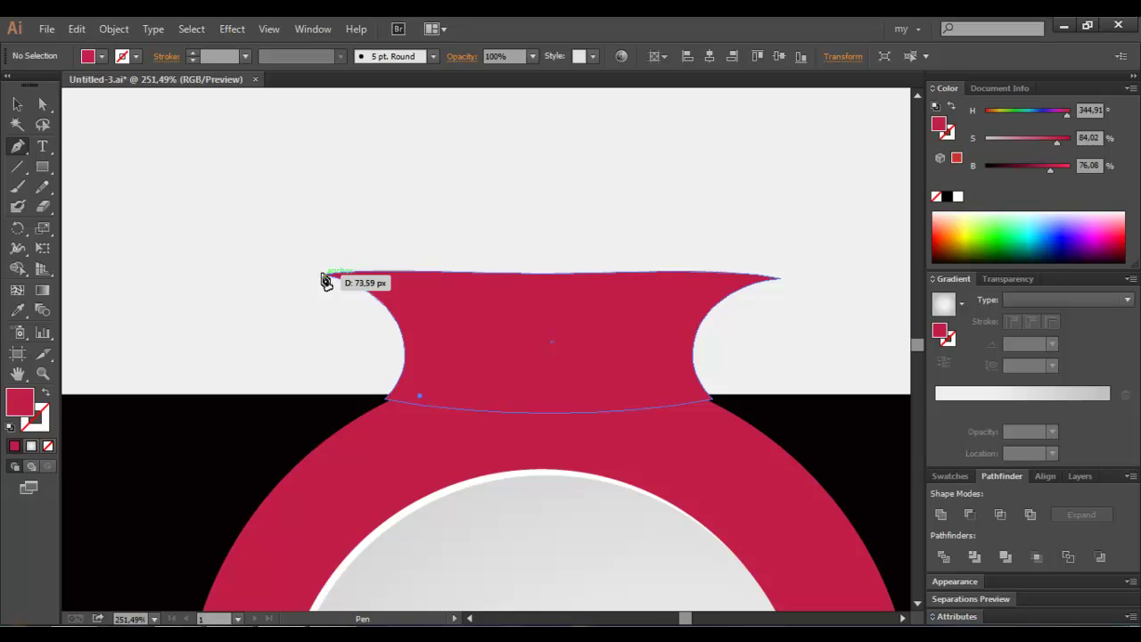
mouse_move(326, 278)
mouse_down()
mouse_move(233, 280)
mouse_move(272, 408)
mouse_up()
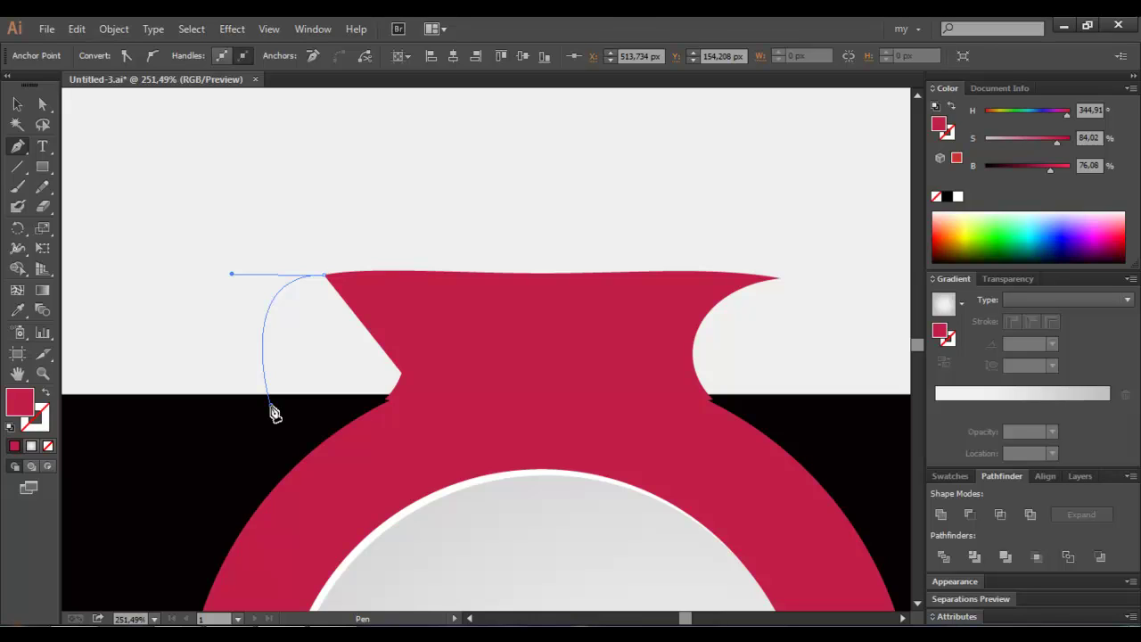
drag(273, 412, 268, 408)
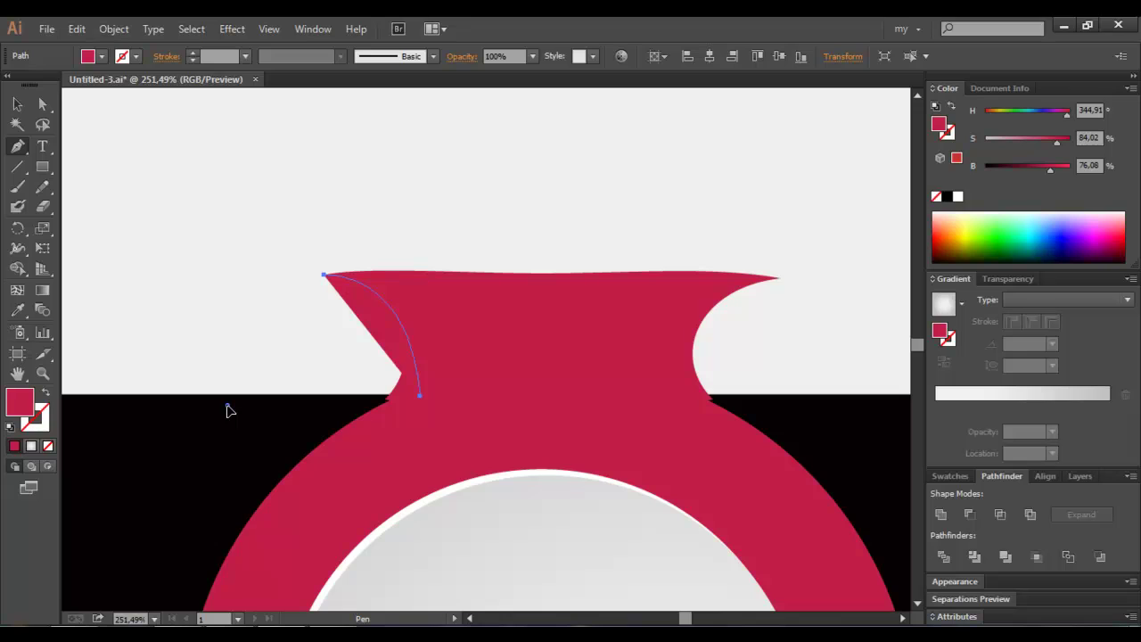
ctrl+click(255, 365)
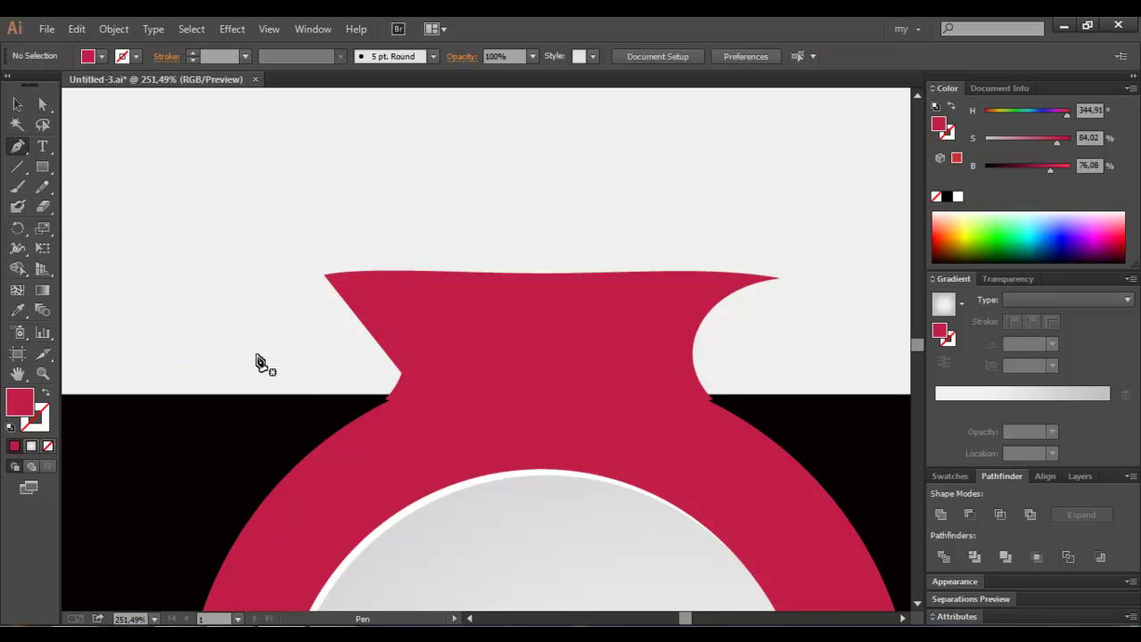
click(327, 279)
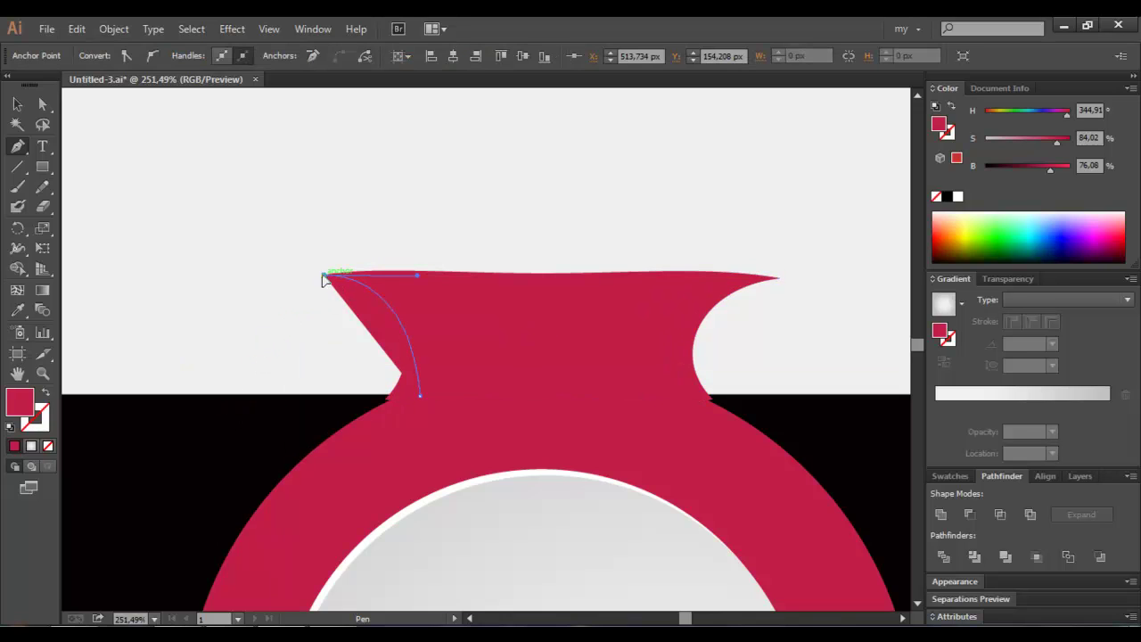
click(325, 278)
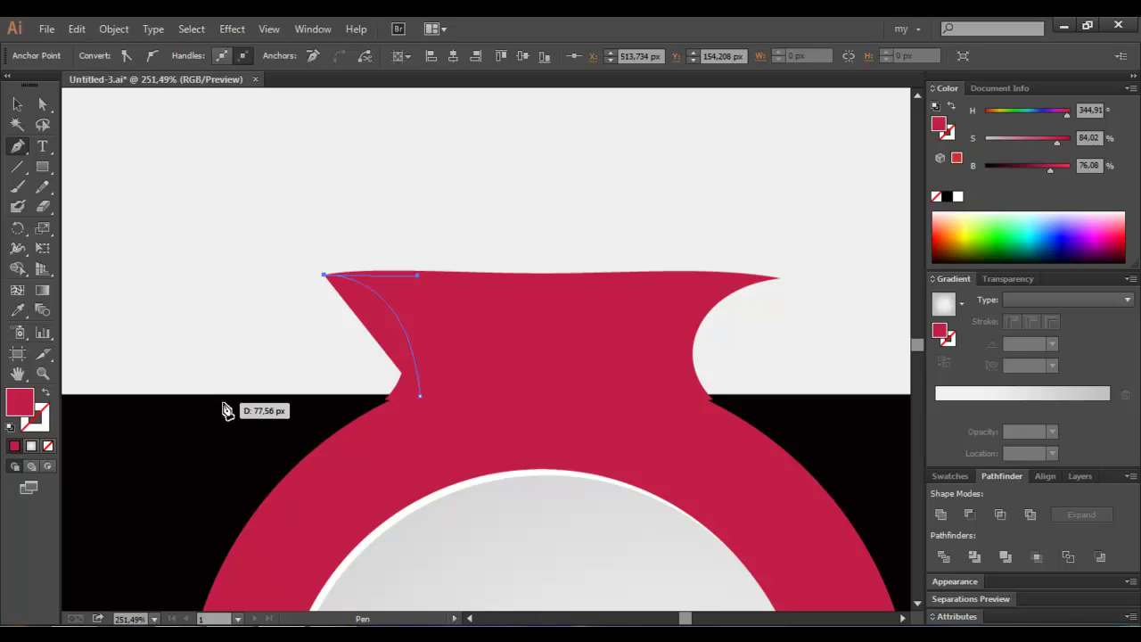
drag(224, 402, 225, 501)
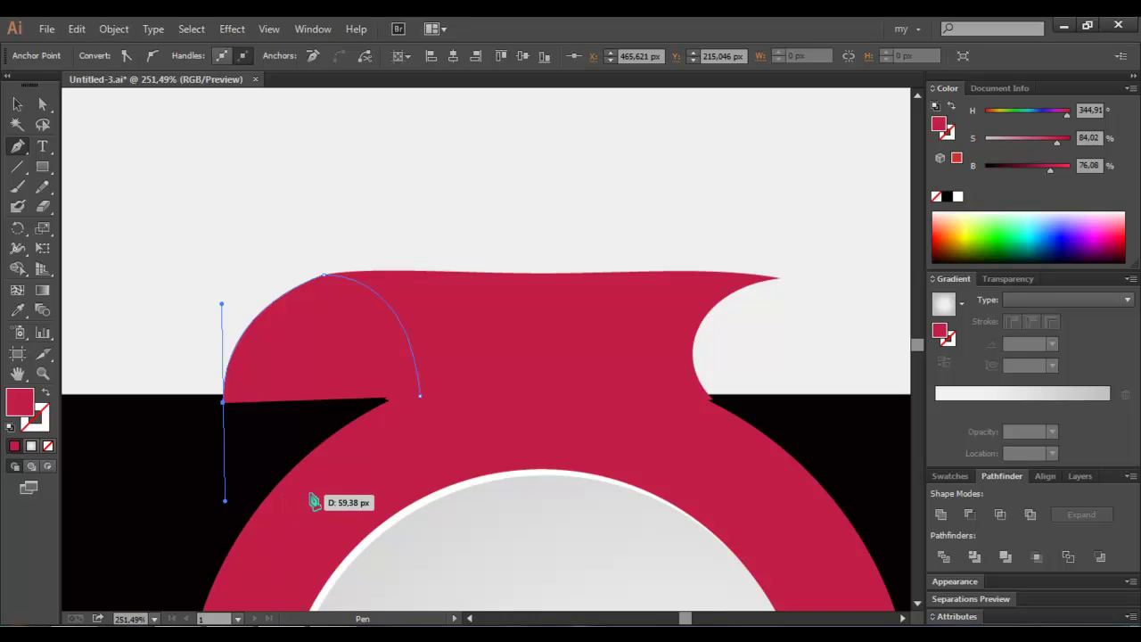
click(421, 397)
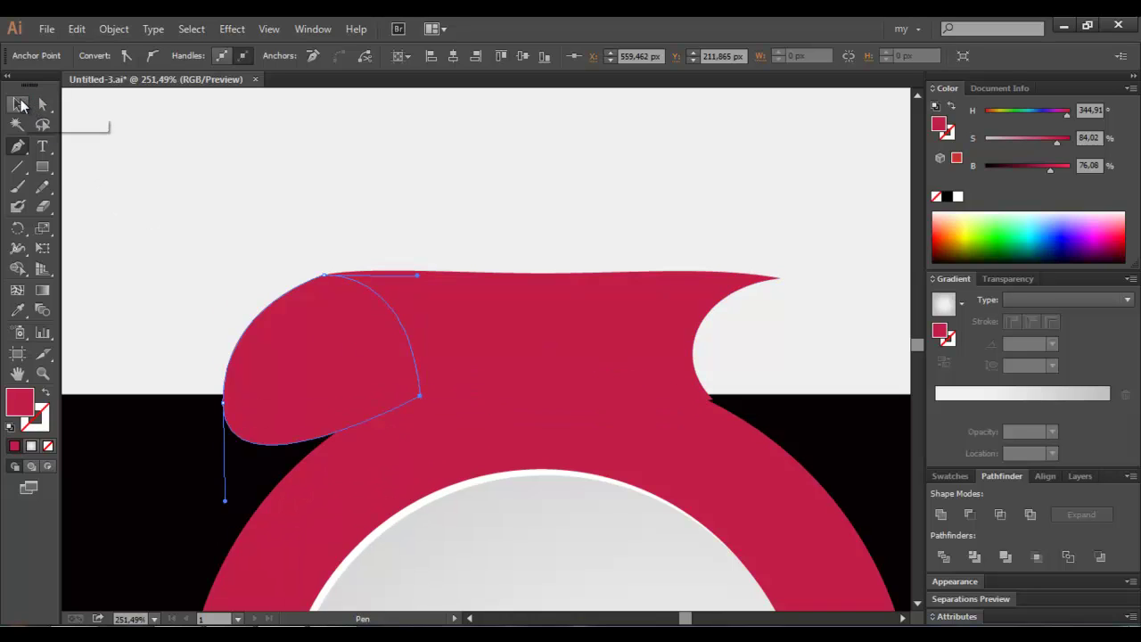
Make the lip's left anchor a corner and its top anchor smooth, then shape the curve into a dome.
click(19, 105)
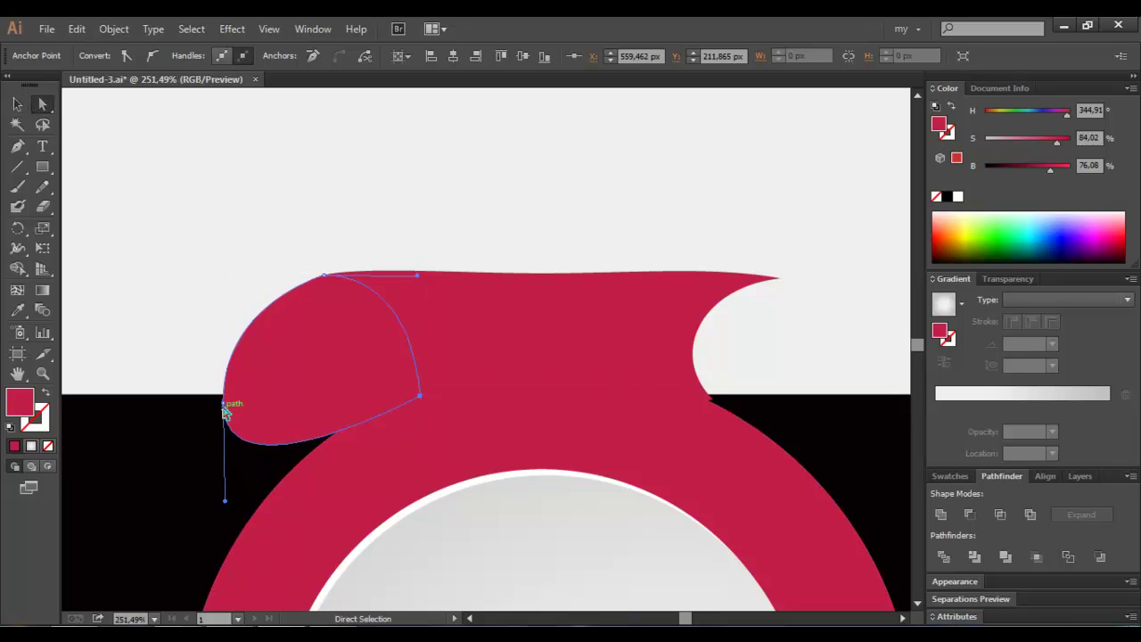
drag(223, 406, 222, 304)
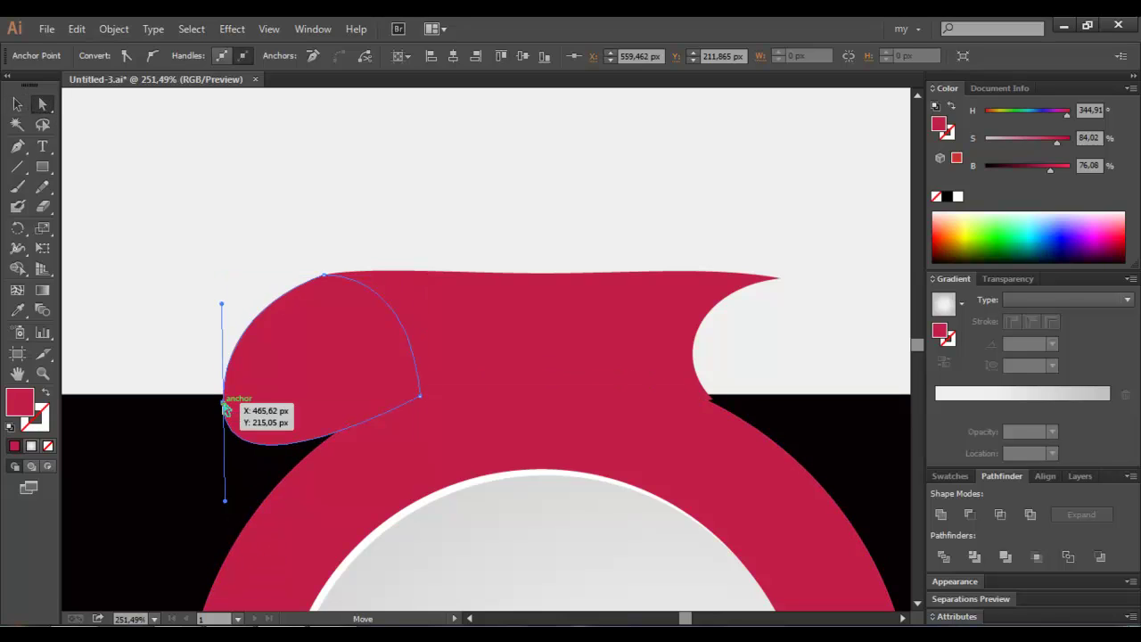
click(125, 56)
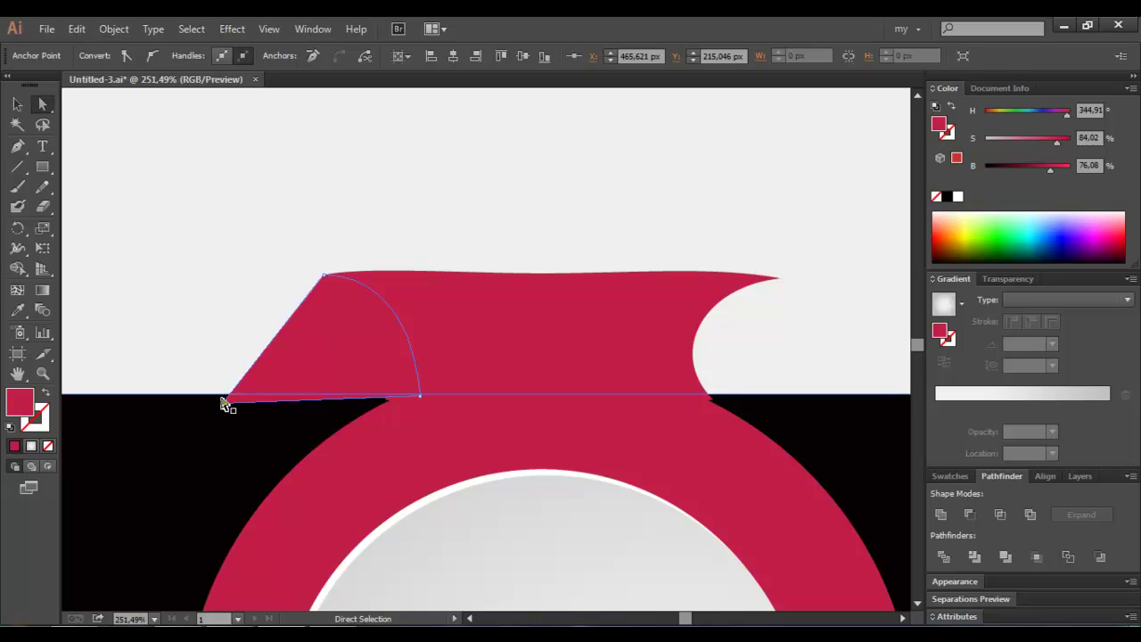
click(323, 277)
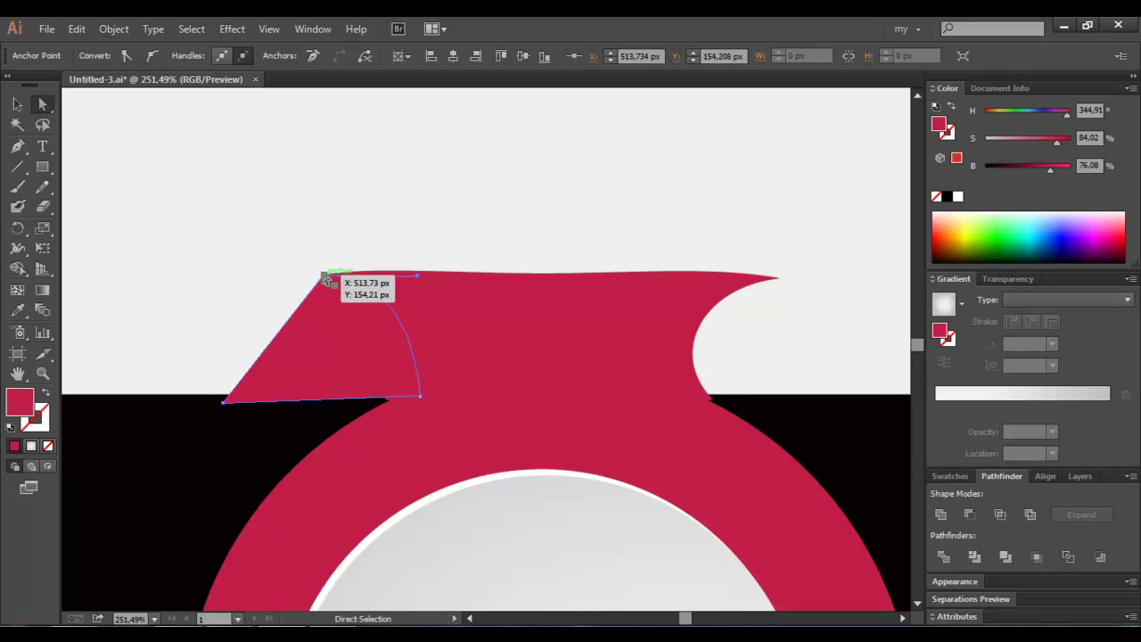
click(152, 55)
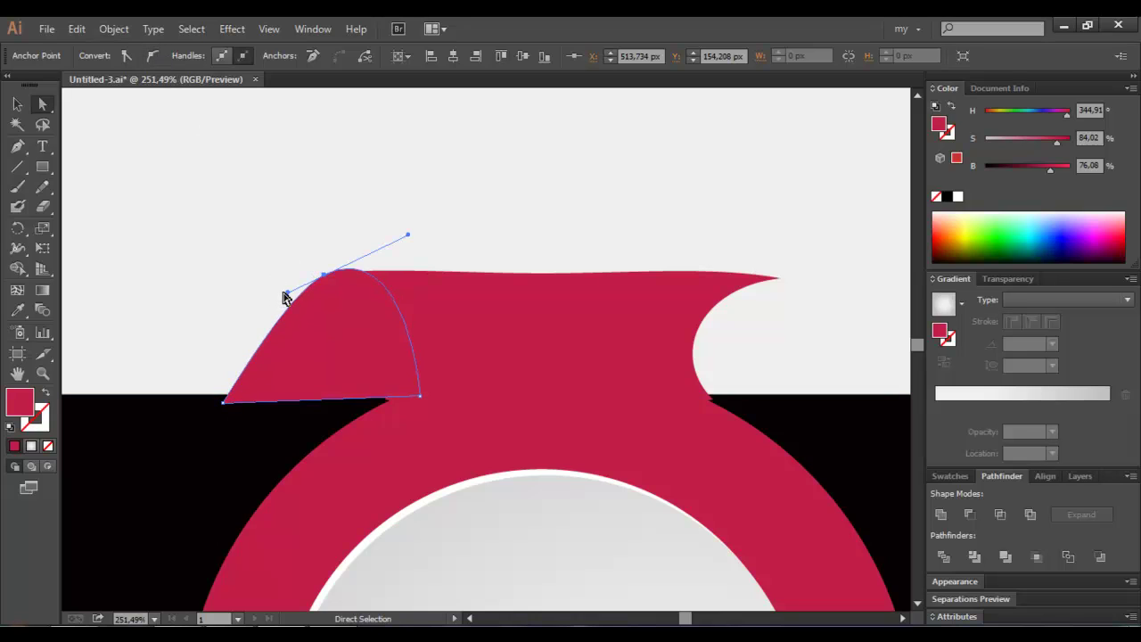
drag(288, 296, 233, 272)
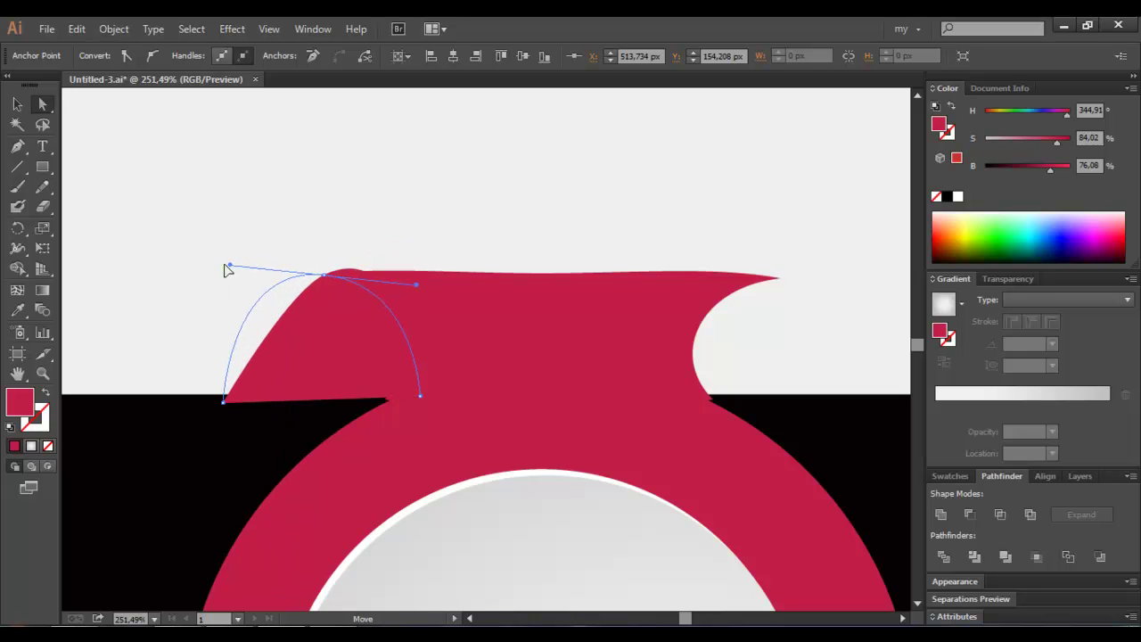
click(311, 258)
click(317, 326)
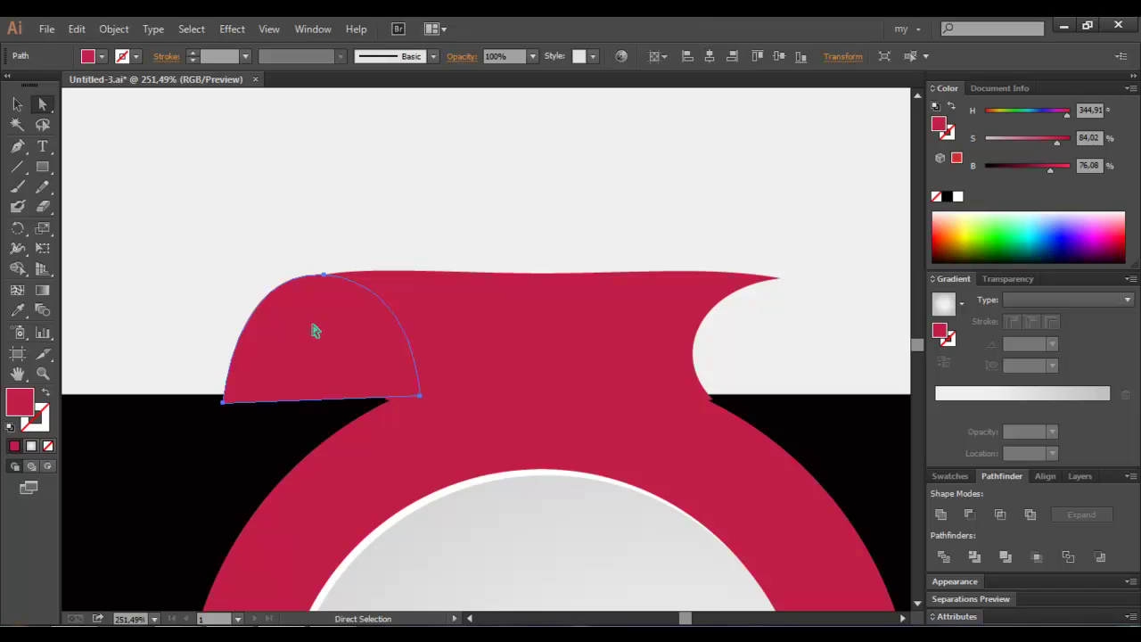
Fill the left dome with the White-Black gradient preset set to Radial type.
click(323, 323)
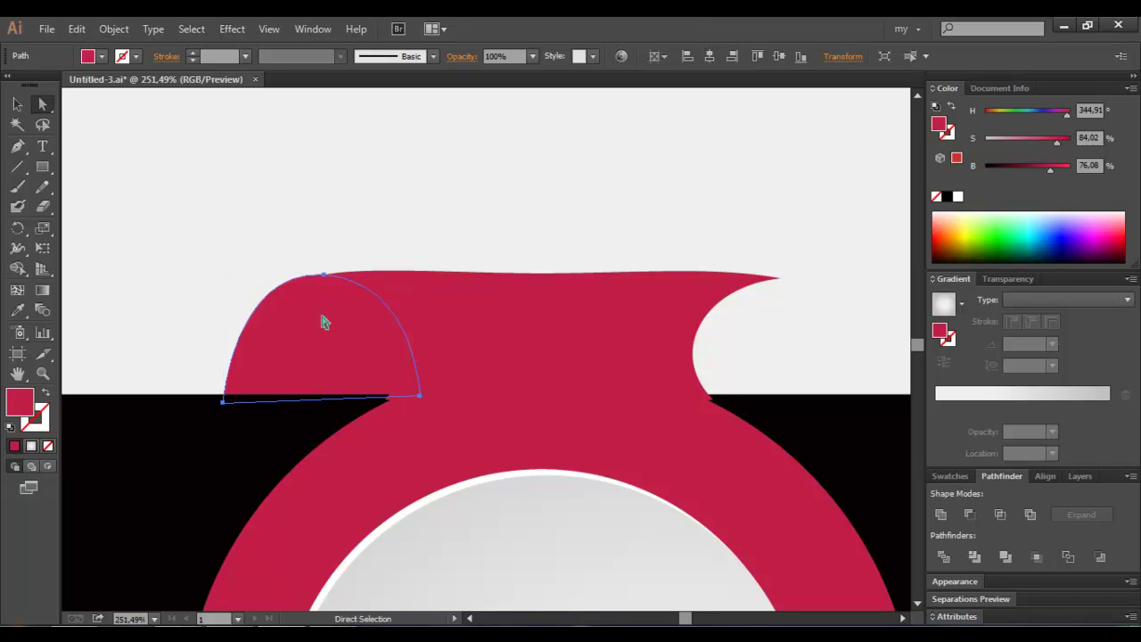
key(v)
click(313, 341)
key(a)
click(944, 306)
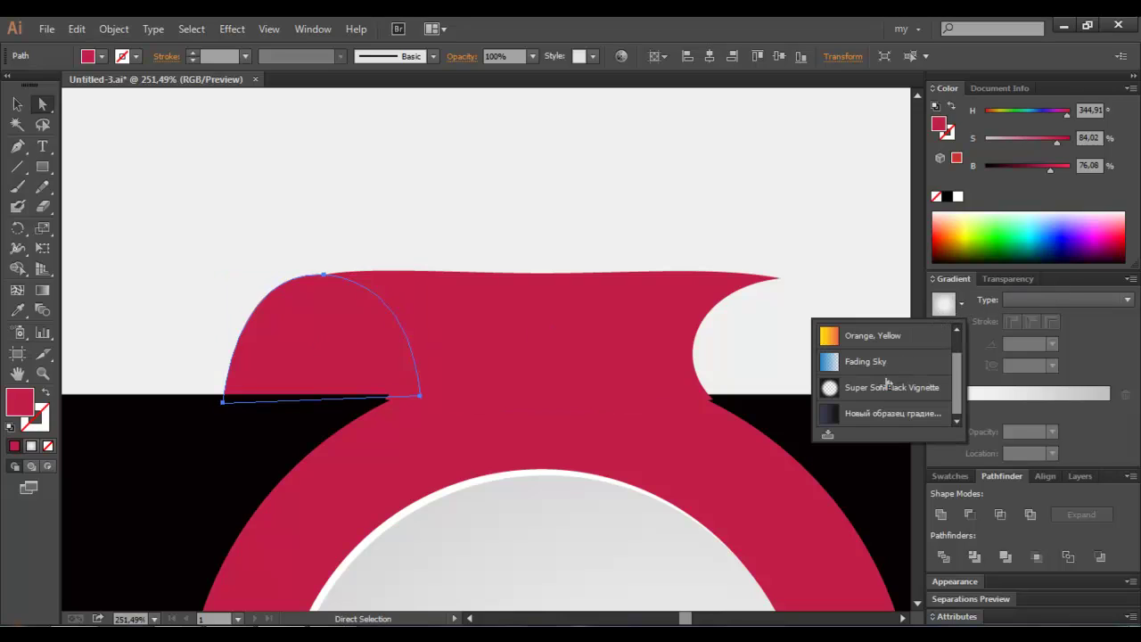
drag(955, 368, 956, 334)
click(869, 335)
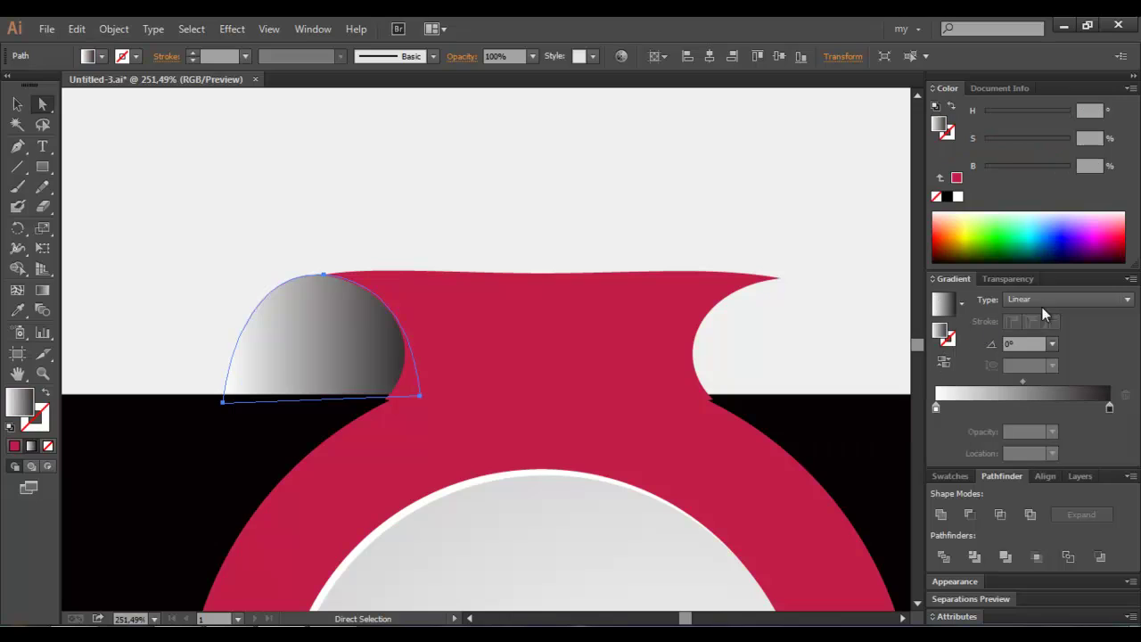
click(1061, 300)
click(1039, 329)
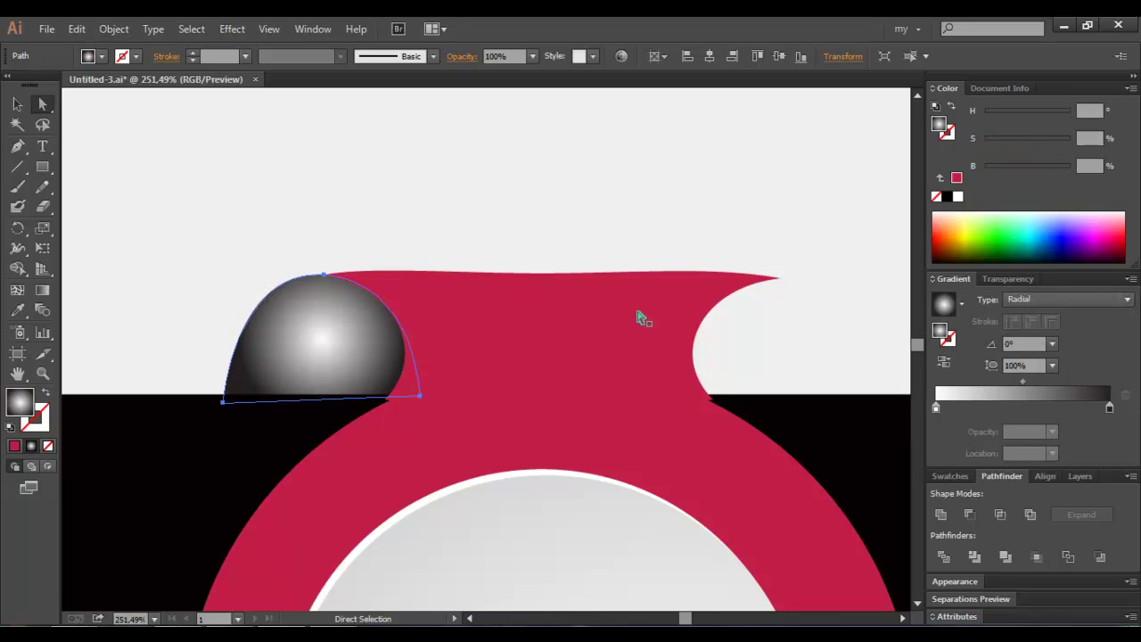
Angle the radial gradient from lower left to upper right and set the dome's blending to Multiply.
click(43, 290)
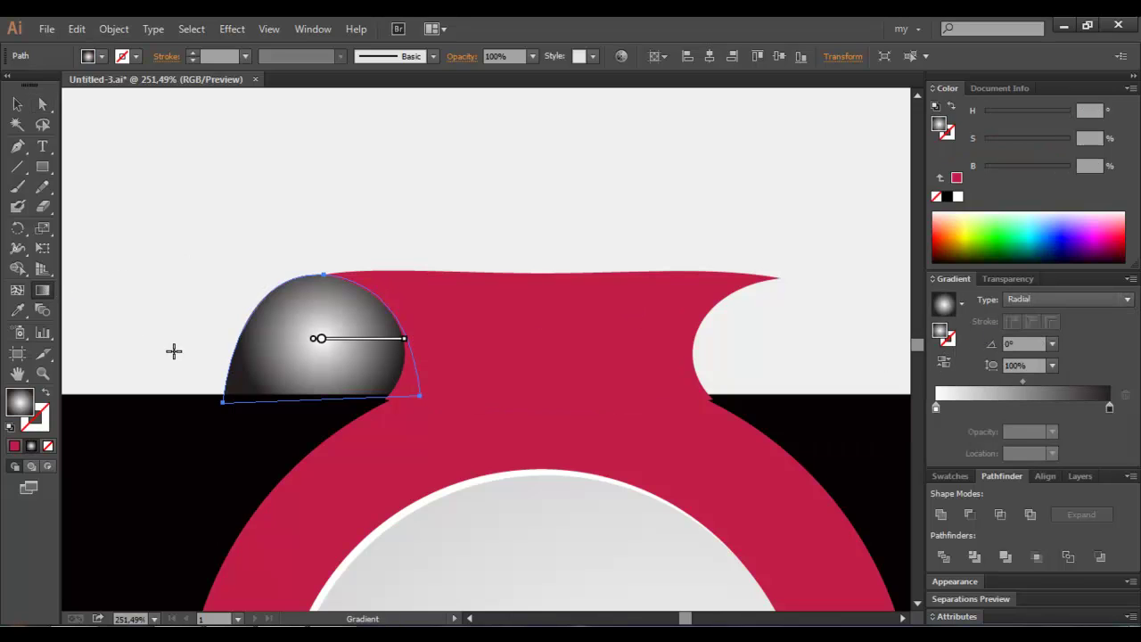
drag(234, 381, 393, 303)
click(17, 105)
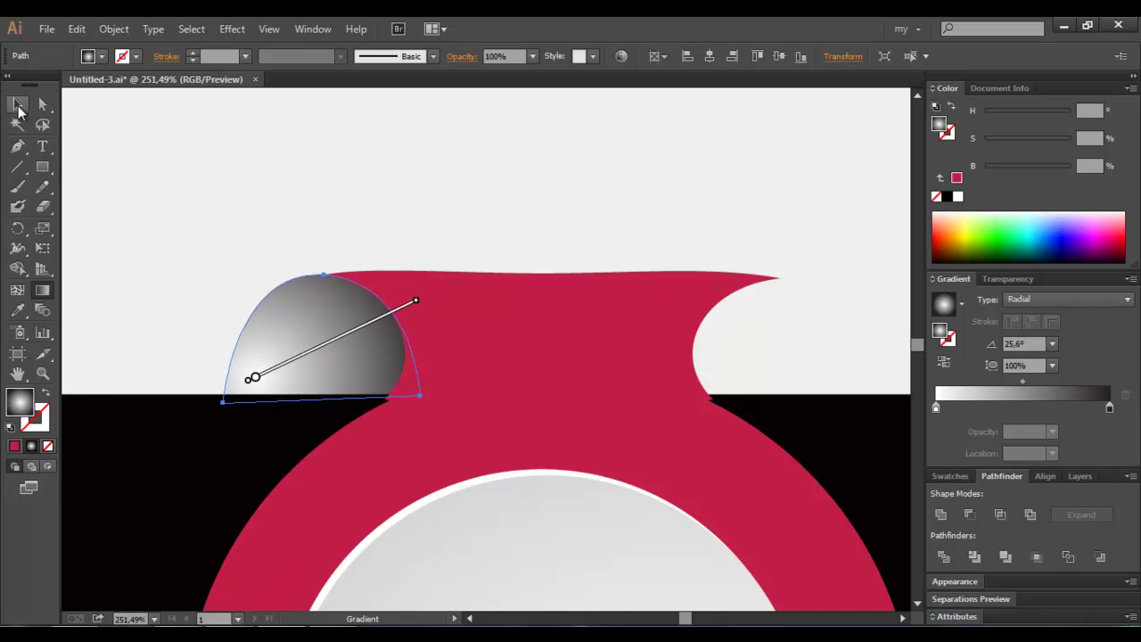
click(1009, 279)
click(981, 352)
click(973, 70)
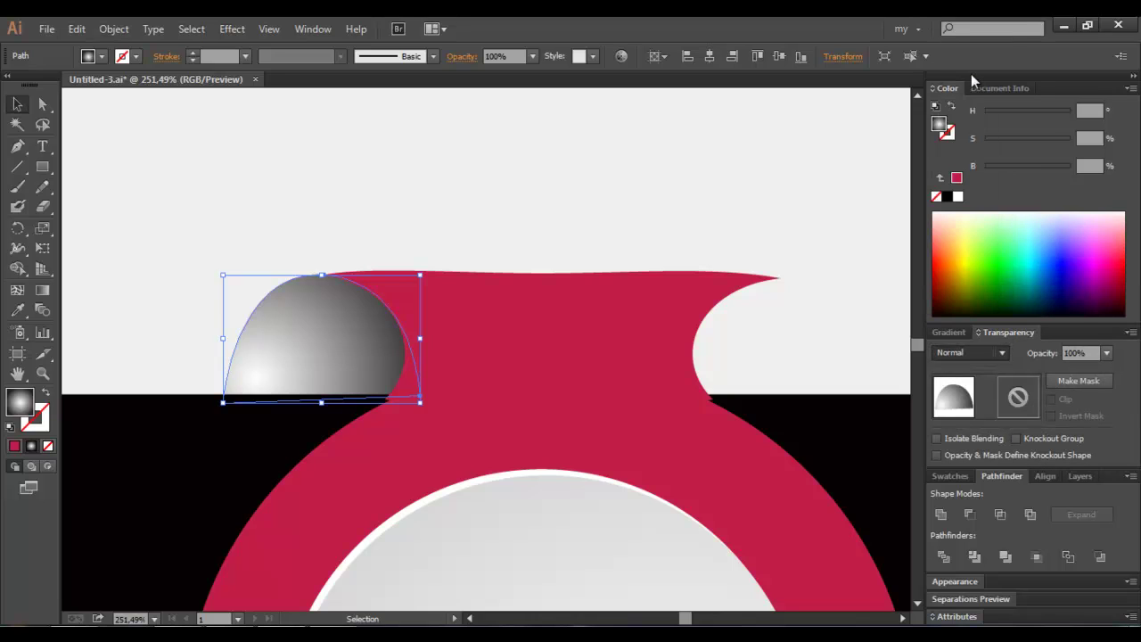
click(324, 158)
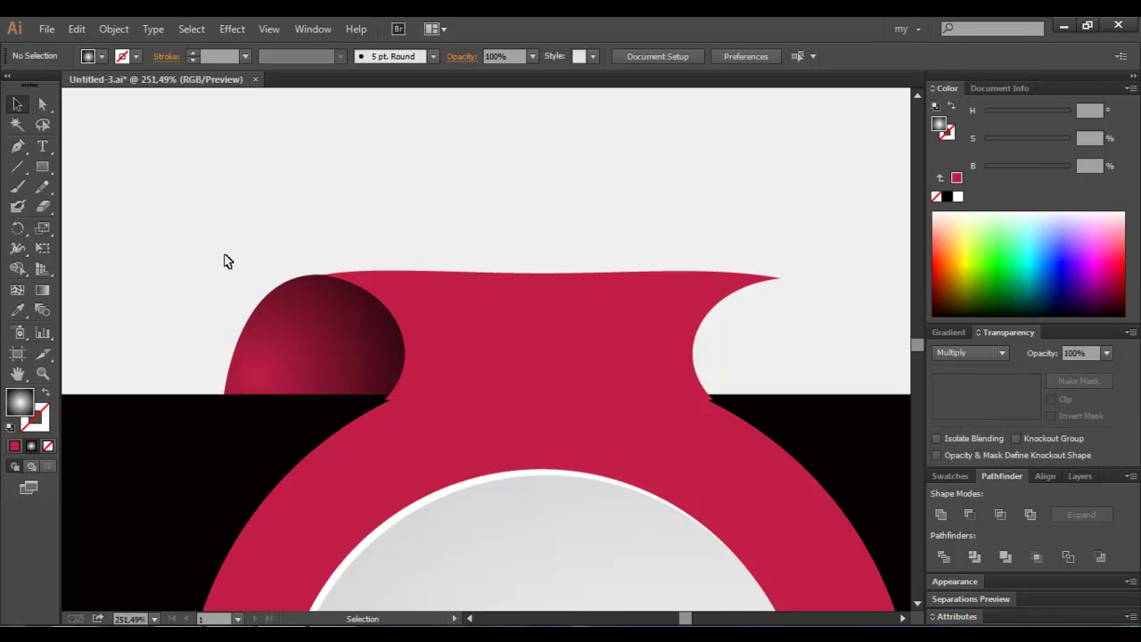
Group the shaded dome into one object and shift it slightly right.
drag(228, 288, 320, 362)
right_click(318, 359)
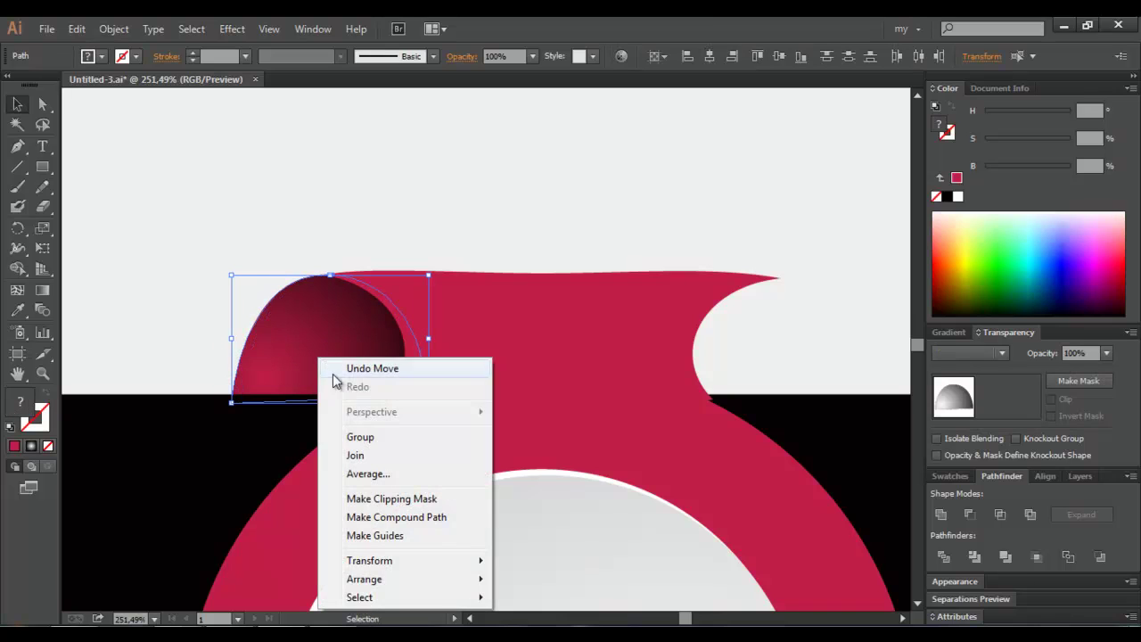
click(352, 437)
click(277, 204)
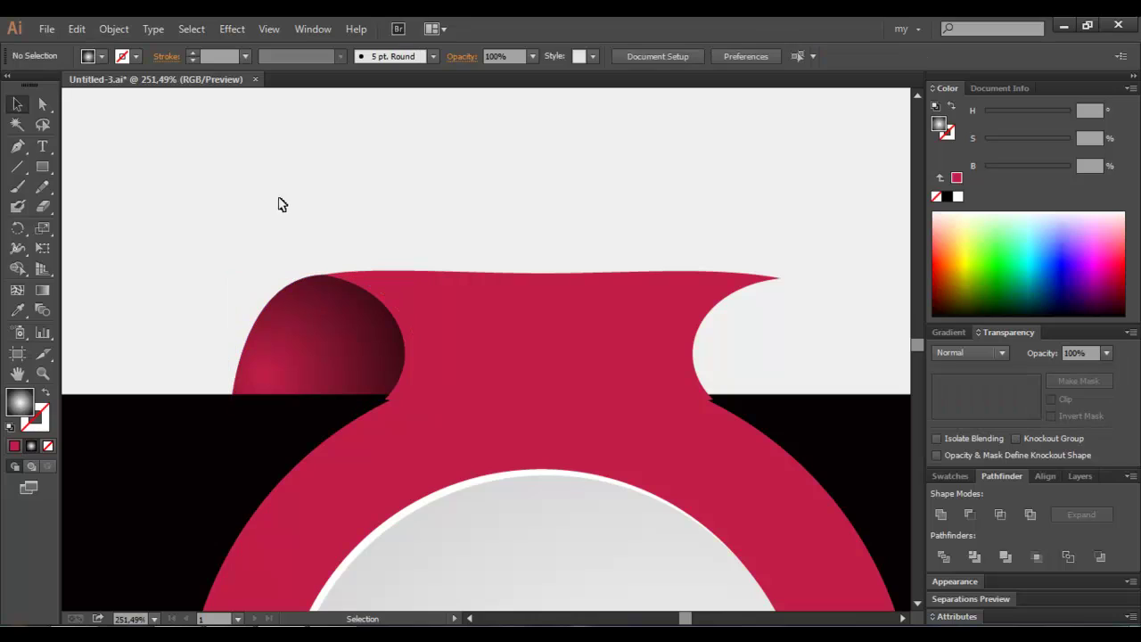
drag(293, 333, 299, 337)
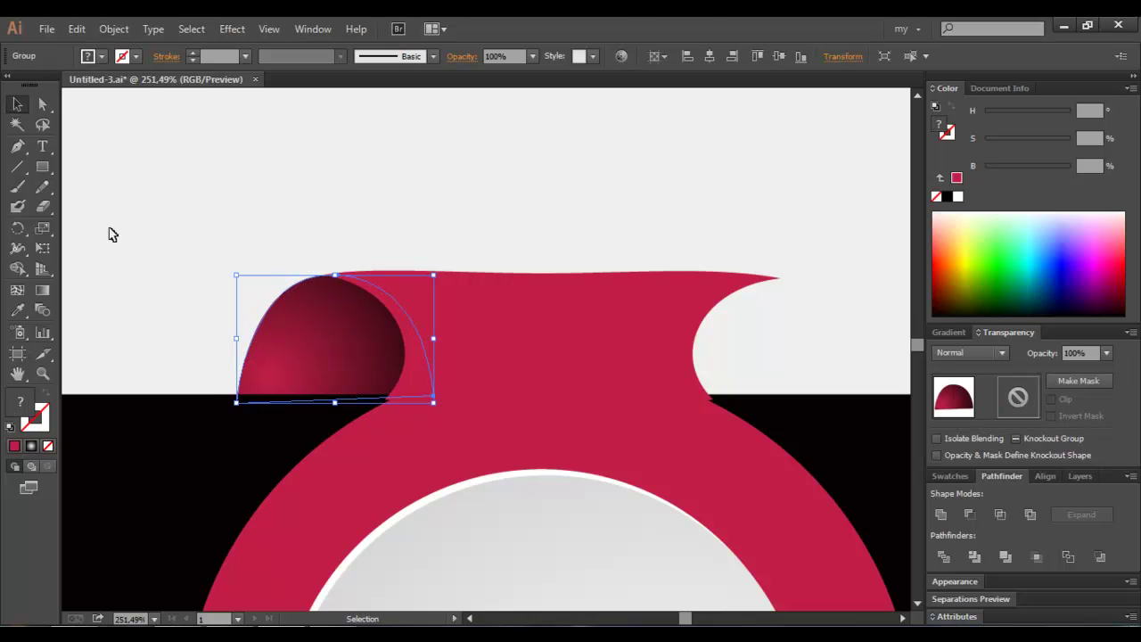
Reflect a copy of the shaded dome group across the vertical centre onto the neck's right tip.
drag(17, 227, 89, 244)
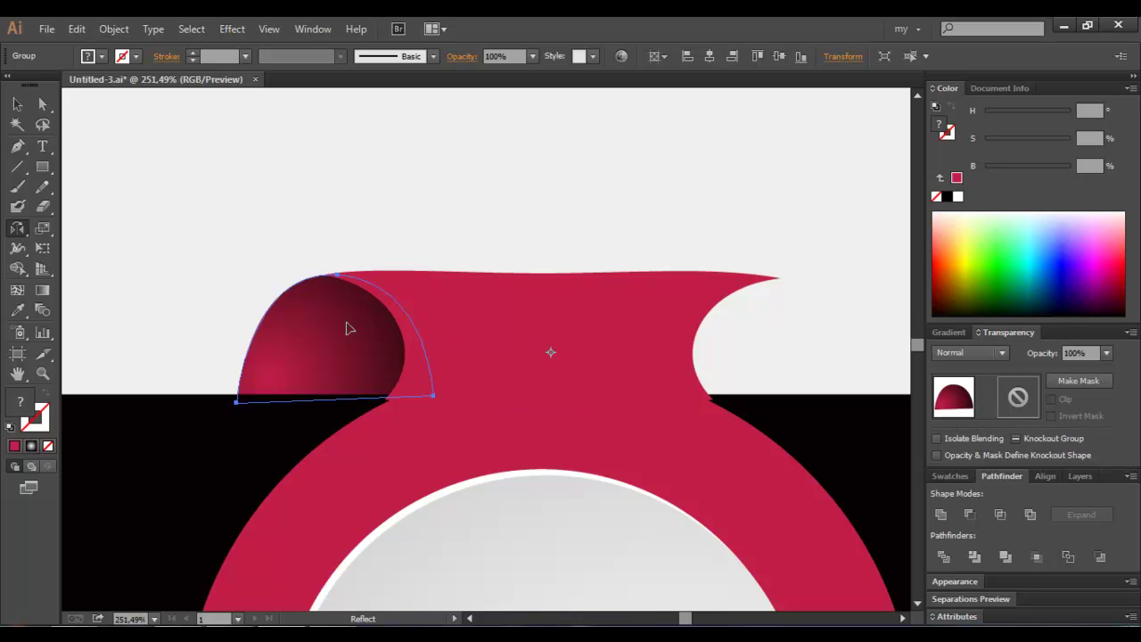
drag(349, 328, 703, 344)
click(17, 105)
click(401, 255)
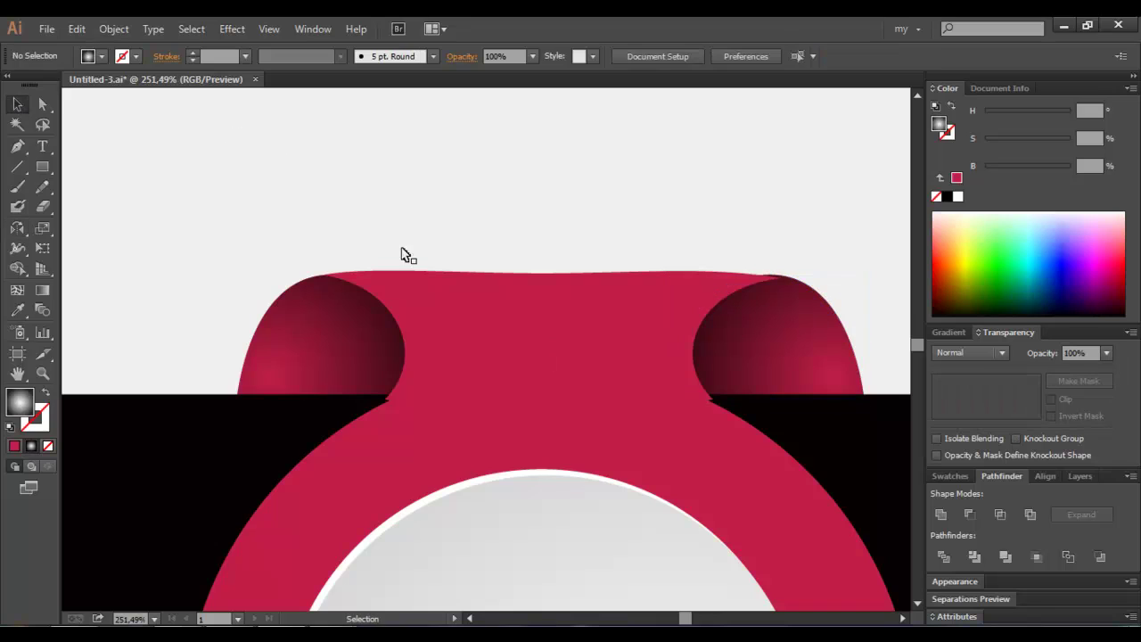
click(523, 356)
Nudge the red shape's top-right corner to meet the right dome and adjust its lower-left anchor.
key(a)
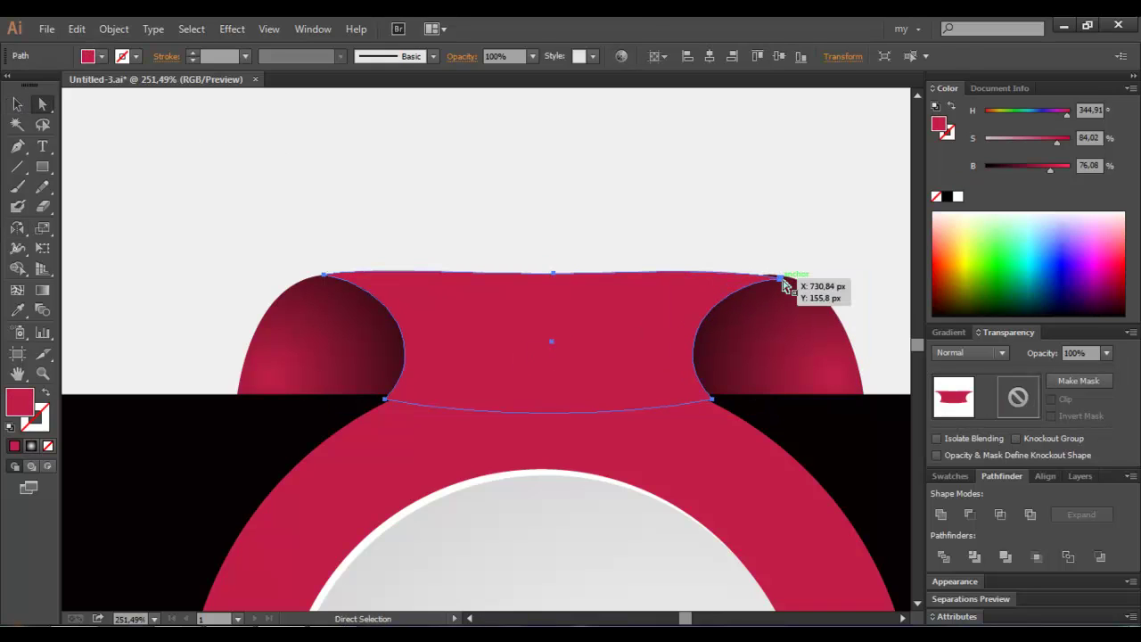
click(782, 279)
drag(787, 284, 790, 284)
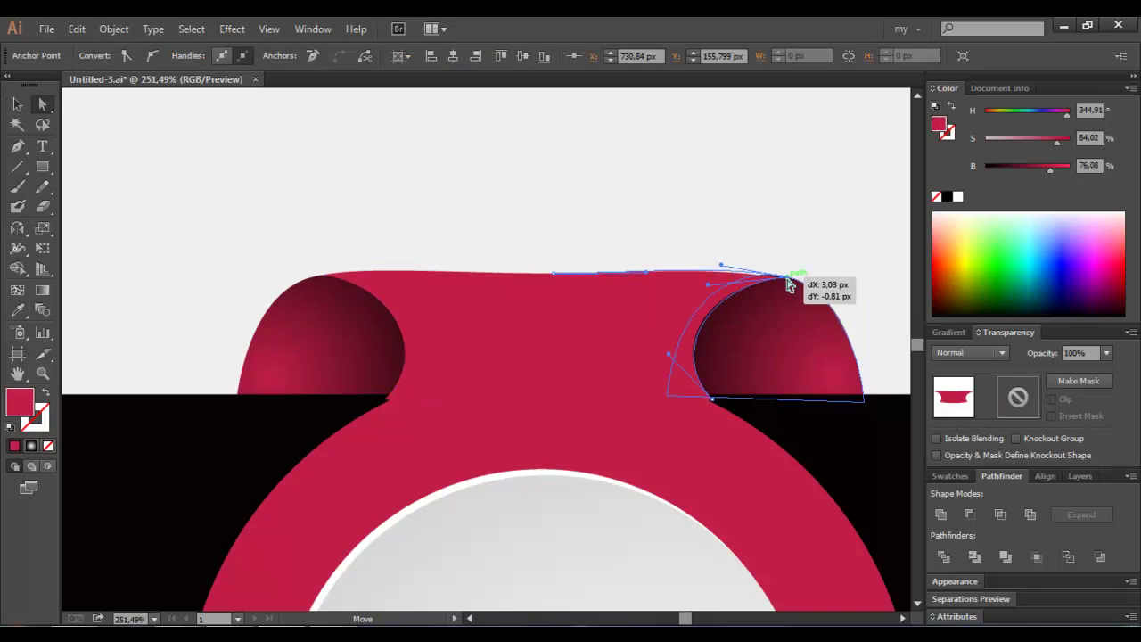
click(721, 245)
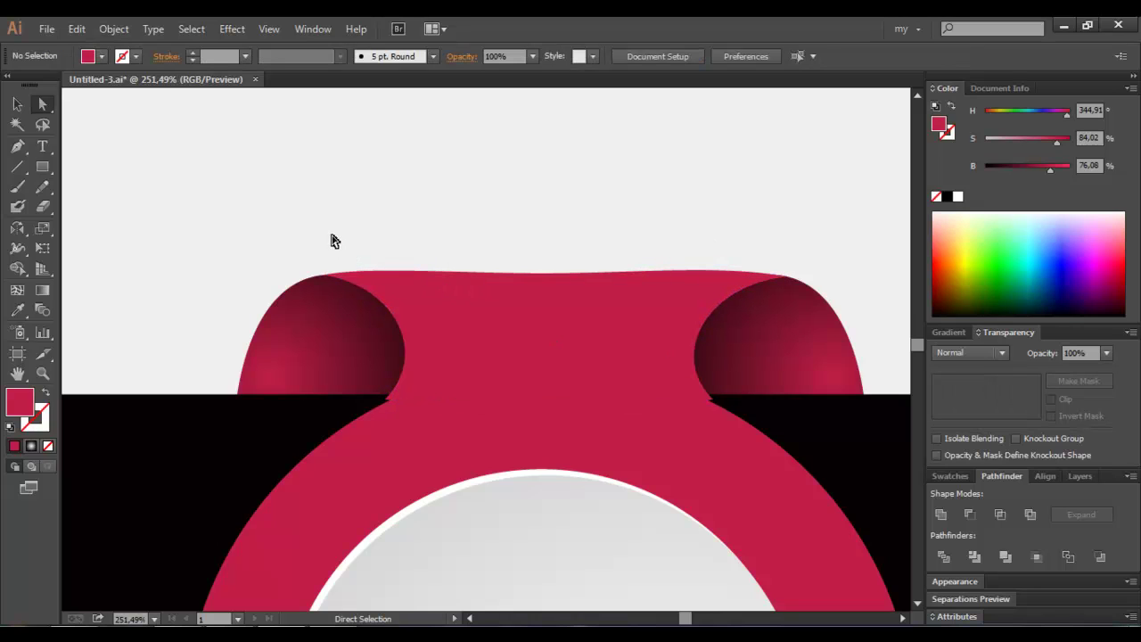
click(433, 377)
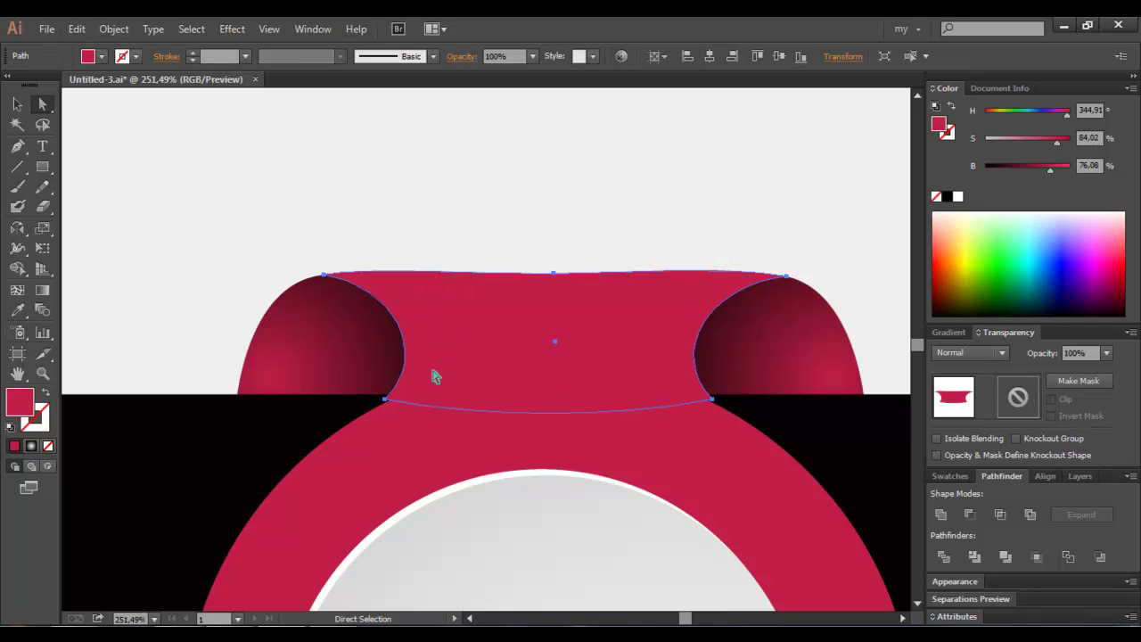
click(384, 403)
drag(385, 403, 383, 405)
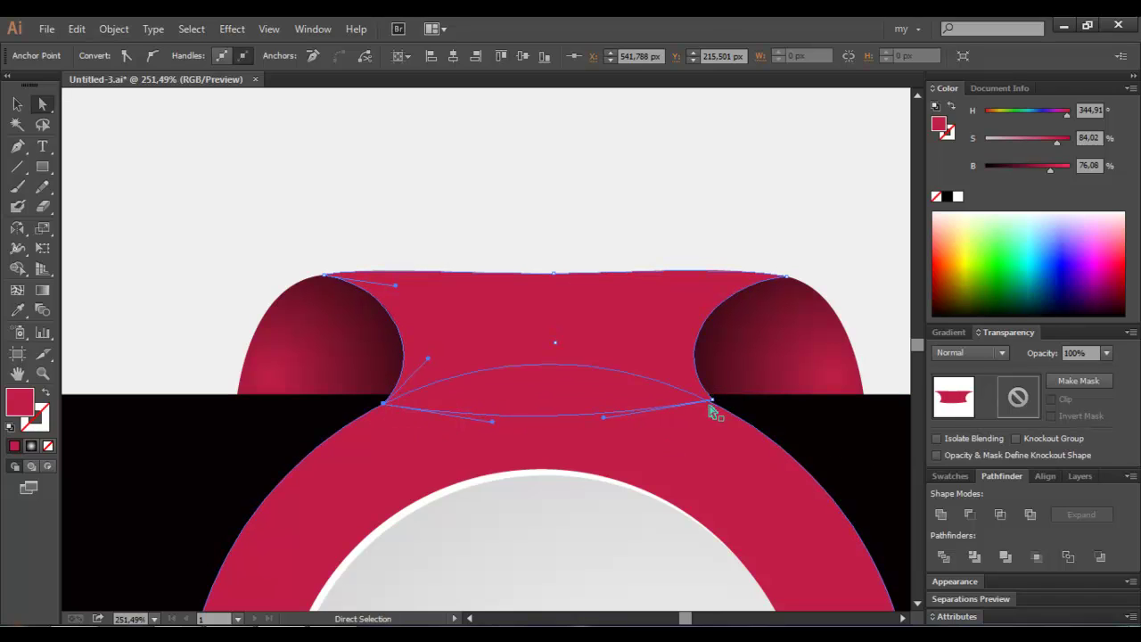
drag(711, 399, 719, 411)
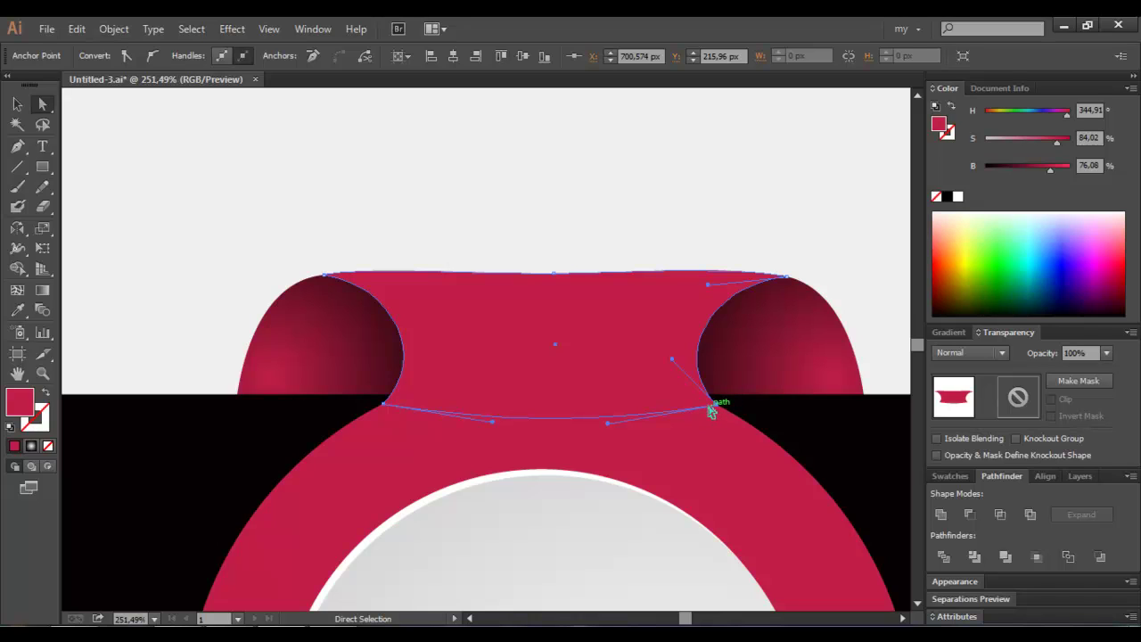
Zoom in on the lower-right anchor, nudge it and reshape its corner curve, then zoom out.
key(z)
drag(673, 360, 753, 462)
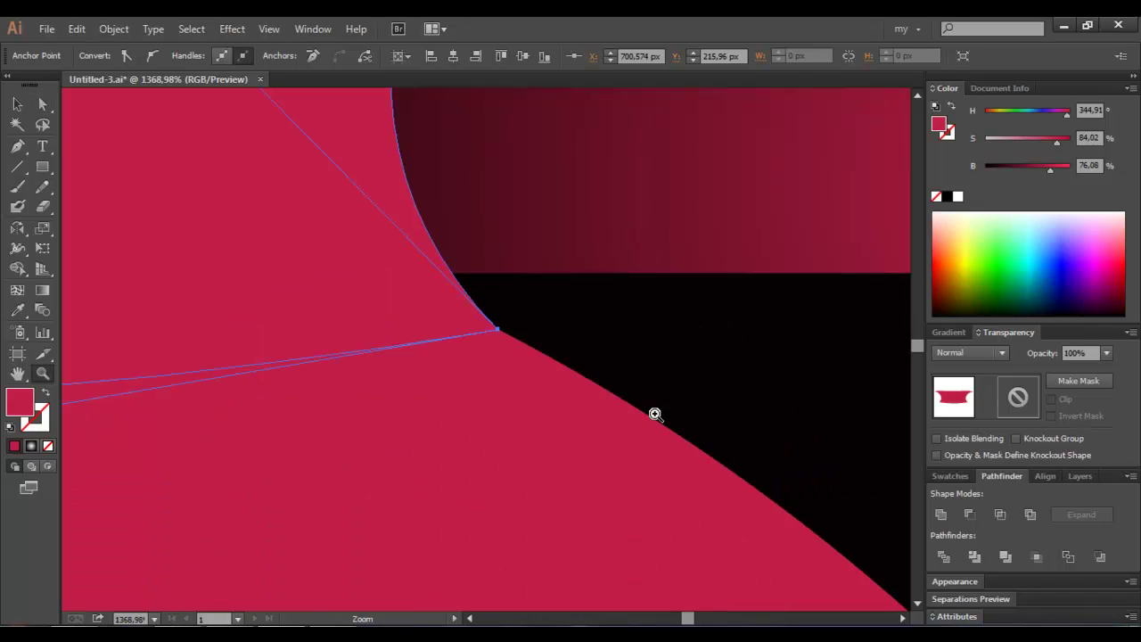
key(a)
click(591, 334)
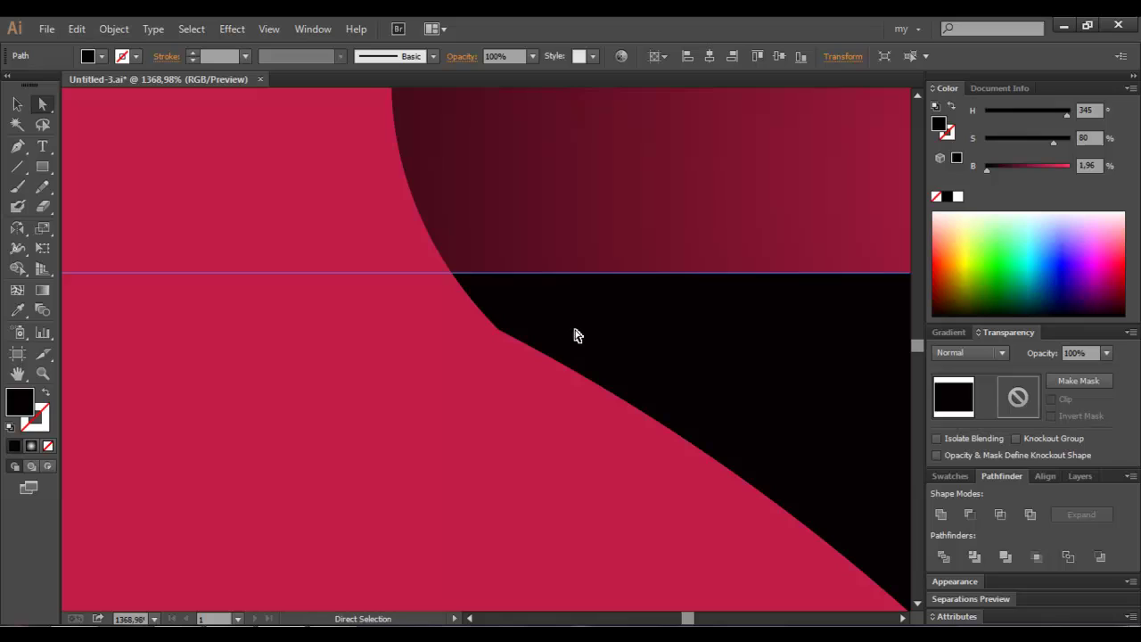
click(372, 286)
drag(491, 328, 501, 338)
scroll(305, 178, up, 1)
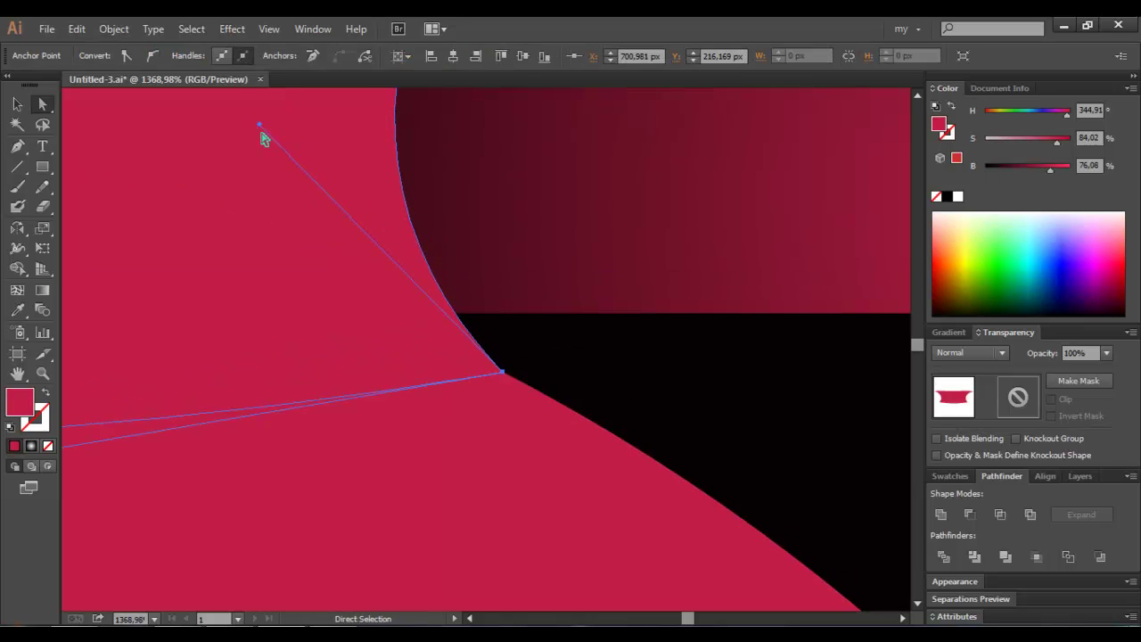
drag(263, 127, 269, 188)
click(562, 368)
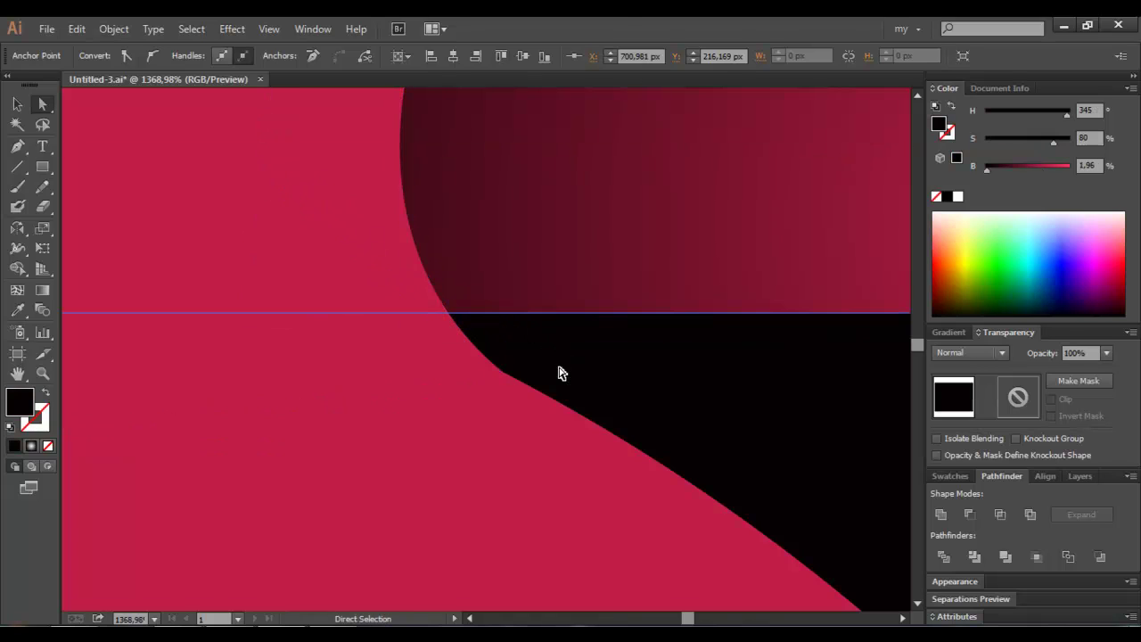
key(ctrl+minus)
key(ctrl+minus)
key(ctrl+minus)
key(ctrl+minus)
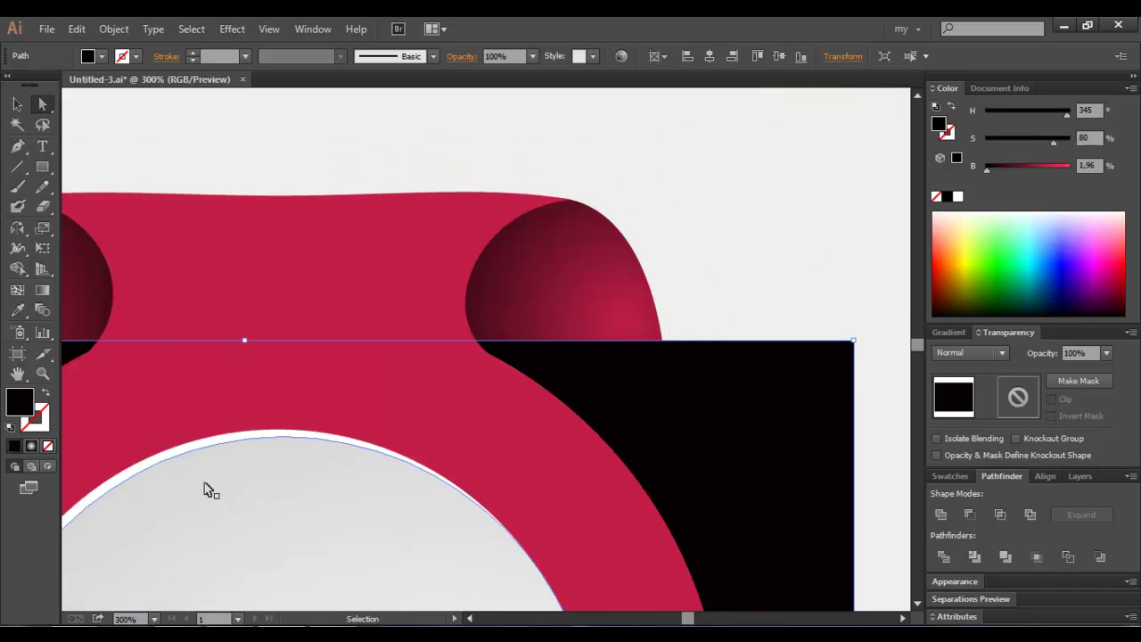
key(ctrl+minus)
click(204, 206)
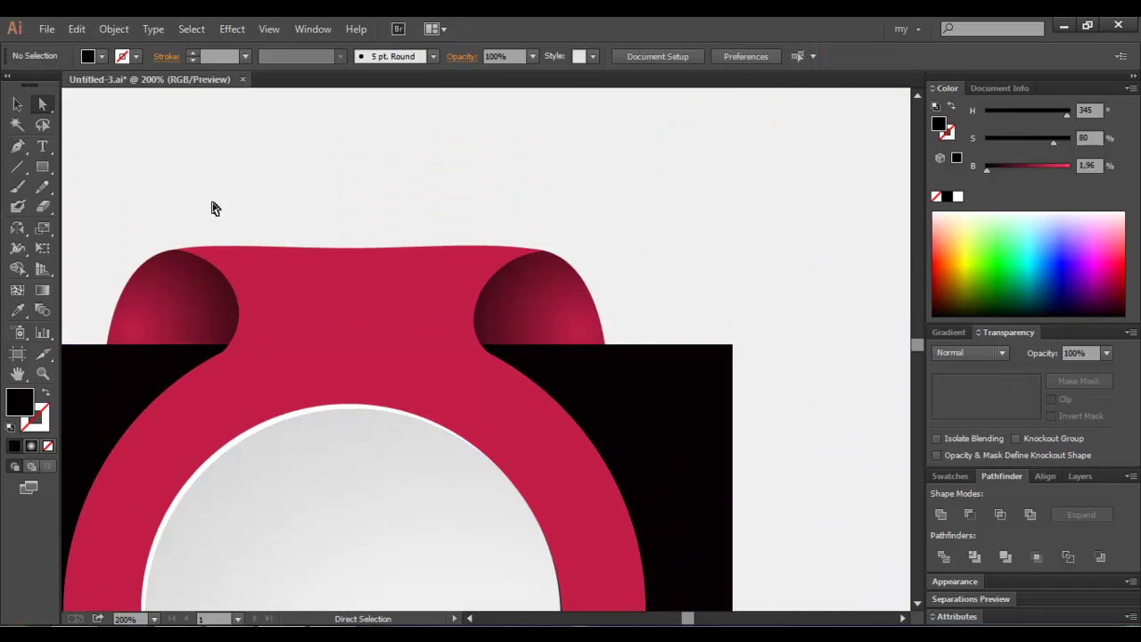
Zoom into the ring's left shoulder and drag the corner anchor's handle to smooth the curve.
key(z)
drag(184, 314, 288, 407)
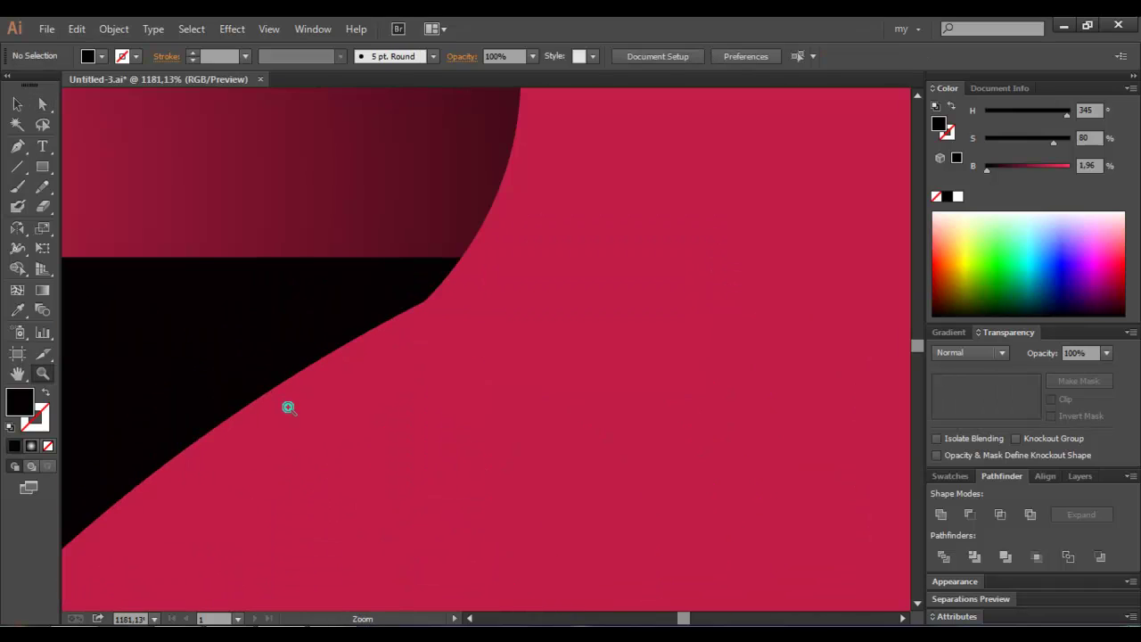
key(a)
click(424, 305)
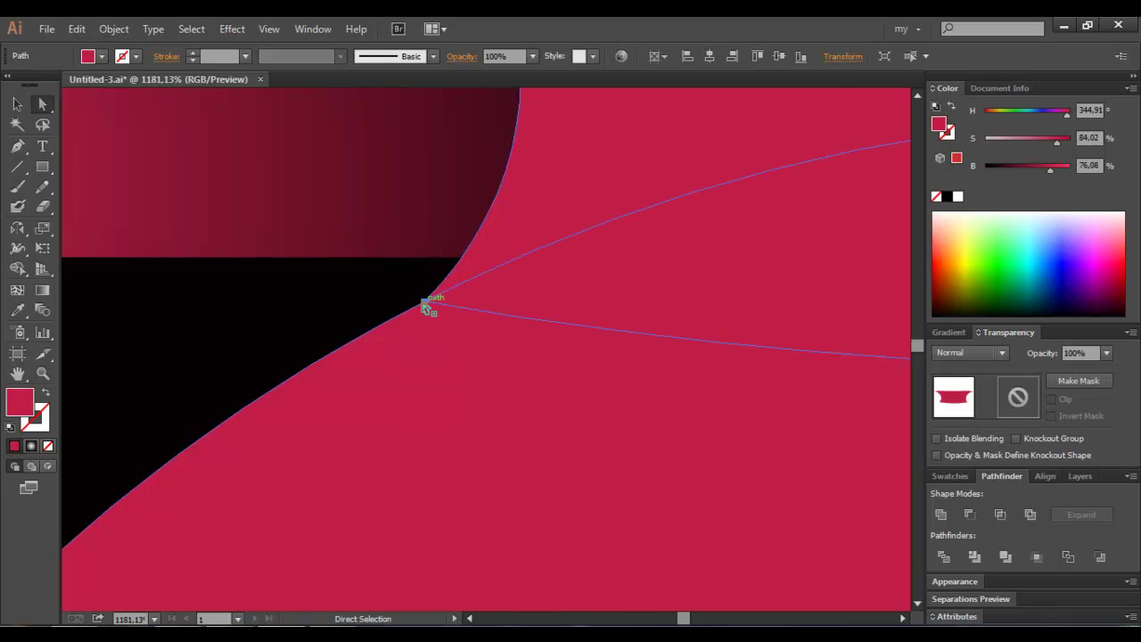
click(425, 306)
scroll(669, 225, up, 3)
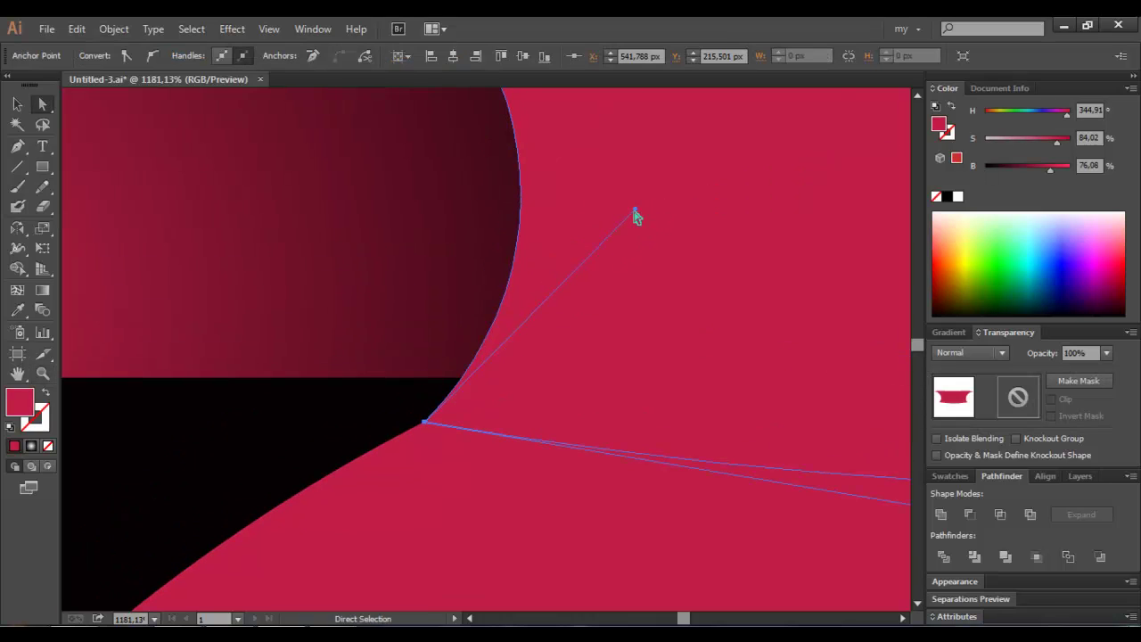
mouse_move(635, 214)
mouse_down()
mouse_move(645, 291)
mouse_move(619, 288)
mouse_up()
click(498, 279)
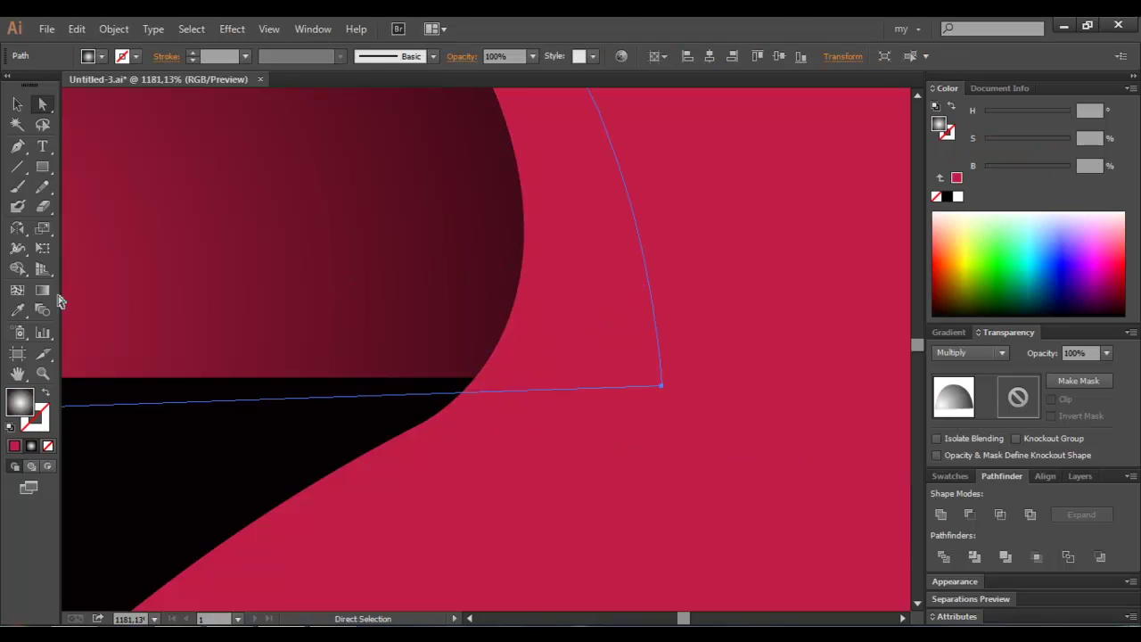
key(ctrl+minus)
key(ctrl+minus)
key(ctrl+minus)
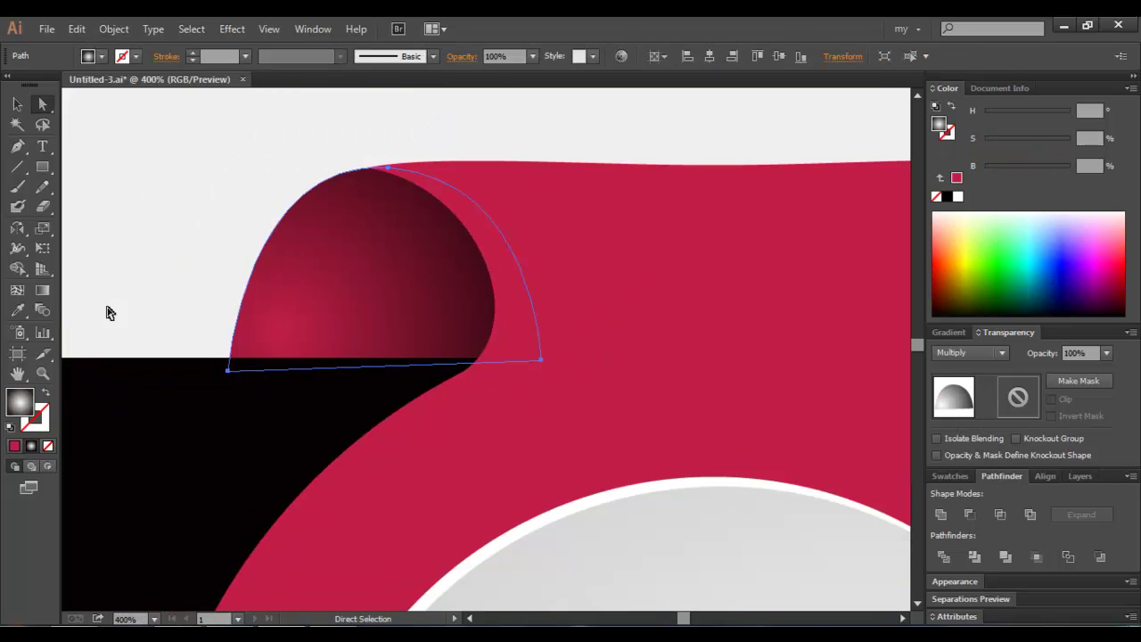
click(423, 114)
key(ctrl+minus)
key(ctrl+minus)
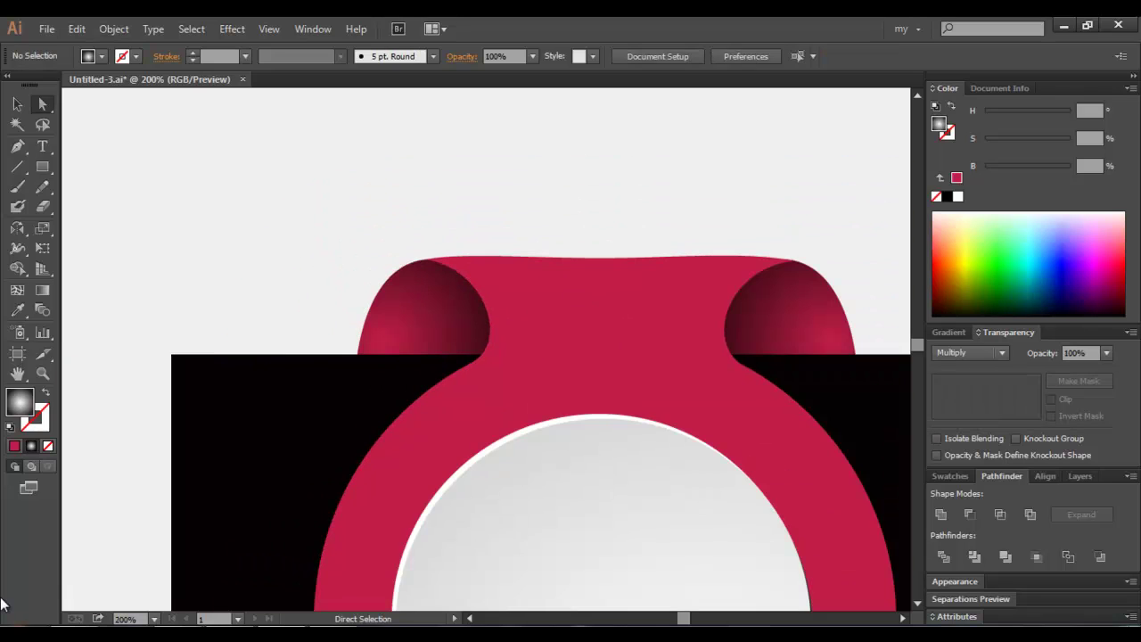
Unite the red ring and lip band with Pathfinder, place it behind the white circle, and view at 100%.
click(504, 417)
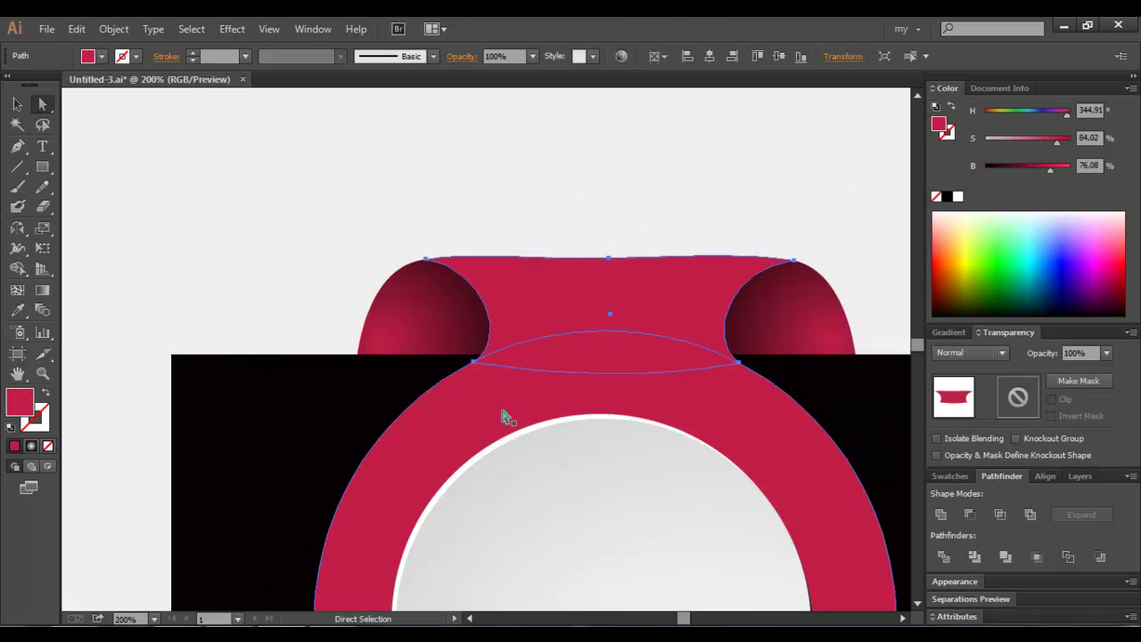
shift+click(664, 431)
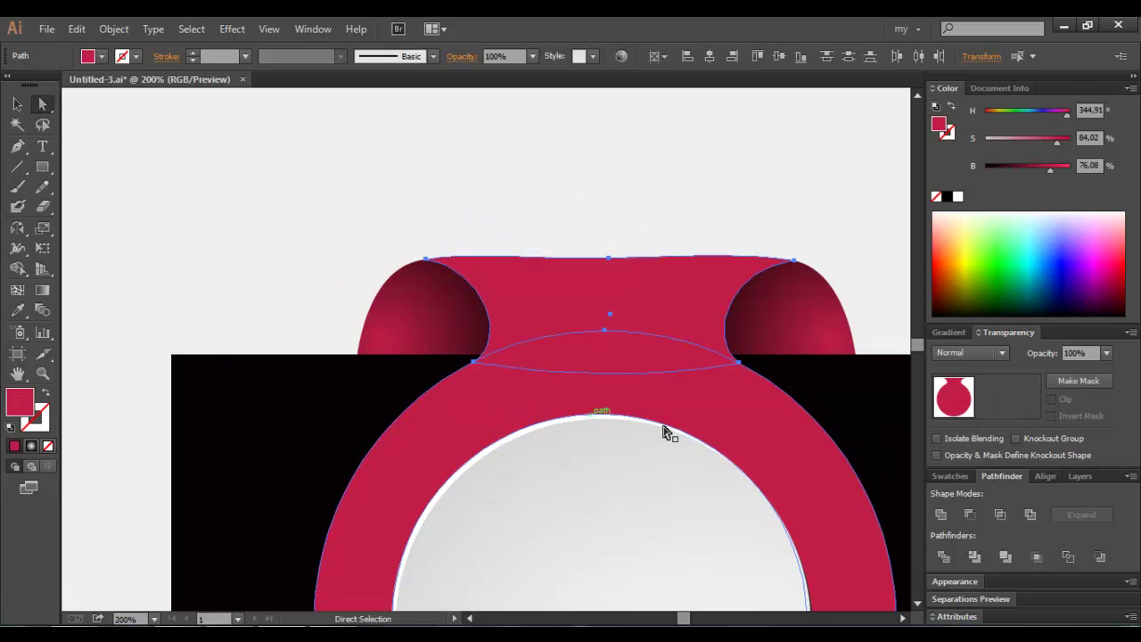
click(941, 514)
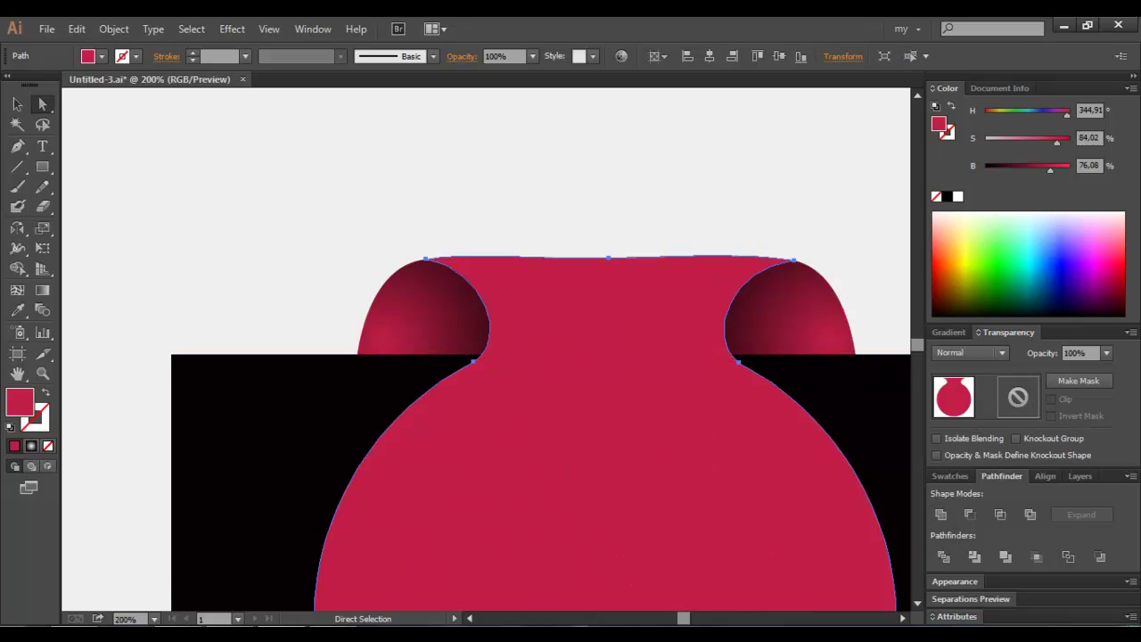
key(ctrl+bracketleft)
click(178, 284)
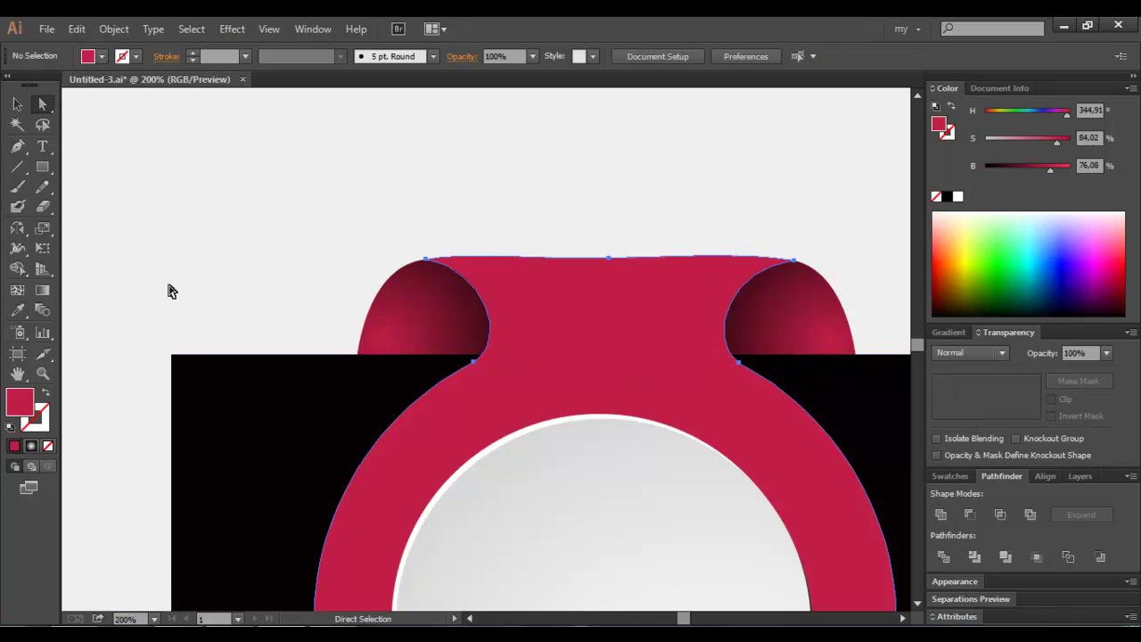
key(ctrl+minus)
key(ctrl+minus)
key(ctrl+minus)
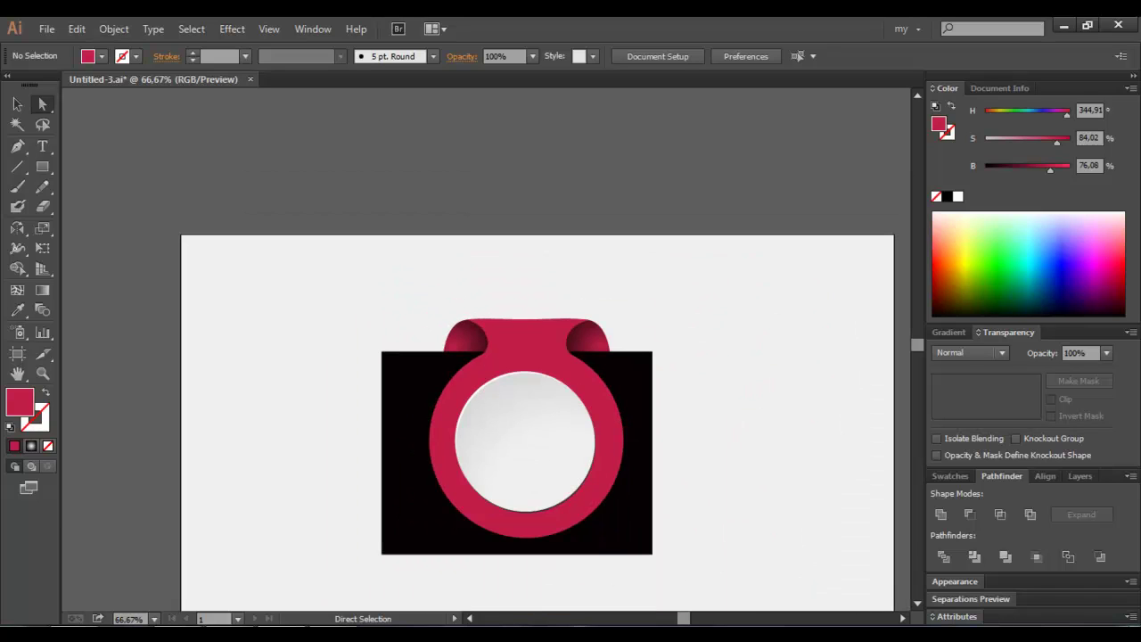
key(ctrl+plus)
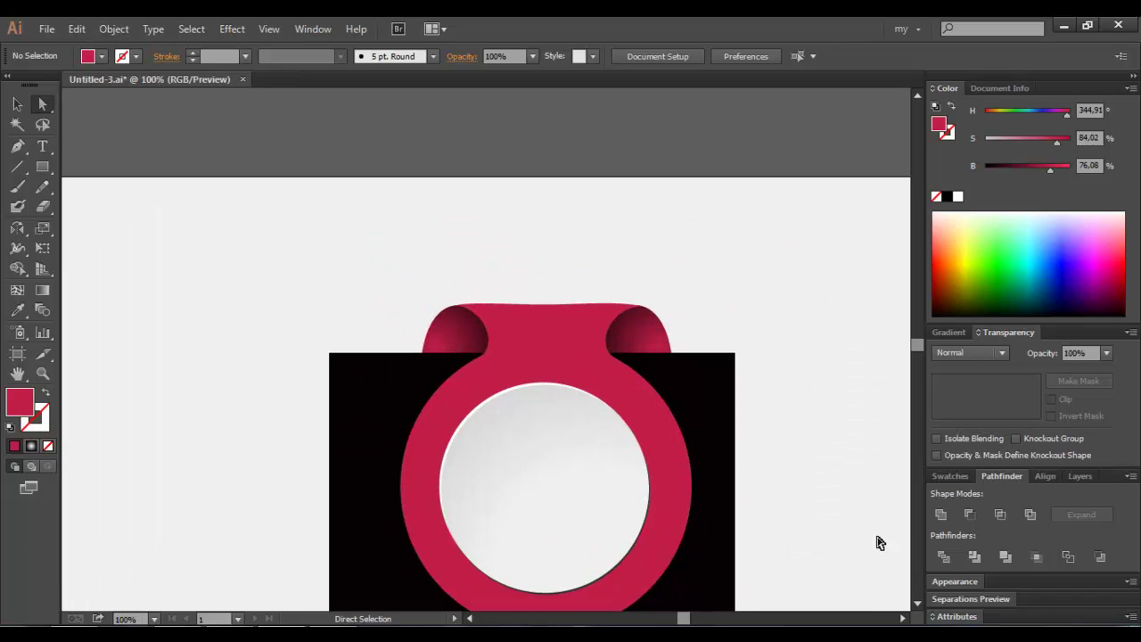
scroll(877, 542, down, 1)
scroll(785, 364, down, 3)
scroll(818, 401, down, 1)
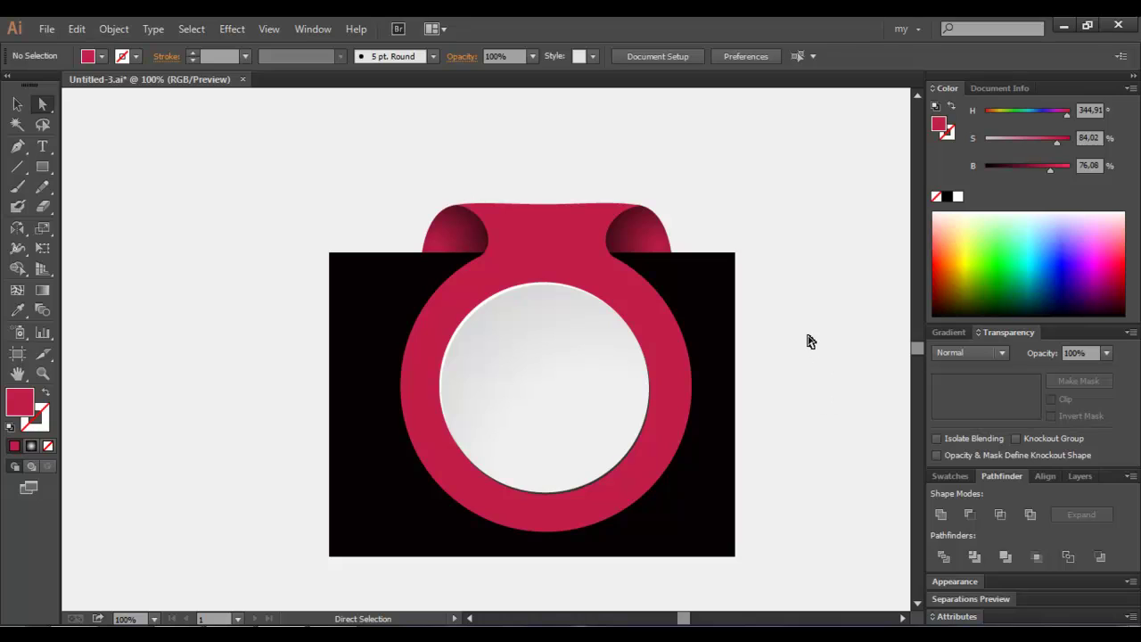
click(714, 303)
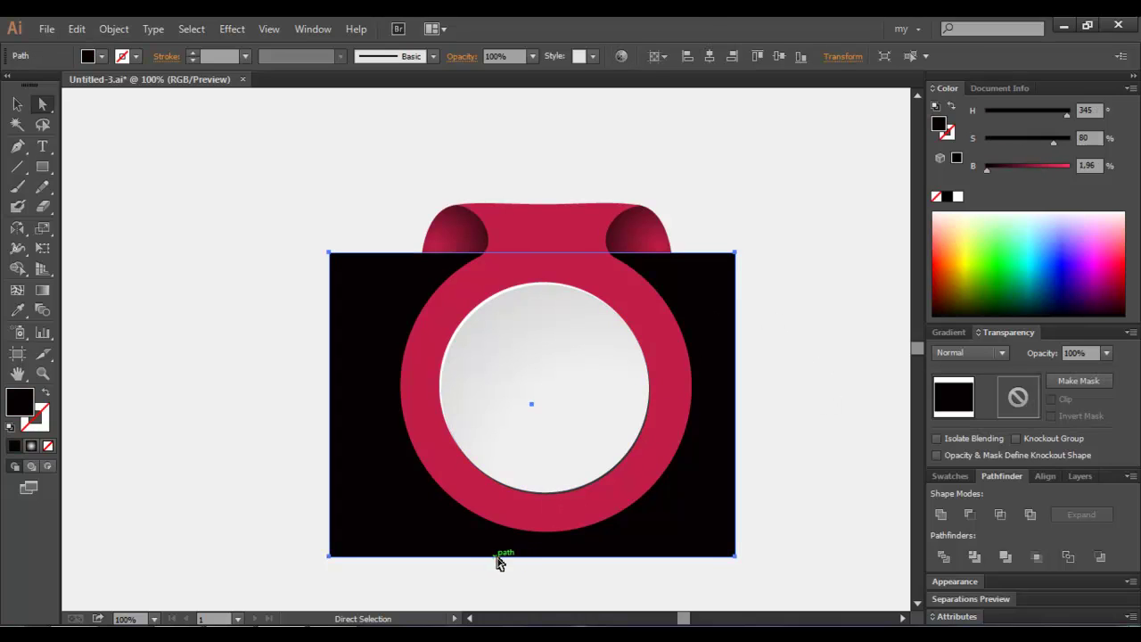
Resize the black rectangle into a band across the ring top and give it a radial gradient.
key(v)
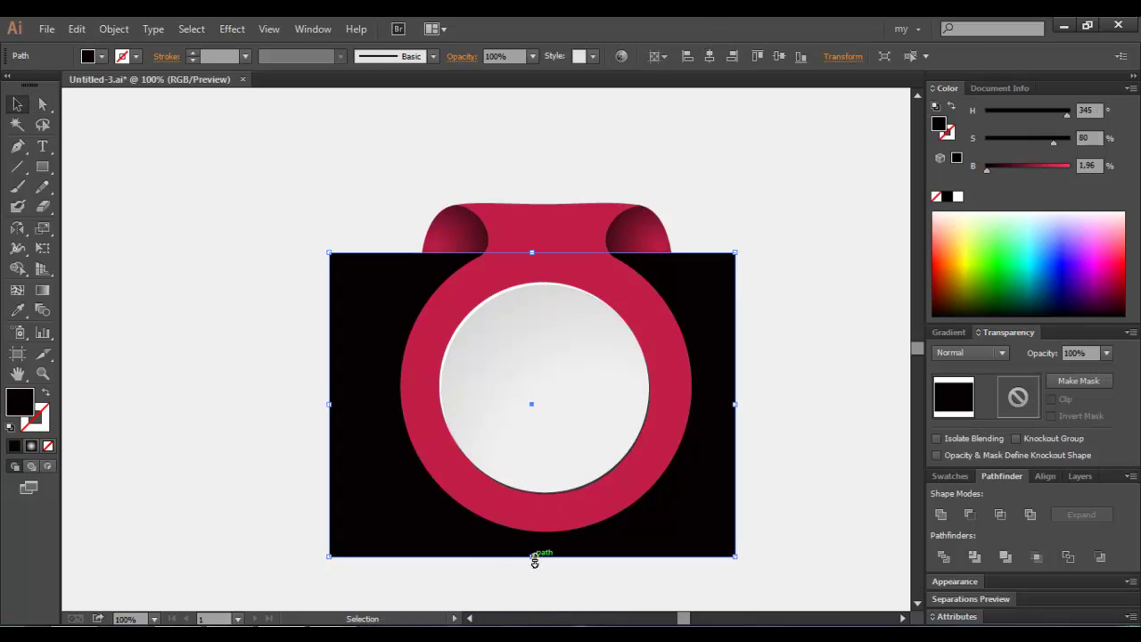
drag(534, 559, 541, 301)
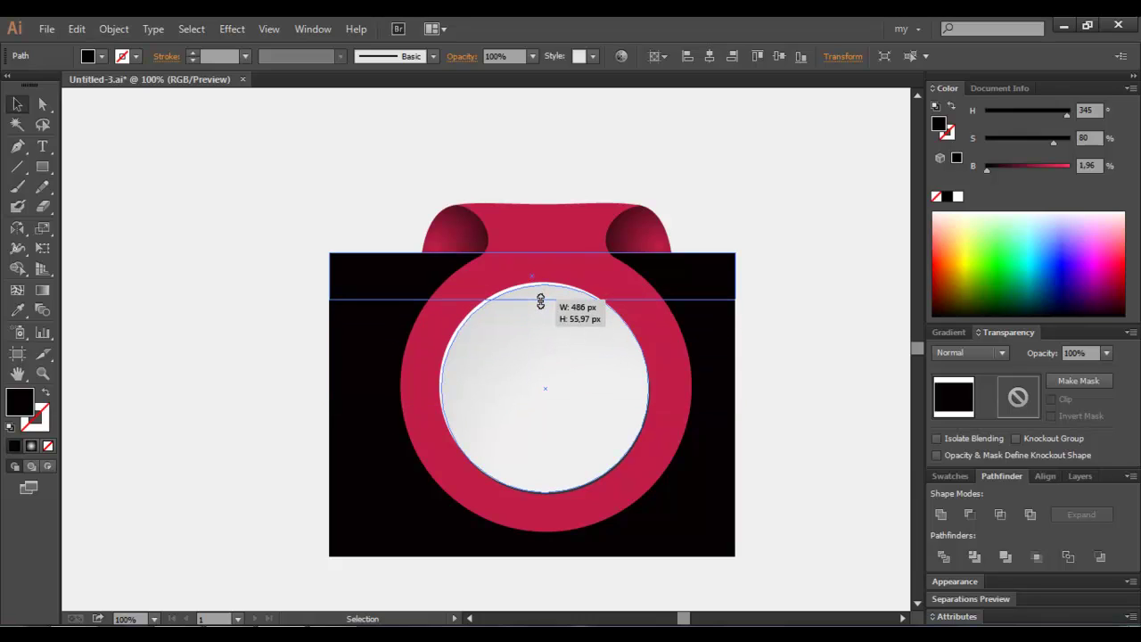
drag(541, 301, 541, 367)
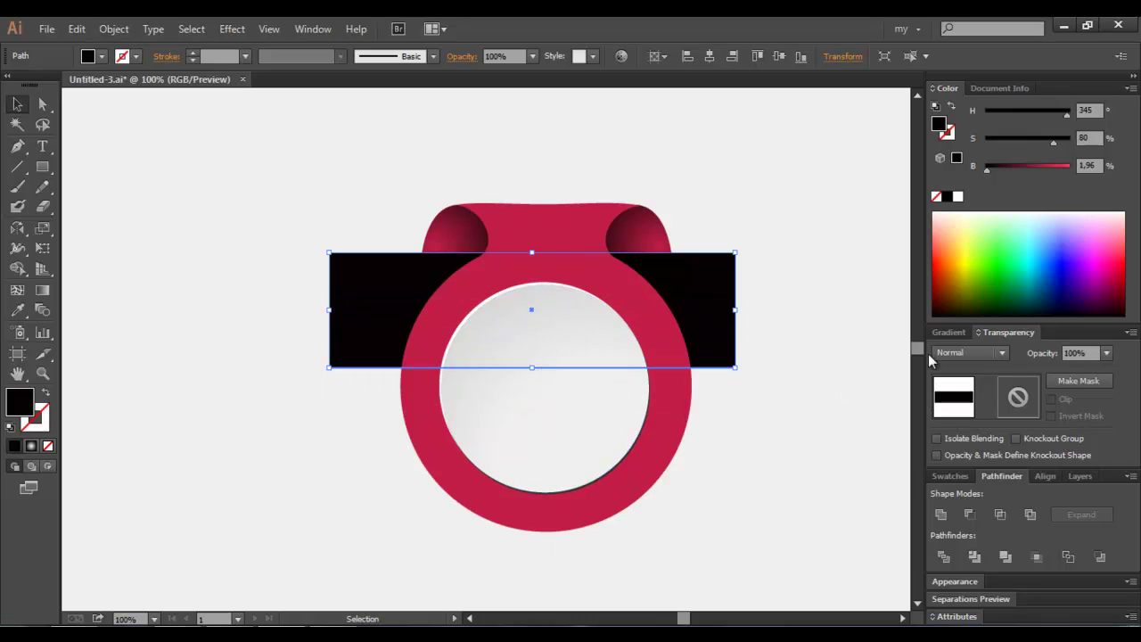
click(951, 332)
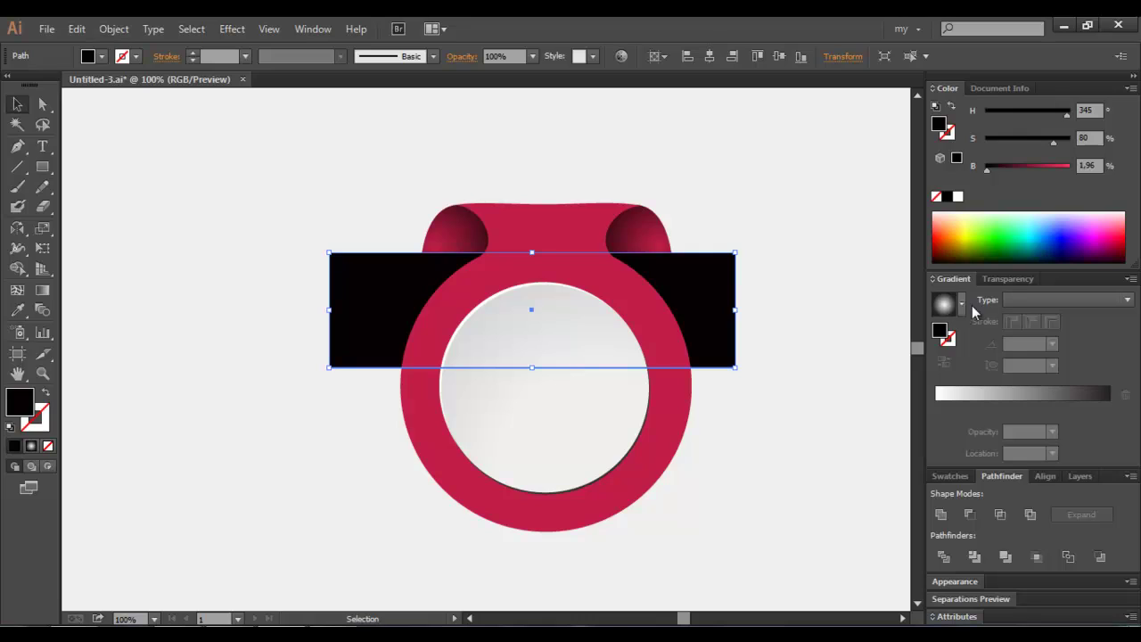
click(945, 304)
click(1053, 300)
click(1019, 334)
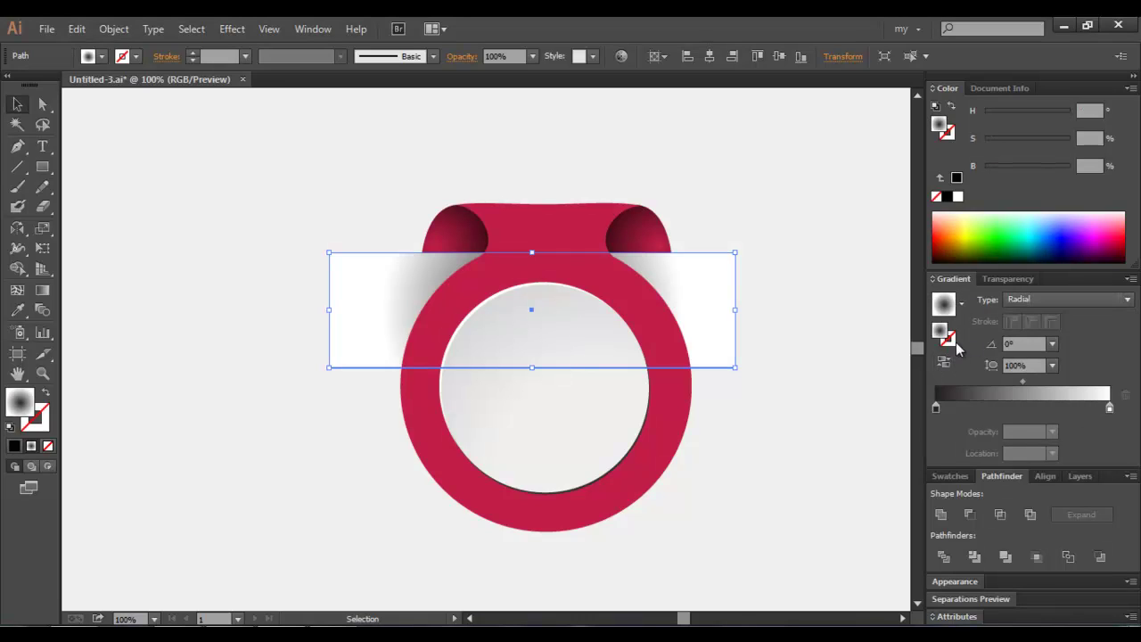
Flatten the radial gradient into a wide ellipse of about 12.6% along the rectangle's top edge.
click(42, 290)
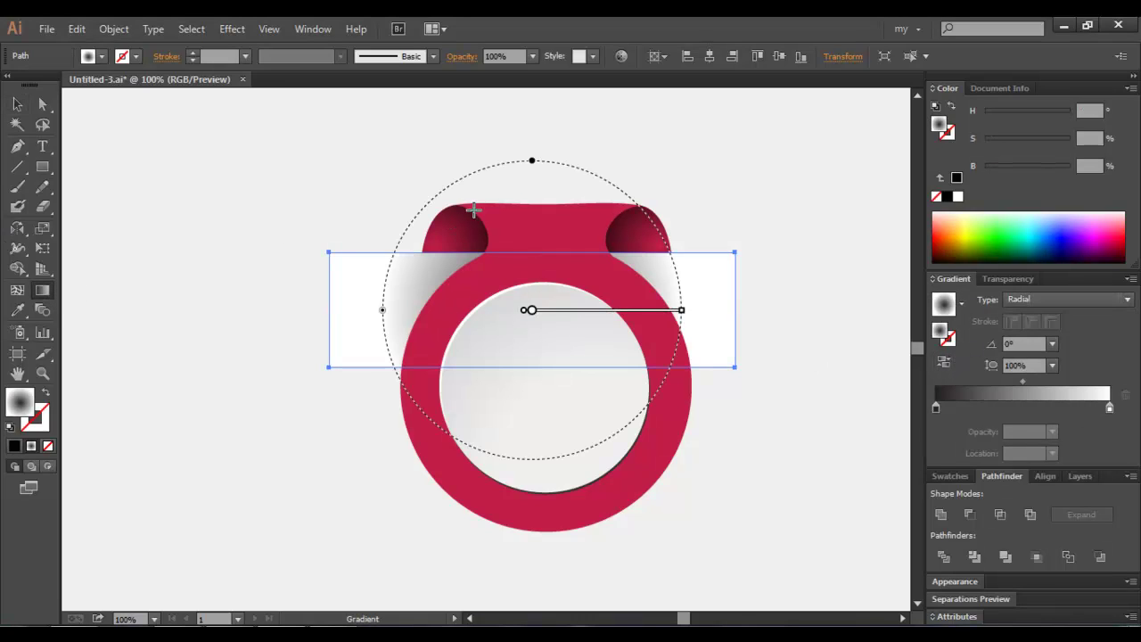
drag(528, 253, 784, 256)
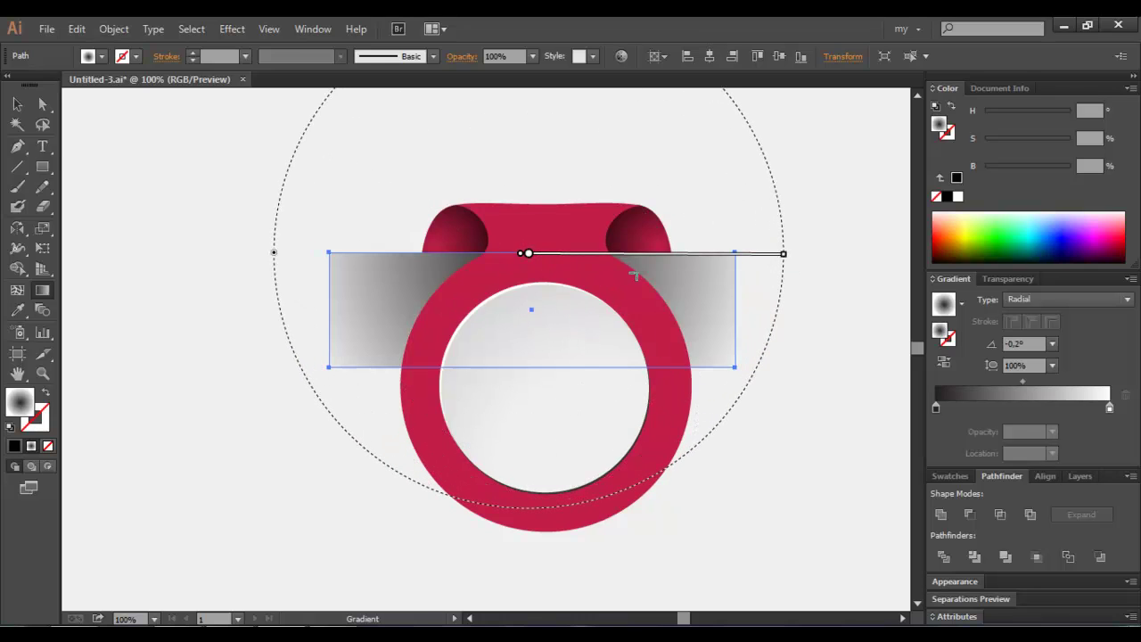
scroll(630, 271, up, 3)
drag(529, 119, 528, 316)
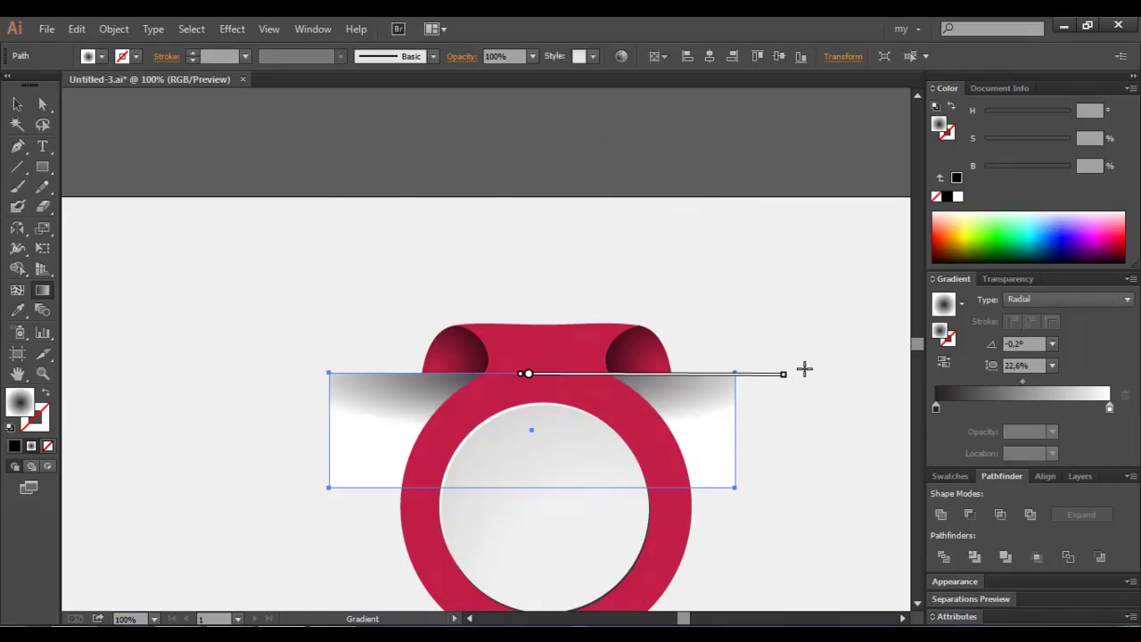
drag(782, 376, 710, 374)
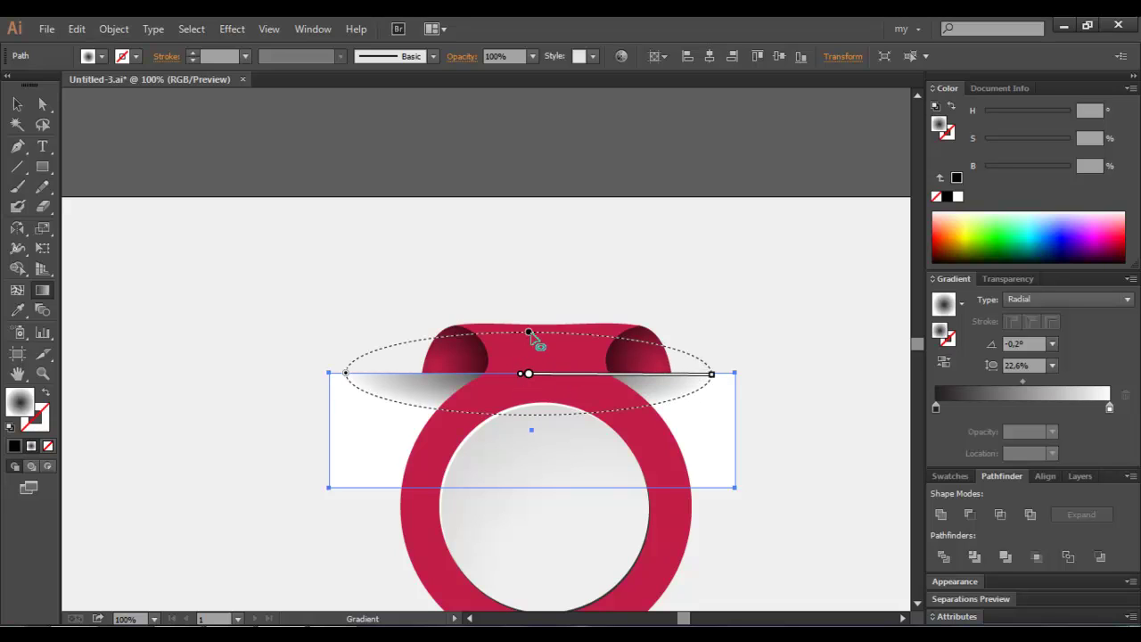
drag(529, 334, 524, 357)
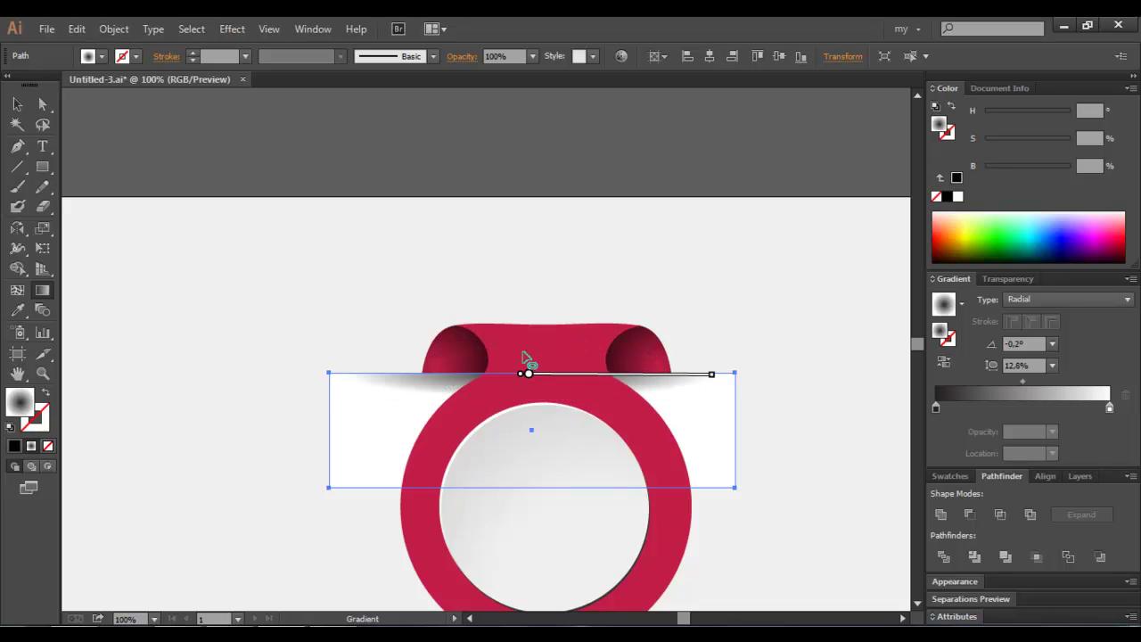
key(v)
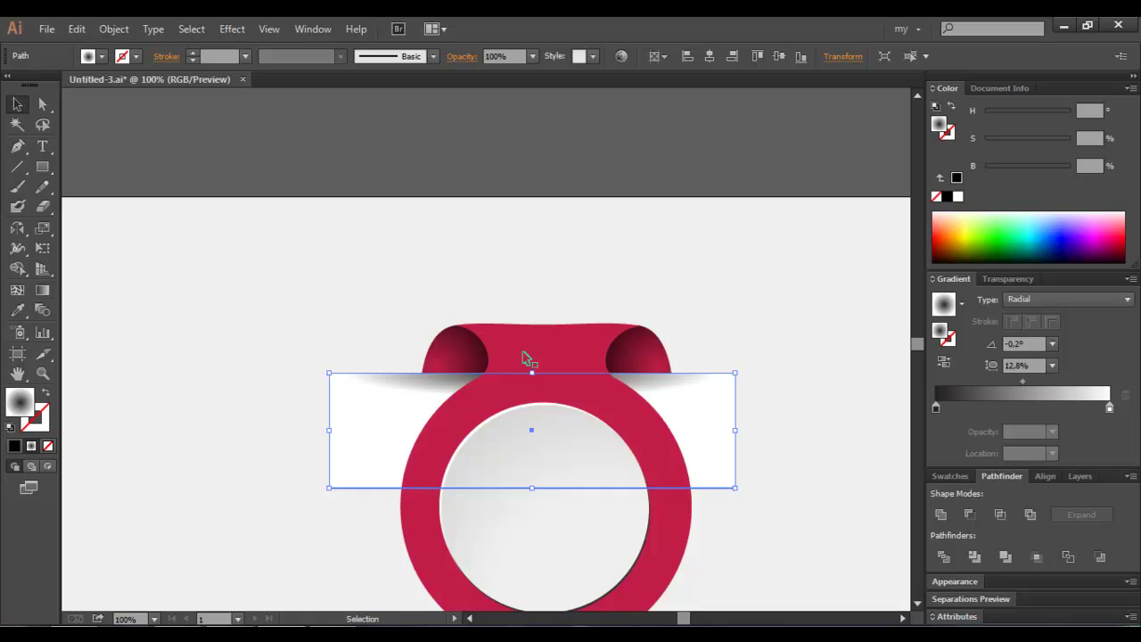
Set the shadow strip's blending mode to Multiply.
click(991, 279)
click(970, 352)
click(979, 79)
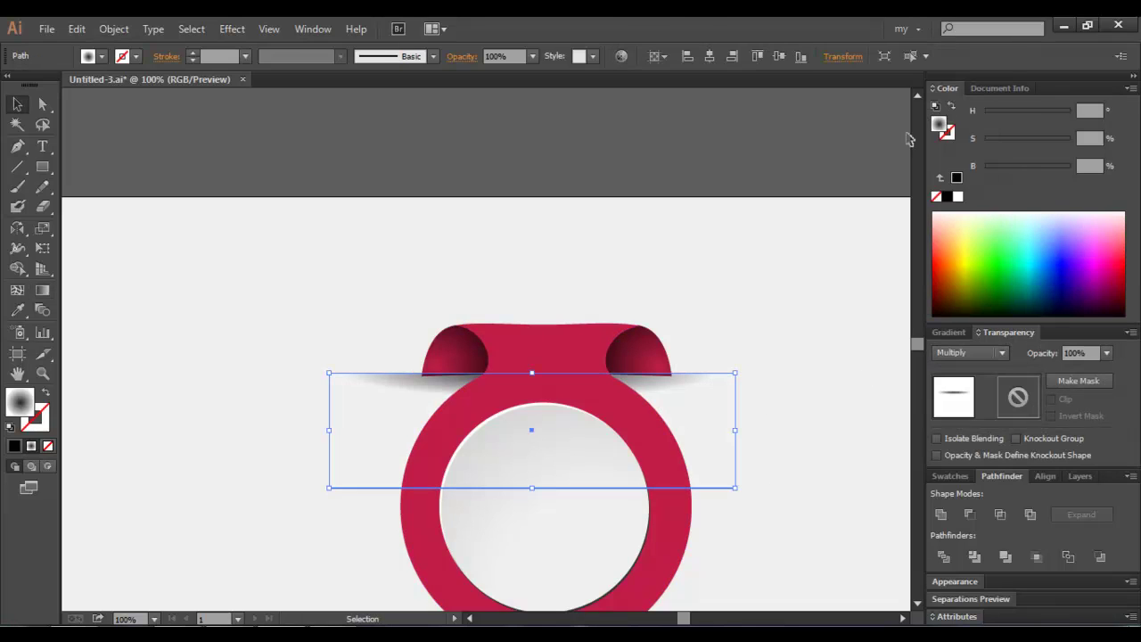
click(758, 277)
scroll(758, 276, down, 1)
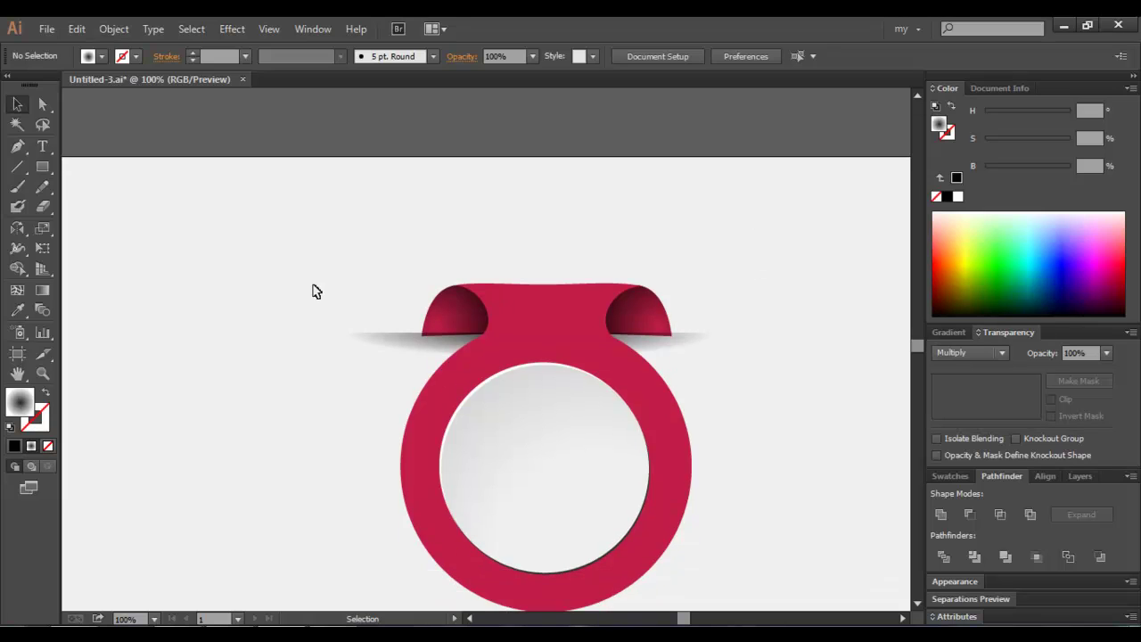
Rotate the shadow strip 180° and move it upward.
click(693, 346)
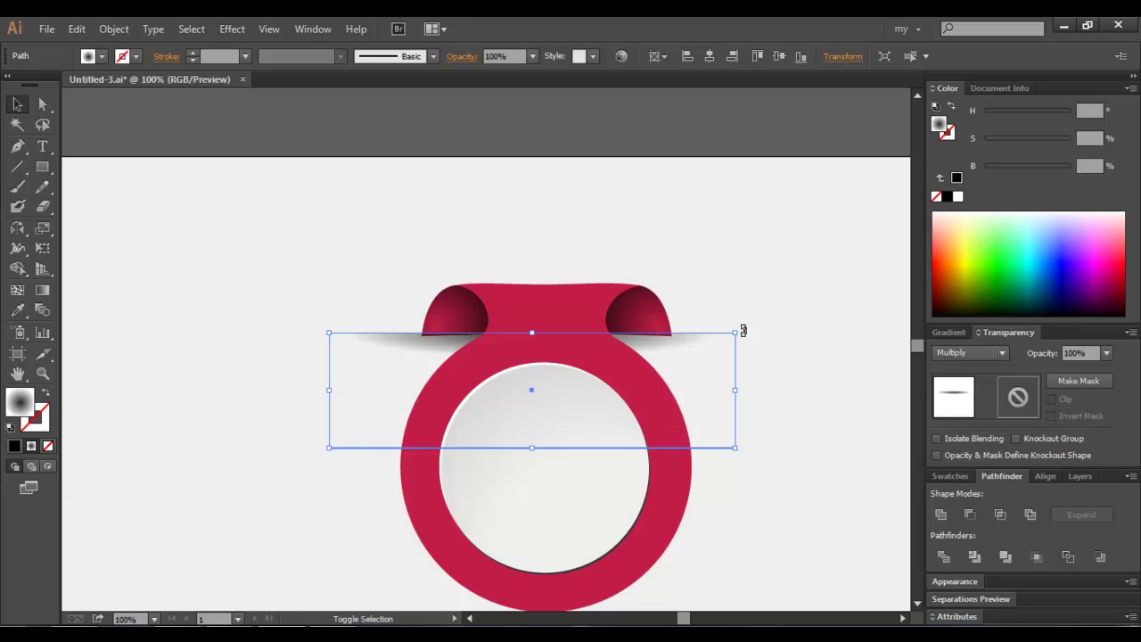
drag(744, 331, 348, 272)
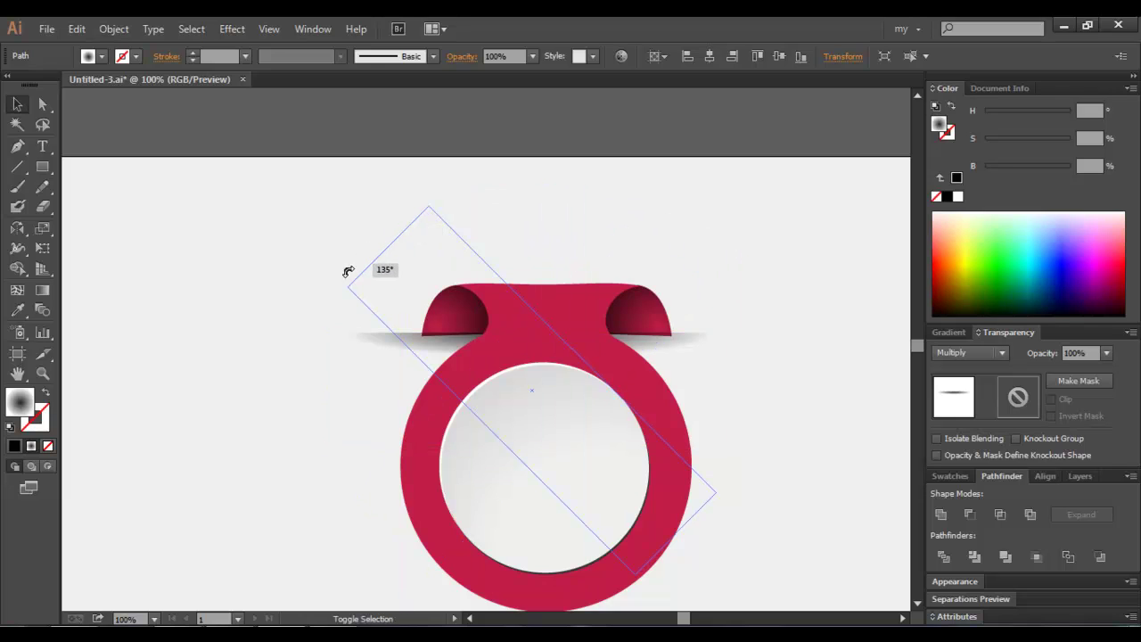
drag(348, 272, 312, 400)
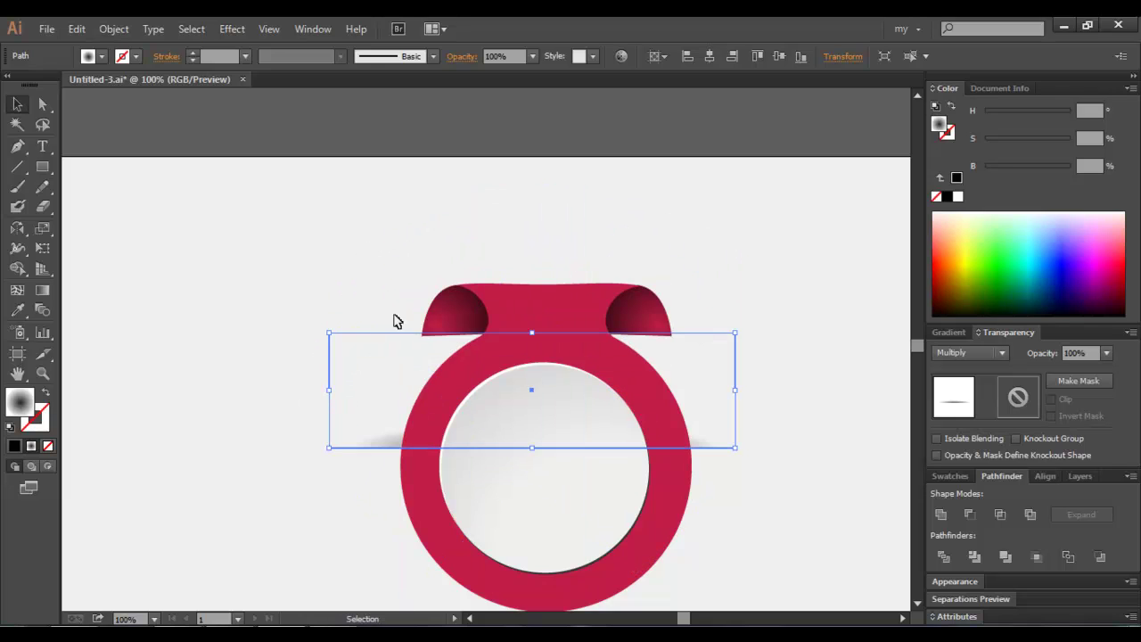
mouse_move(365, 446)
mouse_down()
mouse_move(378, 333)
mouse_move(367, 329)
mouse_move(389, 444)
mouse_up()
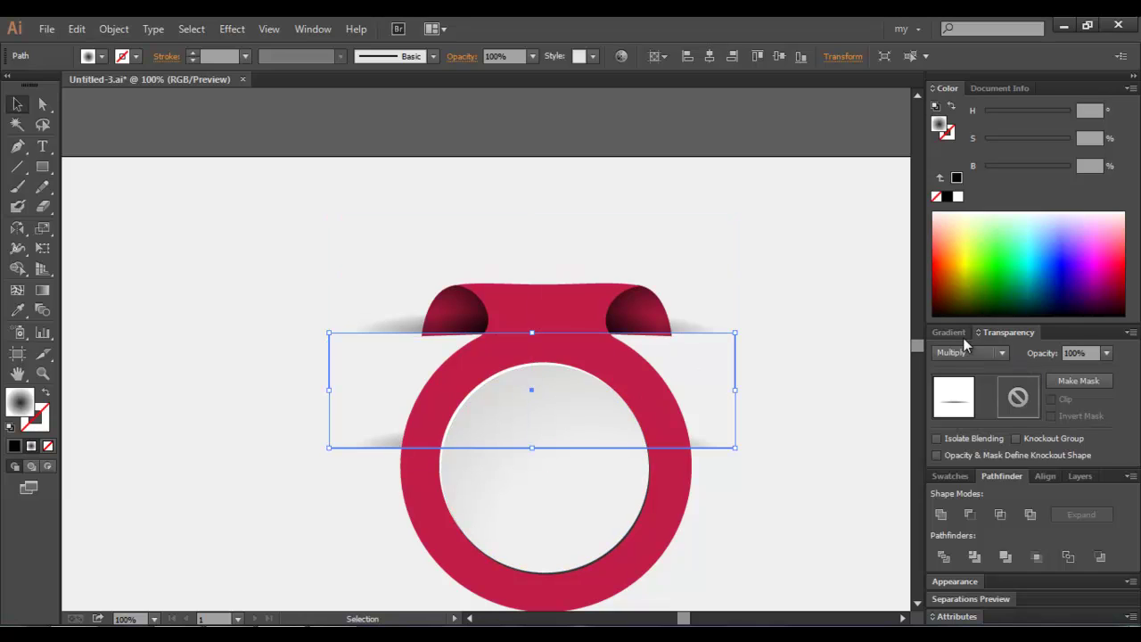
Re-angle the copy's radial gradient to about -0.2° and reposition it lower across the ring.
click(951, 332)
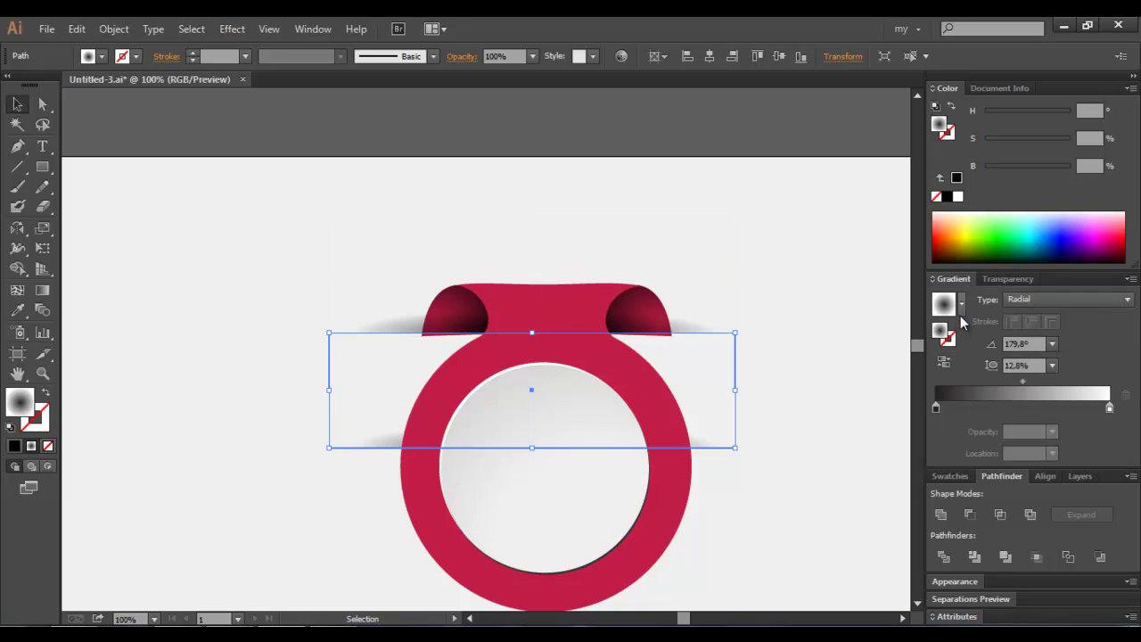
key(g)
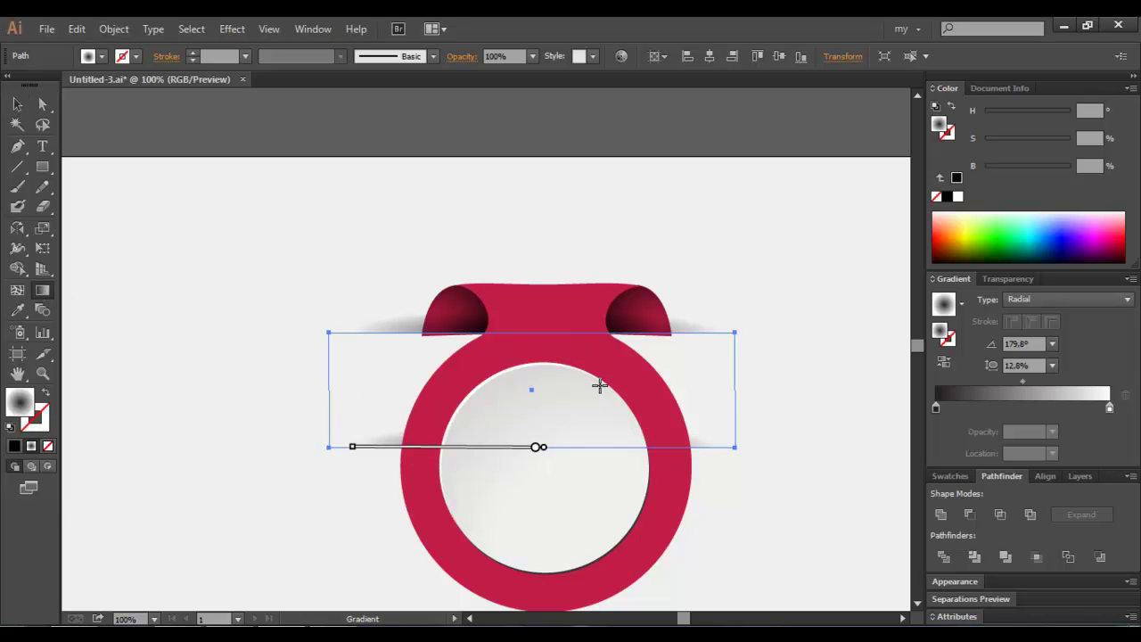
click(16, 104)
click(747, 546)
click(716, 428)
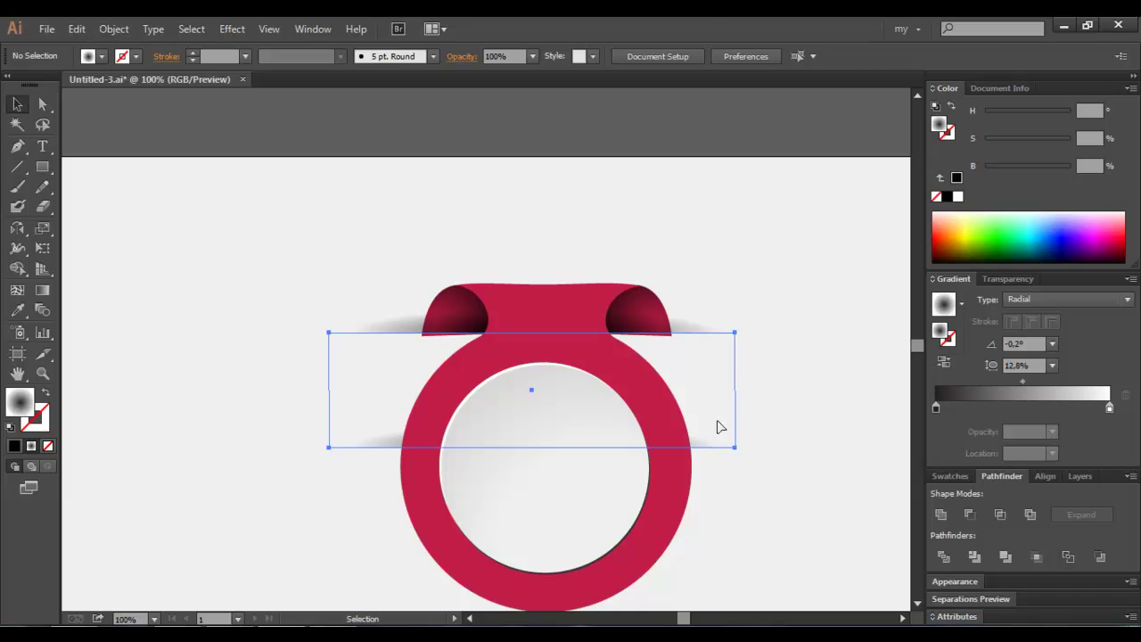
drag(743, 328, 389, 402)
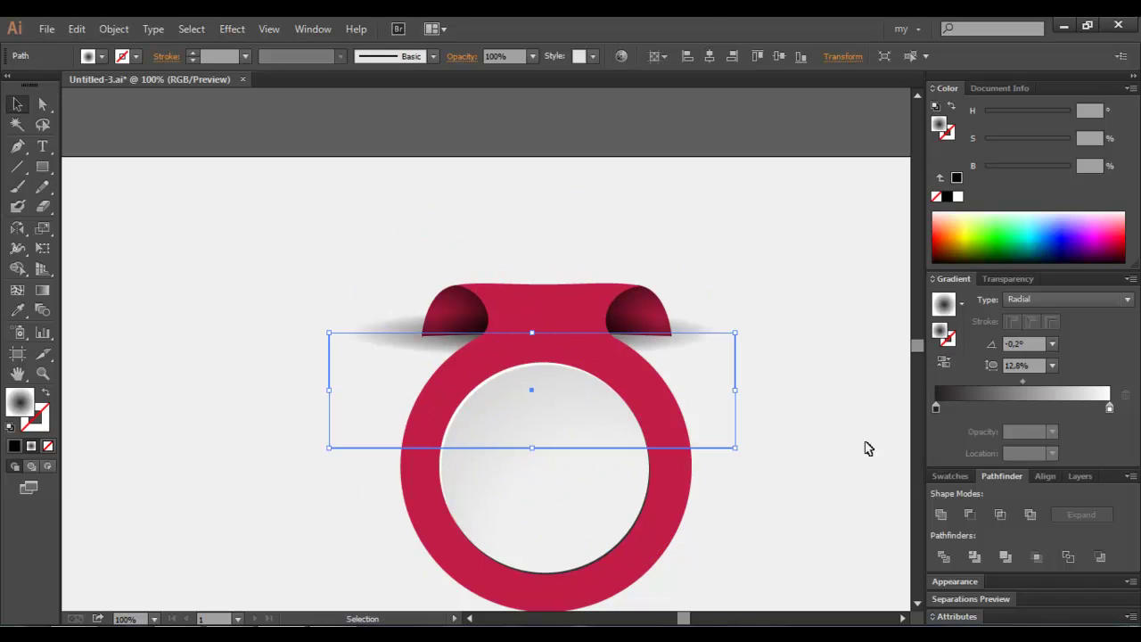
Reverse the gradient and try Screen blending before returning it to Normal.
click(943, 361)
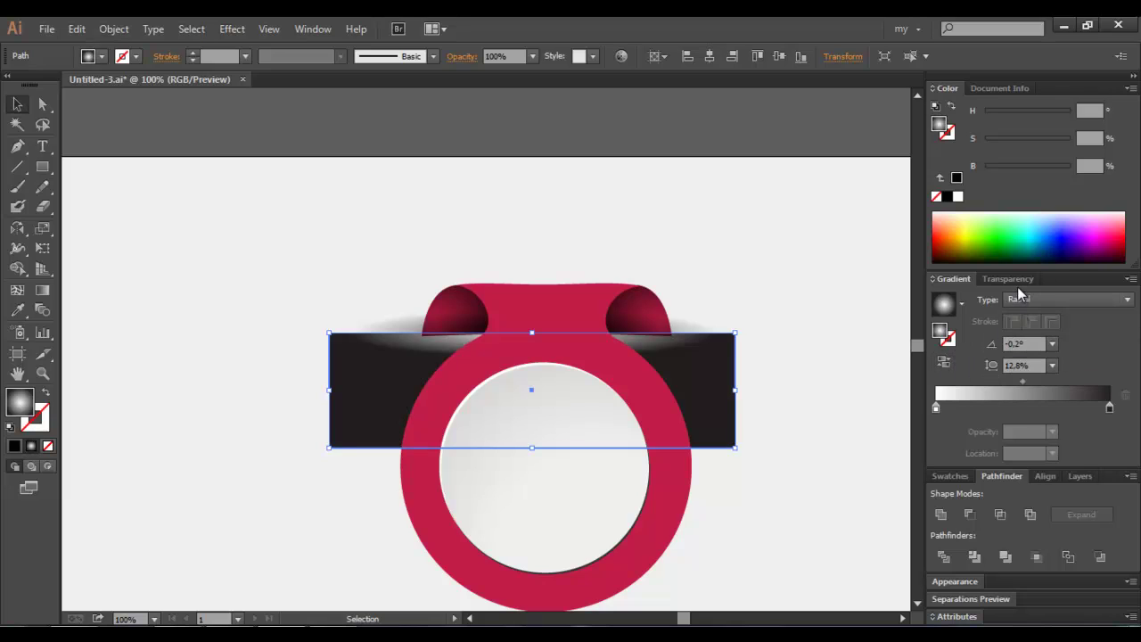
click(1012, 280)
click(972, 351)
click(974, 142)
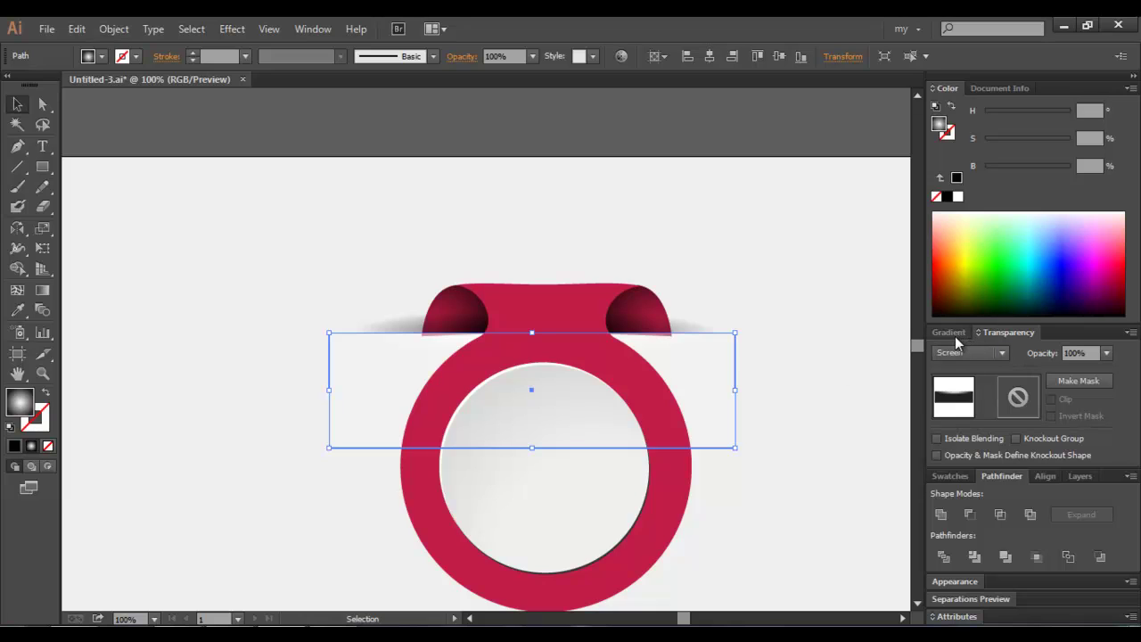
click(989, 351)
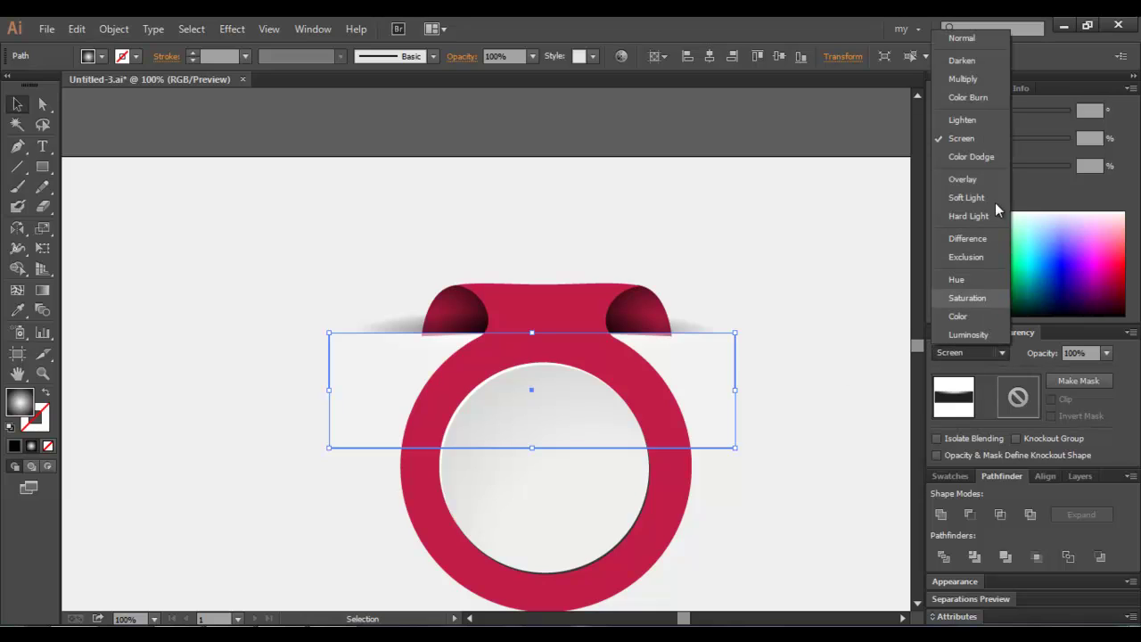
click(968, 39)
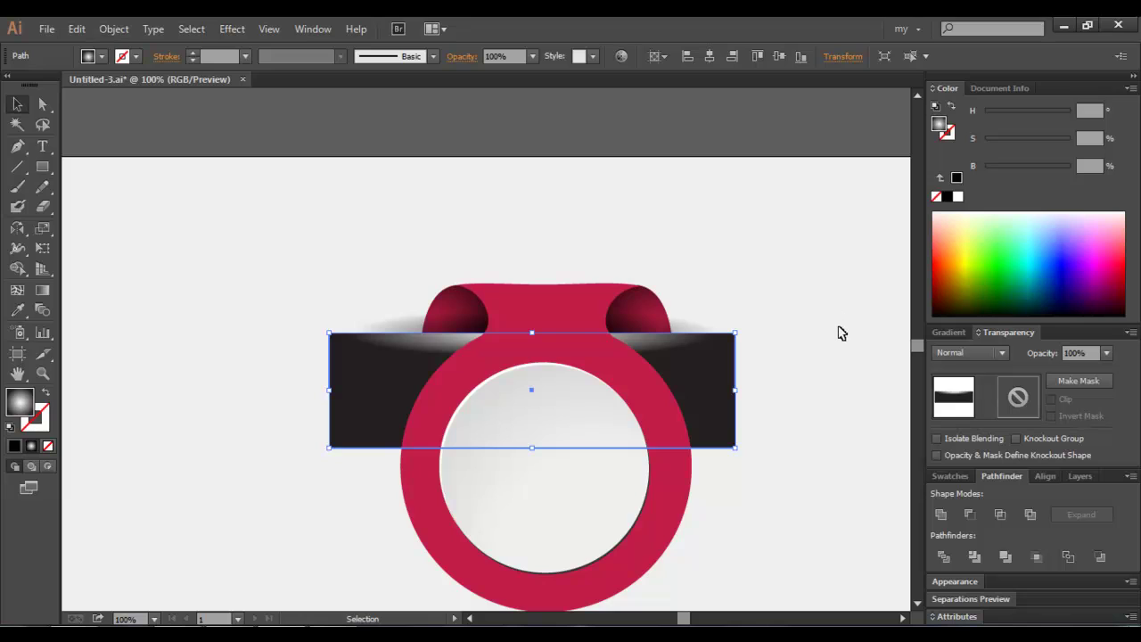
Delete the extra gradient stops, leaving only the right-hand stop to recolour.
click(948, 332)
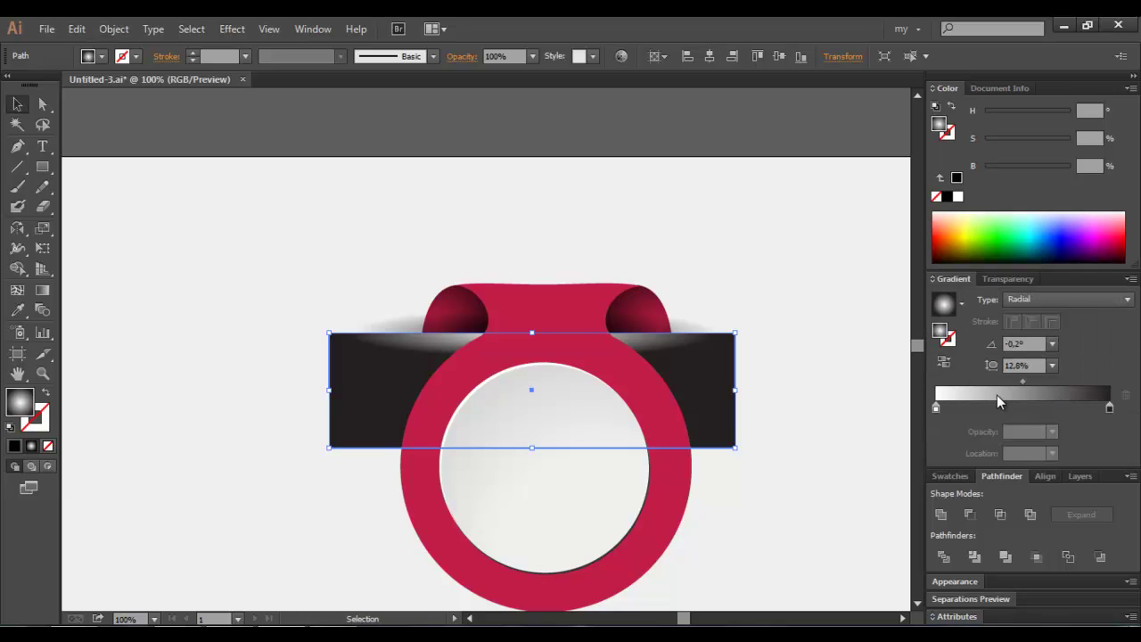
click(1039, 408)
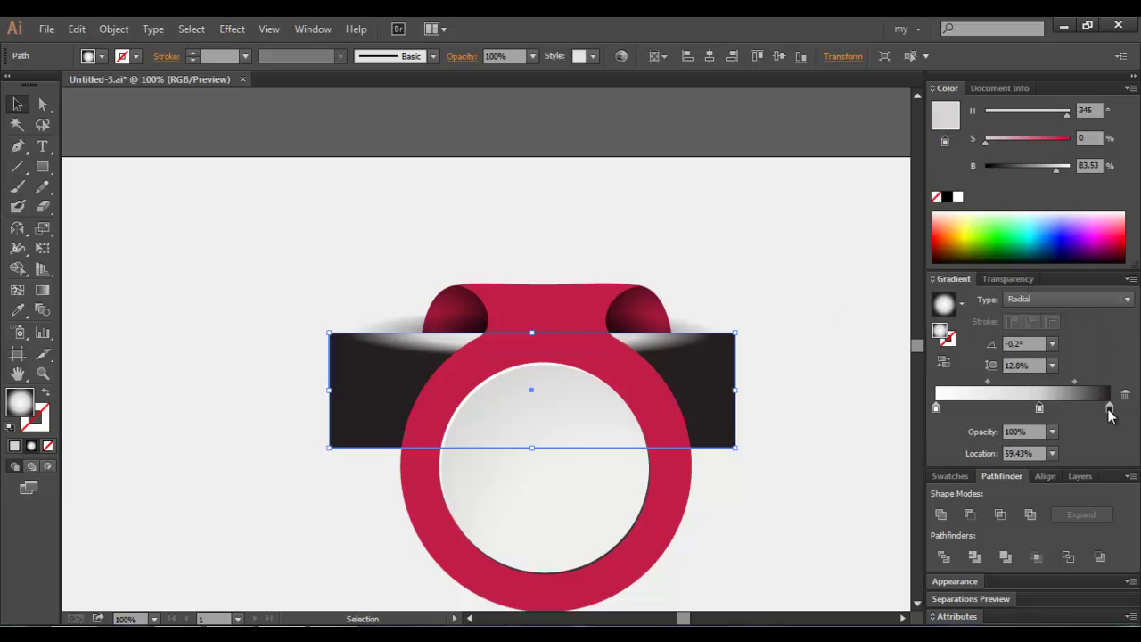
mouse_move(1110, 409)
mouse_down()
mouse_move(1076, 432)
mouse_move(1109, 409)
mouse_up()
drag(1039, 407, 1046, 434)
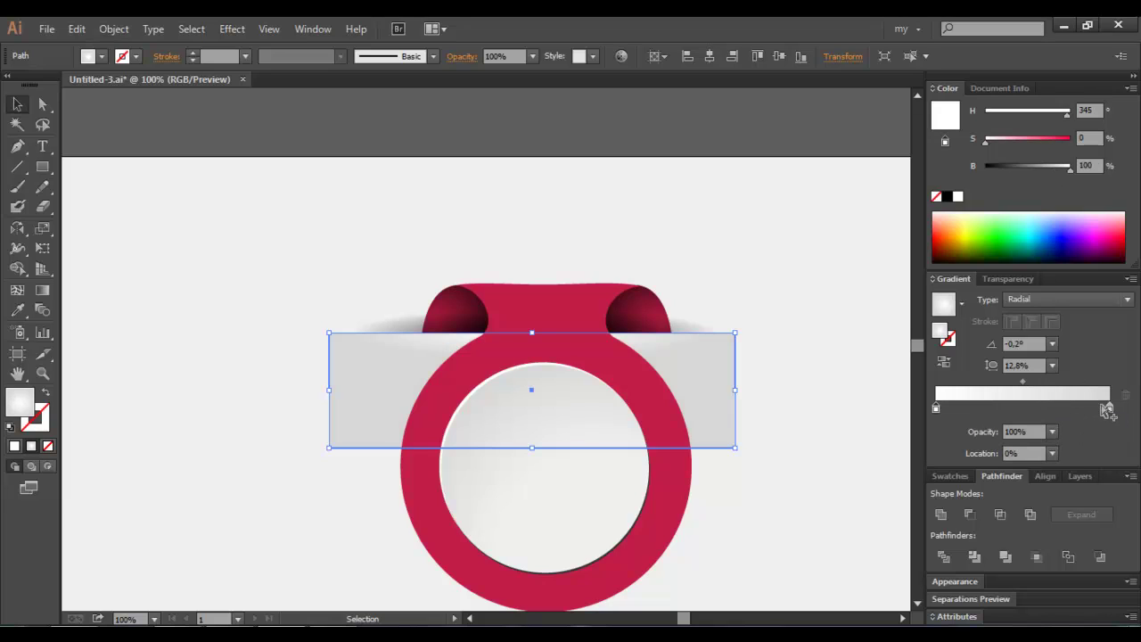
click(1110, 411)
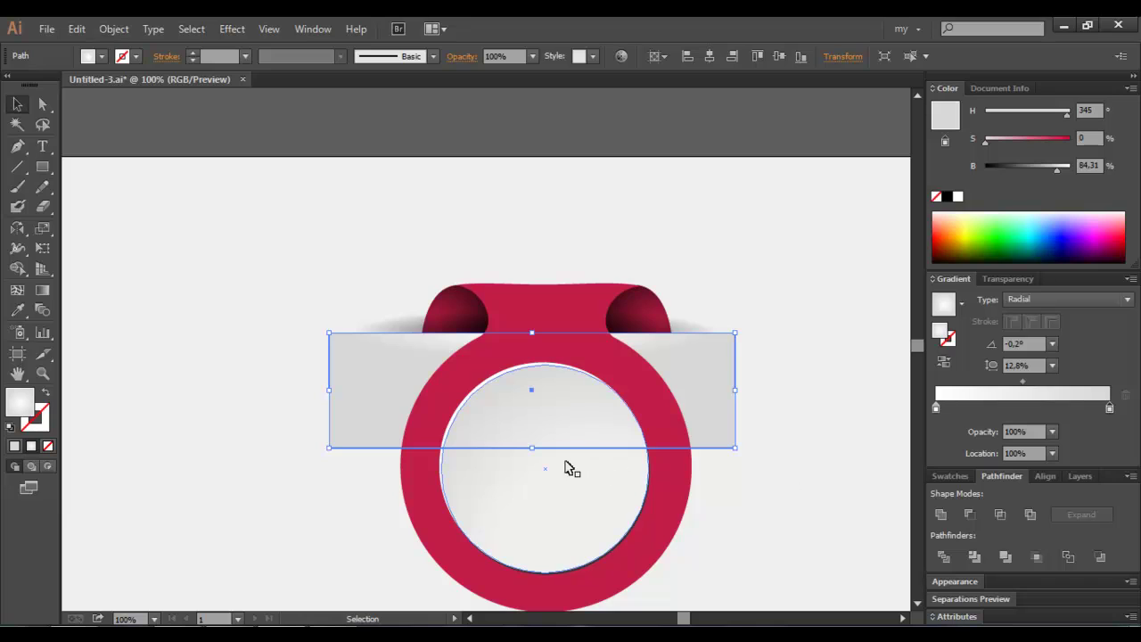
Flatten the rectangle into a thin pure-white strip along the ring's top.
drag(532, 448, 535, 335)
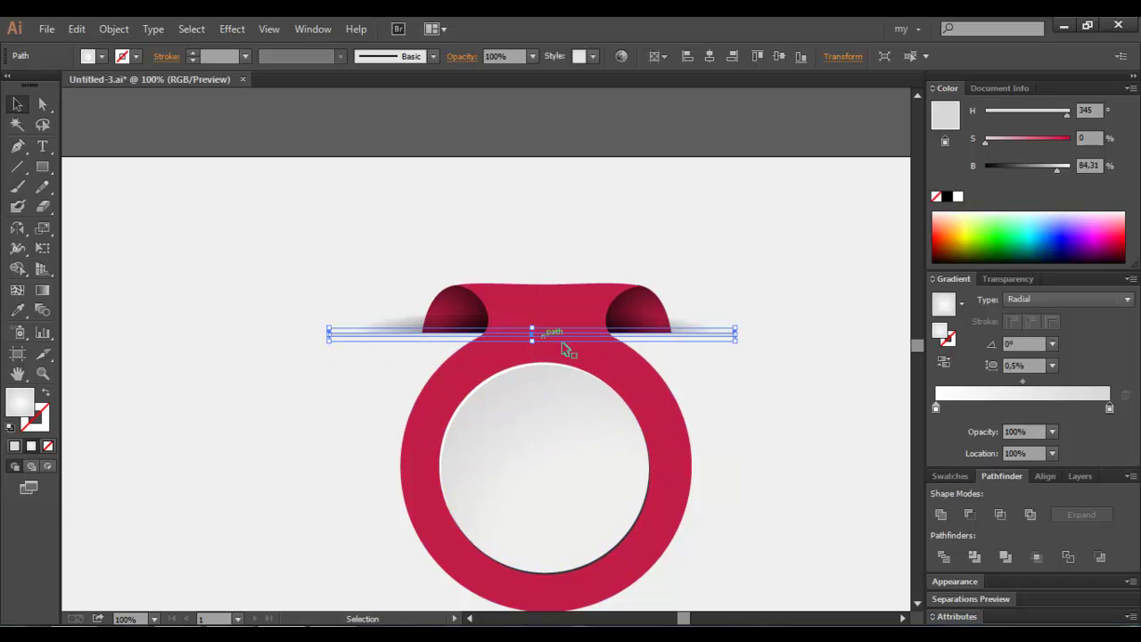
click(959, 197)
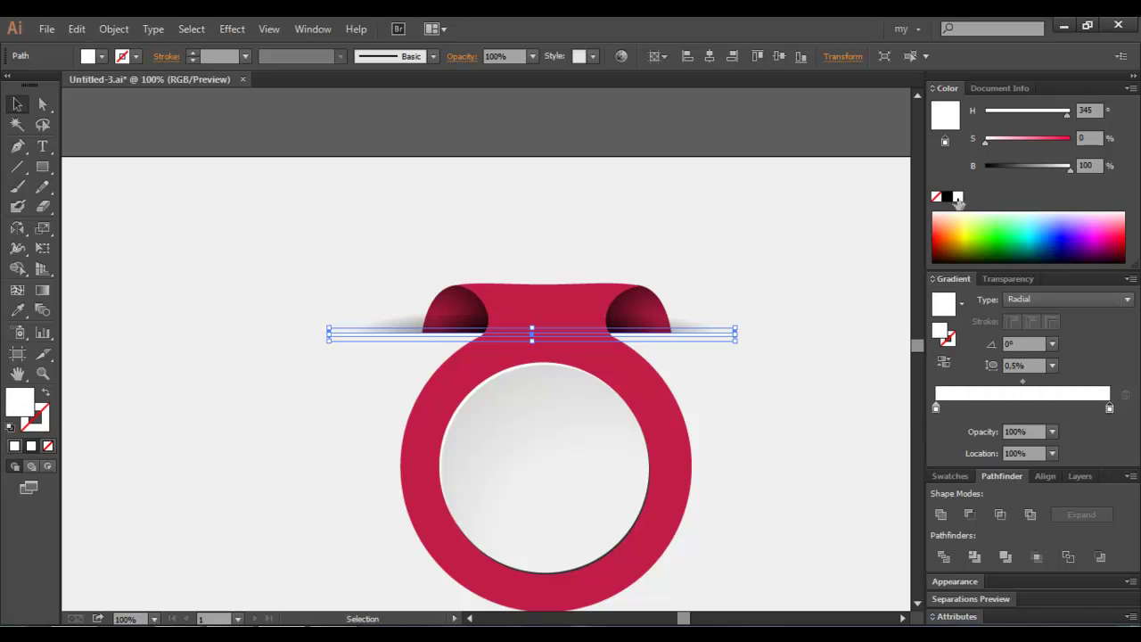
click(809, 389)
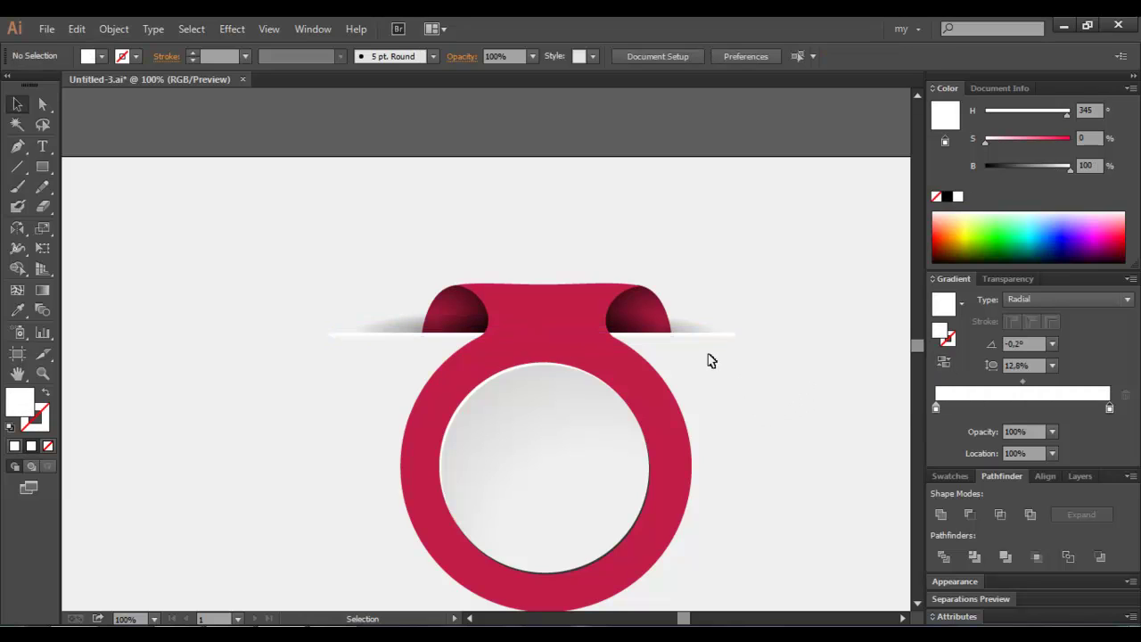
Draw a rectangle across the ring's top filled with a radial White, Black gradient.
click(42, 166)
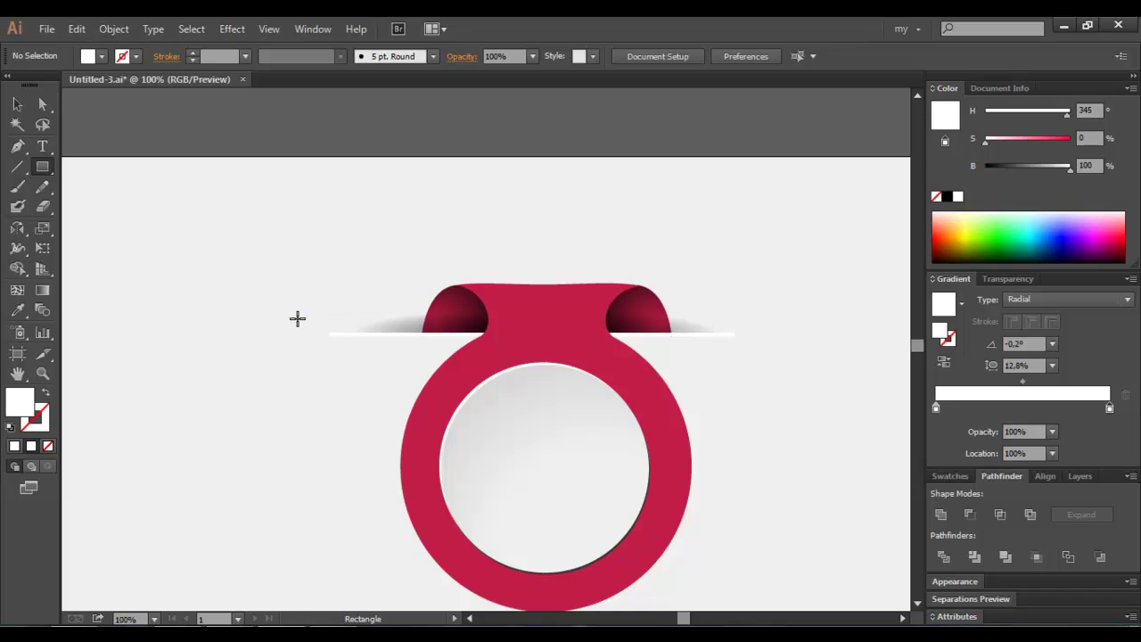
mouse_move(342, 334)
mouse_down()
mouse_move(419, 361)
mouse_move(731, 412)
mouse_up()
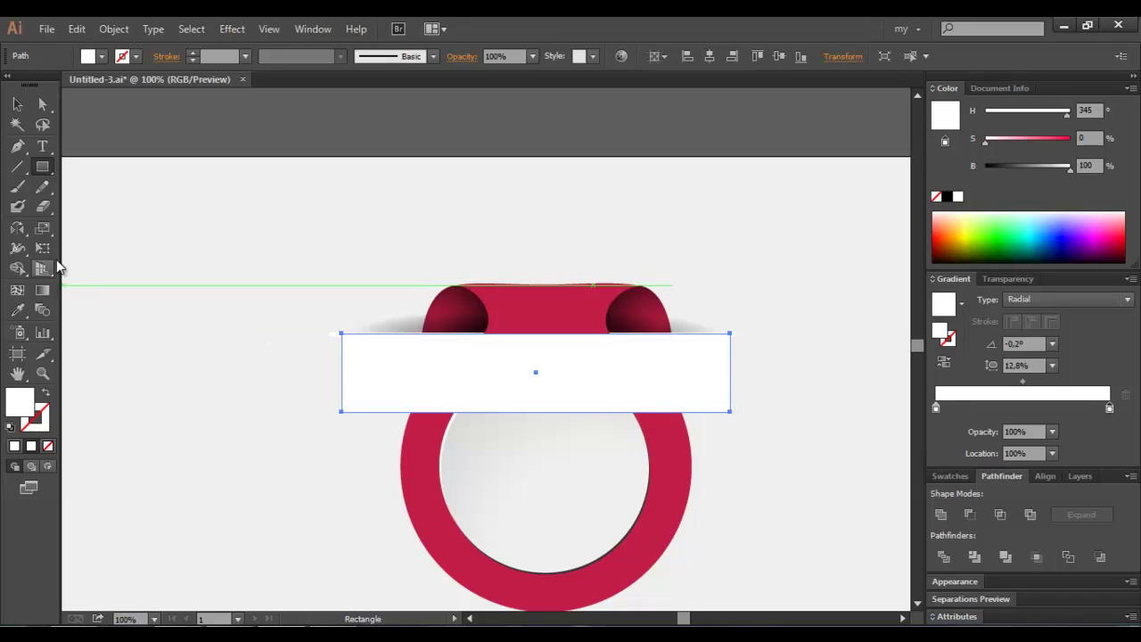
click(961, 303)
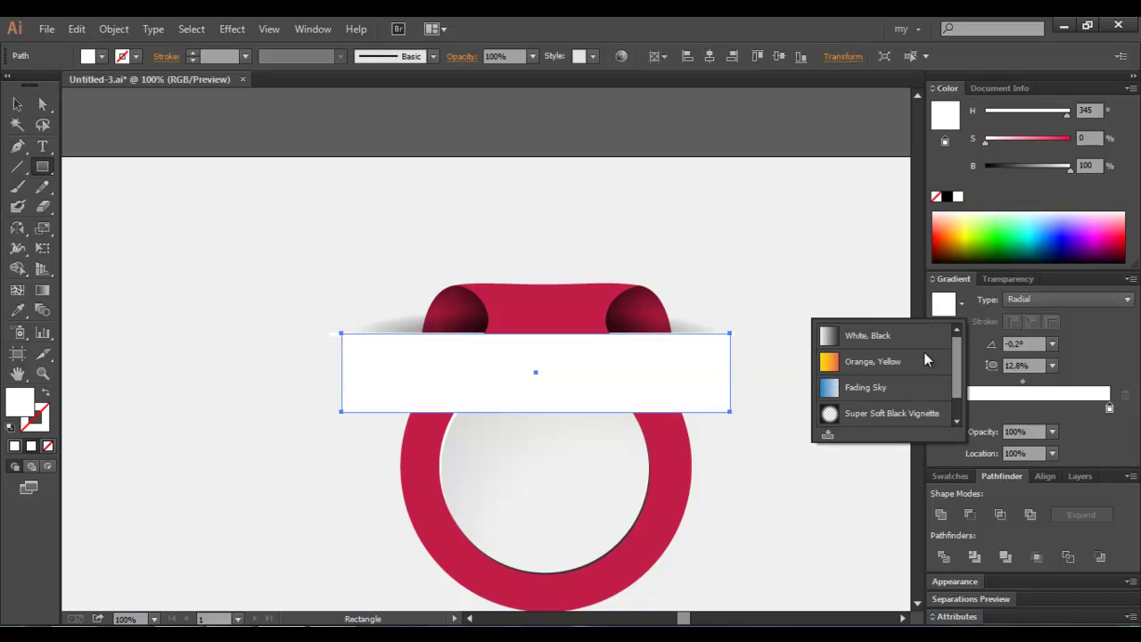
click(919, 335)
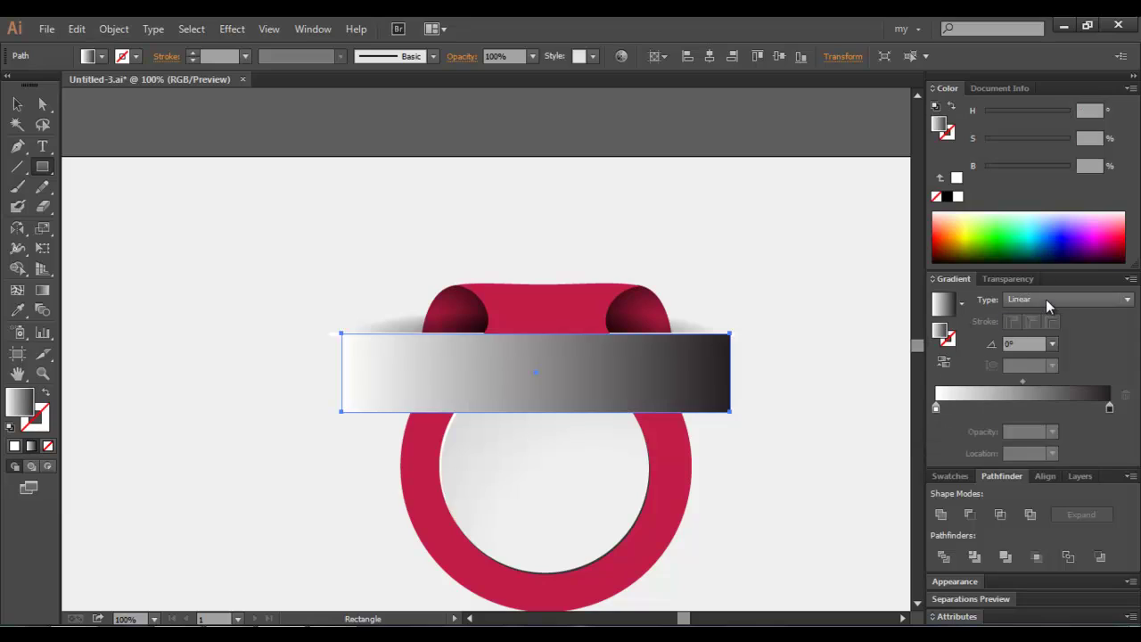
click(1045, 299)
click(1024, 333)
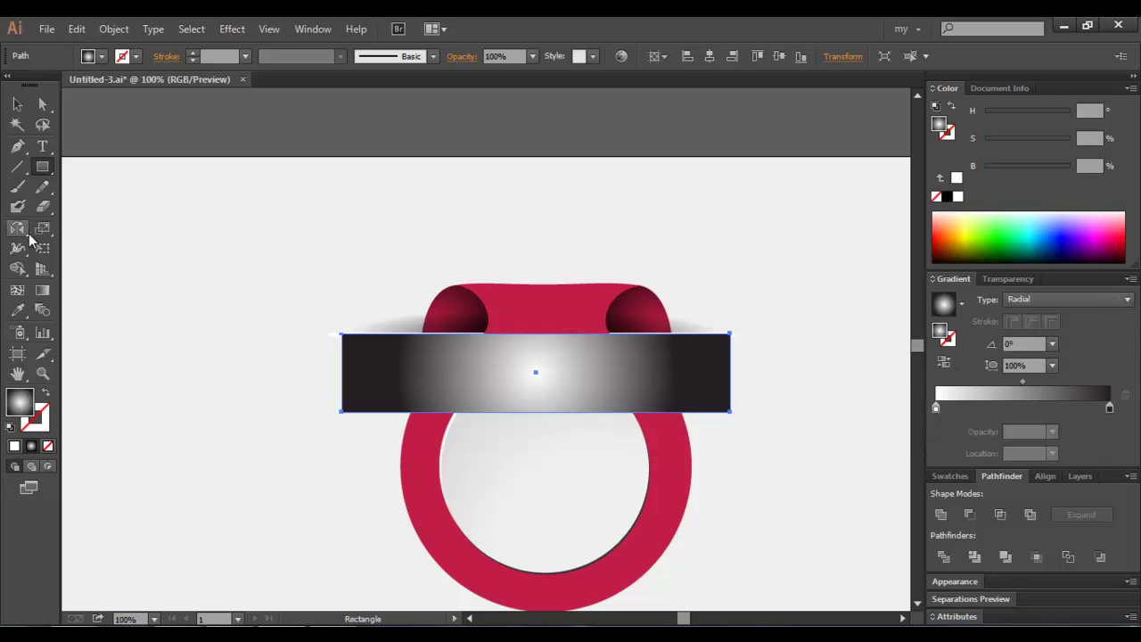
Squash the gradient into a flat ellipse on the top edge and blend it in Screen mode.
click(42, 290)
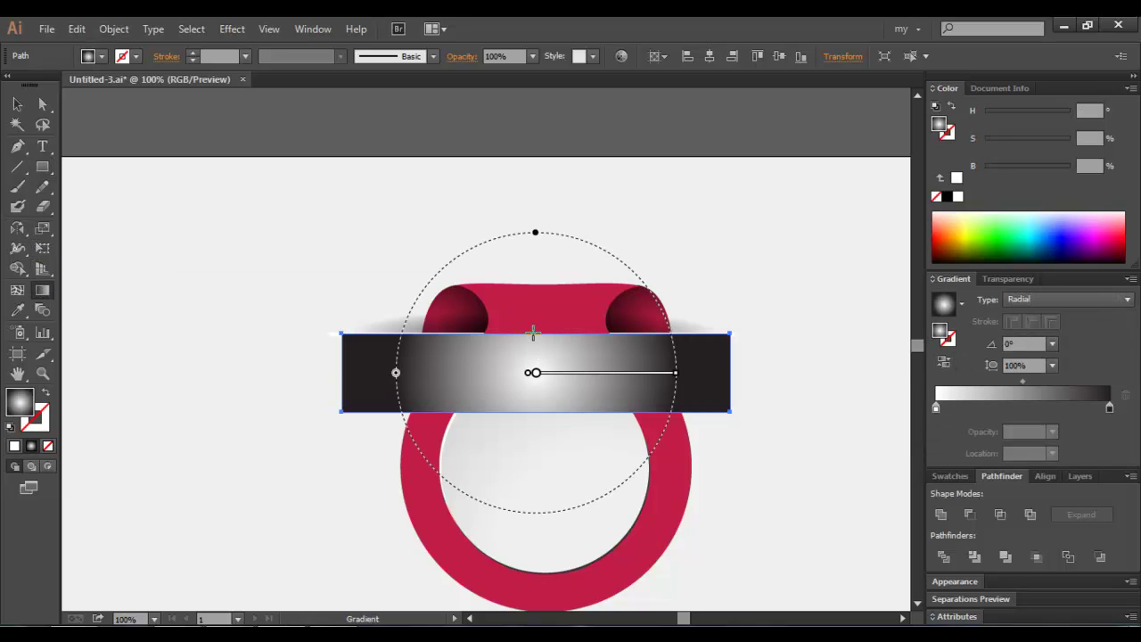
drag(533, 333, 723, 338)
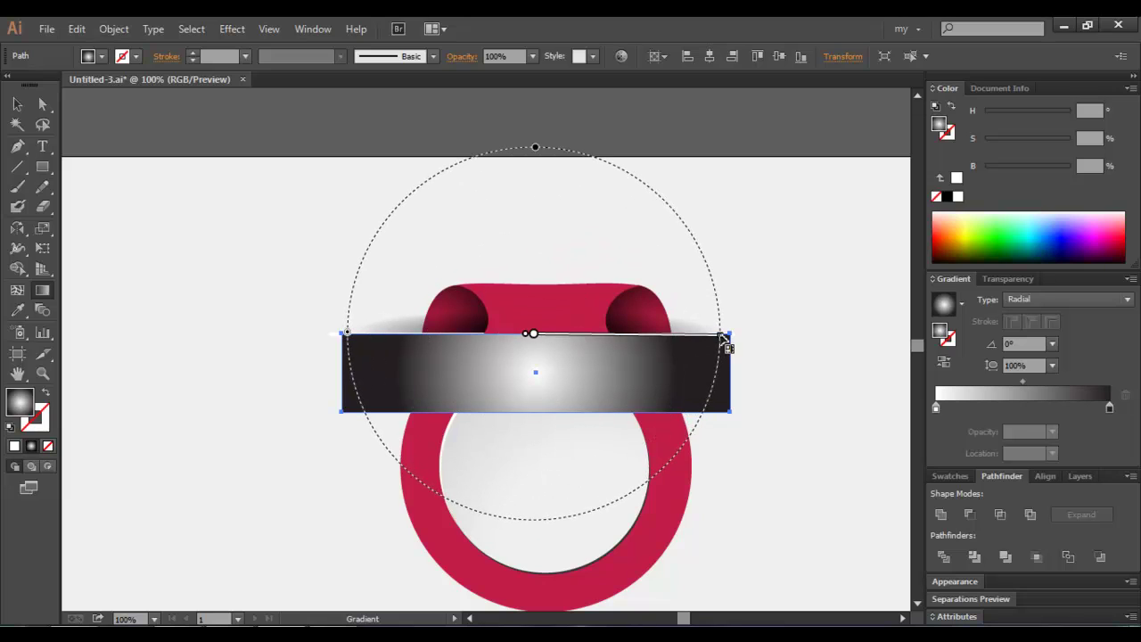
drag(535, 148, 536, 301)
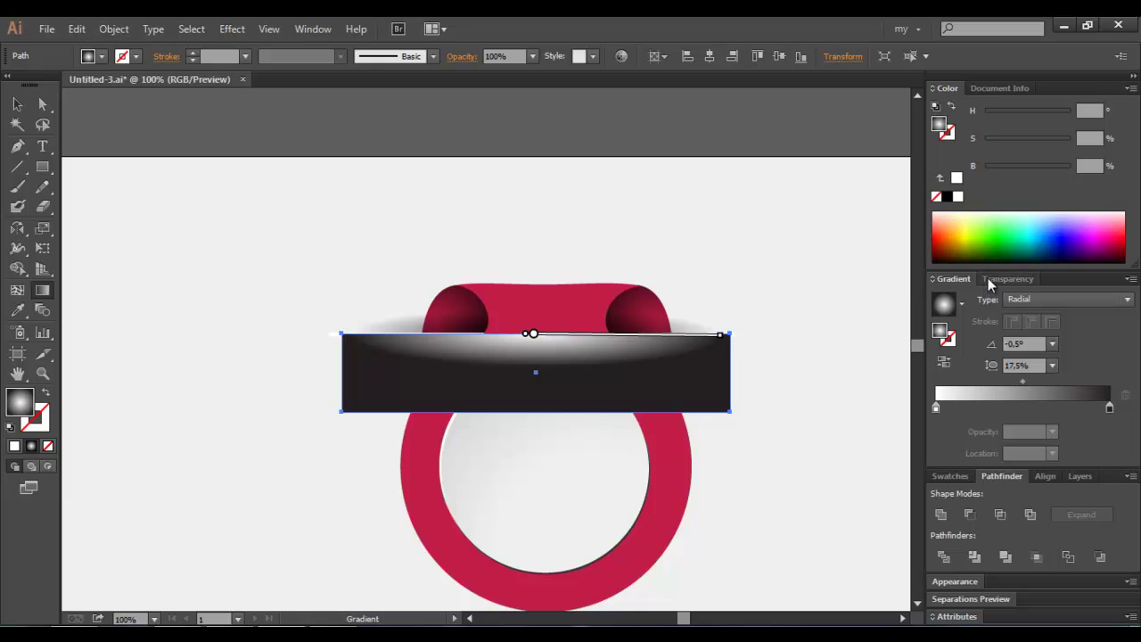
click(1005, 278)
click(970, 352)
click(968, 142)
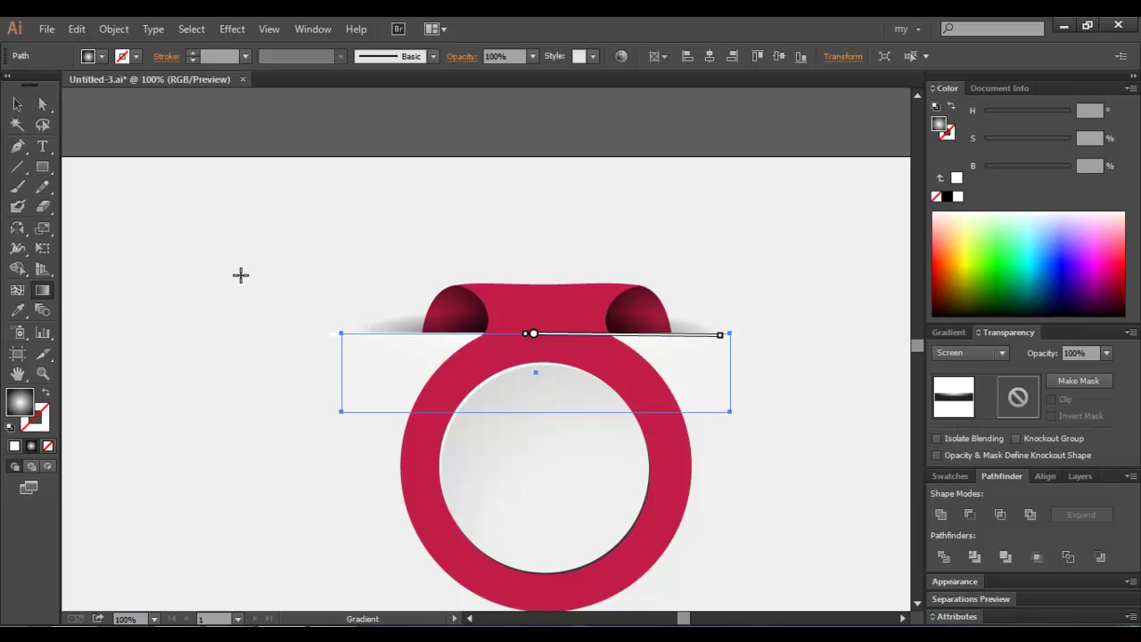
Narrow the thin white strip from both sides.
key(v)
click(205, 229)
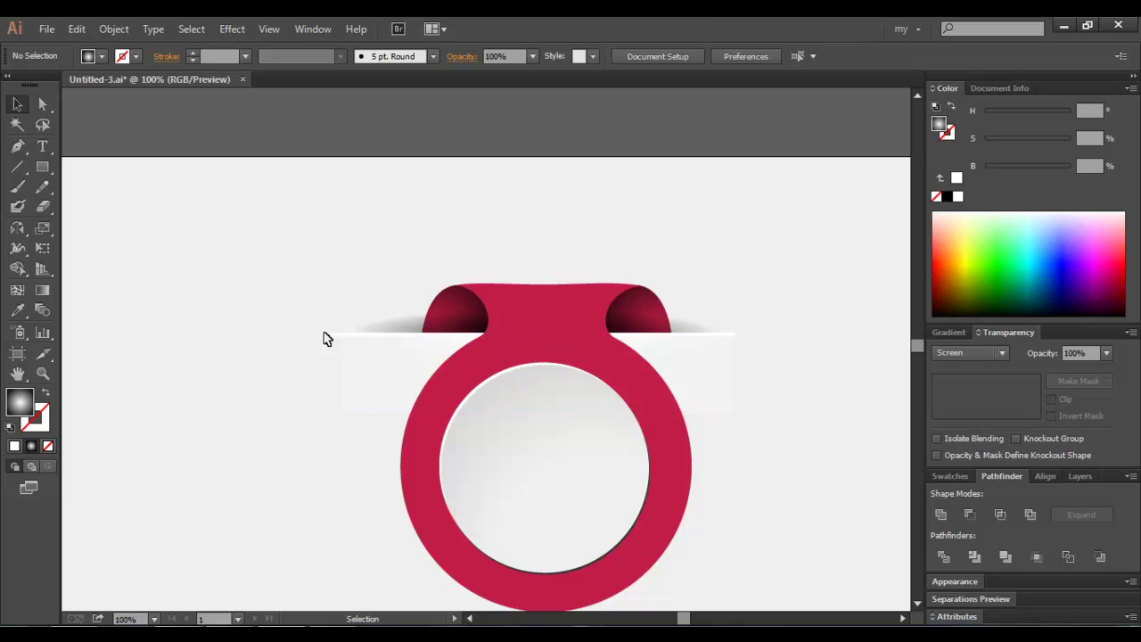
click(328, 333)
drag(737, 330, 729, 339)
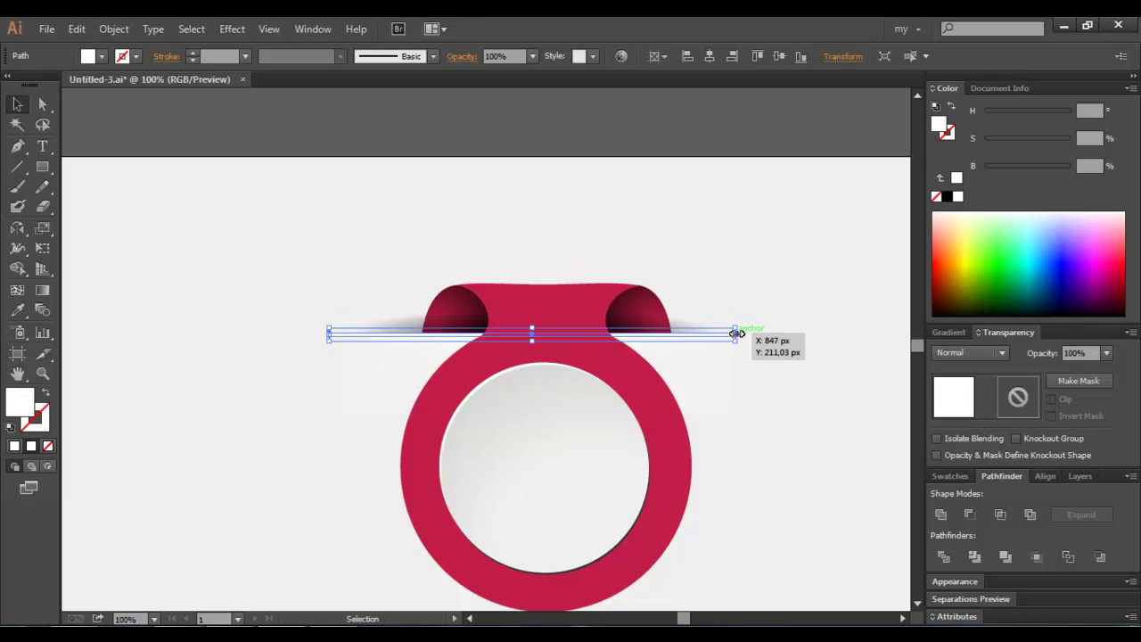
click(778, 339)
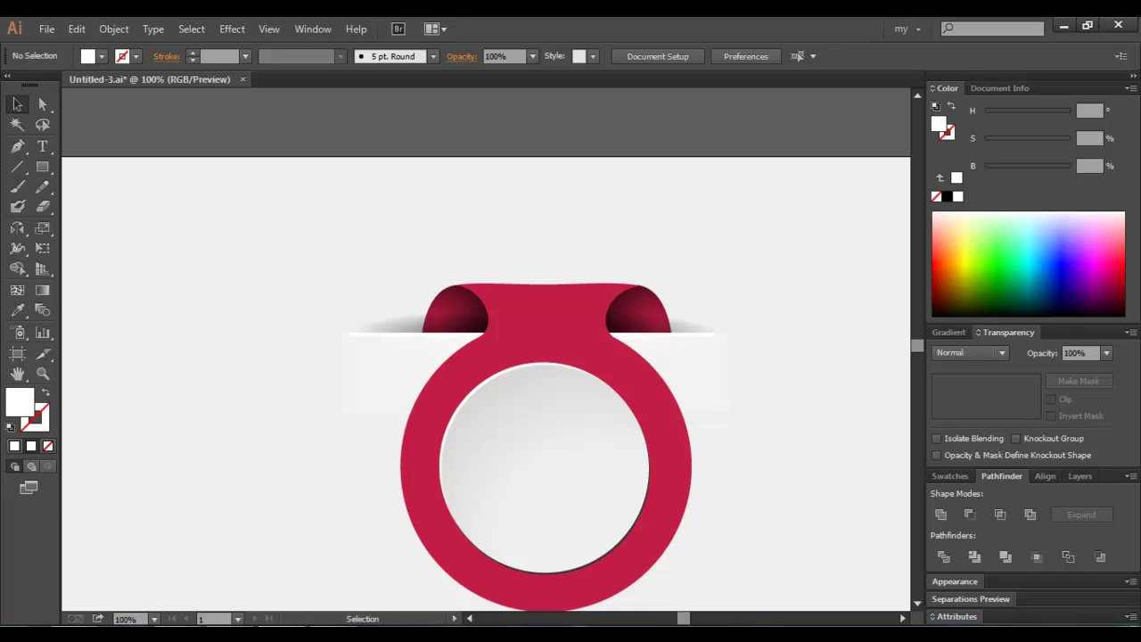
key(ctrl+minus)
key(ctrl+minus)
Apply a gradient fill to the ring, replacing the white stop with a red start stop.
key(ctrl+plus)
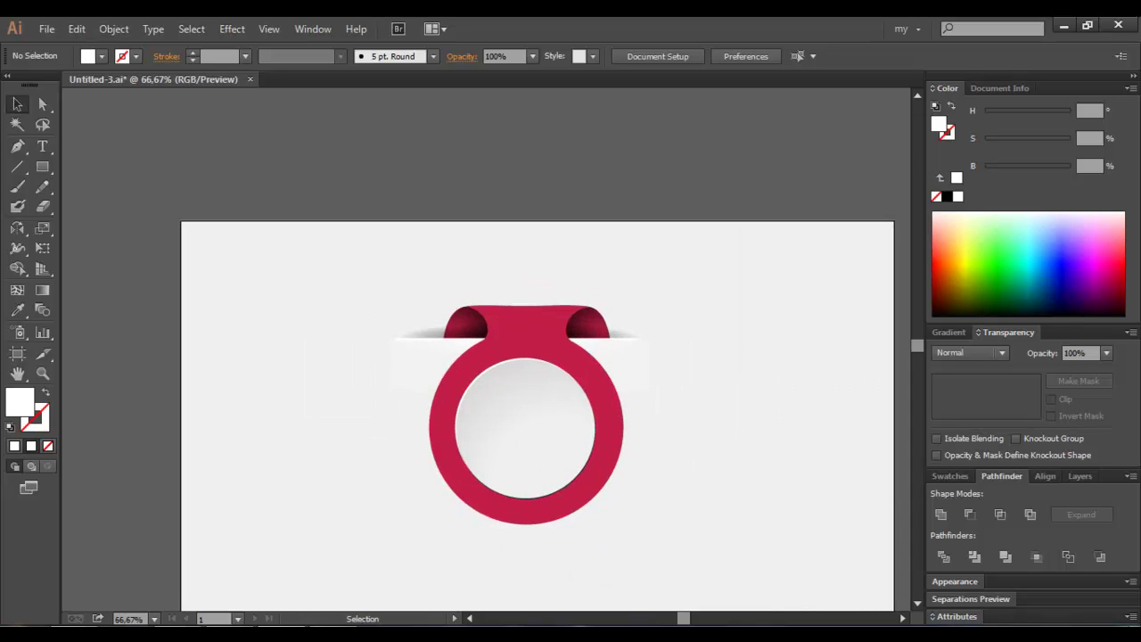
click(514, 357)
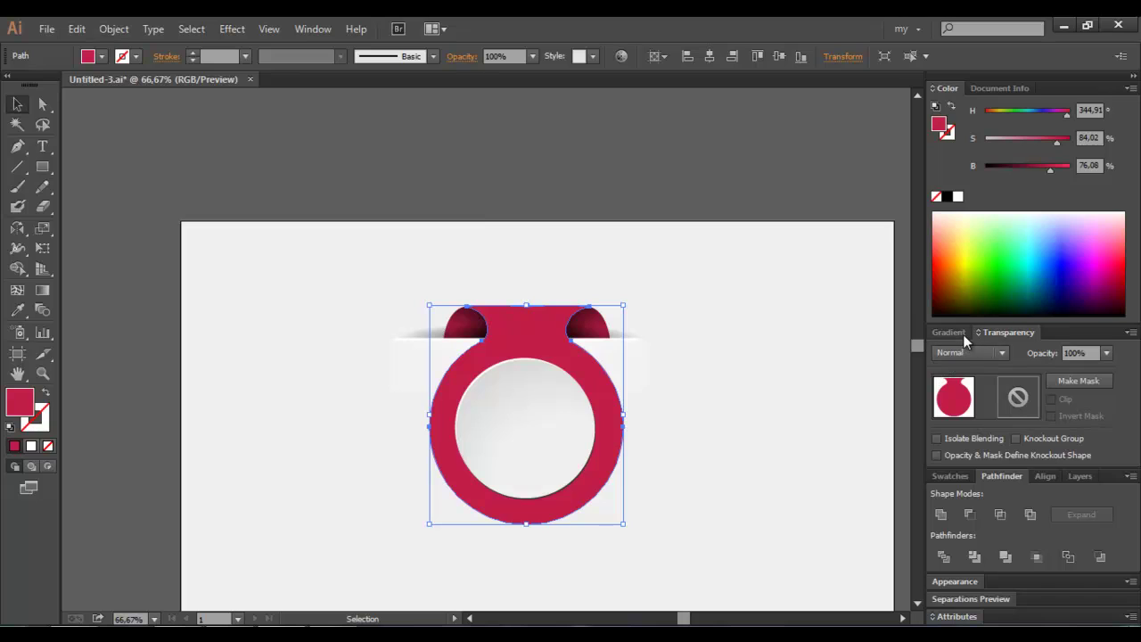
click(949, 332)
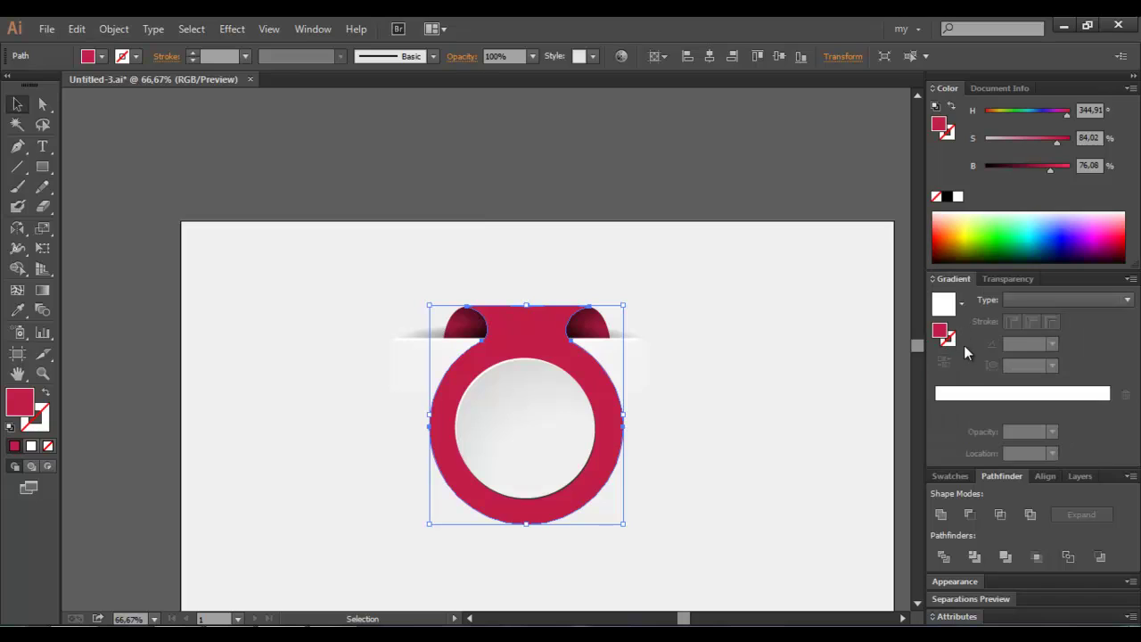
click(1016, 393)
drag(935, 409, 943, 437)
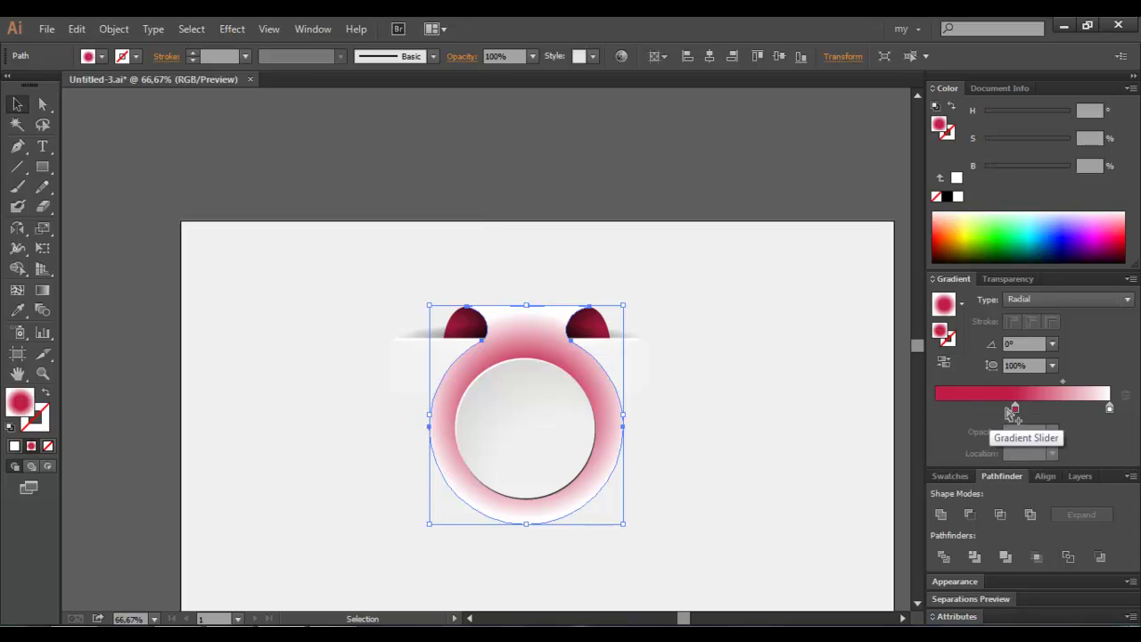
click(938, 408)
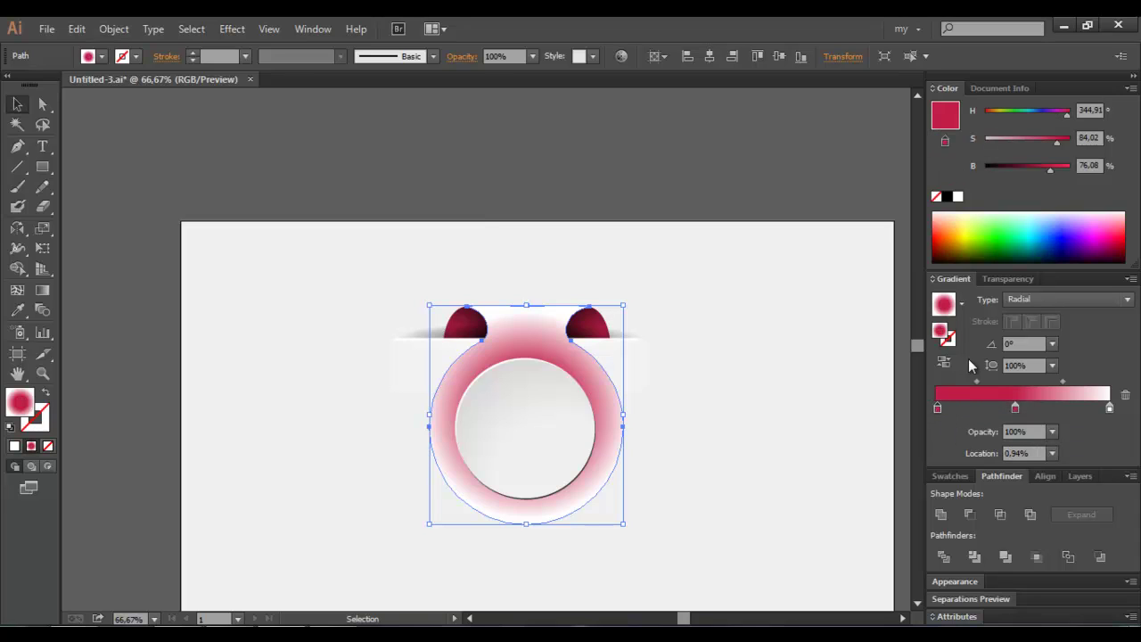
Brighten the red stops, add a white stop near 89%, and make the gradient Linear.
drag(1051, 167, 1059, 167)
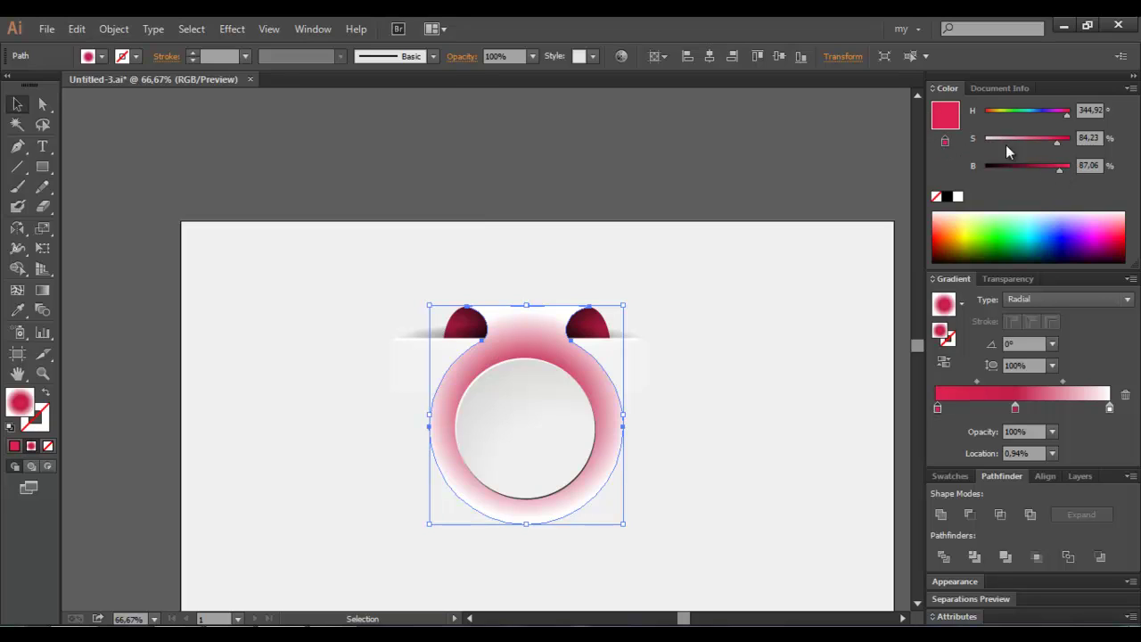
drag(1057, 144, 1064, 144)
drag(1016, 408, 1067, 409)
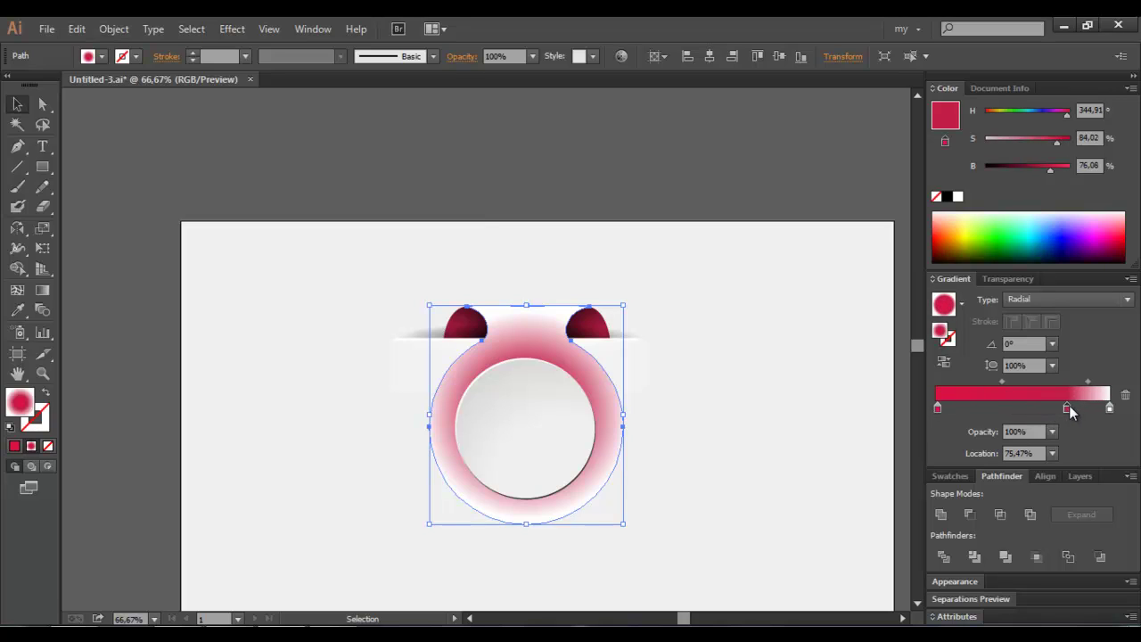
click(1096, 409)
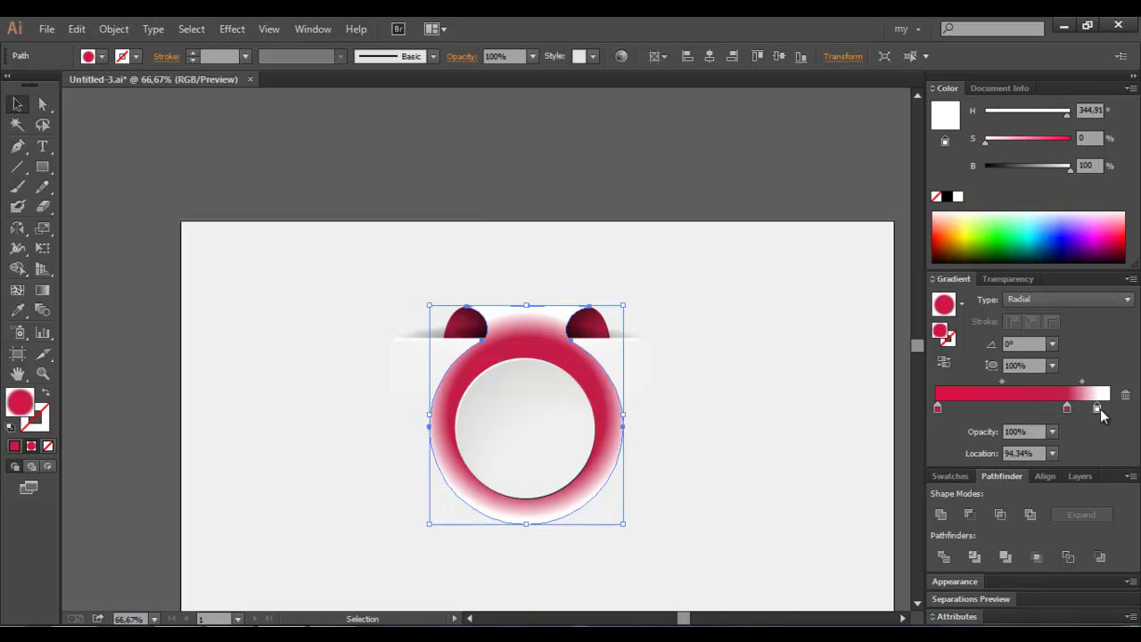
click(1109, 408)
drag(1096, 408, 1090, 409)
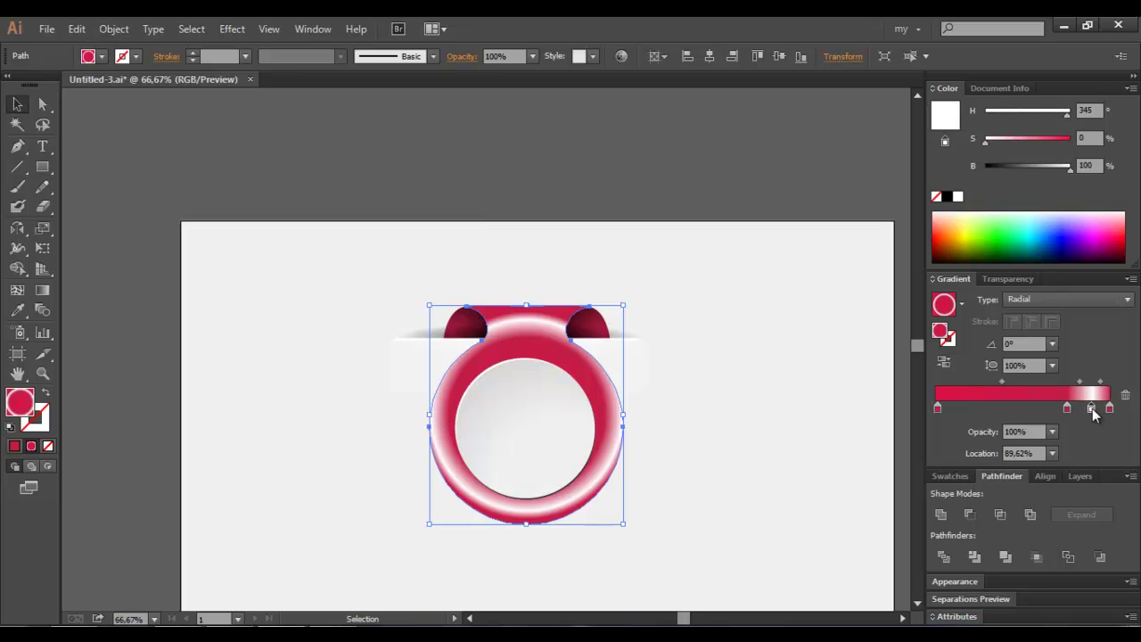
click(1026, 300)
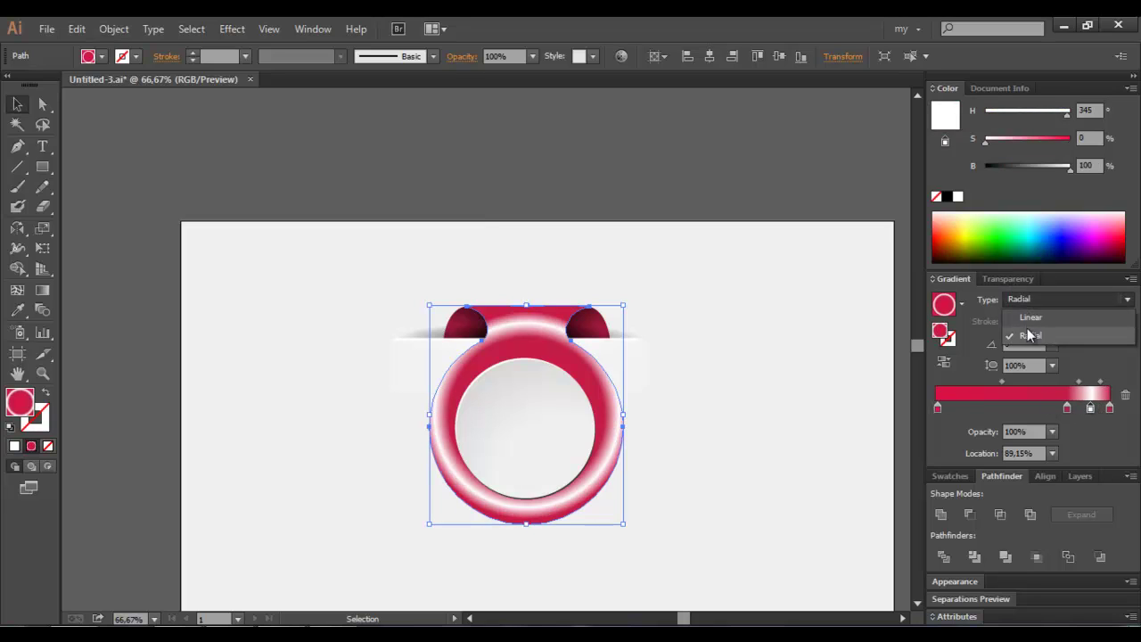
Run the ring gradient vertically at -90° with the pale pink stop at about 10.85%.
click(42, 289)
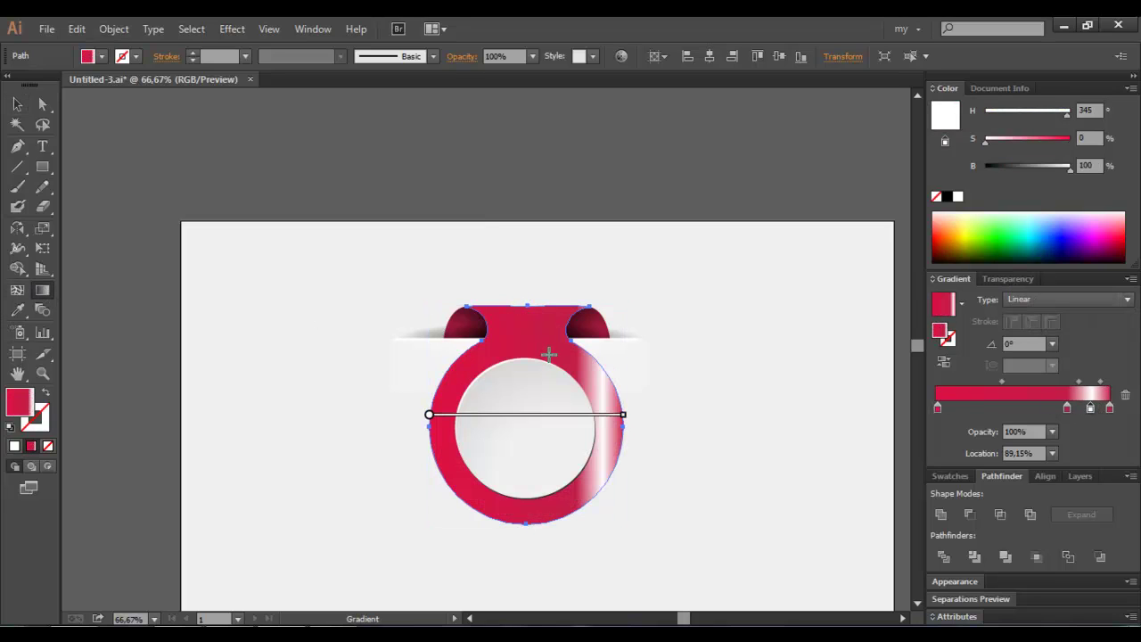
drag(526, 312, 533, 542)
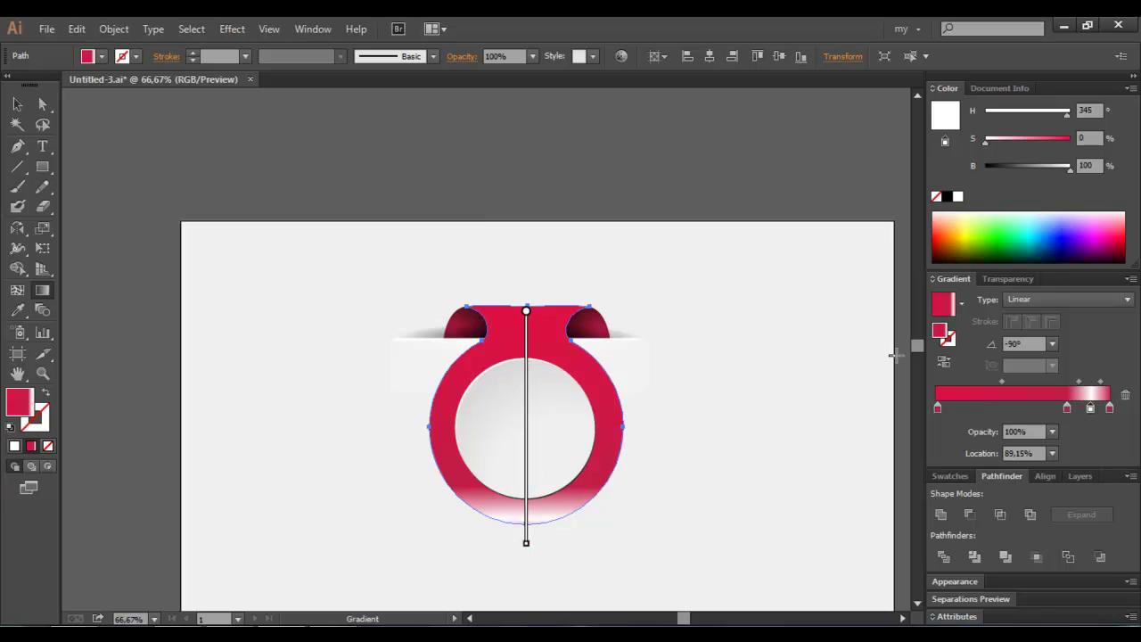
drag(521, 387, 522, 365)
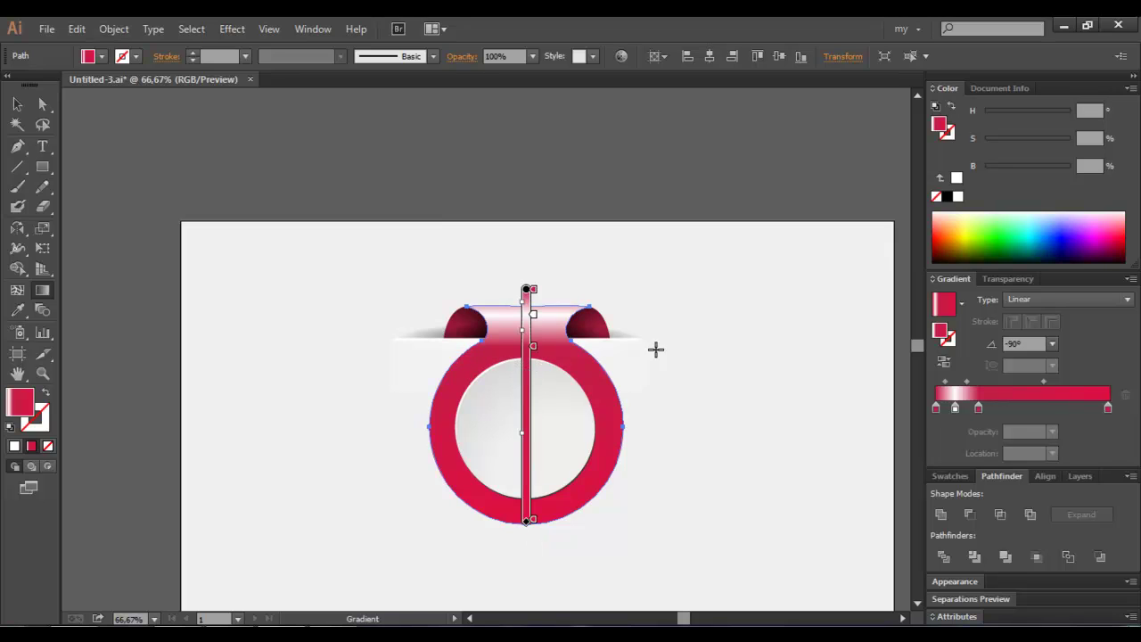
mouse_move(955, 407)
mouse_down()
mouse_move(965, 408)
mouse_move(952, 414)
mouse_up()
click(968, 381)
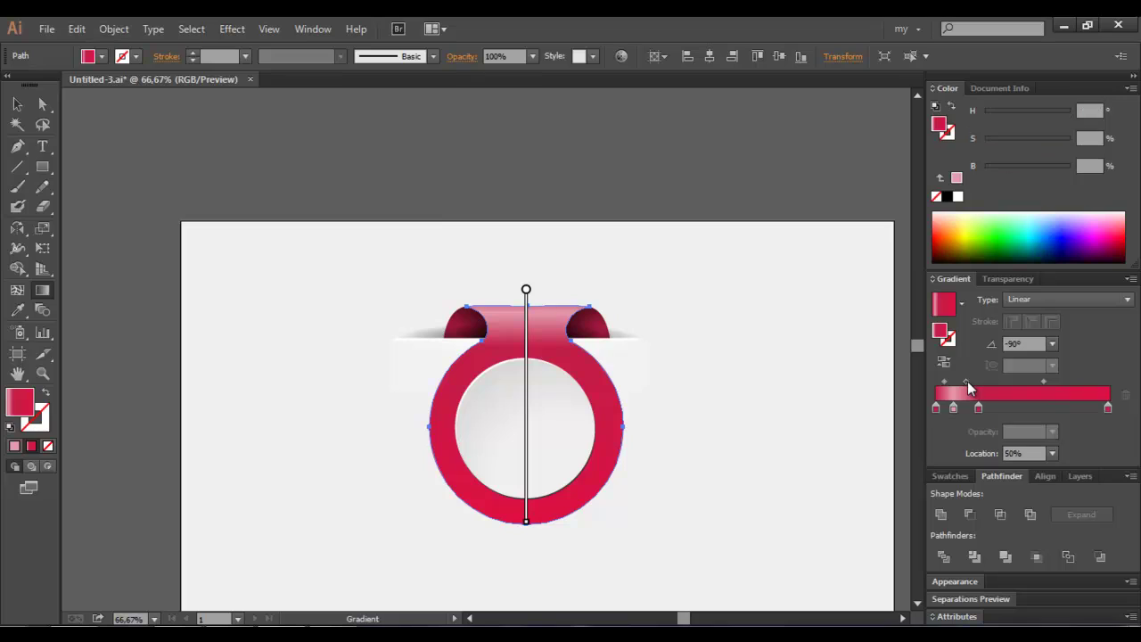
click(956, 408)
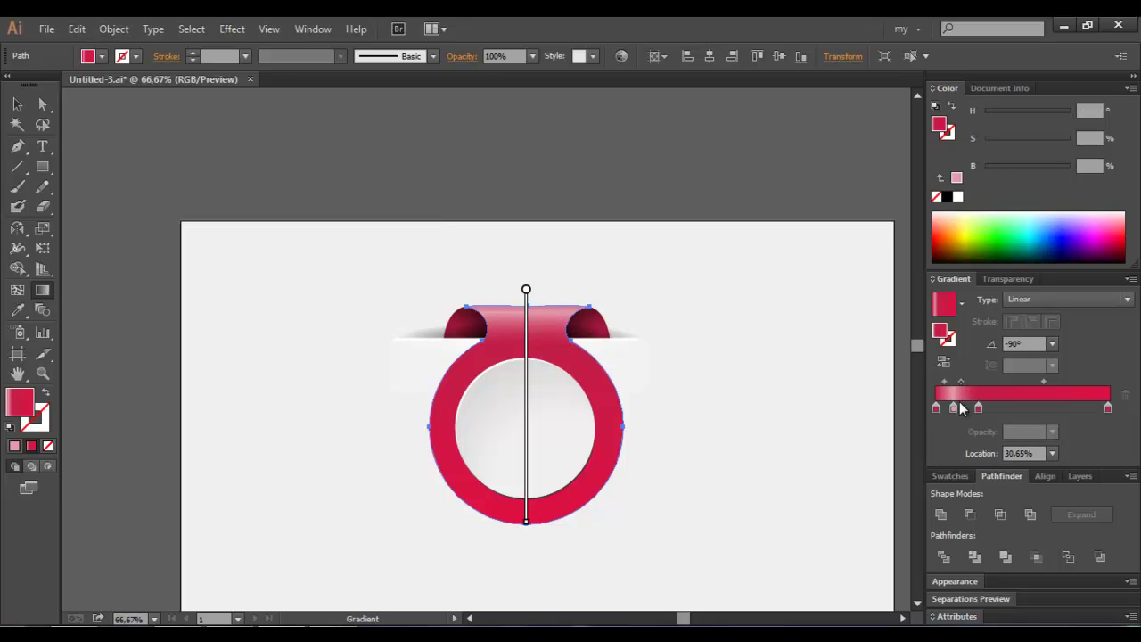
click(956, 409)
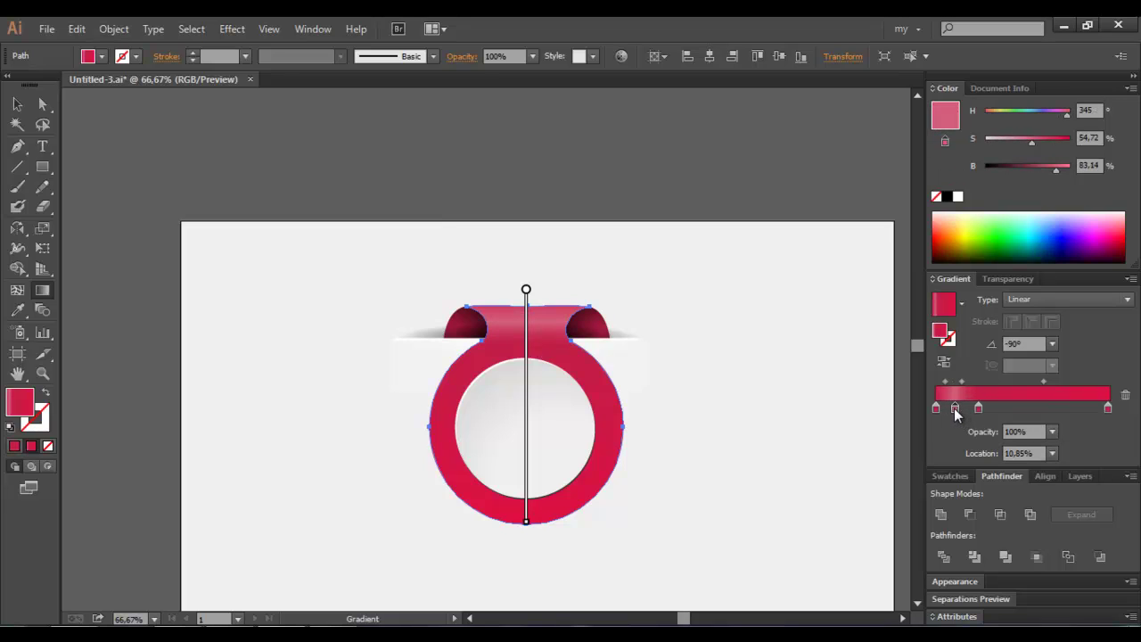
key(v)
click(250, 309)
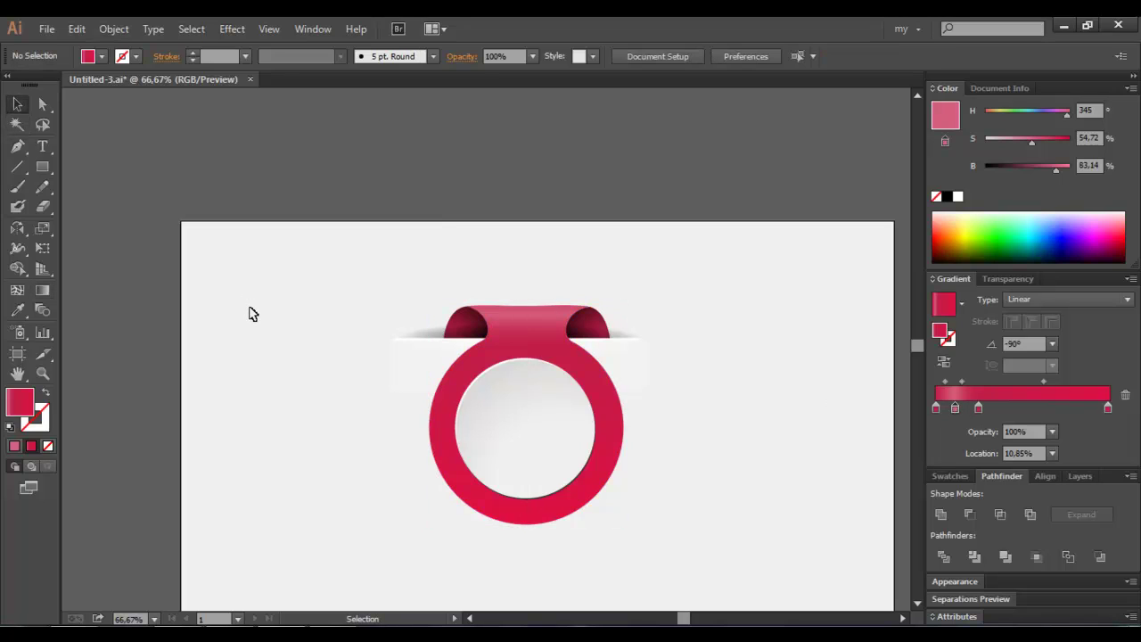
Group the shadow shape with the pale strip and stretch the group to about 508 px wide.
key(ctrl+minus)
key(ctrl+minus)
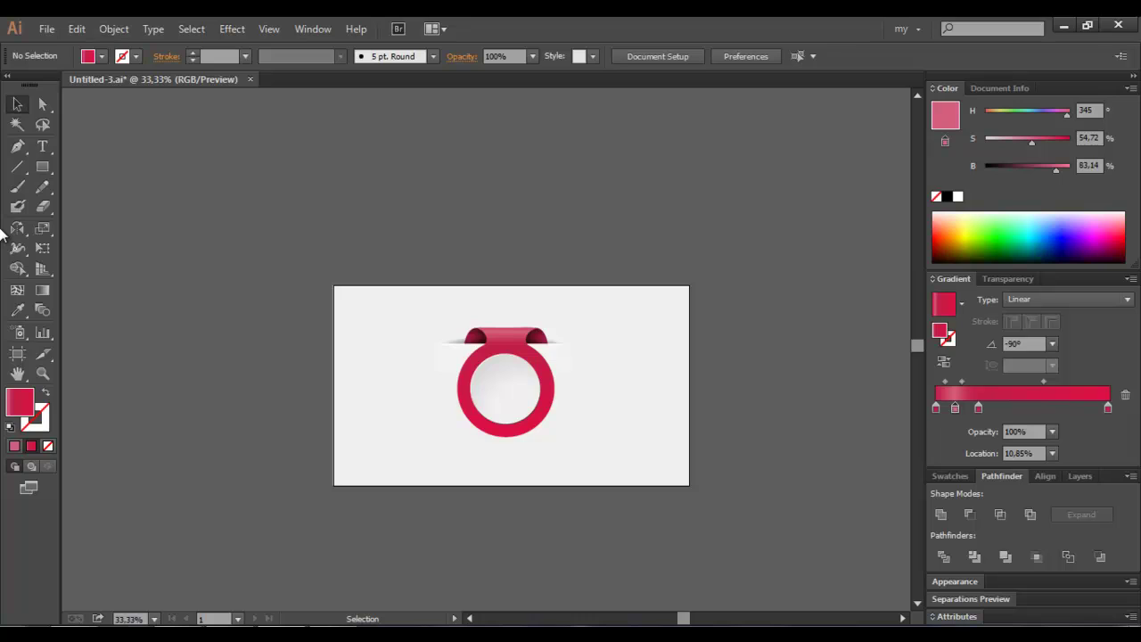
key(ctrl+plus)
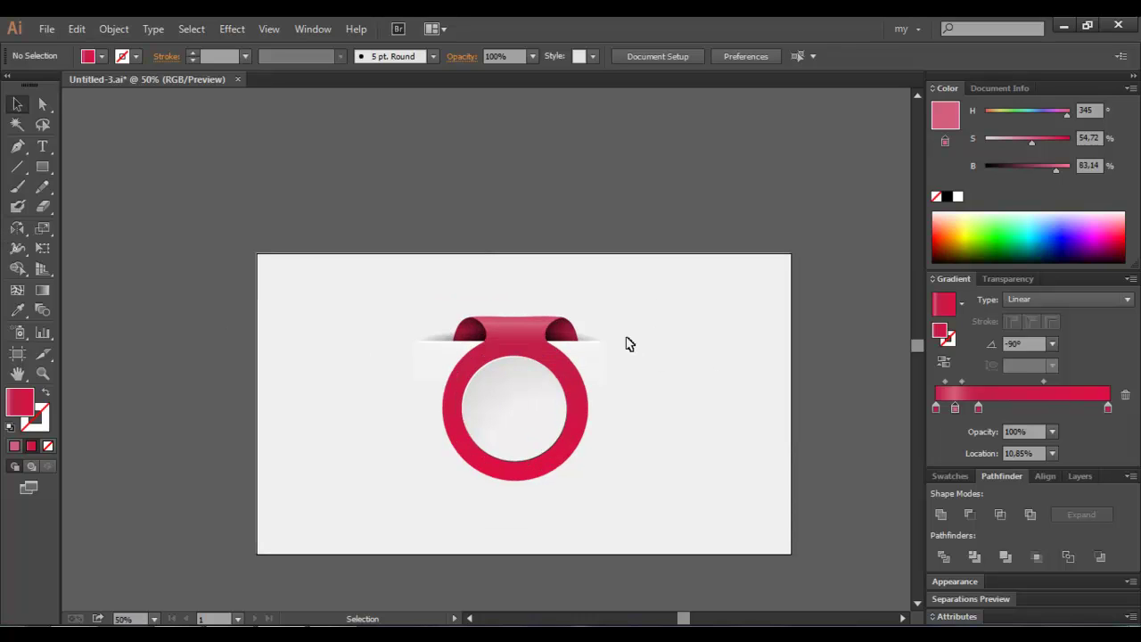
click(602, 364)
shift+click(601, 323)
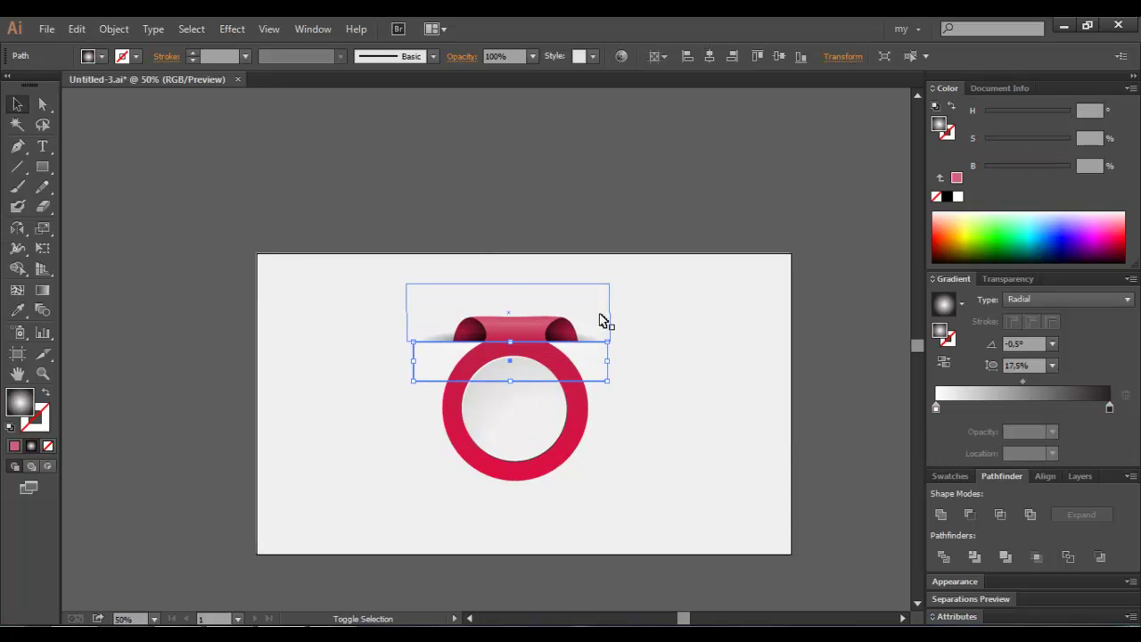
shift+click(597, 347)
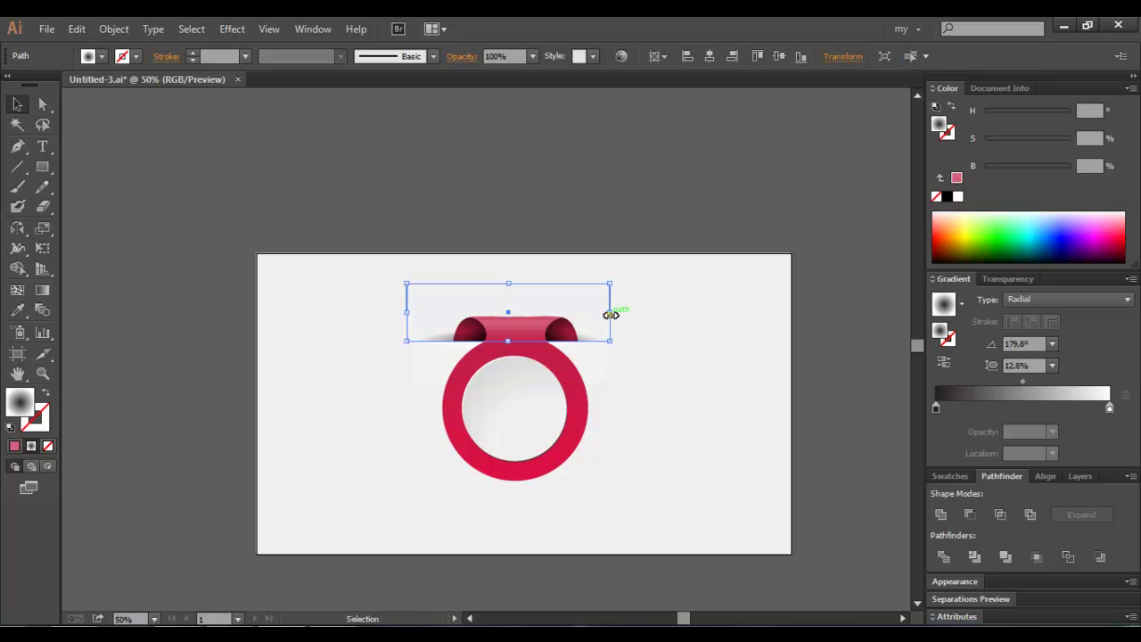
drag(636, 389, 601, 294)
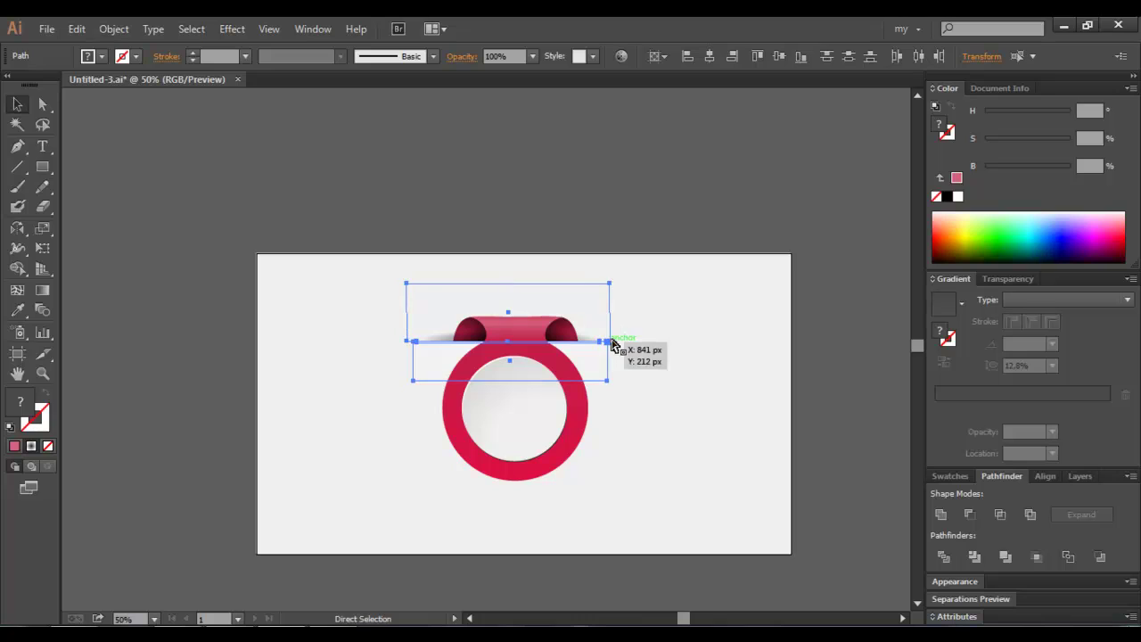
key(ctrl+g)
drag(613, 334, 621, 332)
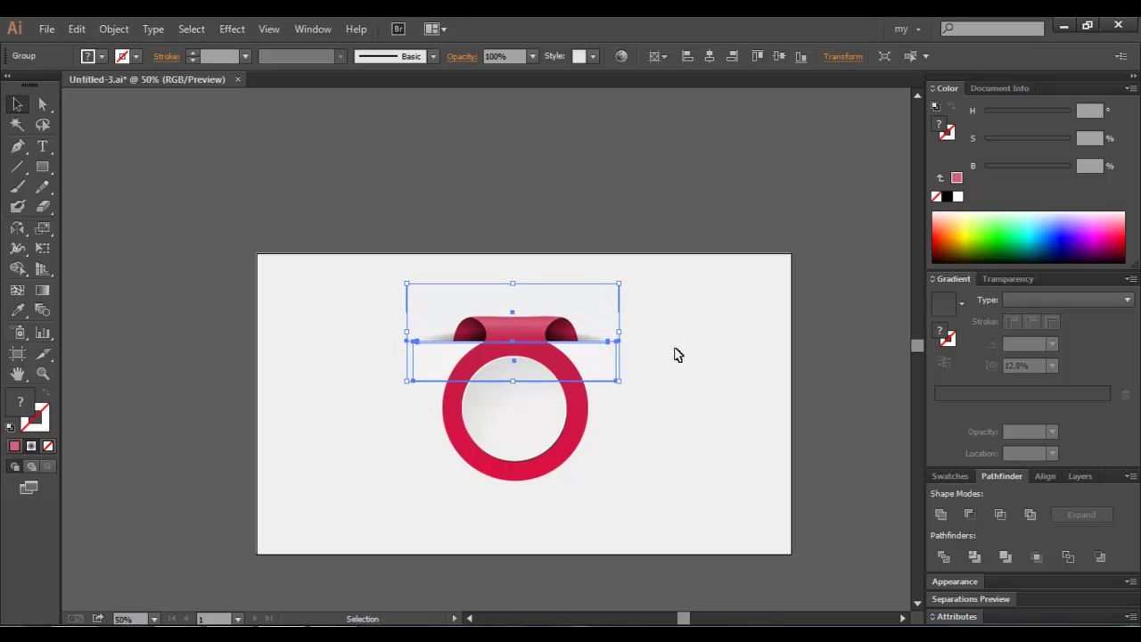
click(671, 355)
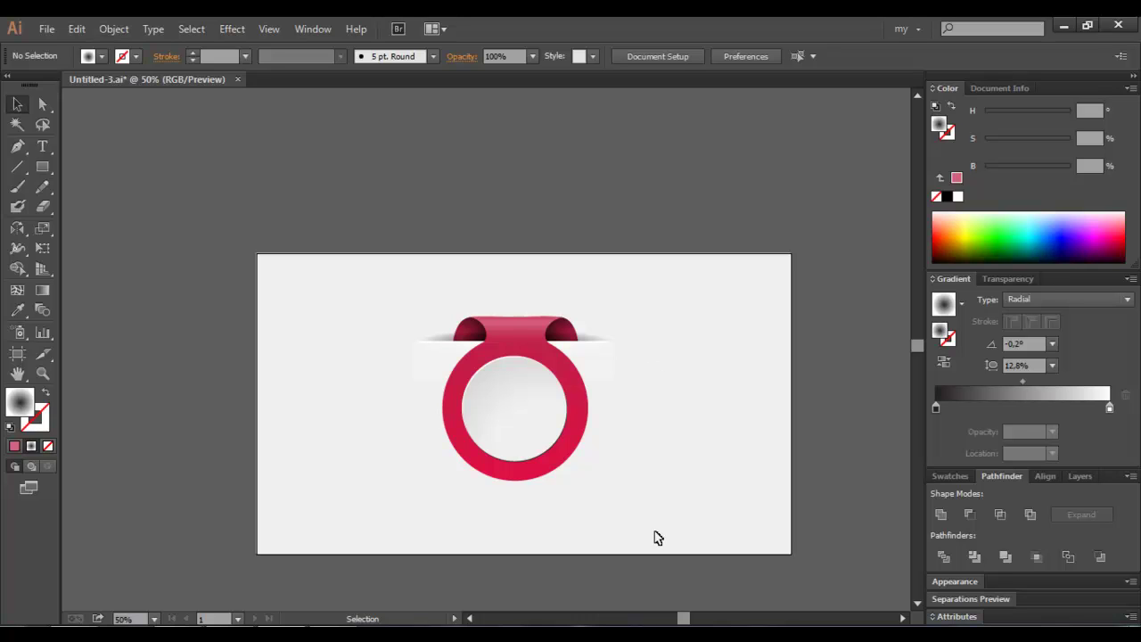
key(ctrl+plus)
key(ctrl+plus)
Create a 1 px Offset Path copy of the crimson ring and fill it white.
click(657, 435)
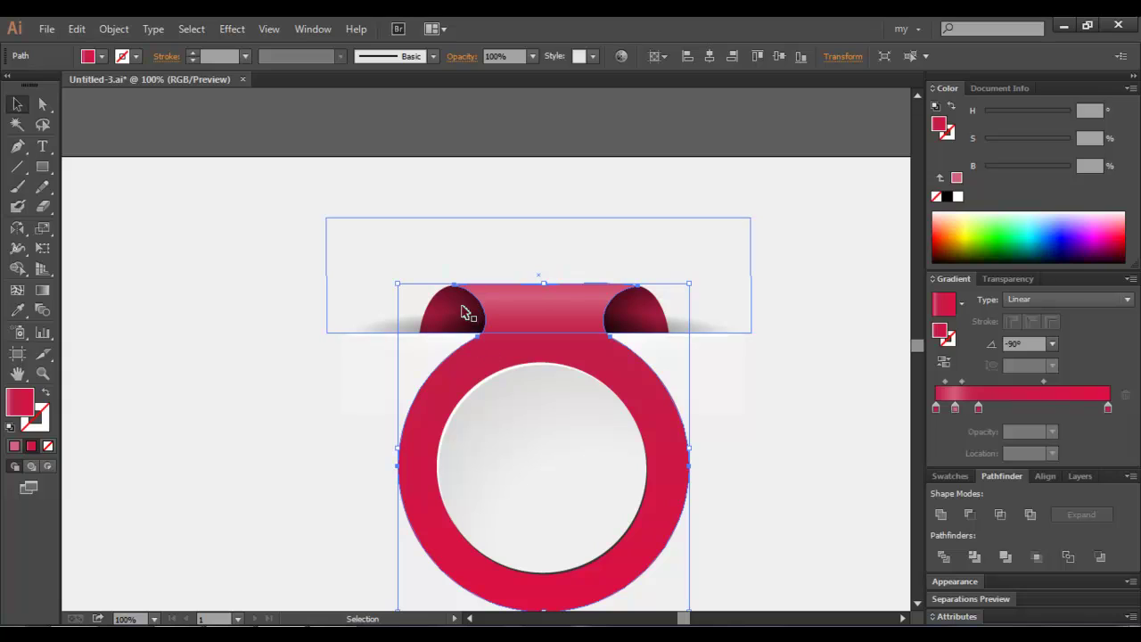
click(150, 30)
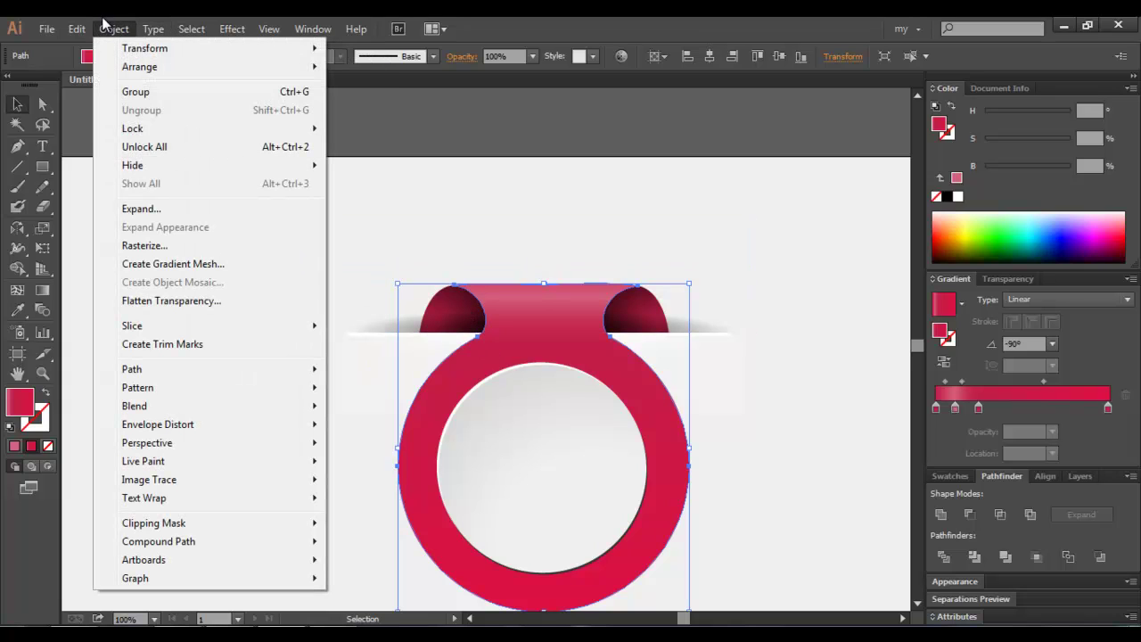
mouse_move(132, 370)
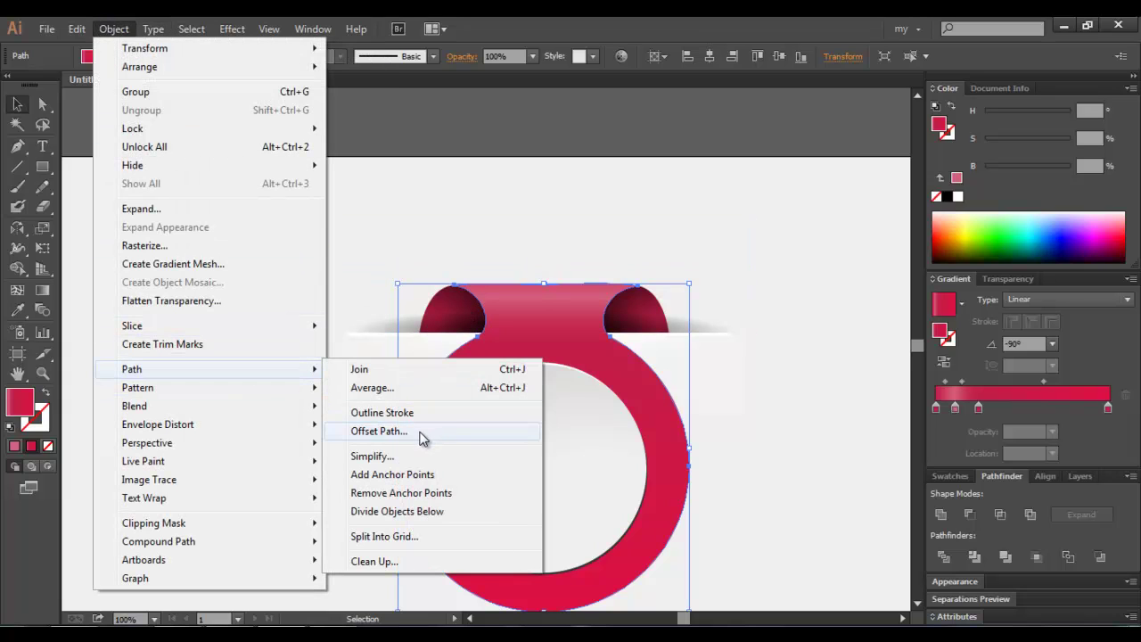
click(425, 436)
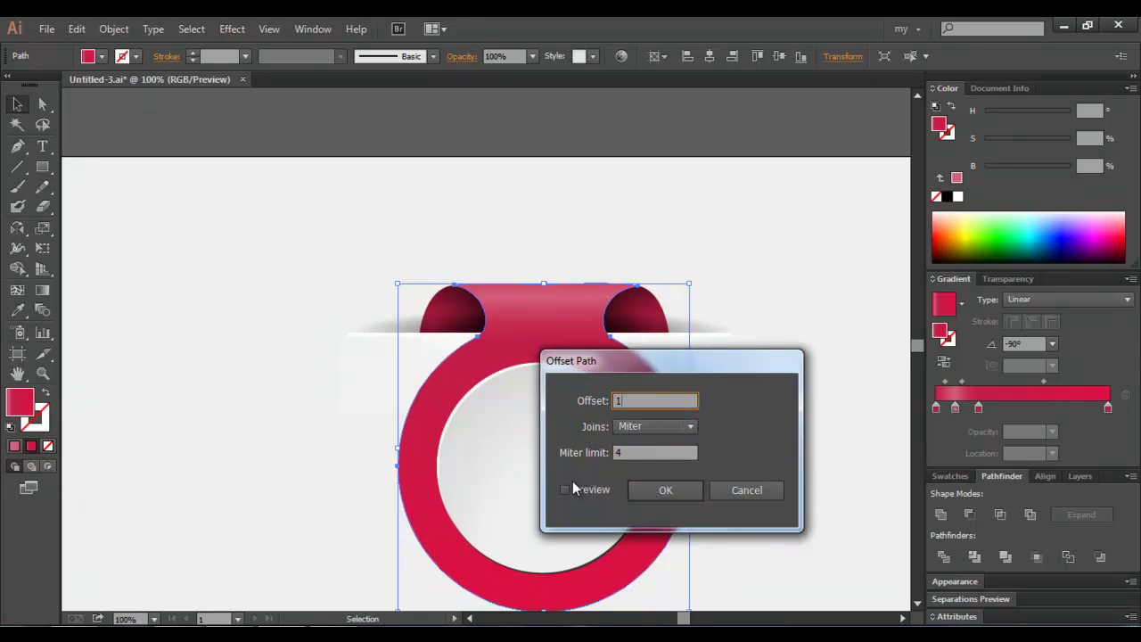
click(572, 489)
click(669, 490)
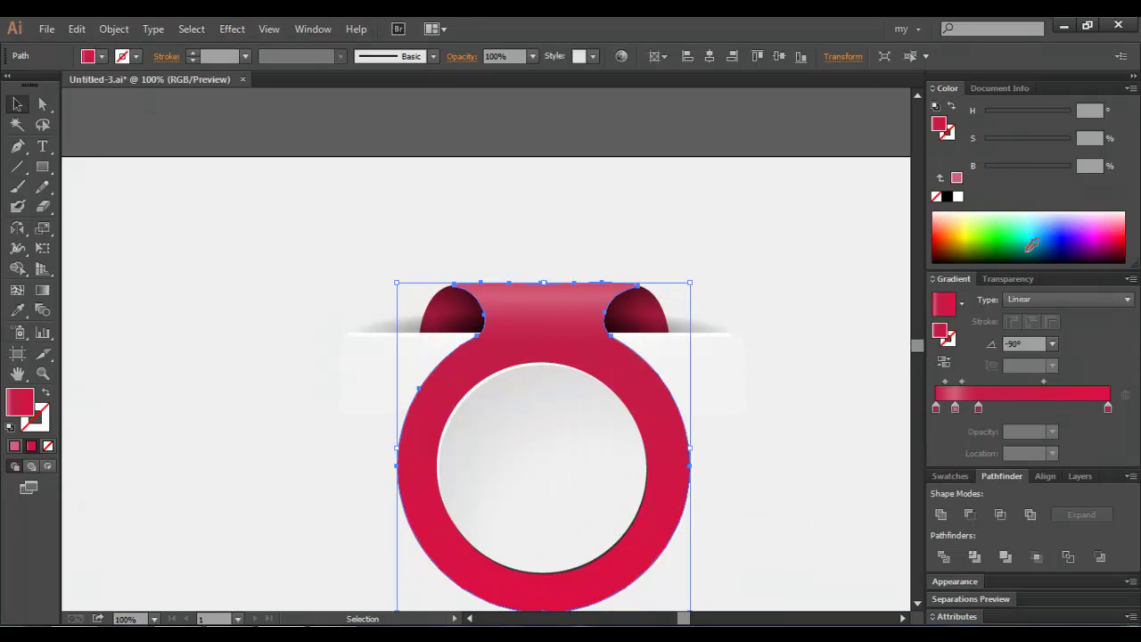
click(958, 196)
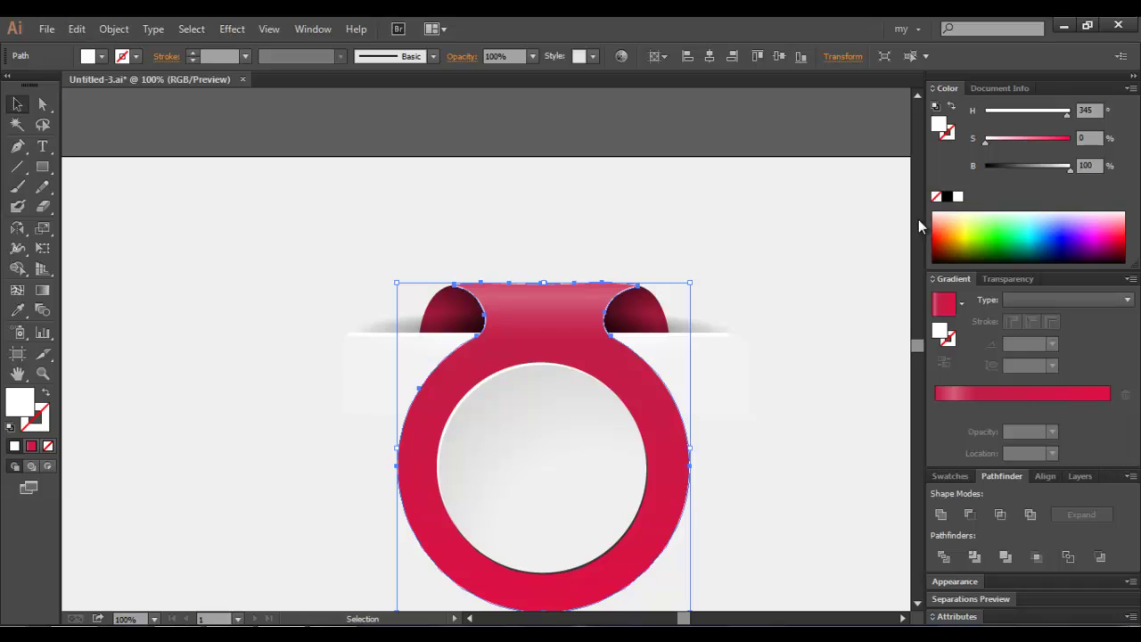
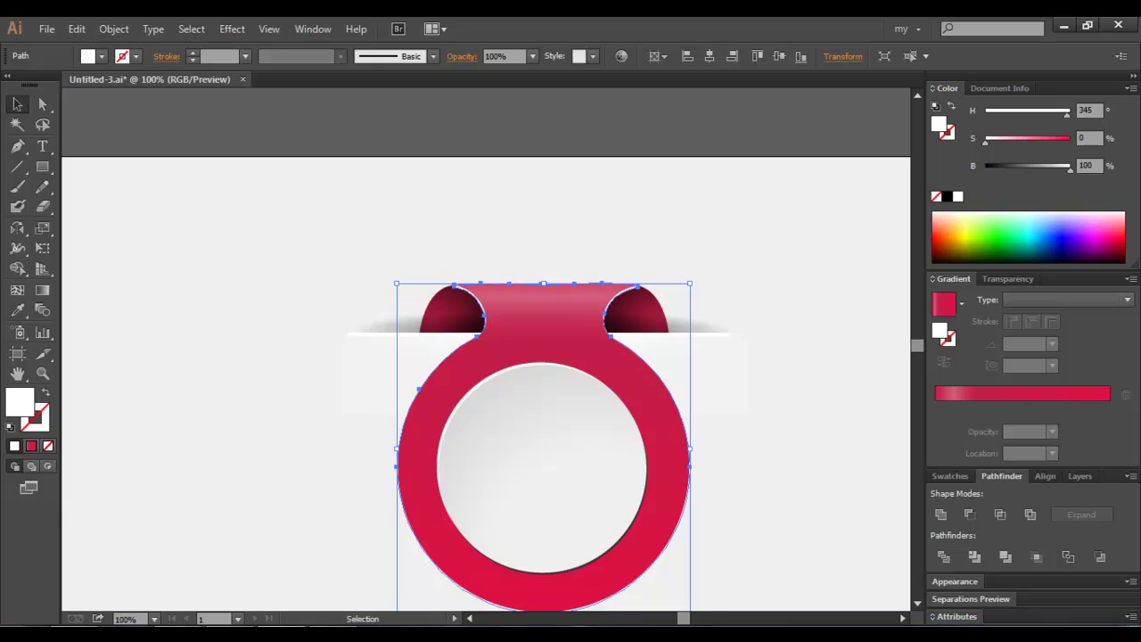
Ungroup the left ribbon fold group into separate paths using group selection.
click(788, 477)
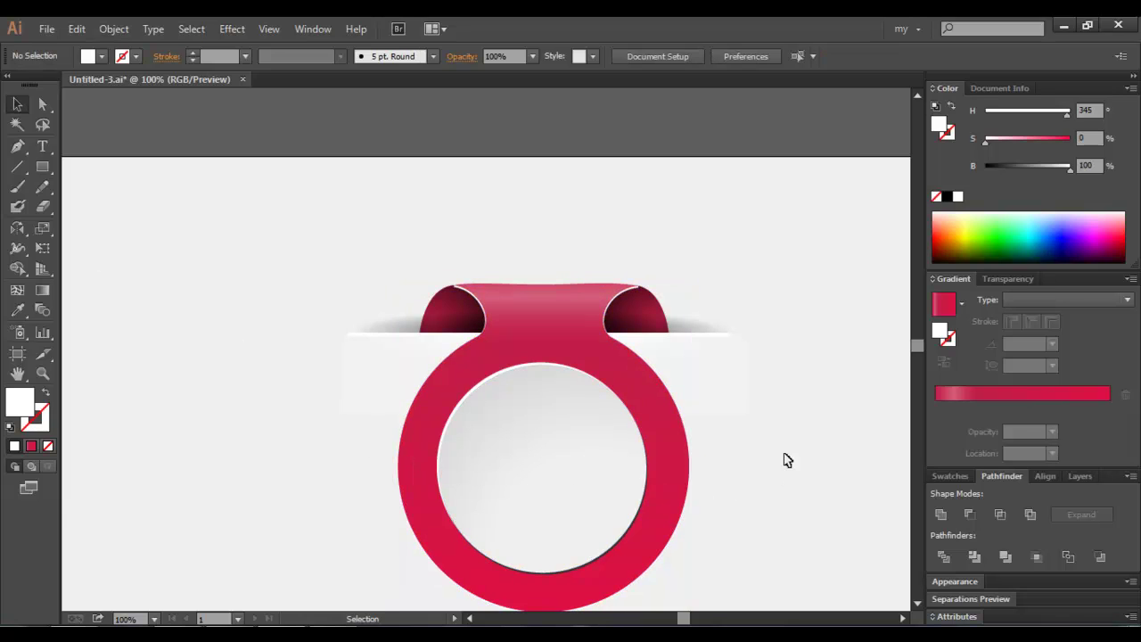
click(646, 317)
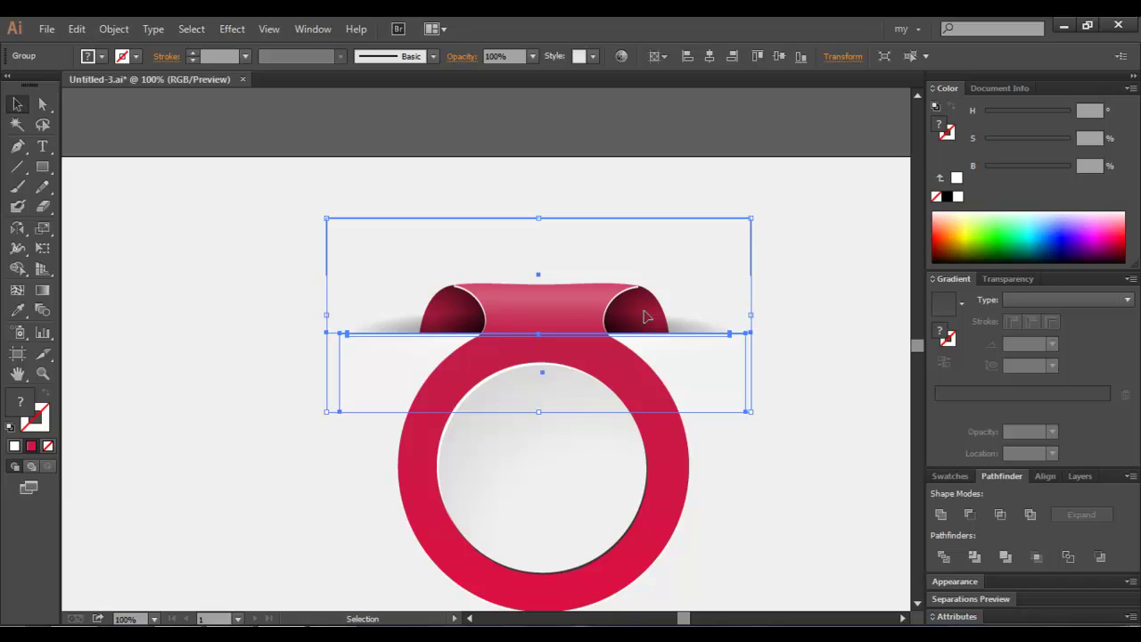
ctrl+click(647, 310)
ctrl+click(646, 310)
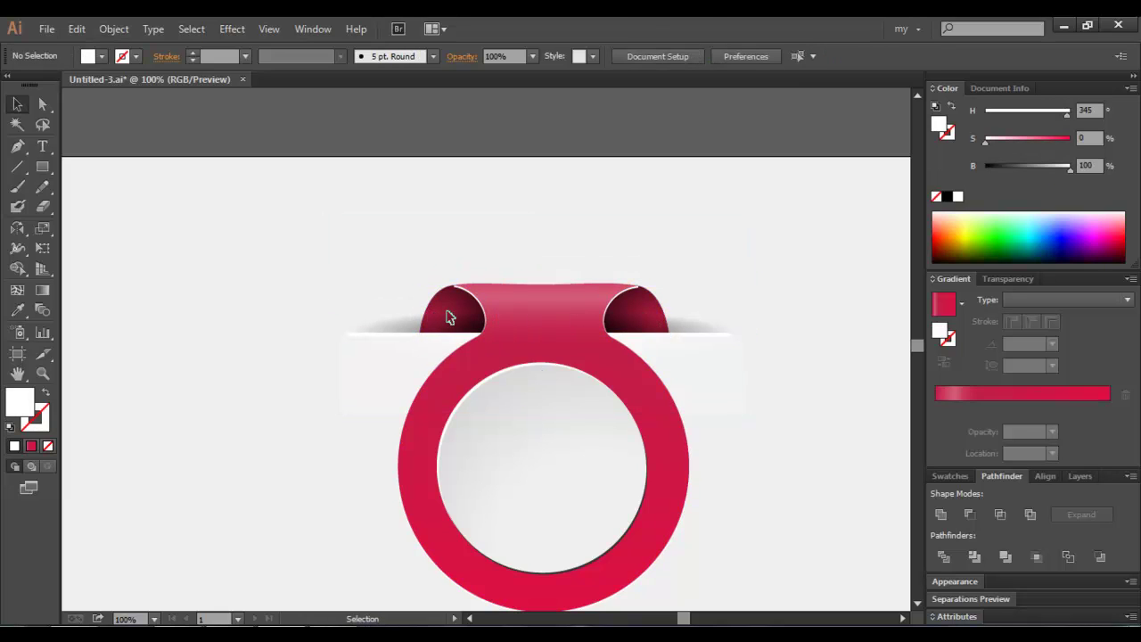
key(ctrl+alt)
alt+click(462, 310)
alt+click(463, 313)
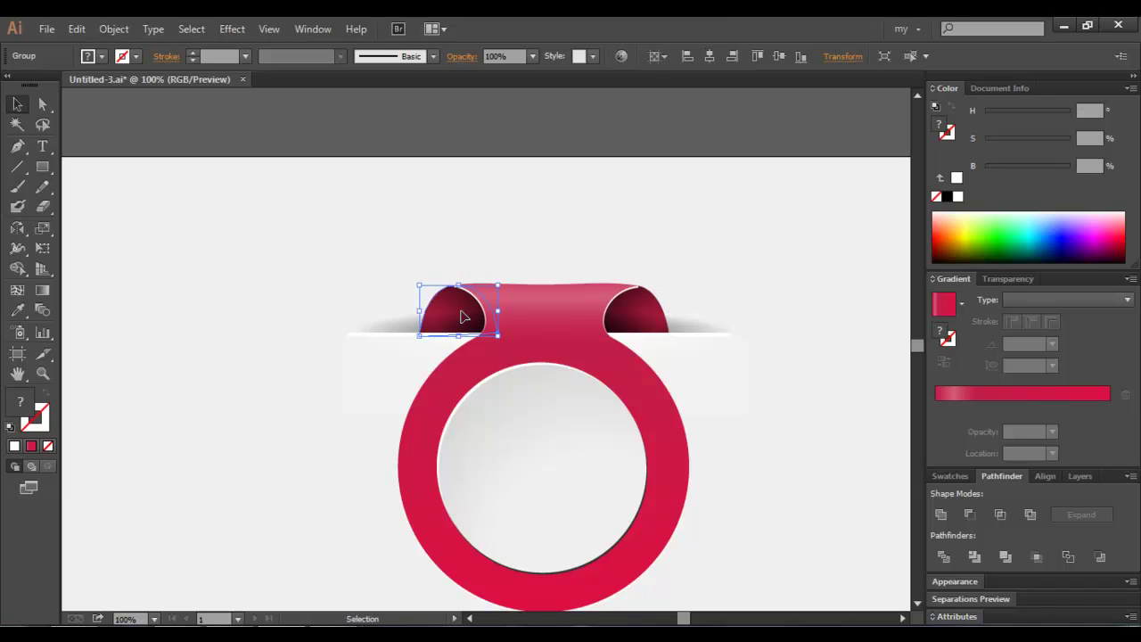
right_click(462, 316)
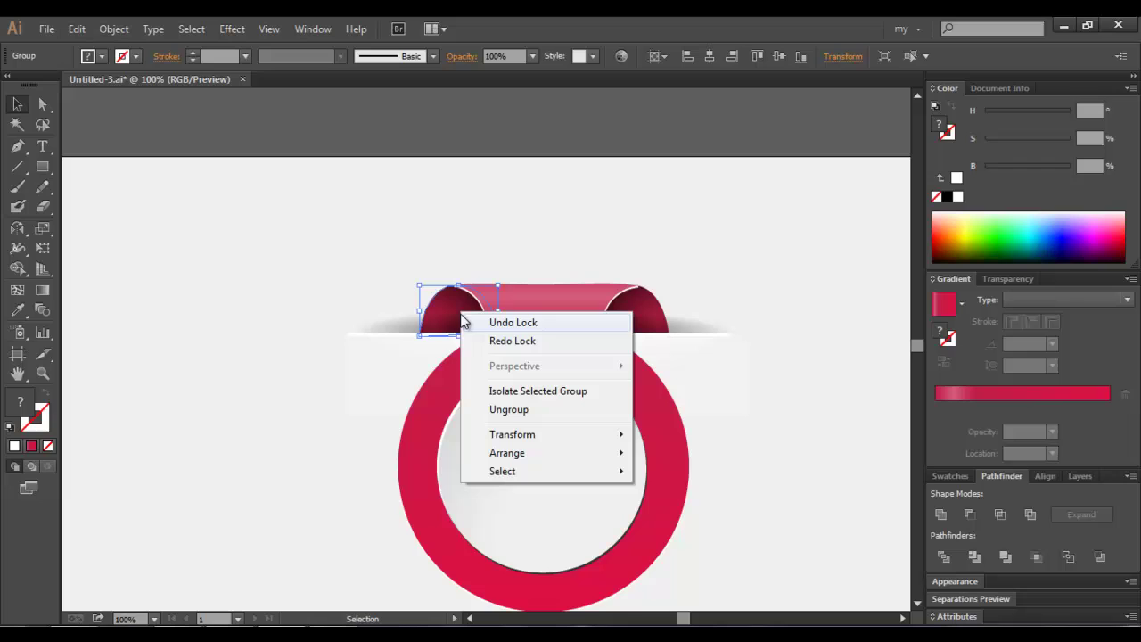
click(503, 408)
Test-move the right fold, undo it, then ungroup the right fold and select its shading piece.
right_click(633, 312)
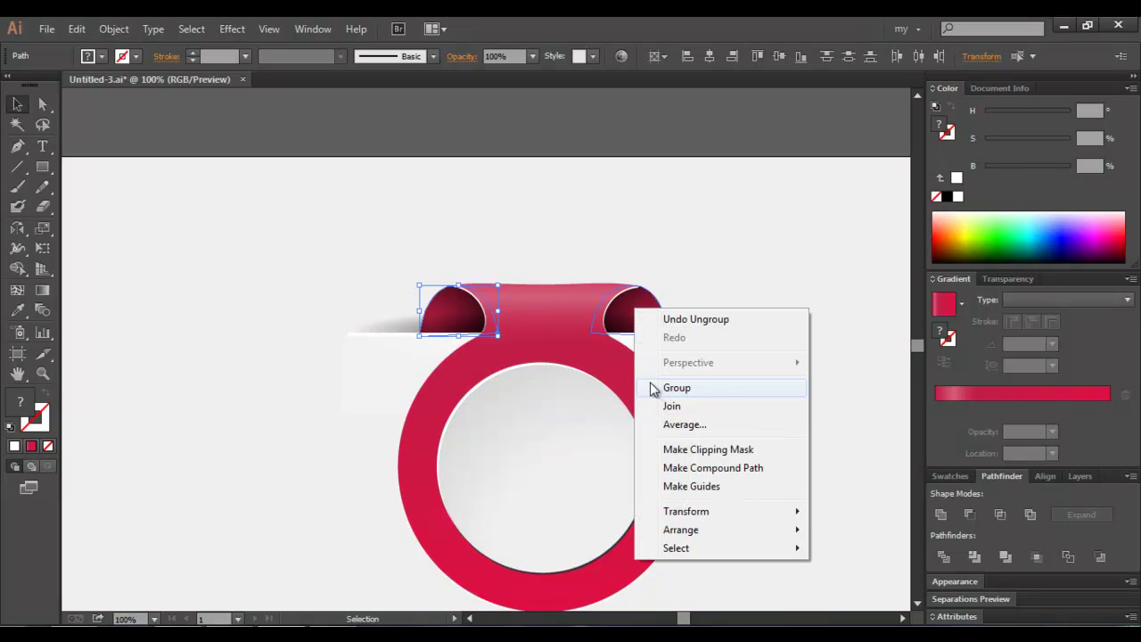
click(825, 377)
right_click(658, 311)
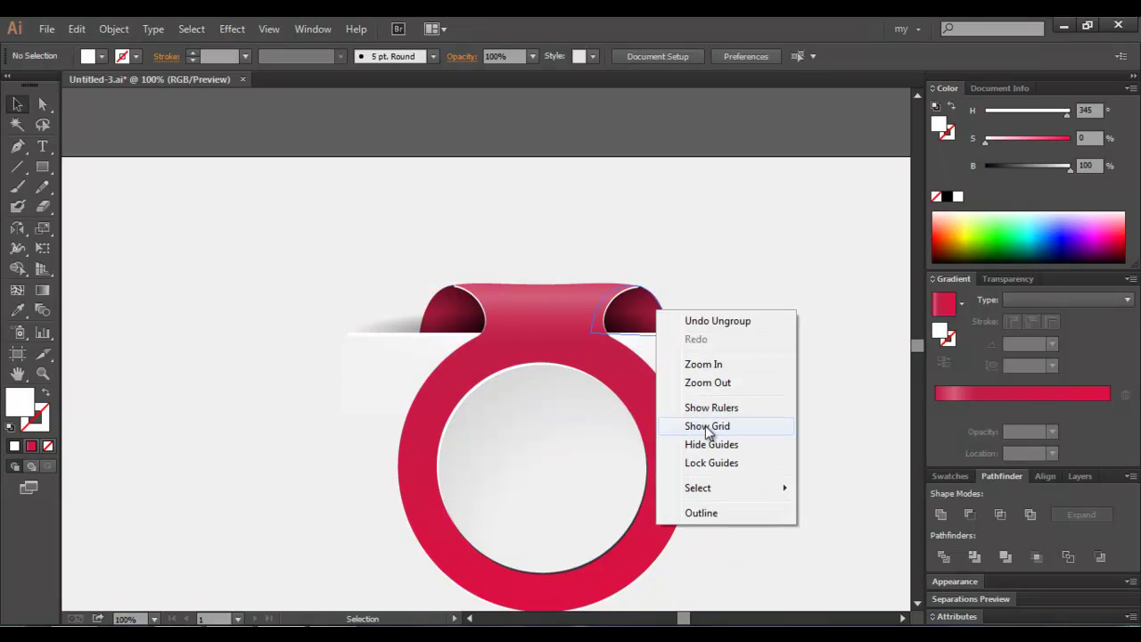
key(Escape)
click(651, 308)
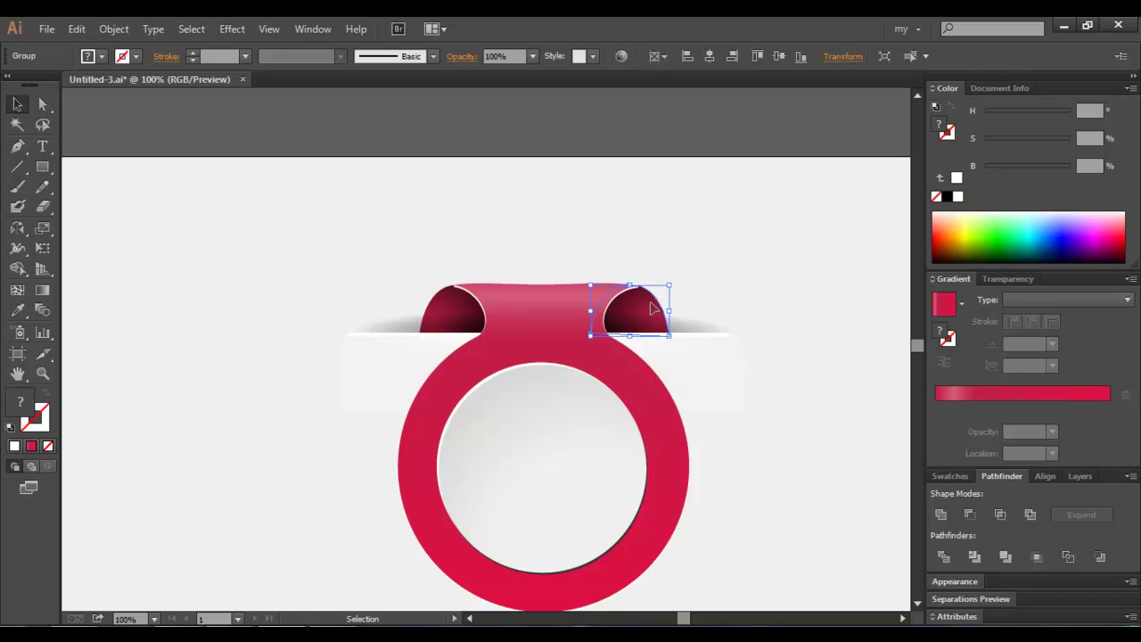
drag(652, 312, 655, 330)
key(ctrl+z)
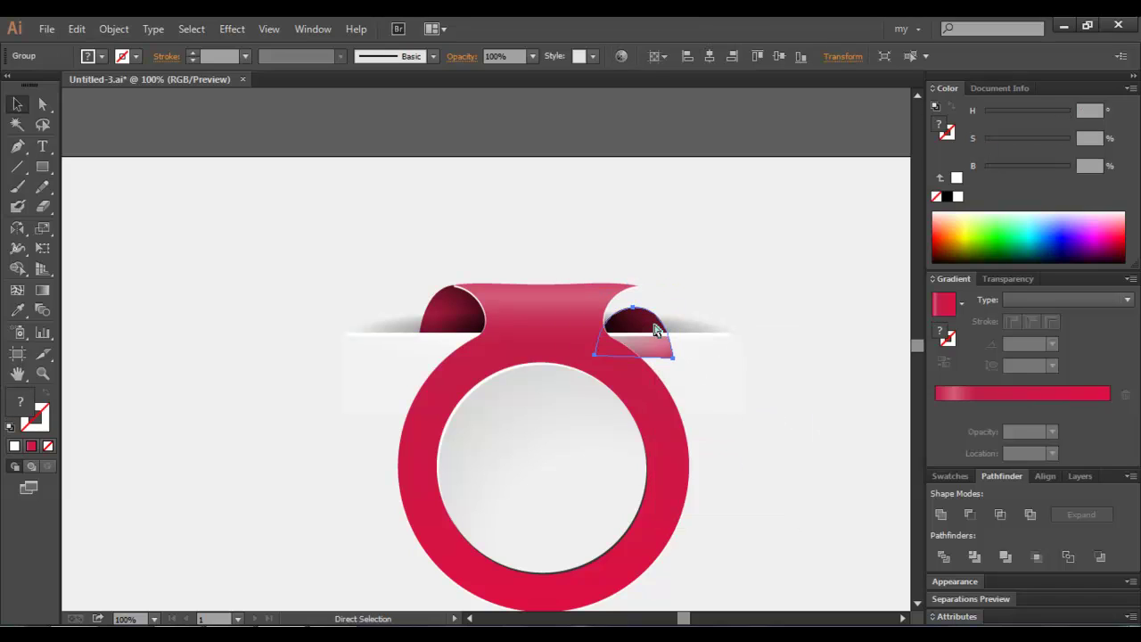
right_click(647, 326)
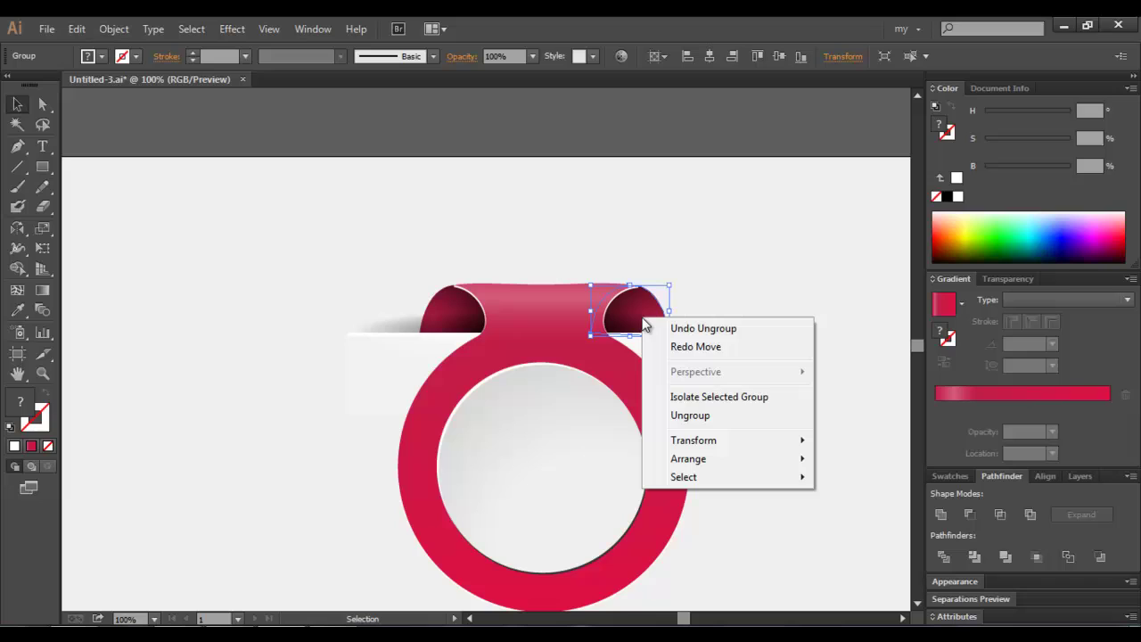
click(684, 415)
click(684, 394)
click(656, 325)
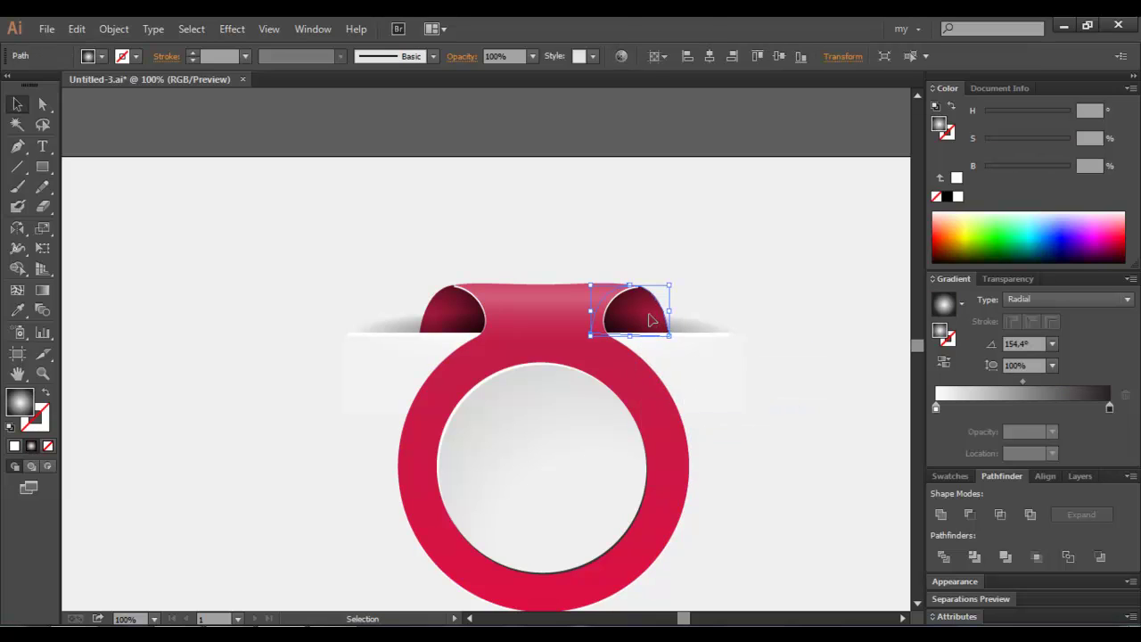
Lock the right fold's shading piece and give its red path a white 1 px offset edge.
click(113, 29)
click(372, 132)
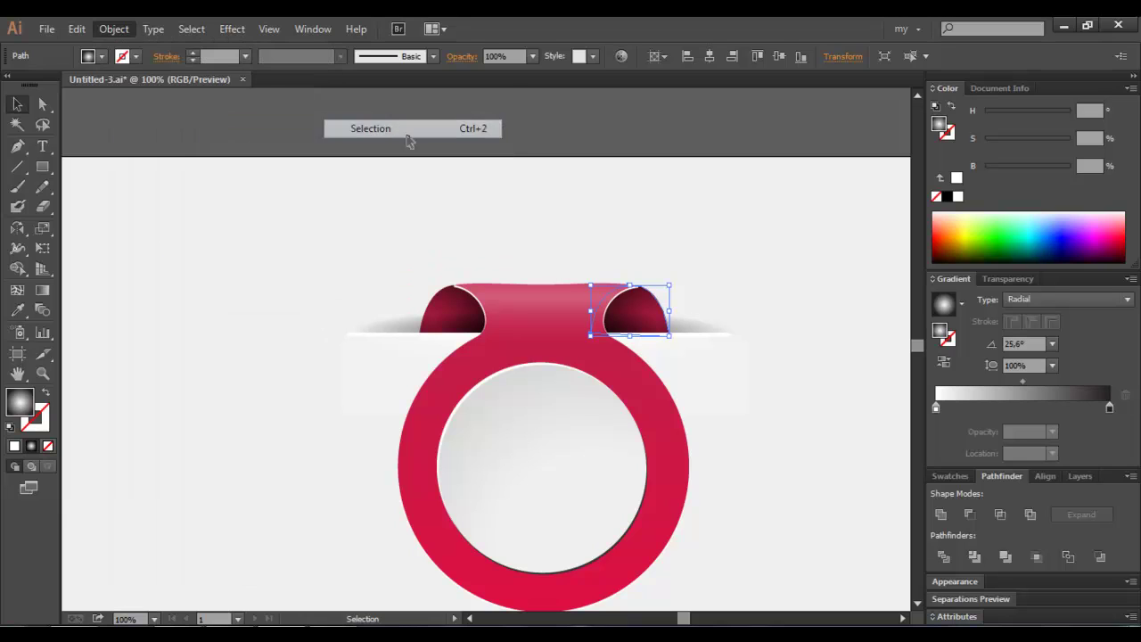
click(655, 325)
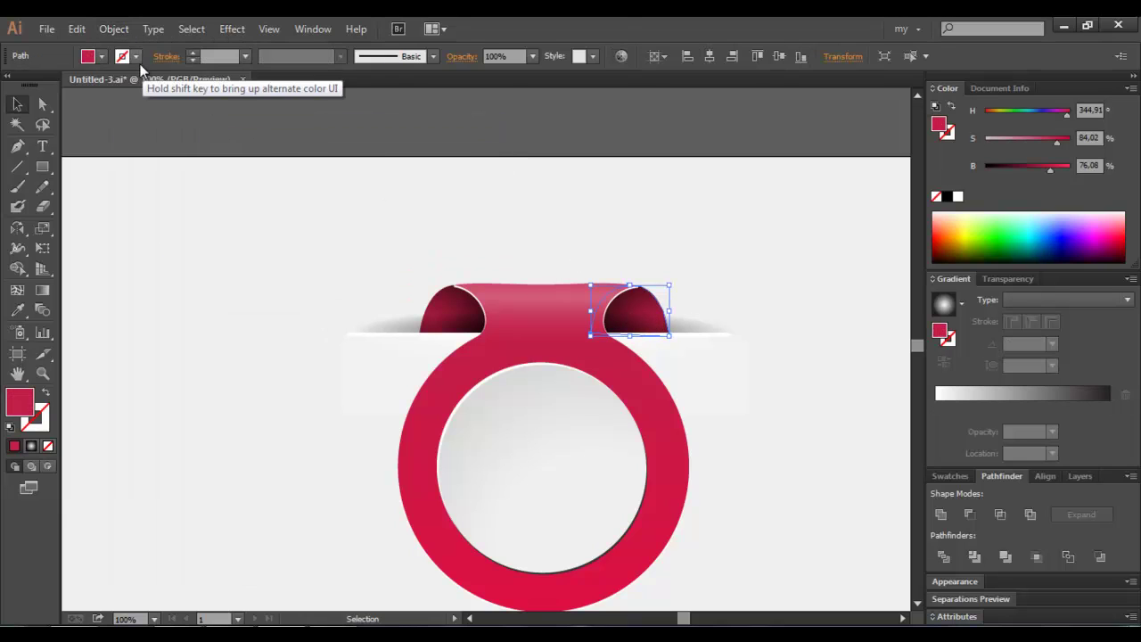
click(116, 30)
mouse_move(132, 369)
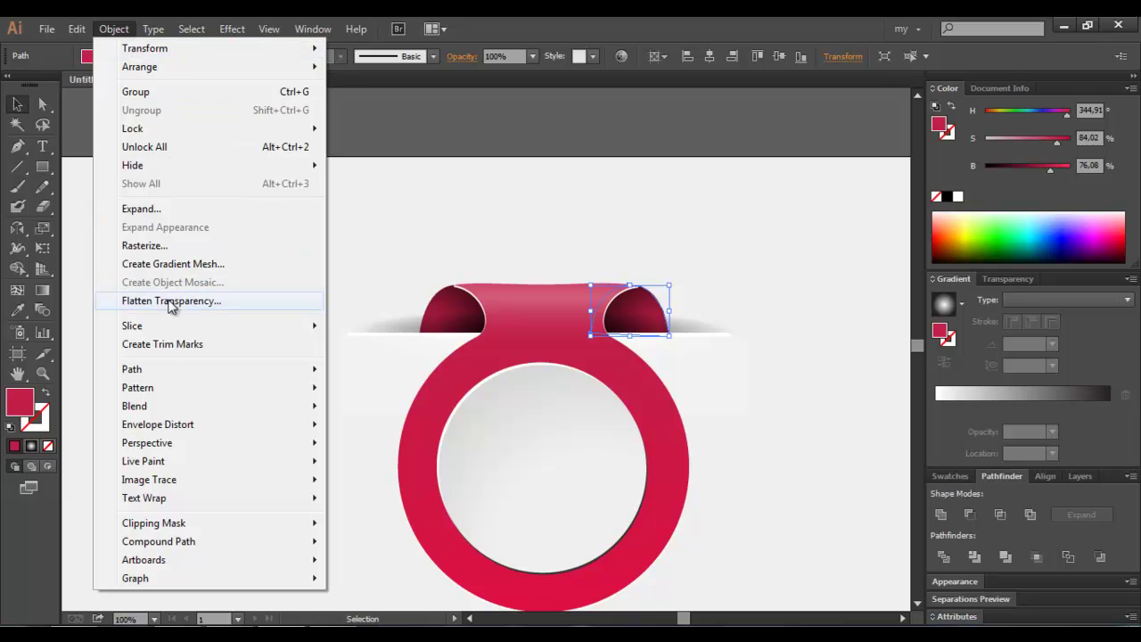
click(413, 430)
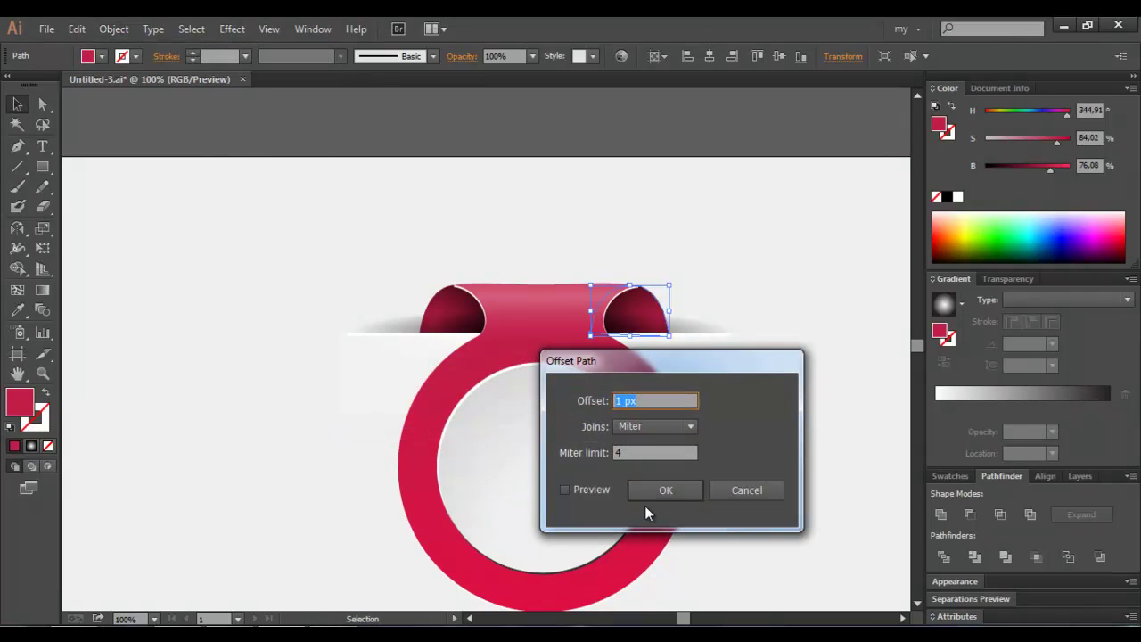
click(610, 490)
click(647, 490)
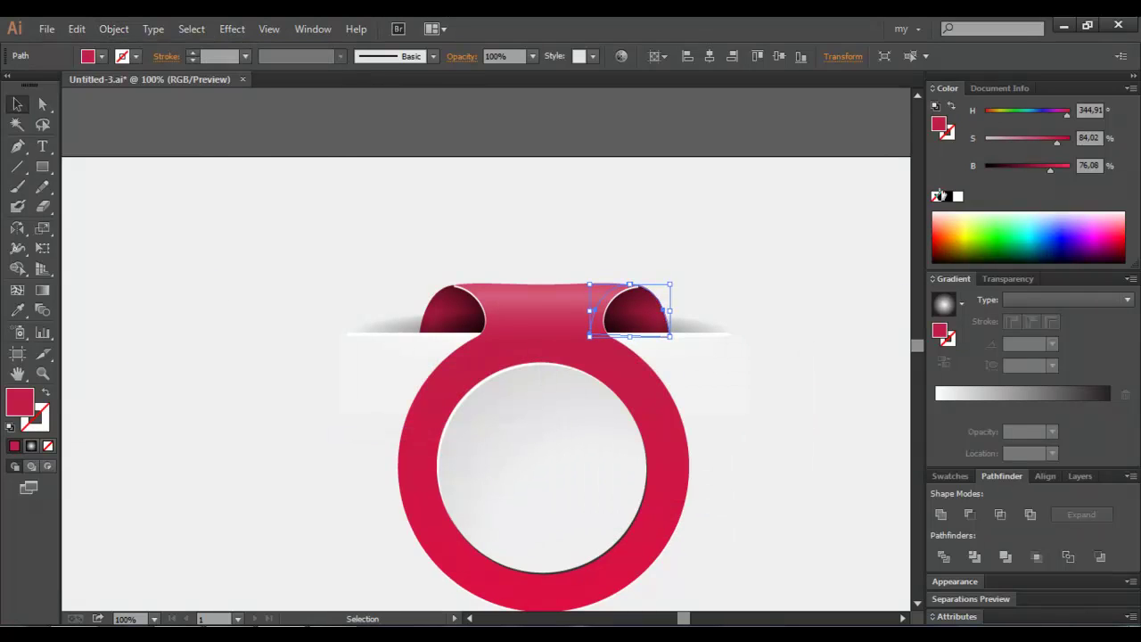
click(957, 197)
click(847, 342)
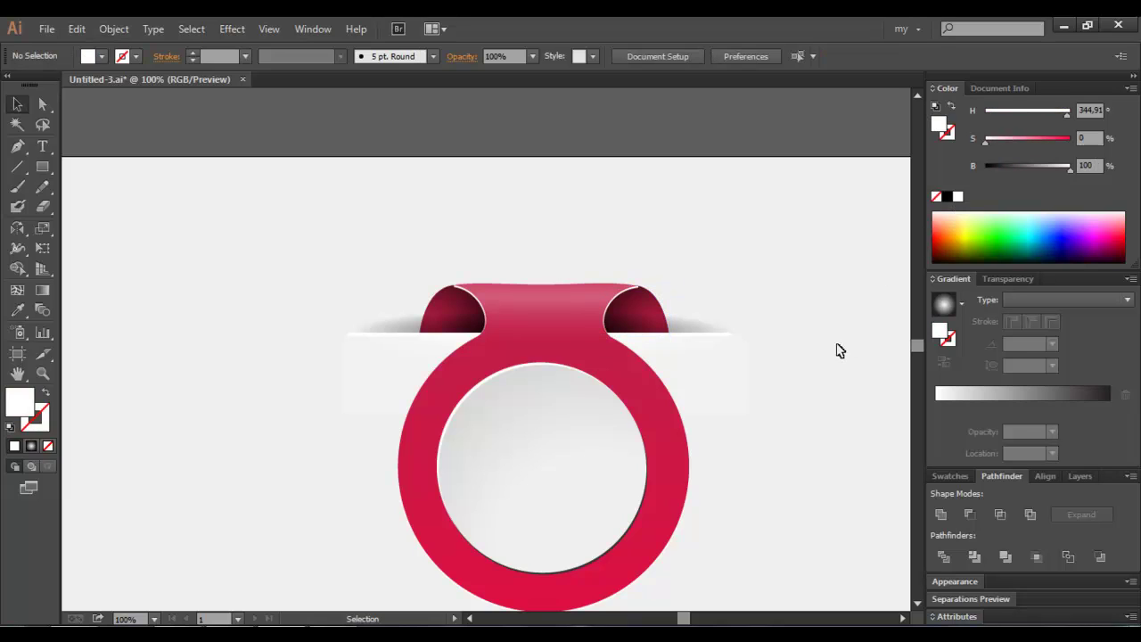
Add a white 1 px offset edge to the left fold's red piece.
click(449, 321)
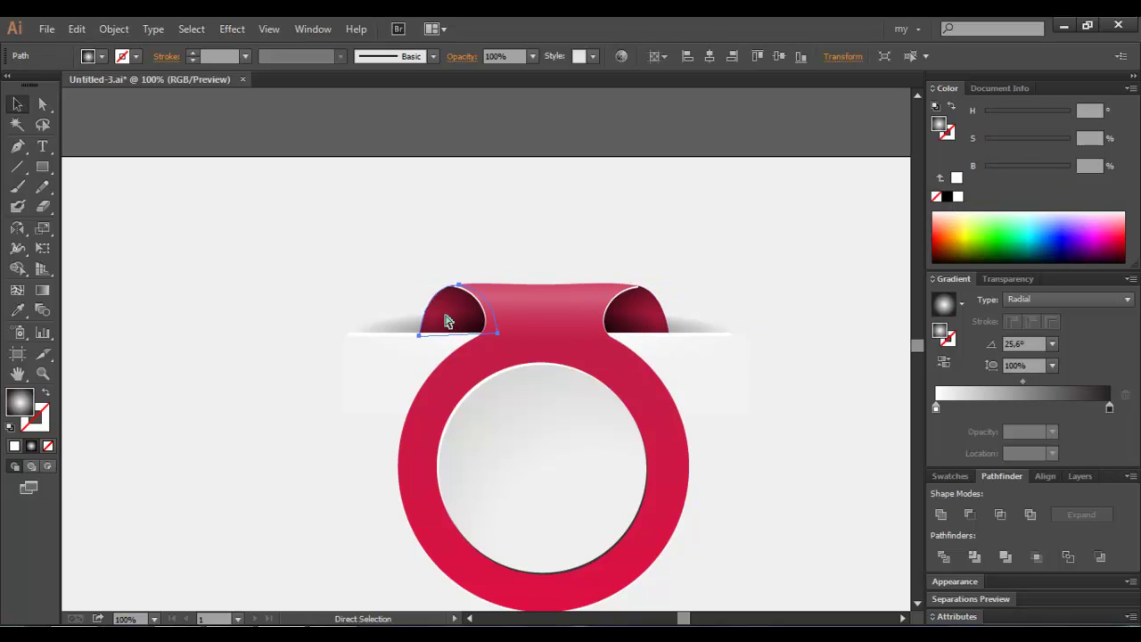
click(114, 28)
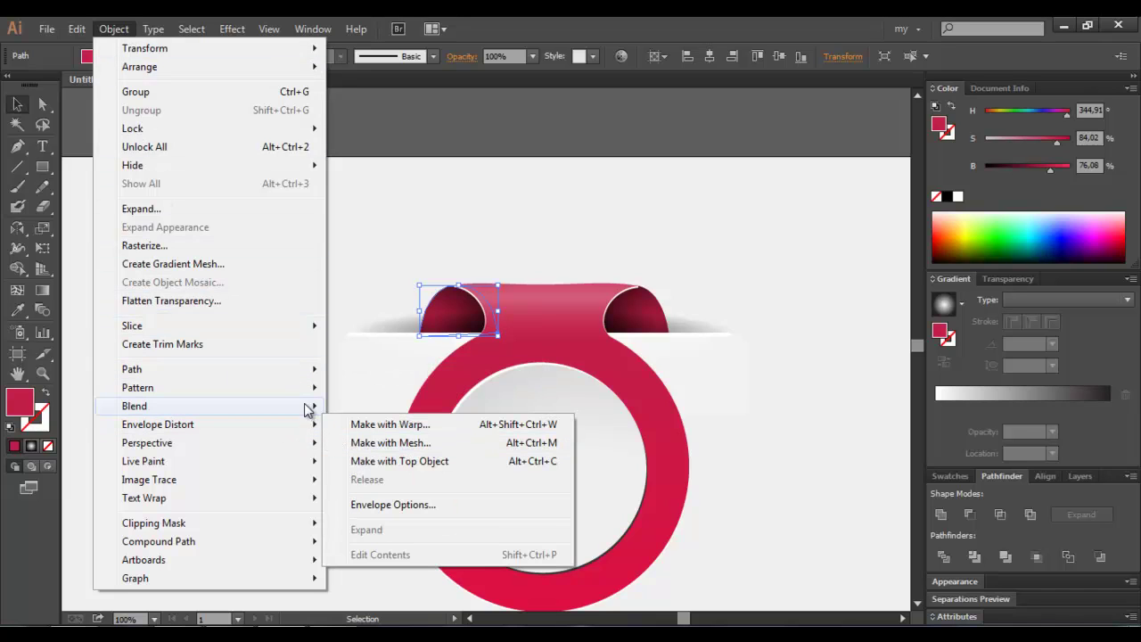
mouse_move(132, 368)
click(406, 431)
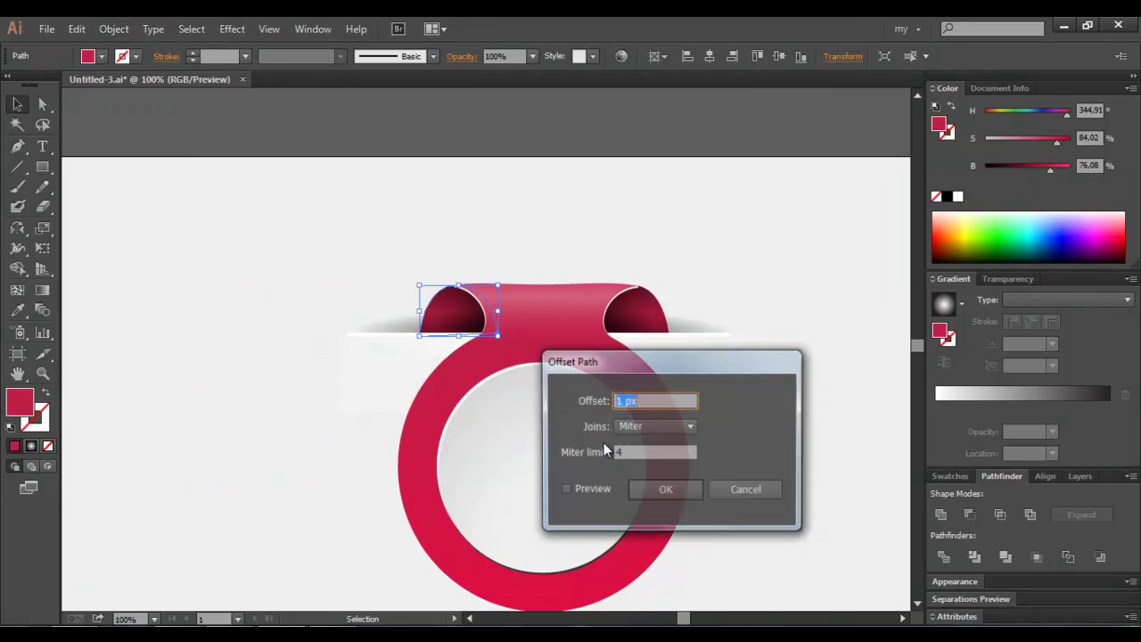
click(591, 490)
click(659, 489)
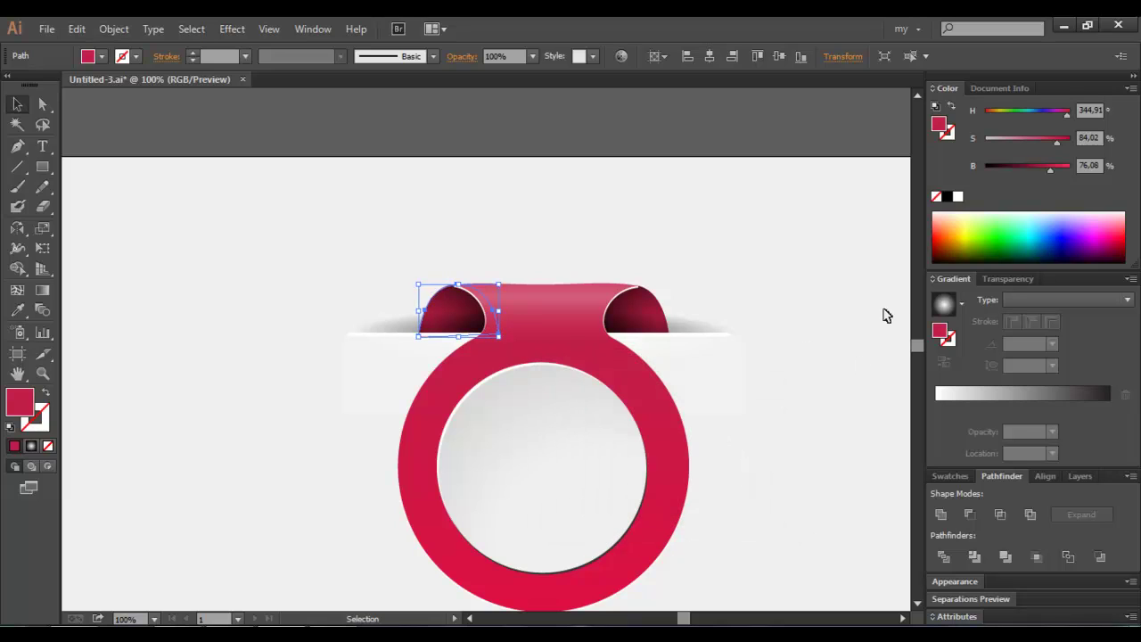
click(956, 197)
click(772, 392)
Zoom in on the left fold and select its white offset edge paths.
key(z)
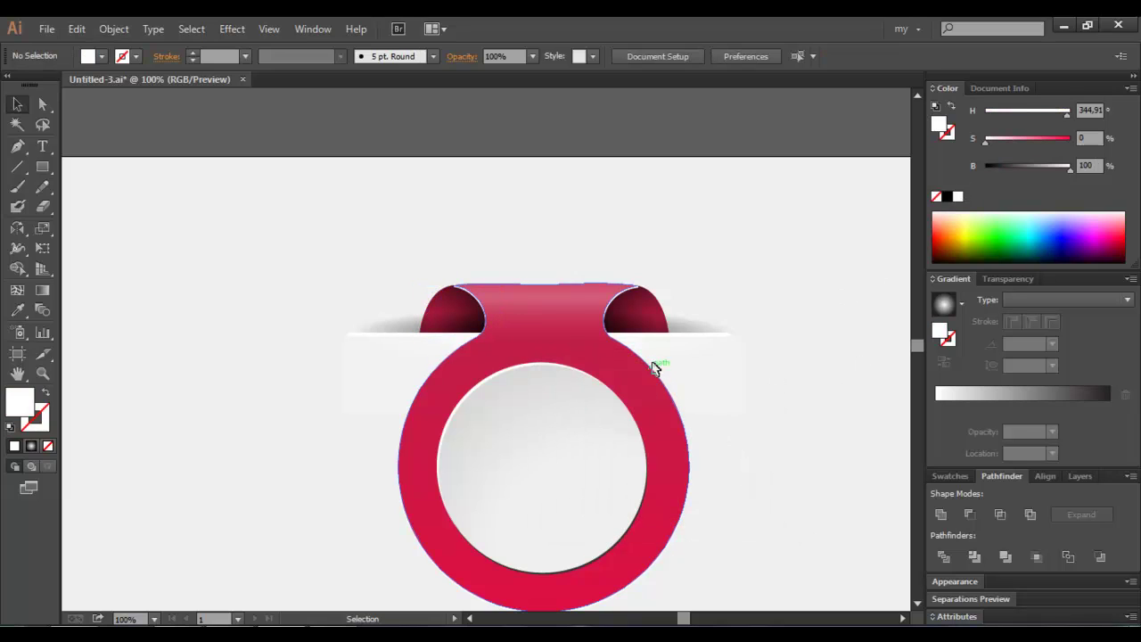
drag(406, 246, 499, 332)
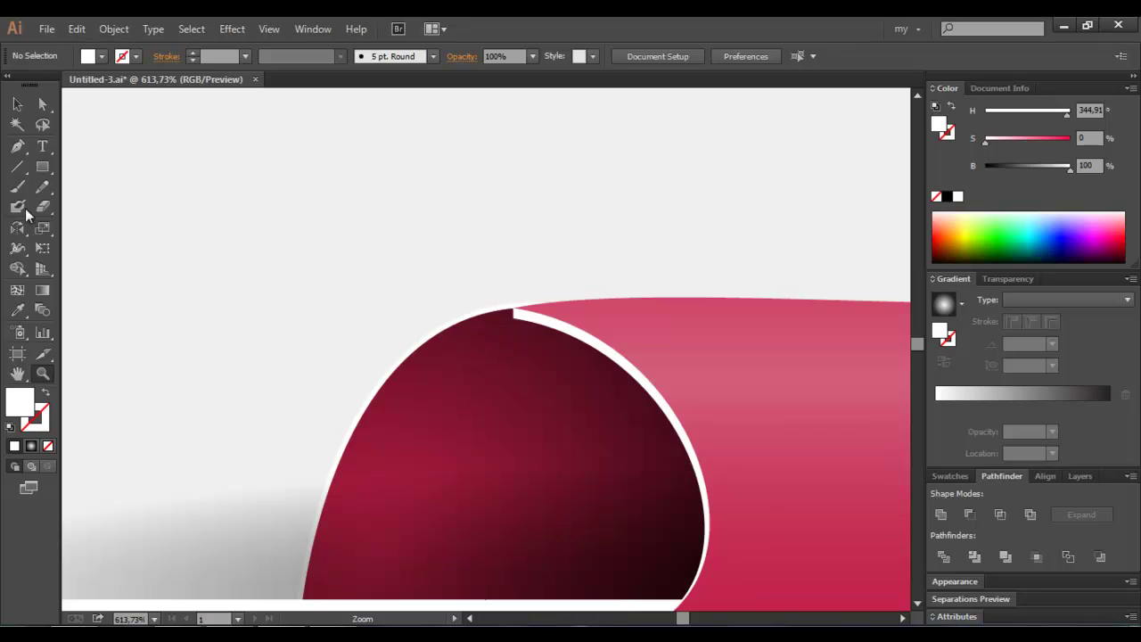
click(17, 105)
scroll(419, 141, down, 3)
click(503, 253)
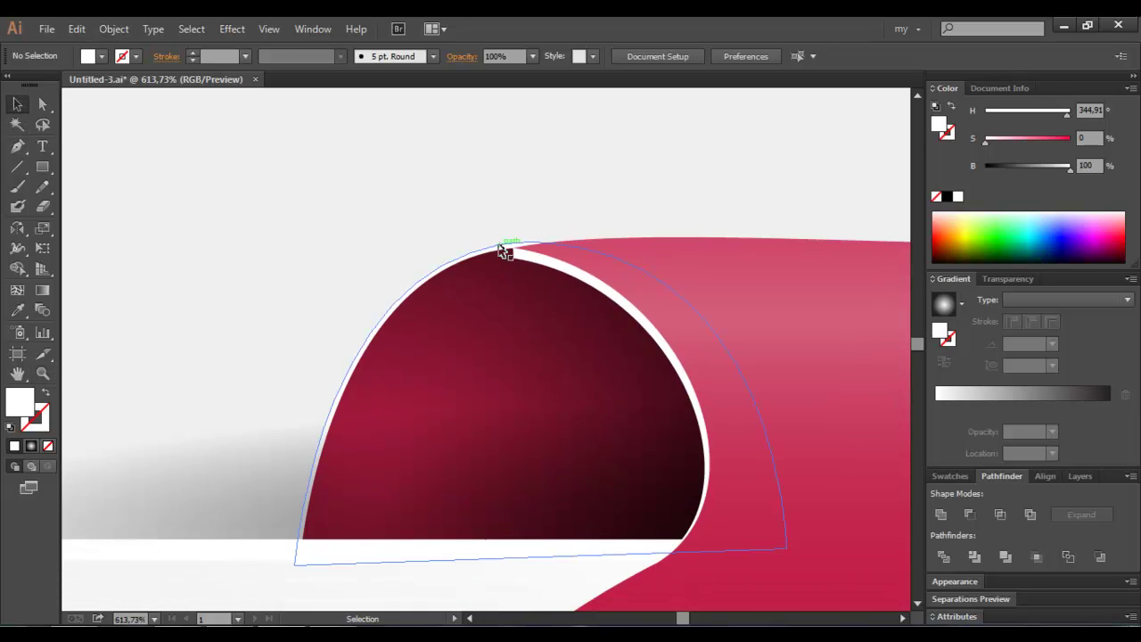
click(502, 252)
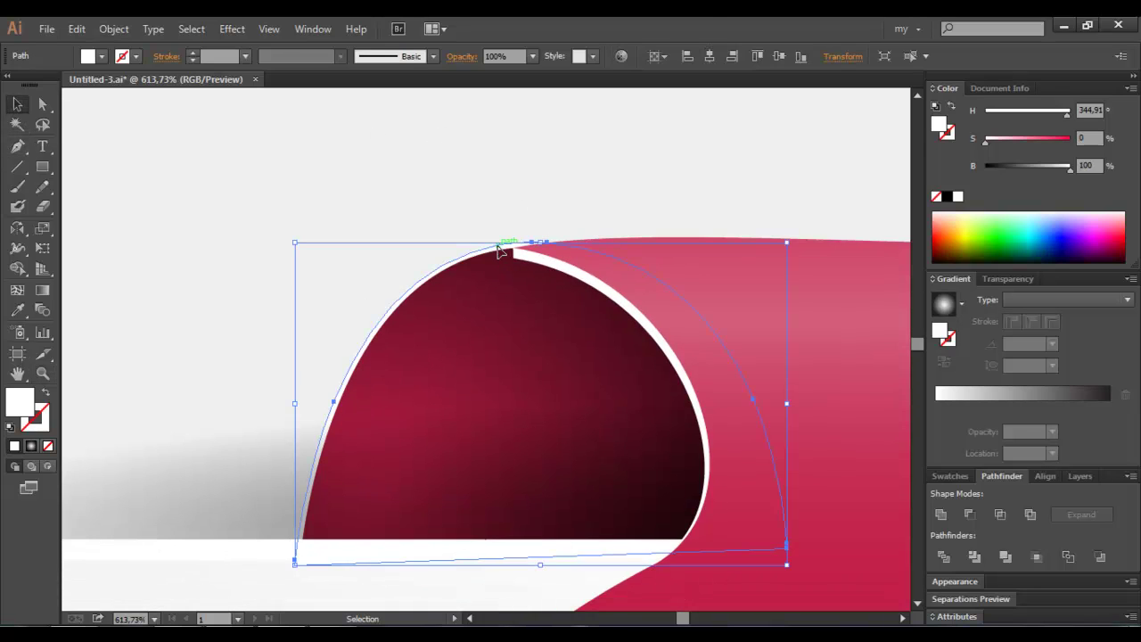
drag(473, 219, 479, 289)
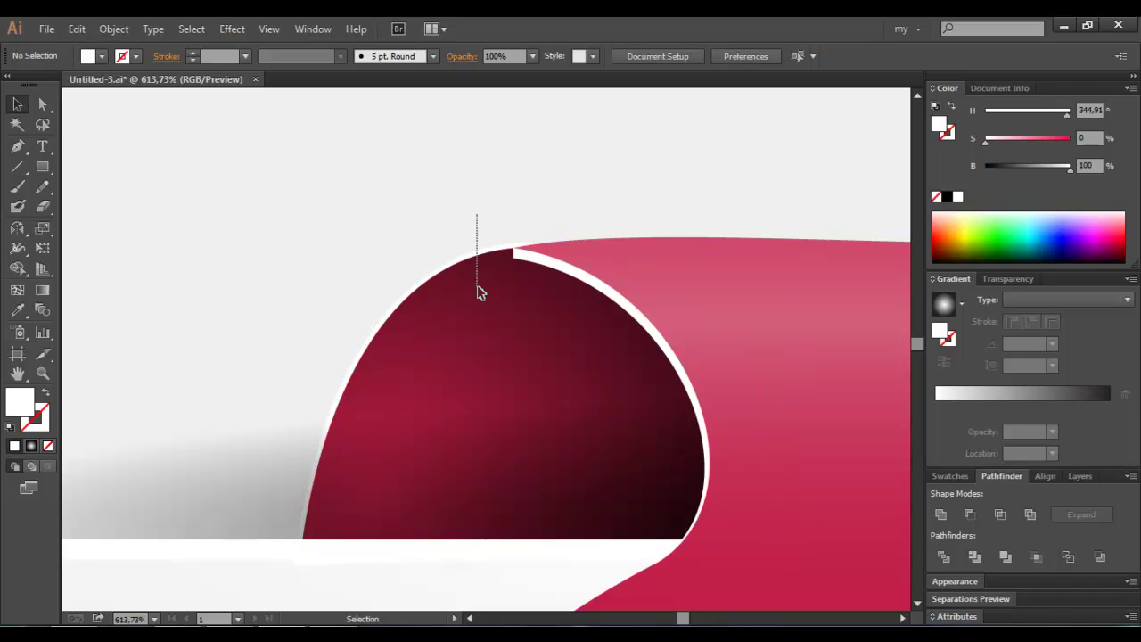
drag(547, 259, 550, 235)
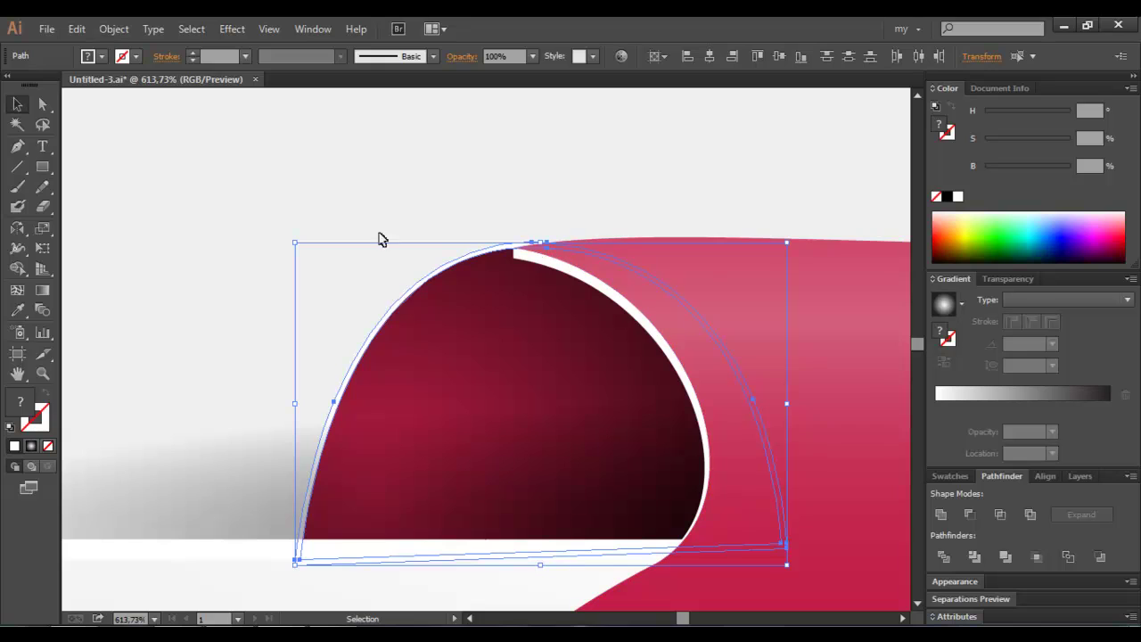
Trial-shrink the white edge, undo it, then zoom out and deselect.
drag(296, 242, 299, 250)
click(374, 194)
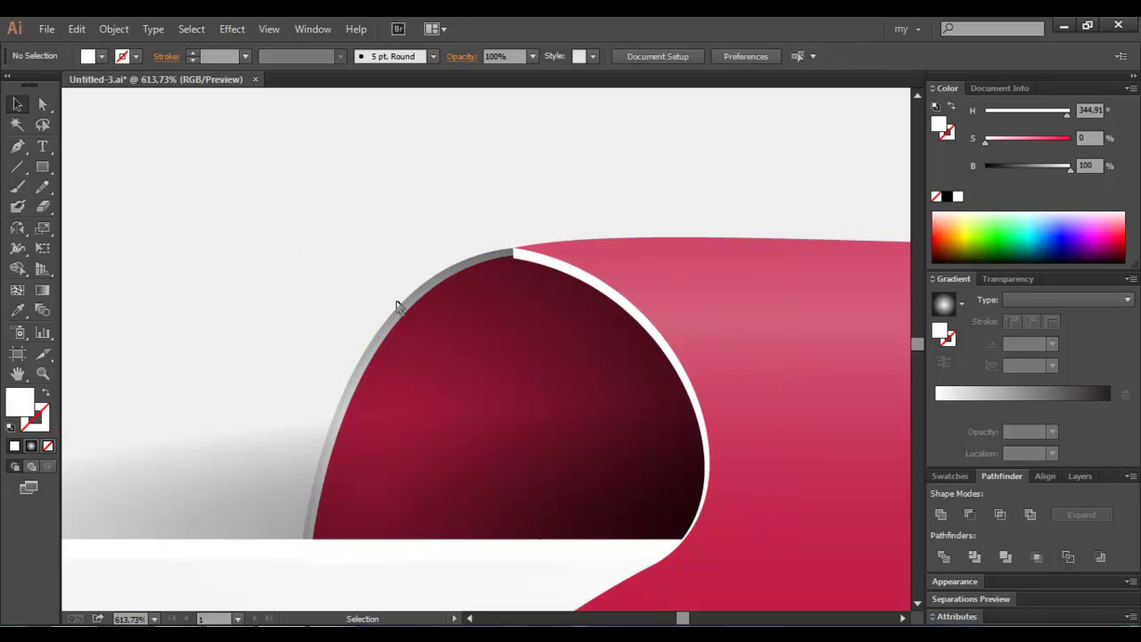
key(ctrl+z)
click(324, 243)
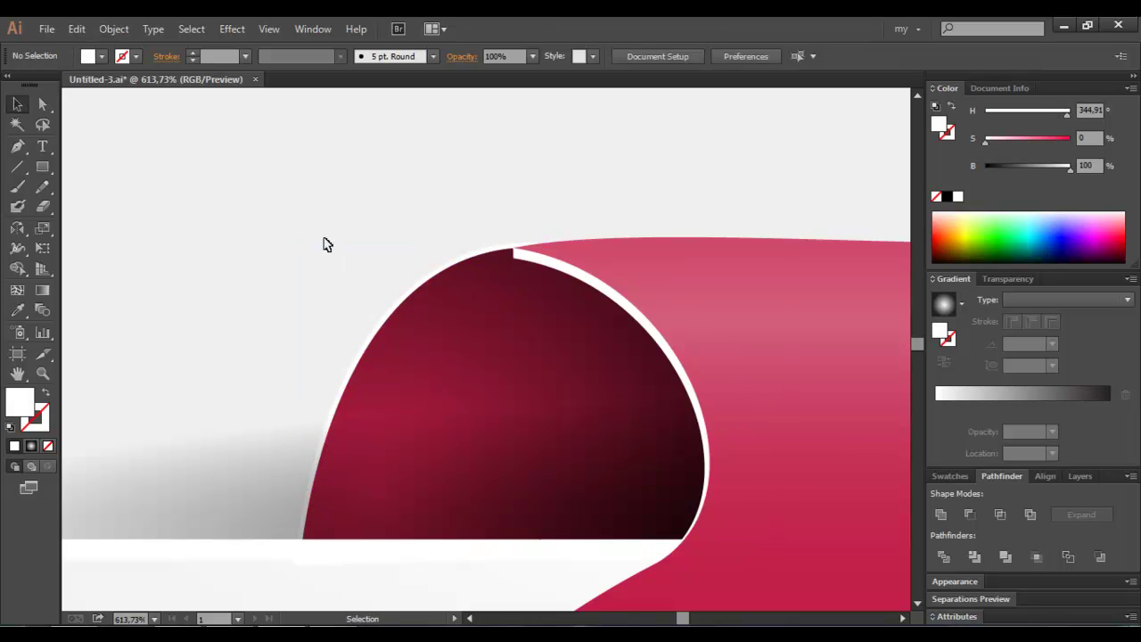
key(ctrl+a)
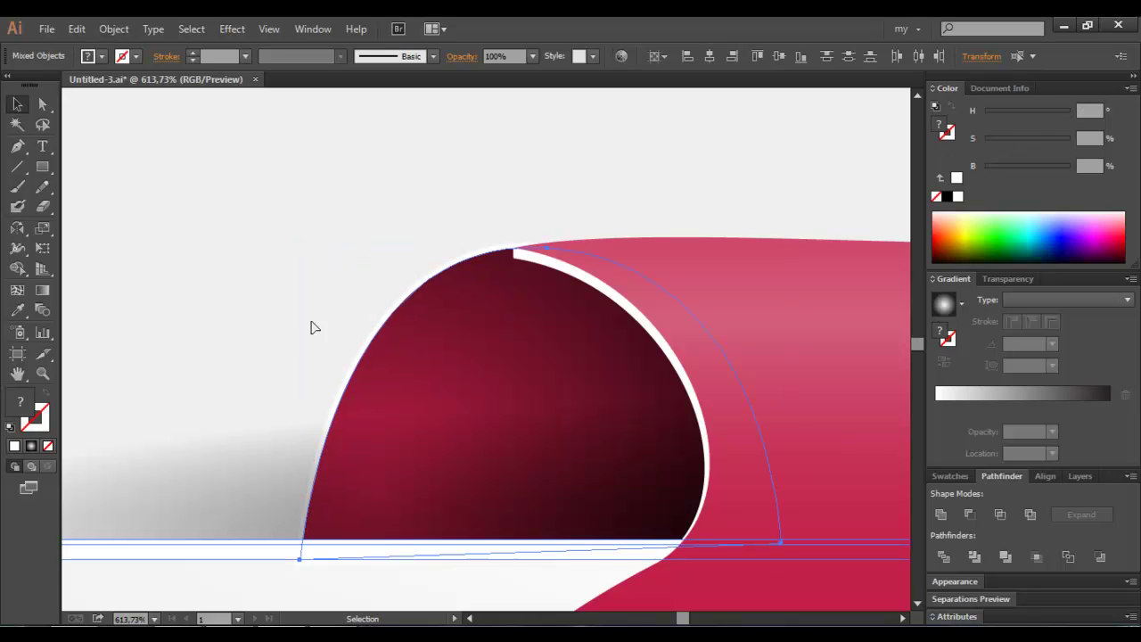
key(ctrl+minus)
key(ctrl+minus)
key(ctrl+minus)
key(ctrl+minus)
key(ctrl+minus)
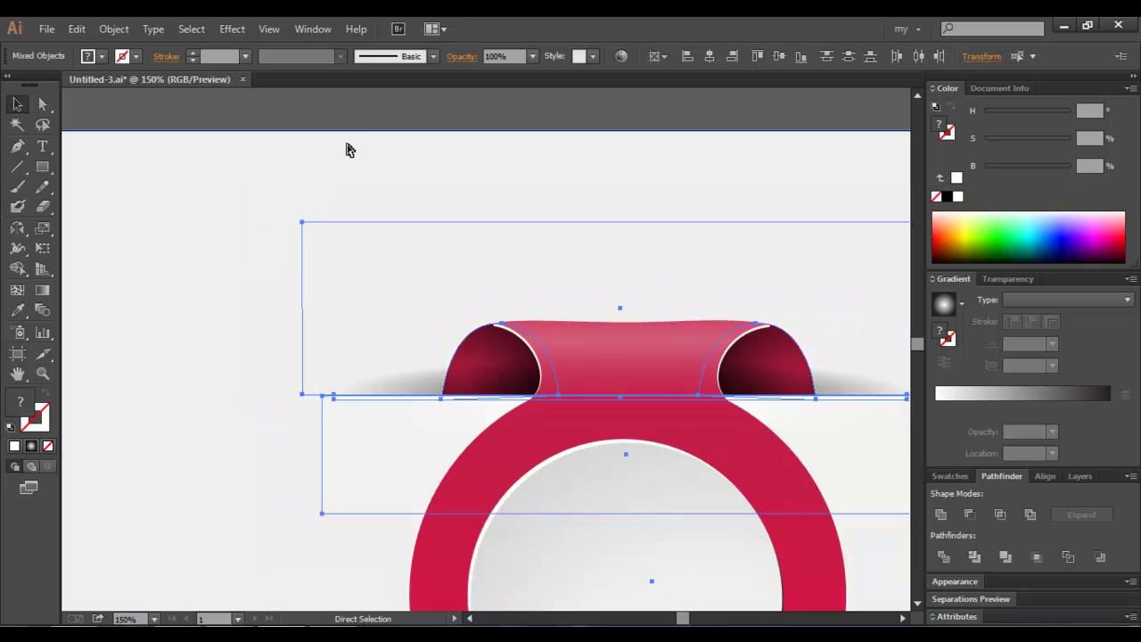
click(358, 141)
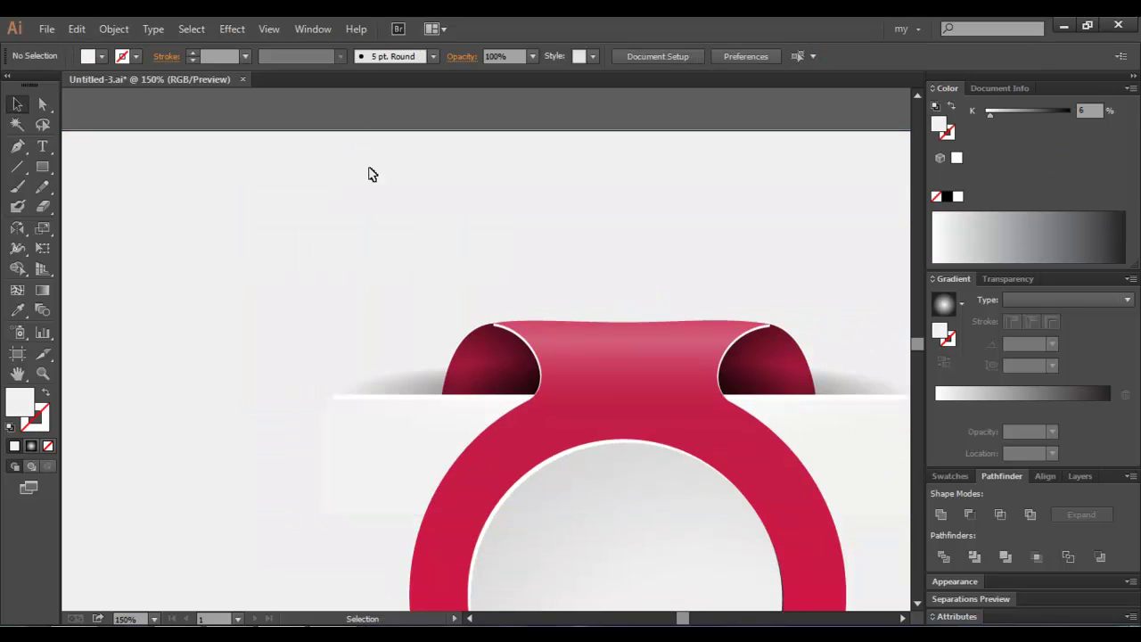
Zoom into the left curl and nudge the dark red shape's top slightly lower.
key(z)
drag(372, 264, 560, 425)
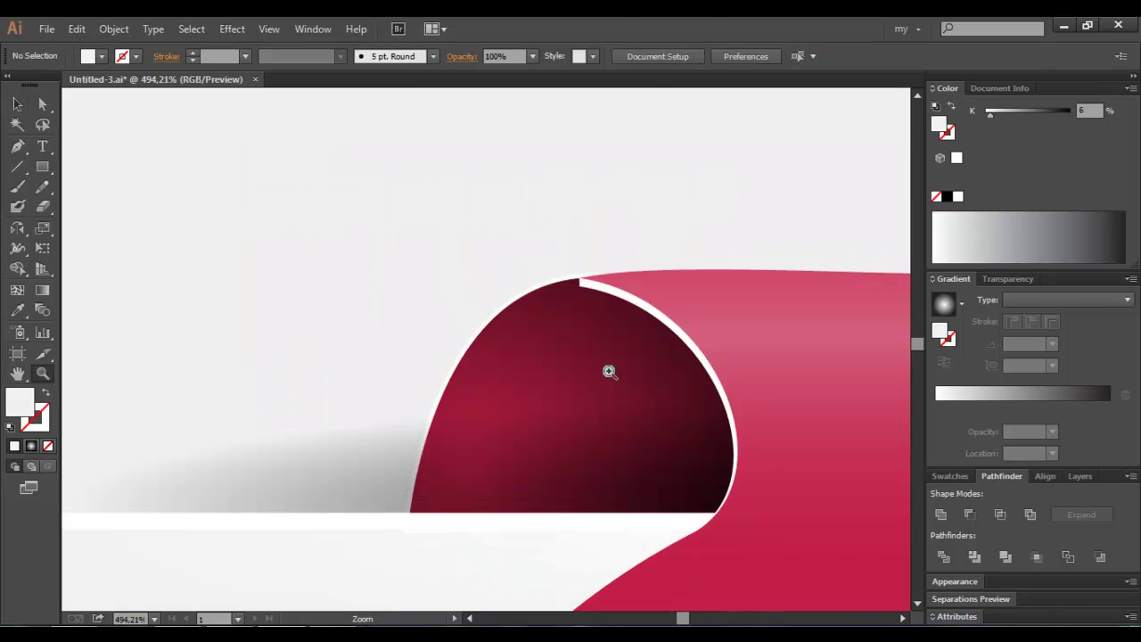
click(18, 104)
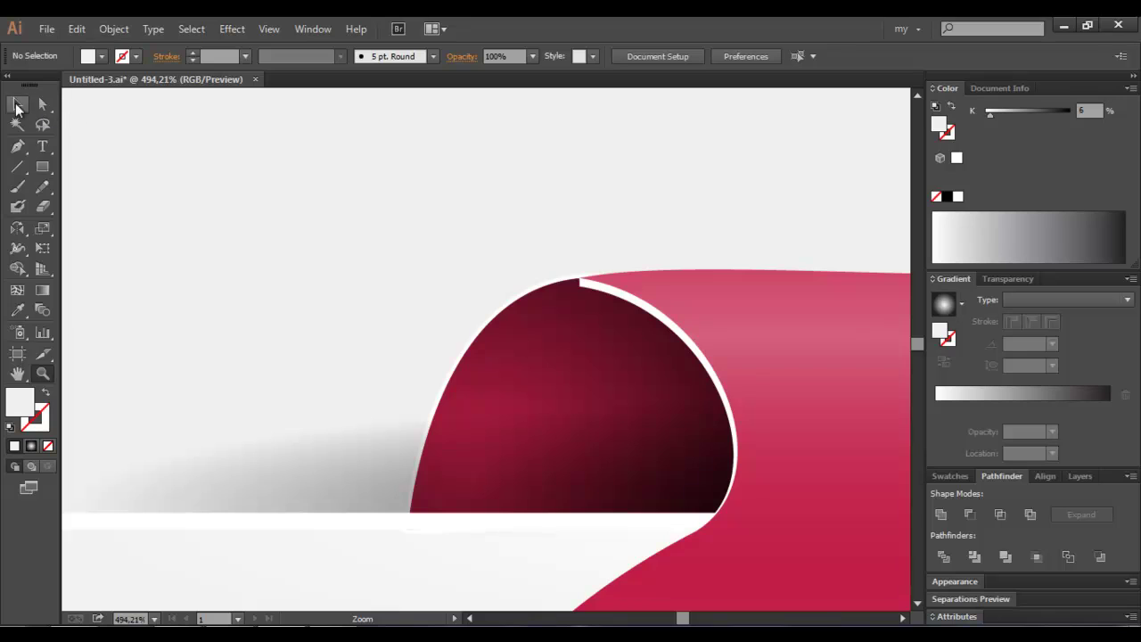
click(629, 303)
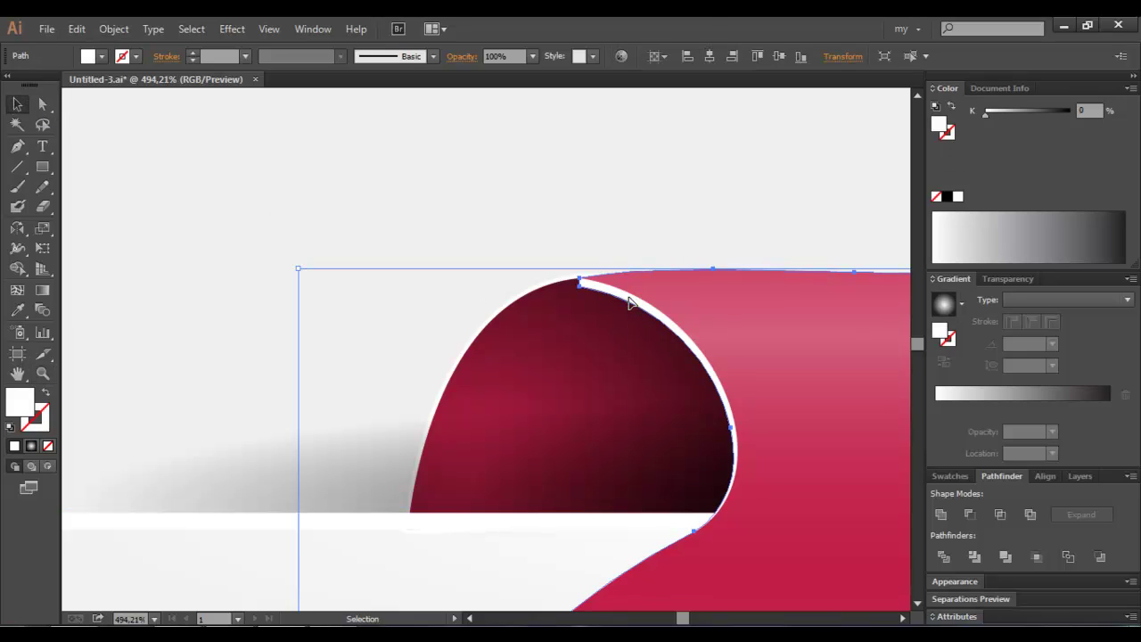
click(578, 260)
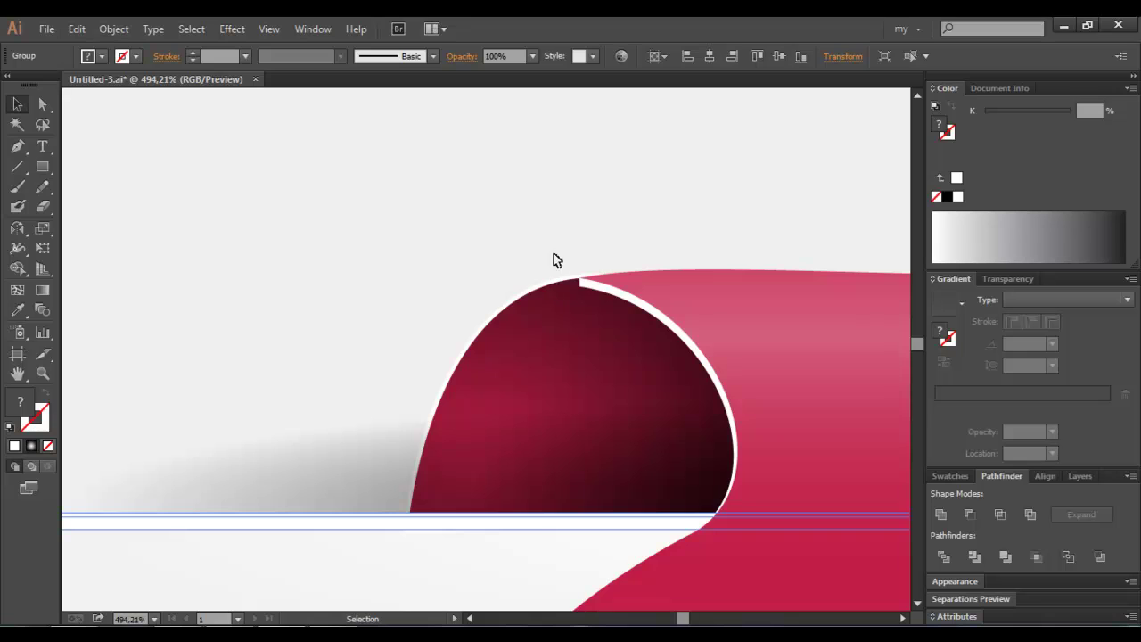
drag(553, 259, 566, 344)
key(ctrl+z)
click(425, 274)
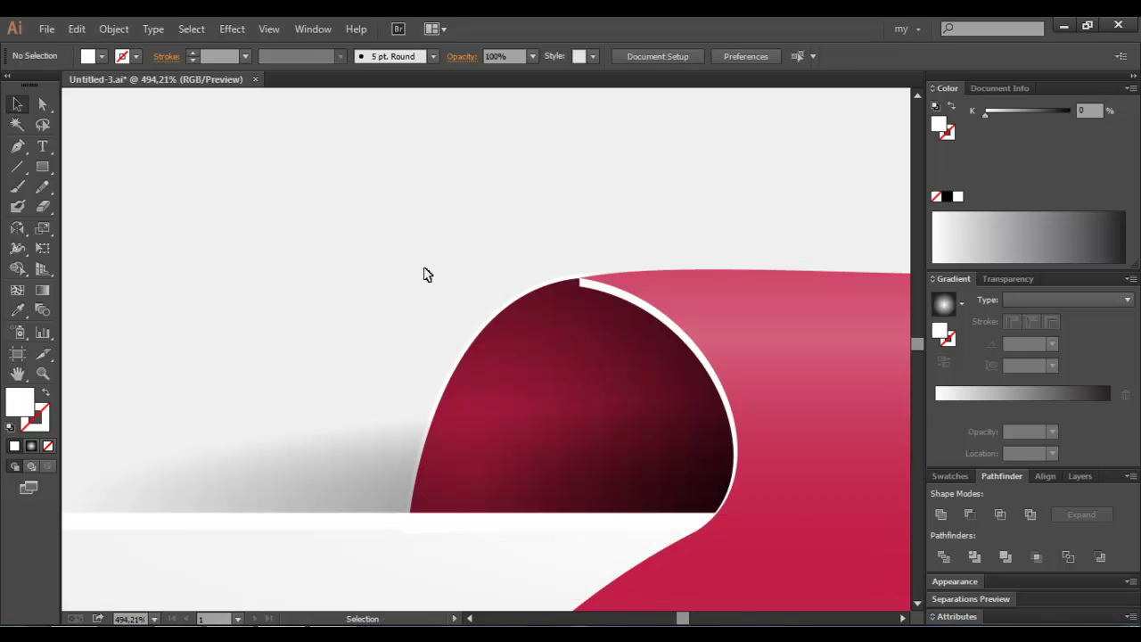
click(529, 382)
click(535, 264)
drag(547, 245, 558, 302)
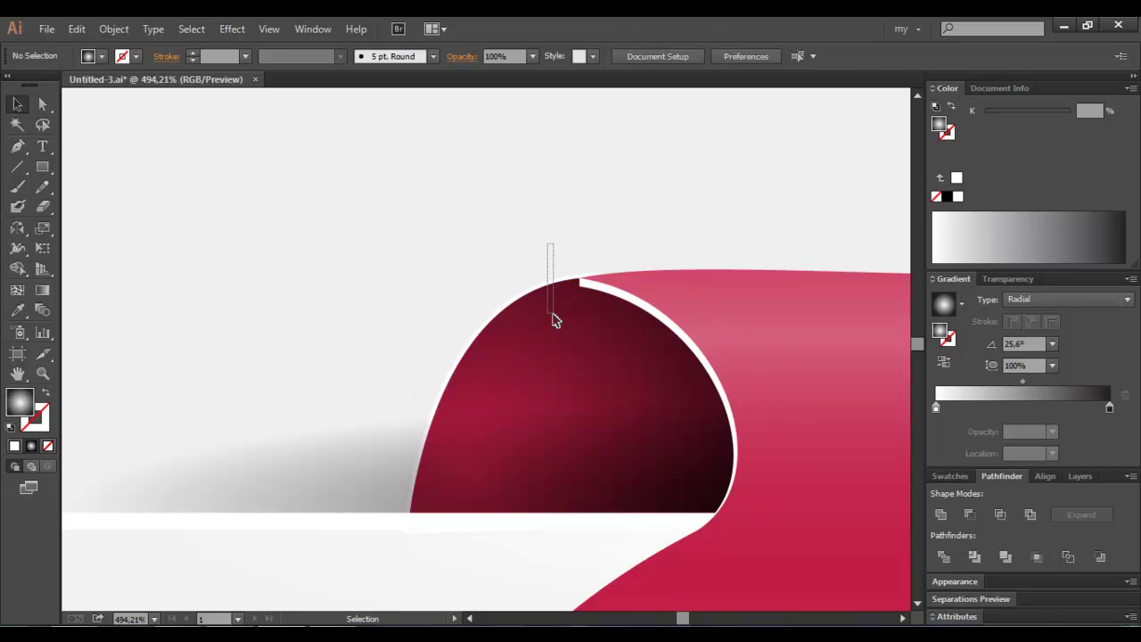
drag(603, 271, 600, 266)
click(593, 252)
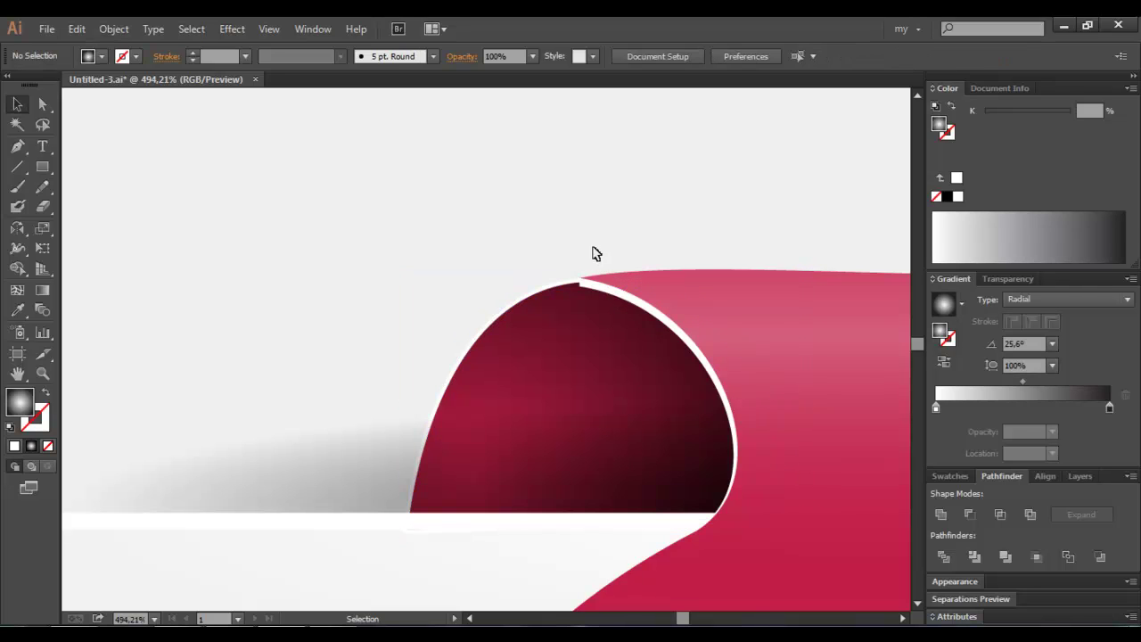
Move the white wedge's lower-left anchor up onto the arc to close the notch, then zoom out.
key(z)
drag(500, 238, 642, 350)
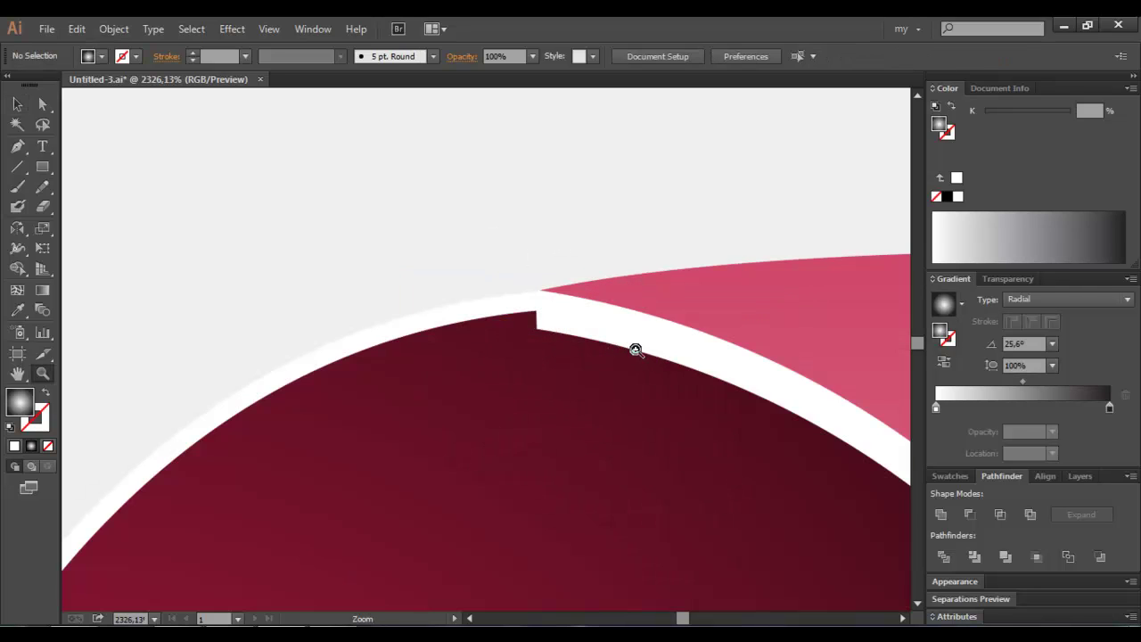
key(v)
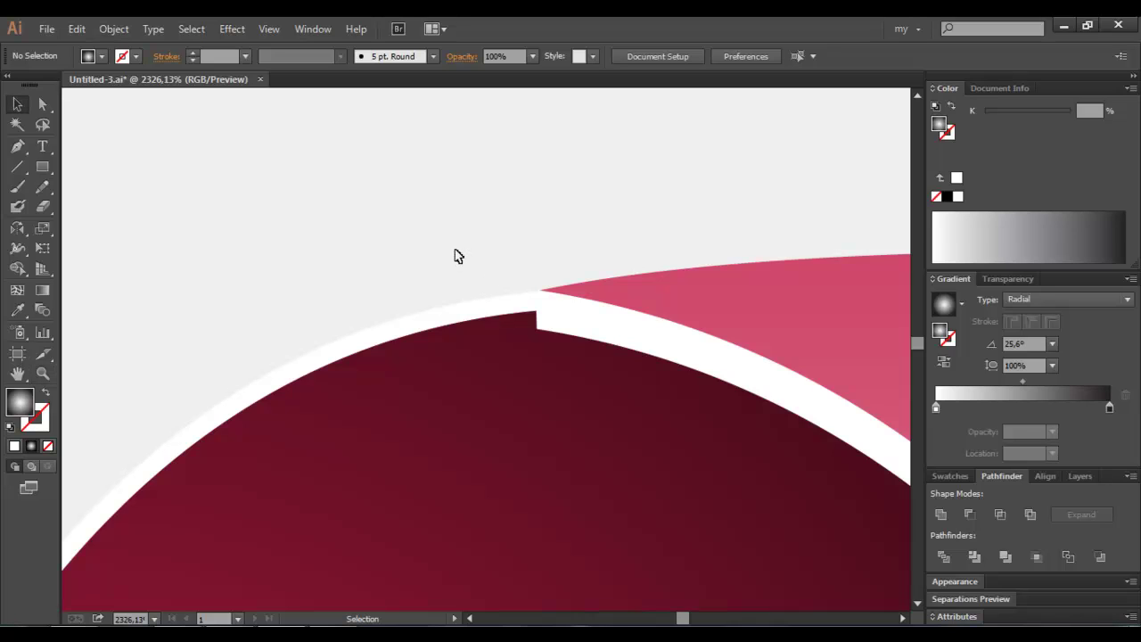
drag(456, 248, 478, 359)
click(640, 290)
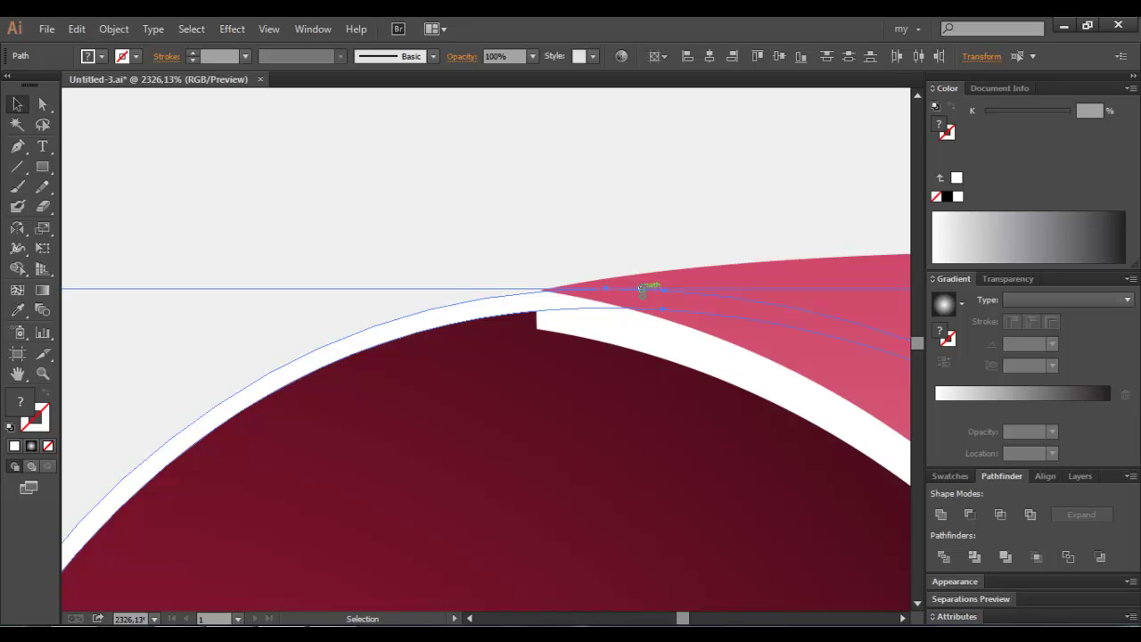
click(568, 212)
click(562, 332)
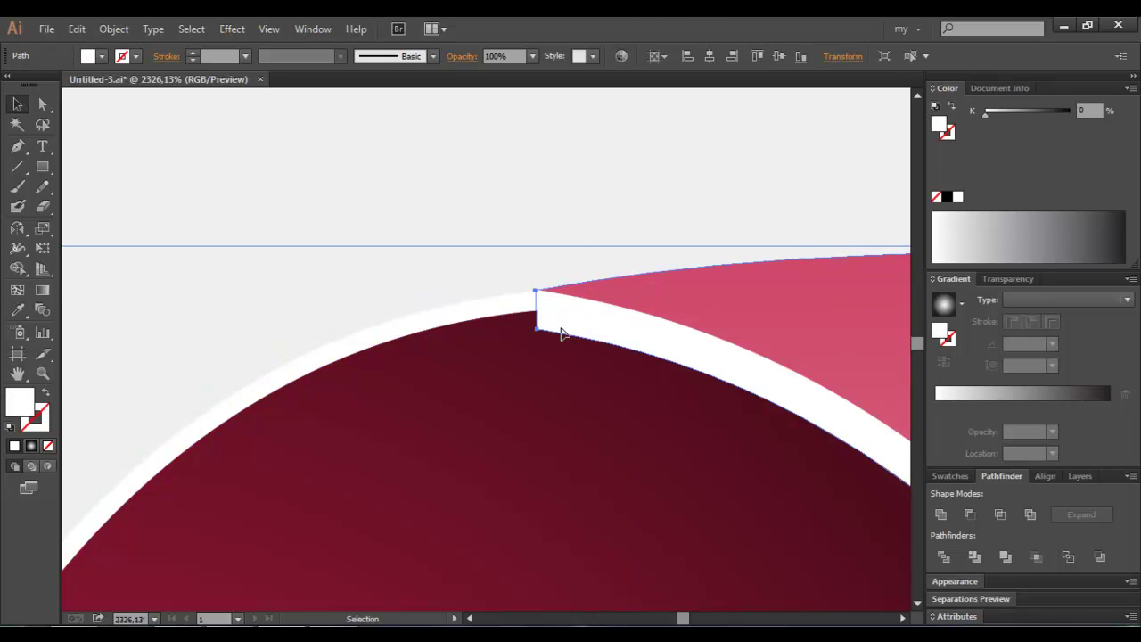
key(a)
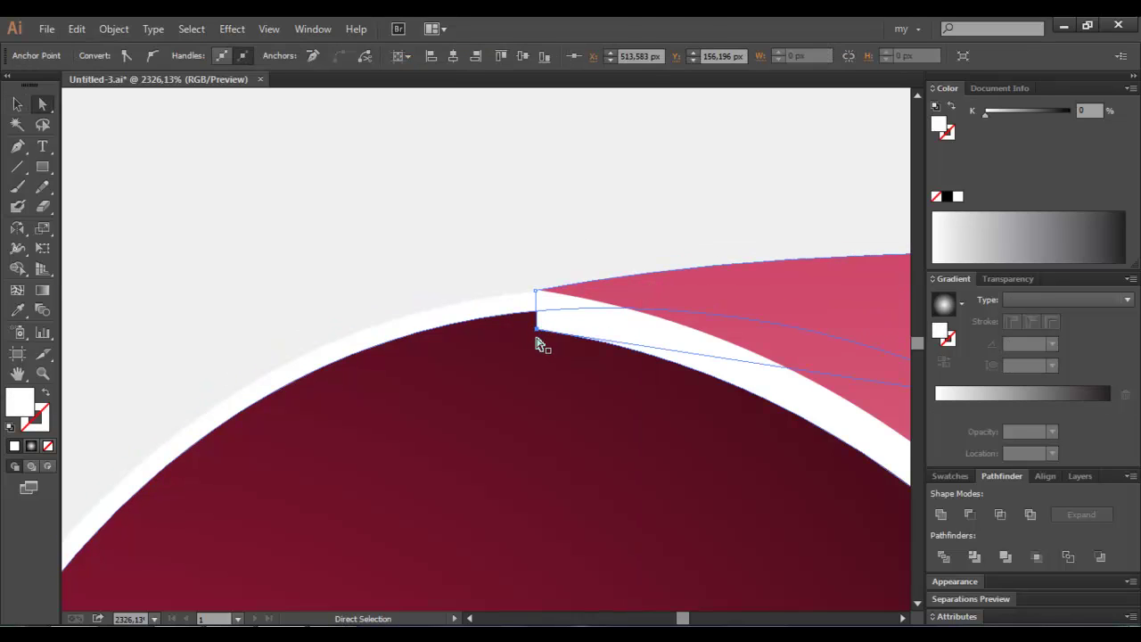
click(538, 330)
drag(537, 332, 537, 308)
click(548, 214)
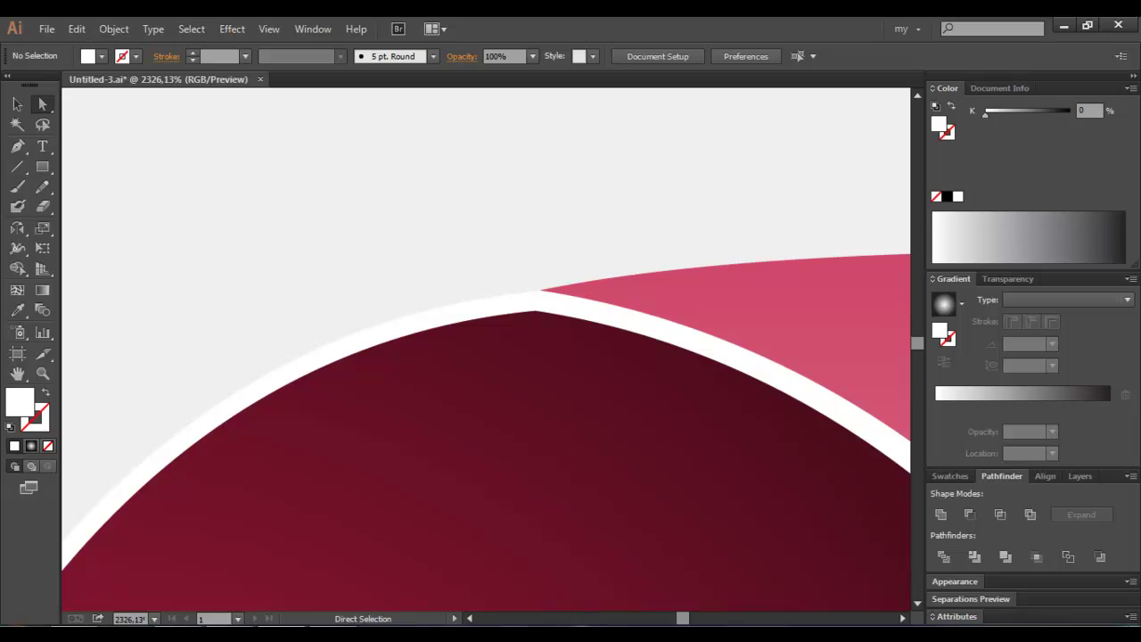
key(ctrl+minus)
key(ctrl+minus)
key(ctrl+minus)
key(ctrl+minus)
key(ctrl+minus)
key(ctrl+minus)
key(ctrl+minus)
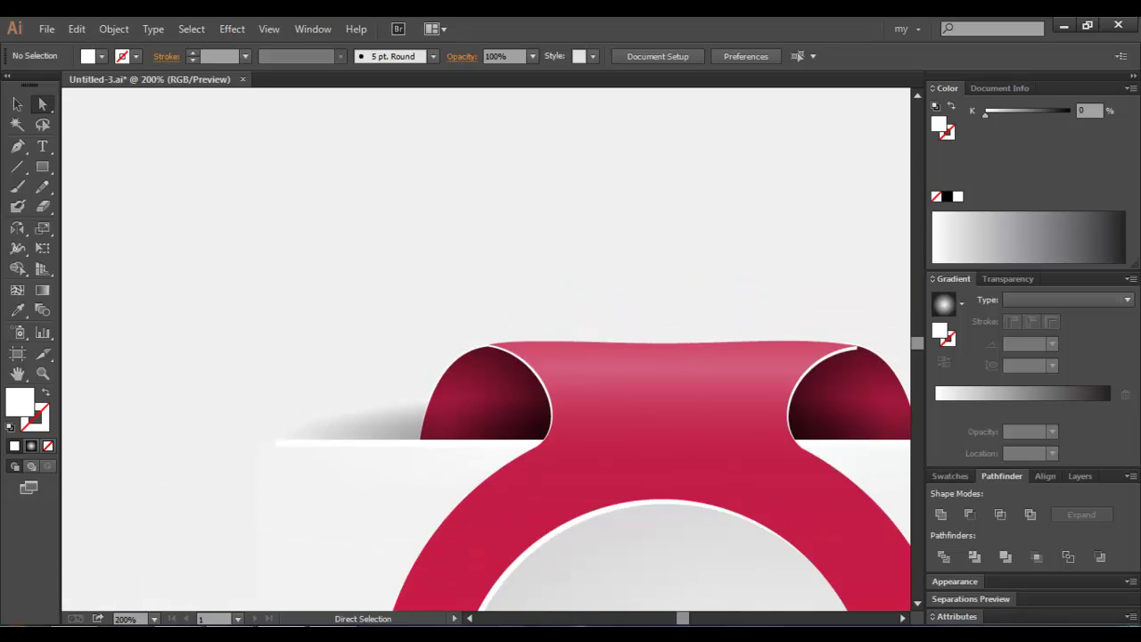
key(ctrl+minus)
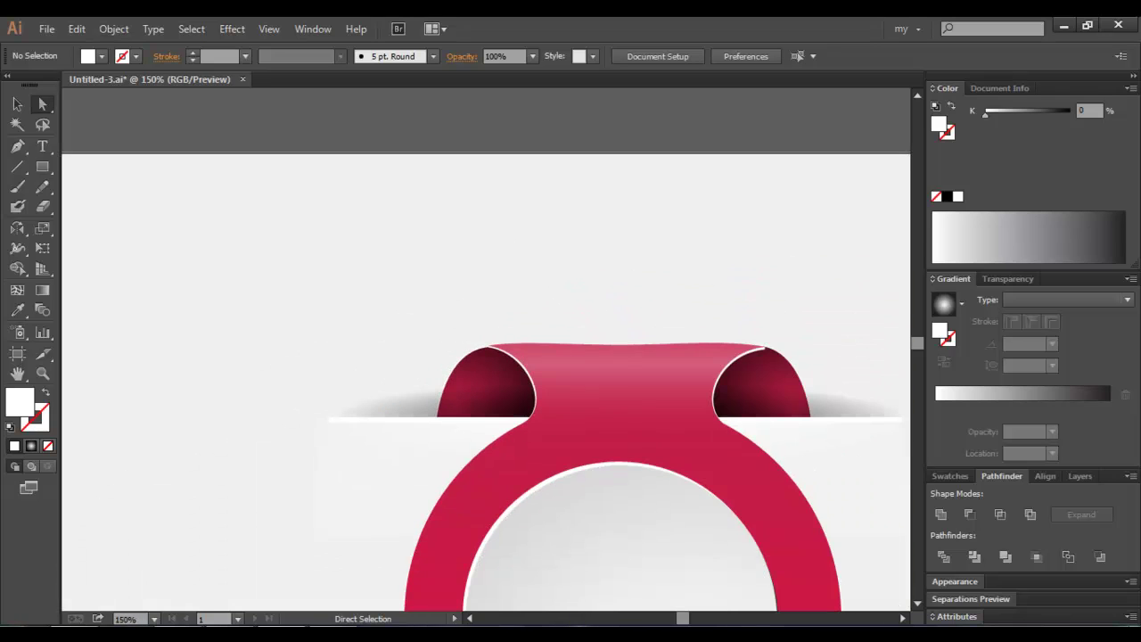
Adjust the top and lower anchors on the left curl's white edge to smooth its curve.
key(ctrl+plus)
key(ctrl+plus)
key(ctrl+plus)
key(ctrl+plus)
key(ctrl+plus)
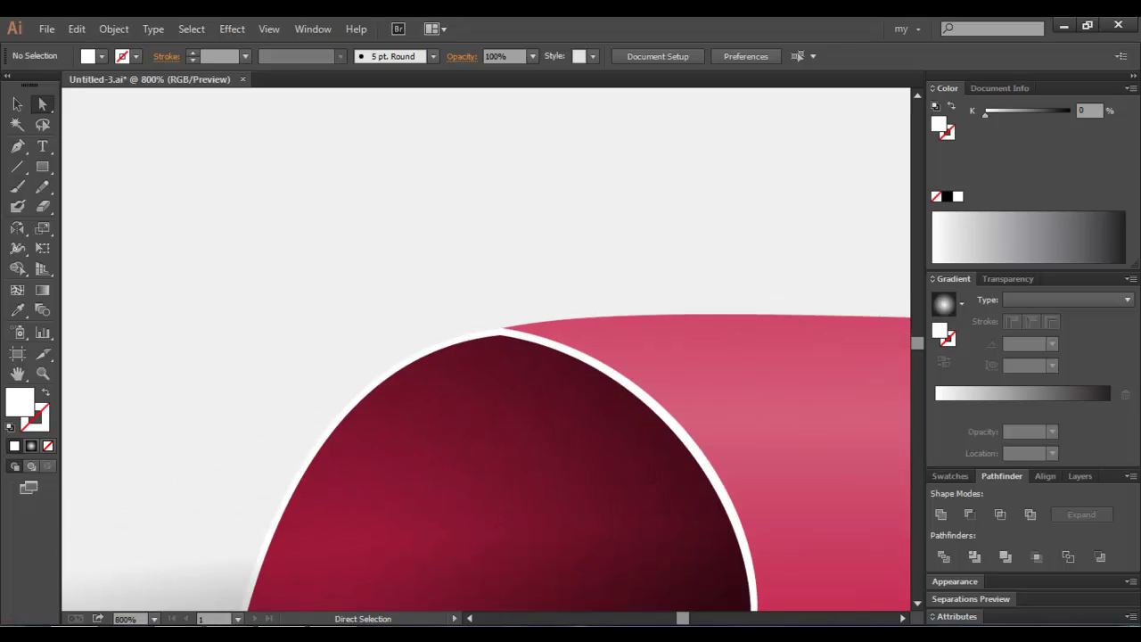
click(569, 352)
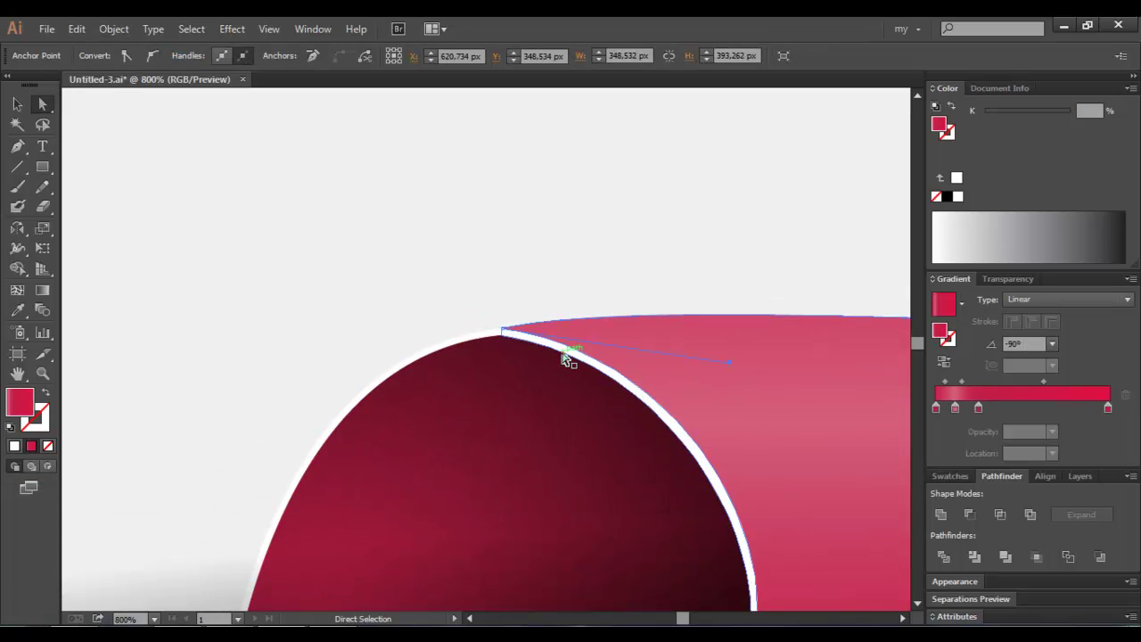
key(z)
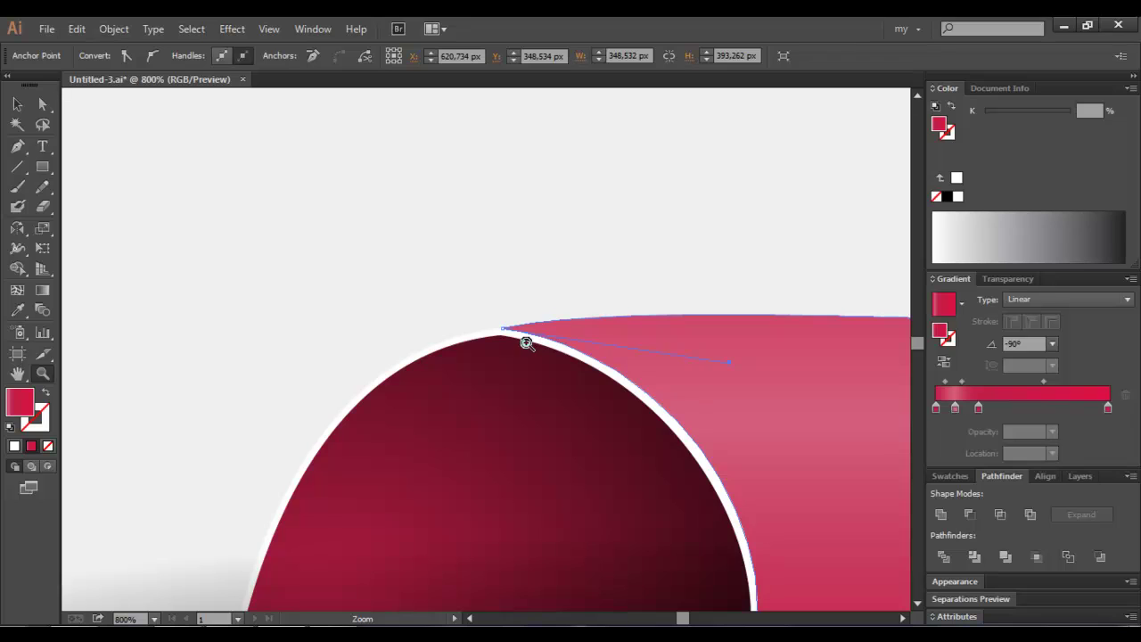
key(a)
click(505, 339)
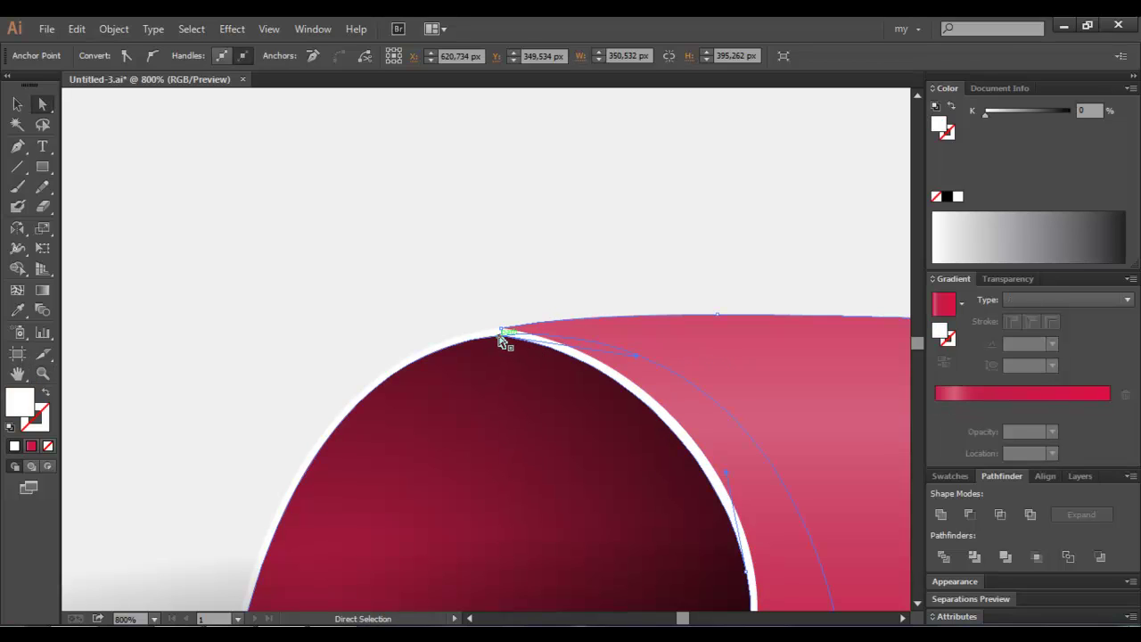
click(502, 337)
drag(640, 359, 642, 352)
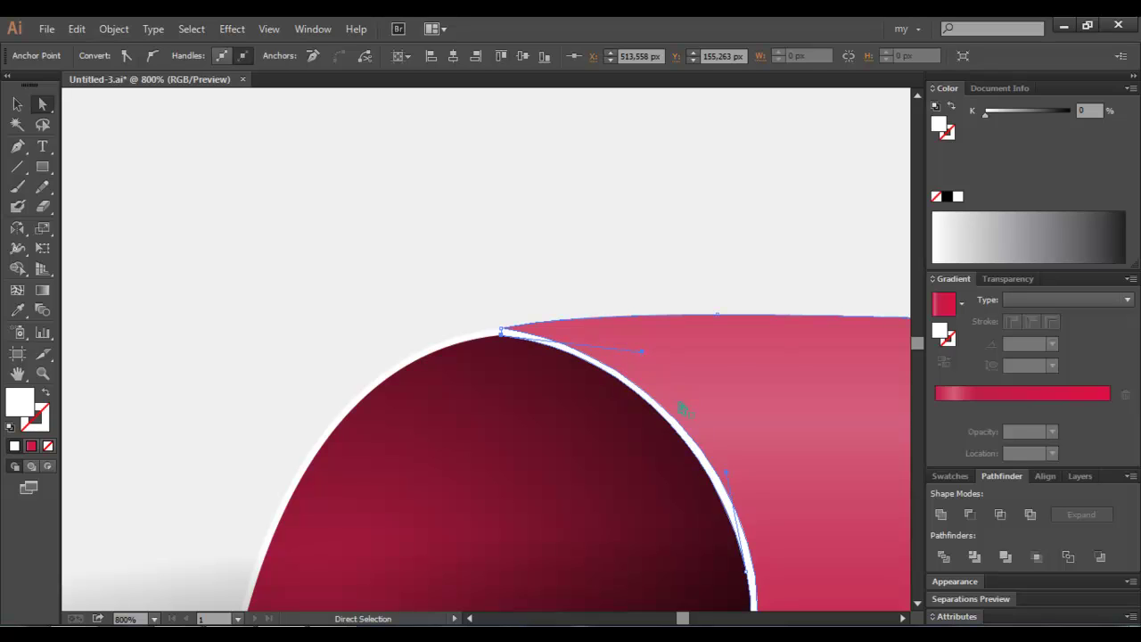
scroll(720, 433, down, 3)
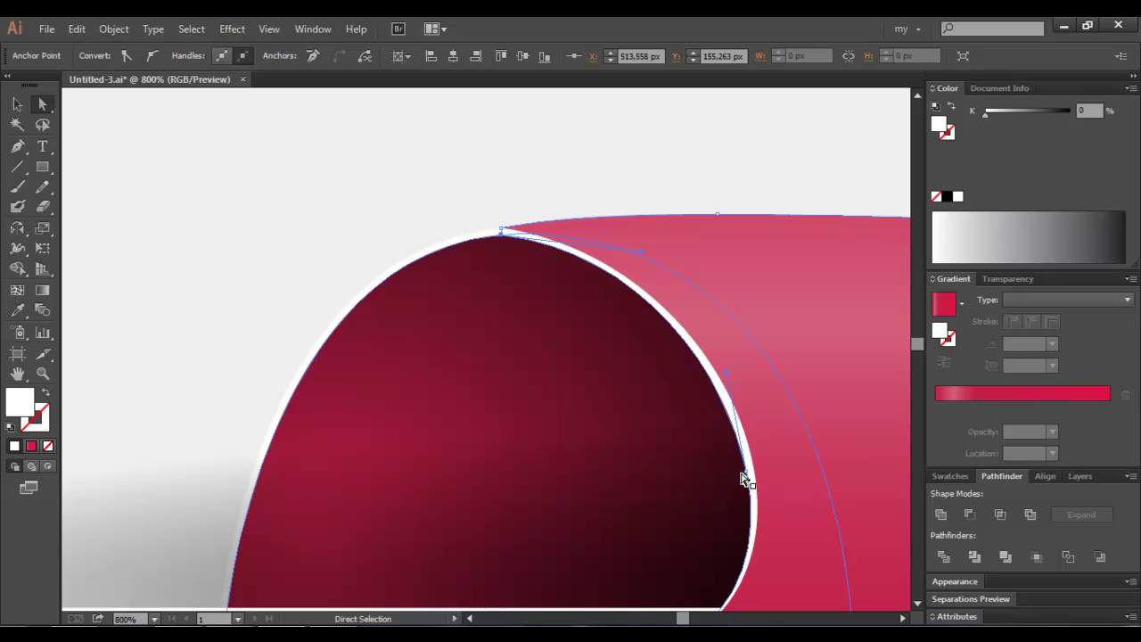
drag(742, 479, 749, 473)
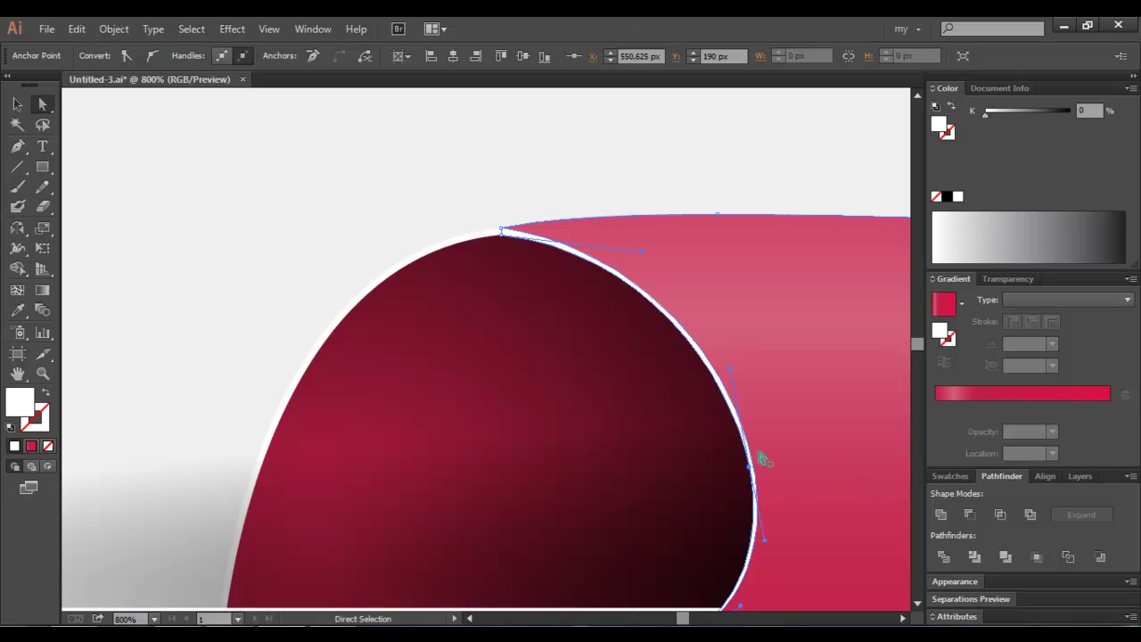
key(ctrl+shift+a)
Zoom in on the right curl's top corner.
scroll(774, 393, up, 3)
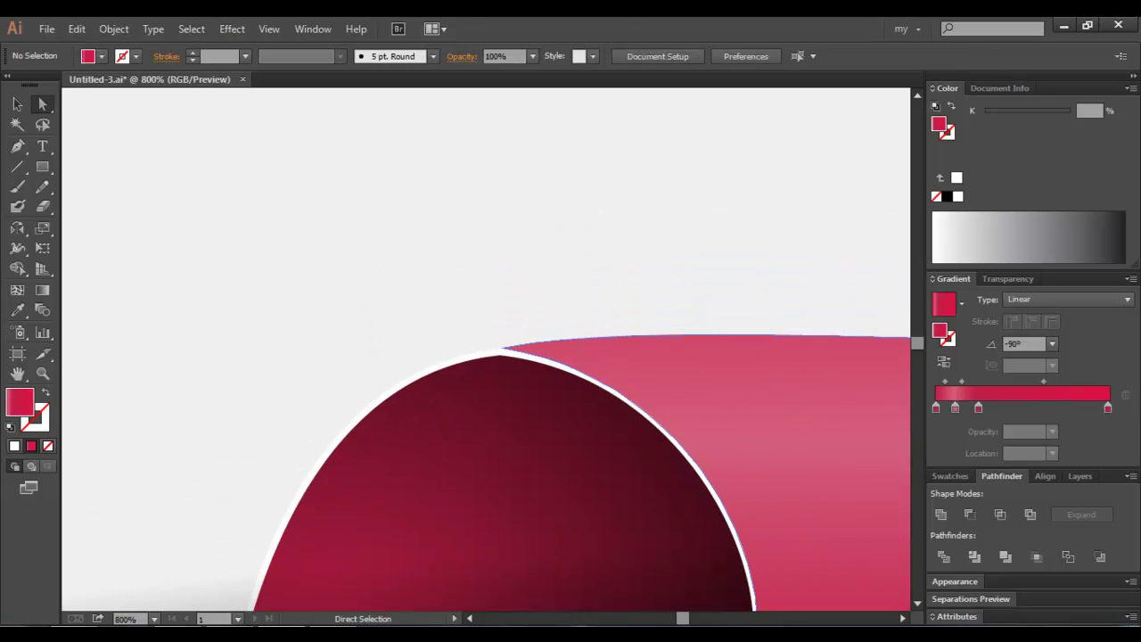
click(902, 618)
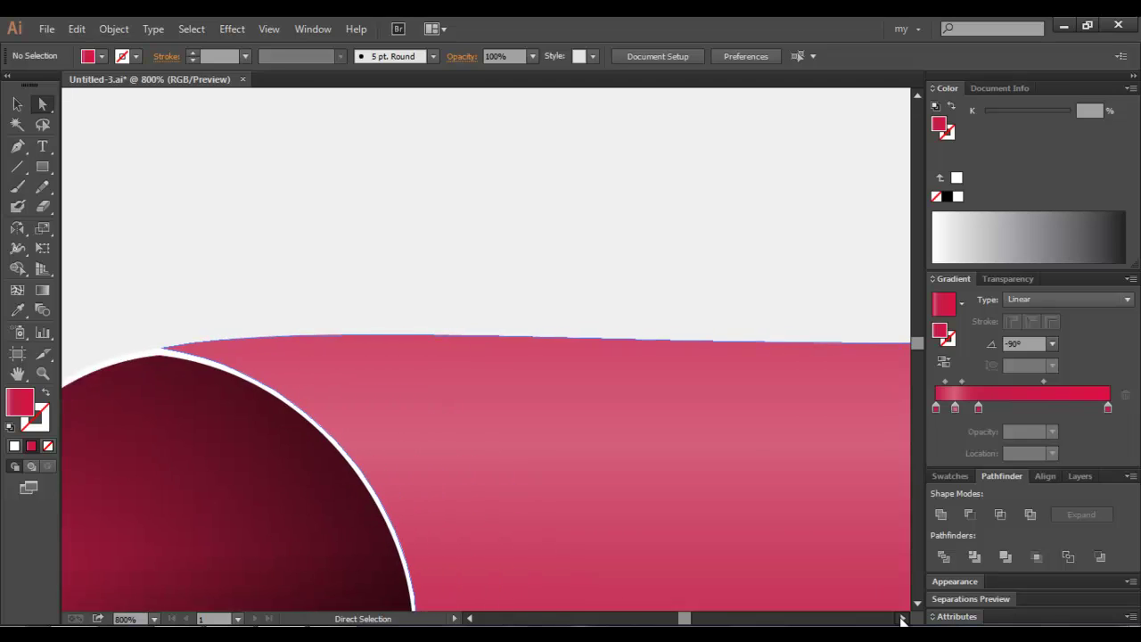
drag(902, 618, 901, 618)
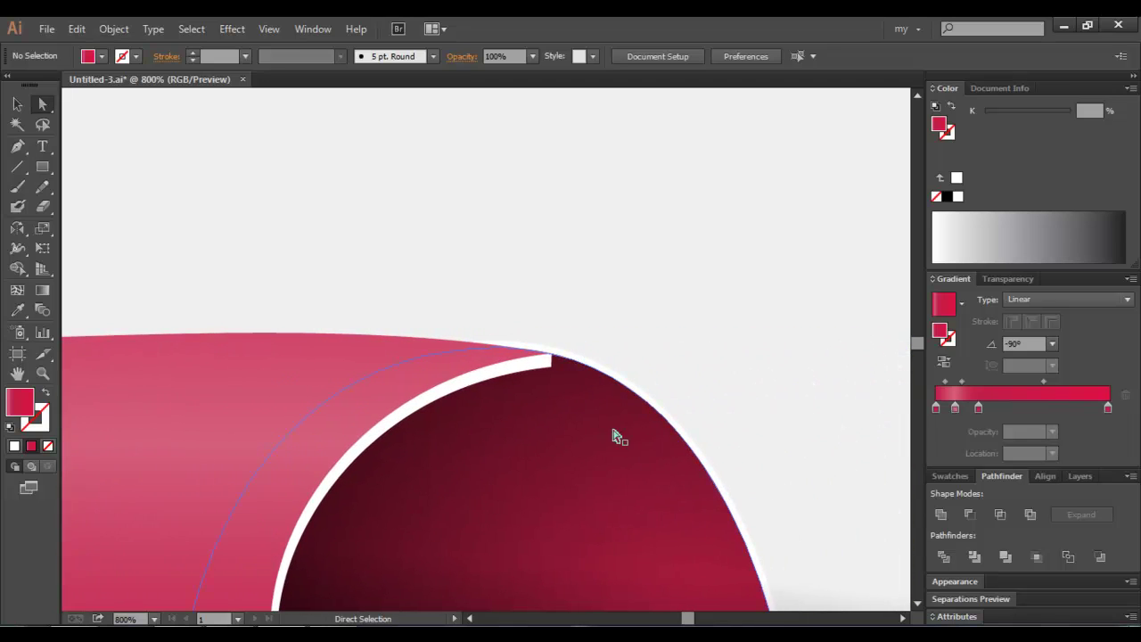
key(z)
mouse_move(402, 247)
mouse_down()
mouse_move(651, 489)
mouse_move(693, 505)
mouse_up()
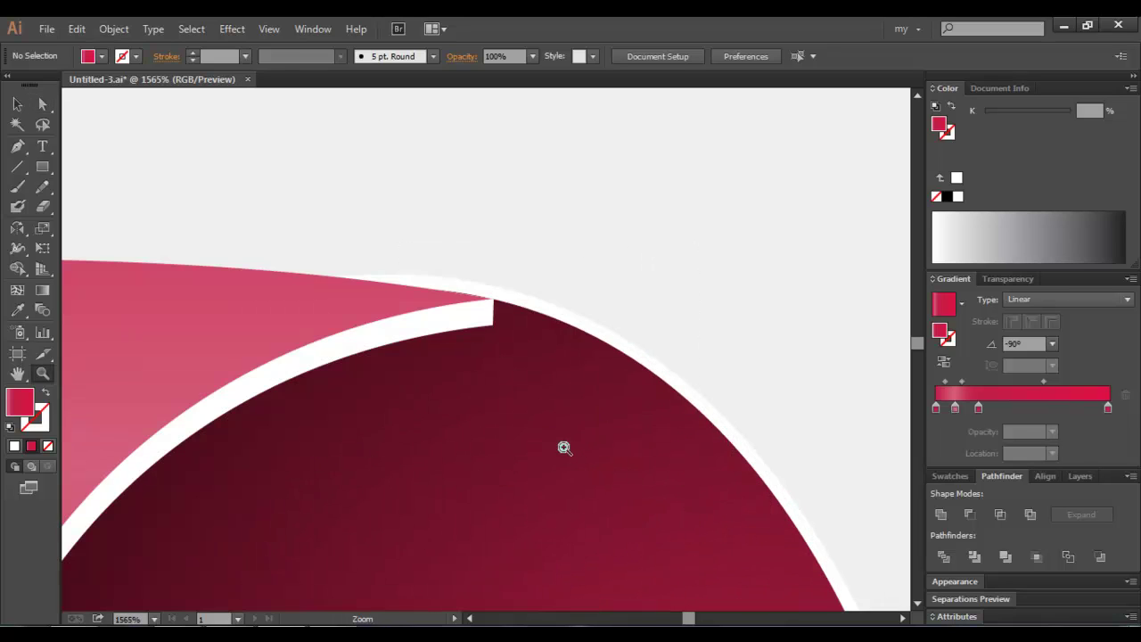
Move the pink band slightly down and raise its top-corner anchor to close the white sliver.
key(v)
drag(533, 226, 542, 530)
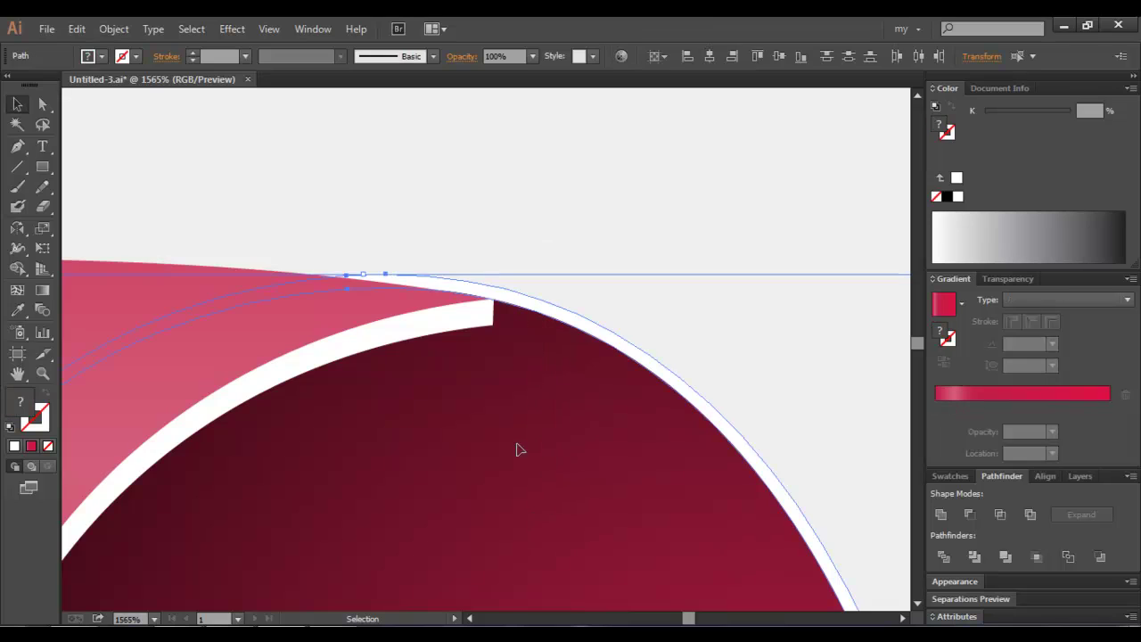
drag(365, 273, 365, 287)
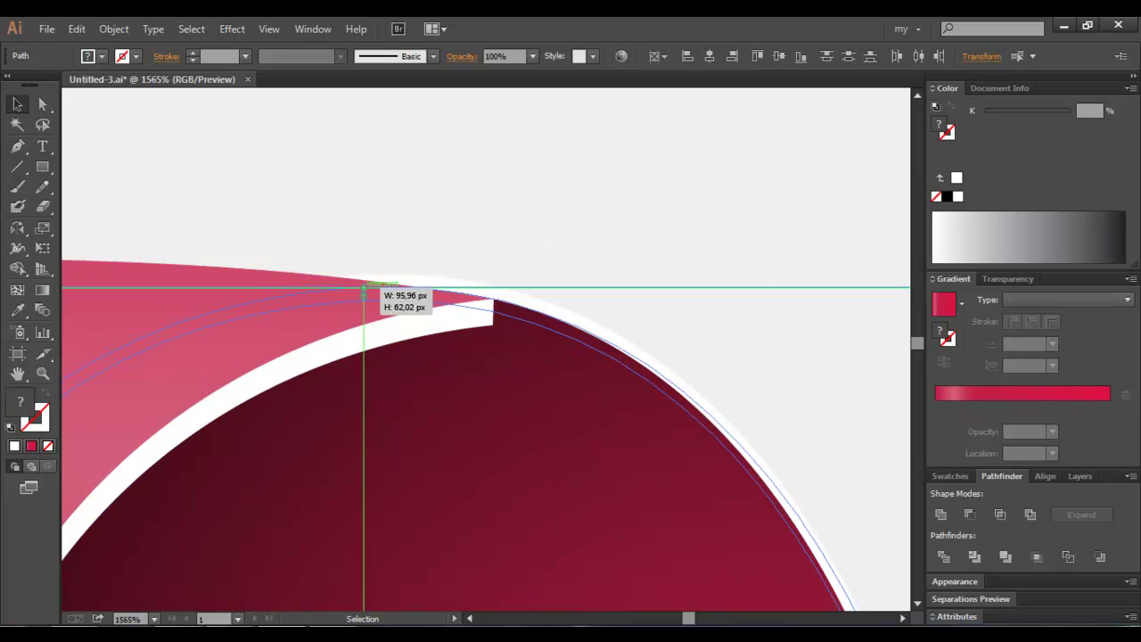
key(a)
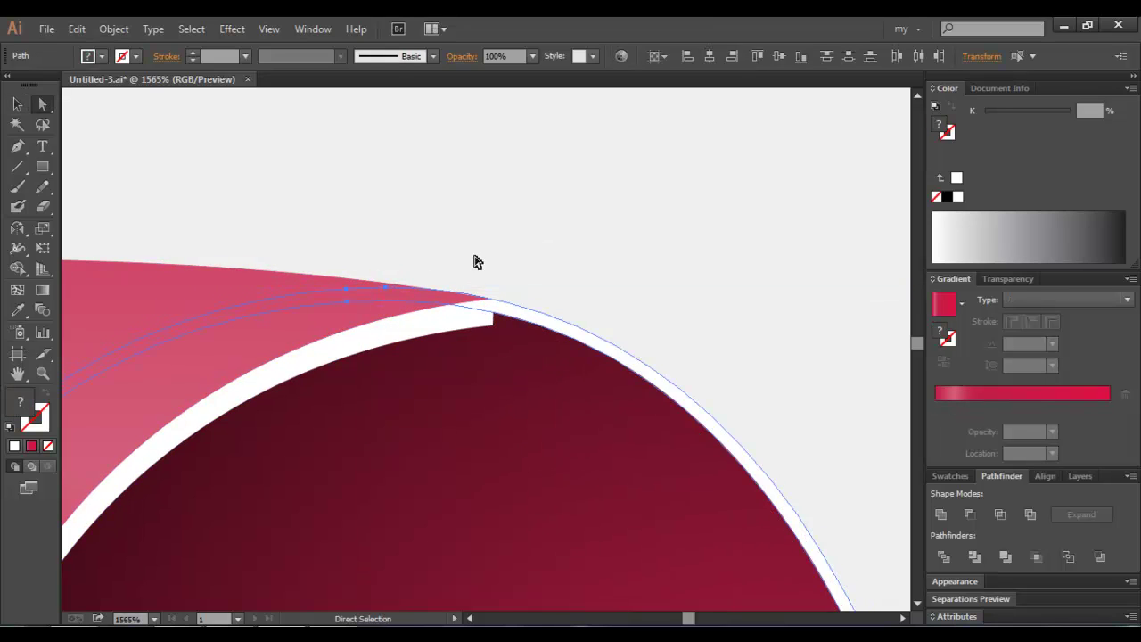
click(474, 258)
click(485, 329)
drag(490, 330, 493, 310)
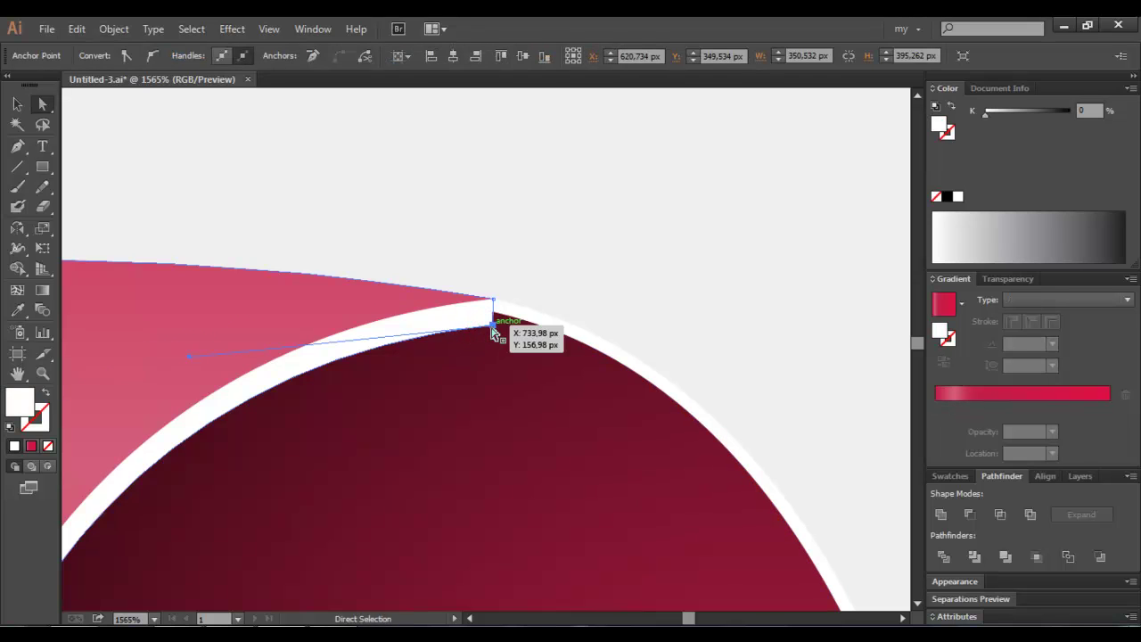
scroll(425, 378, down, 2)
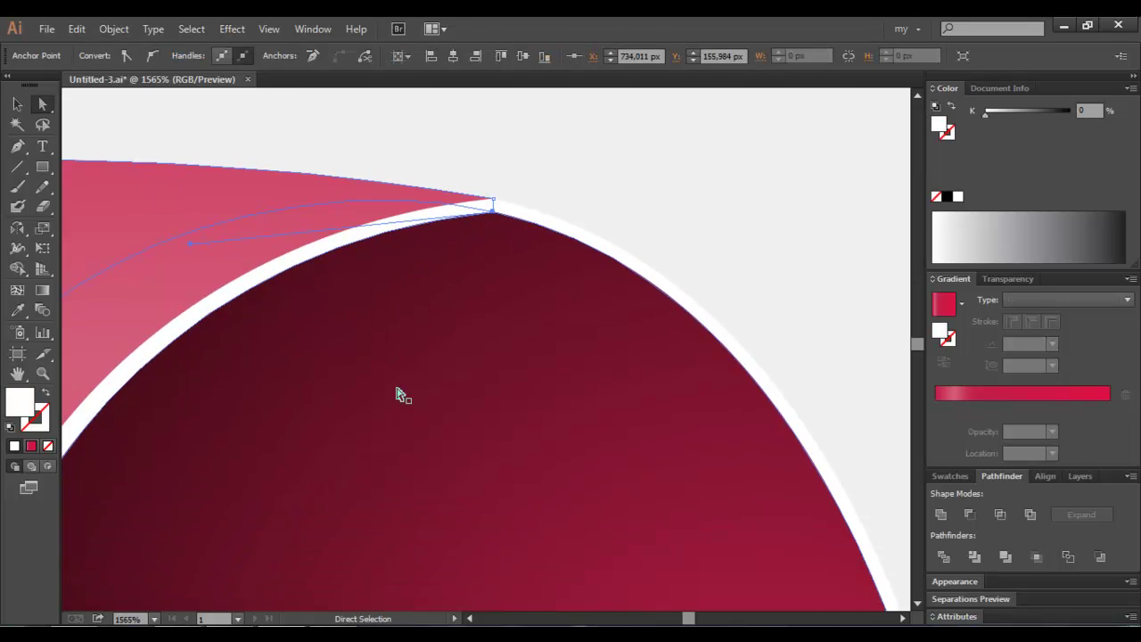
key(ctrl+minus)
key(ctrl+minus)
key(ctrl+minus)
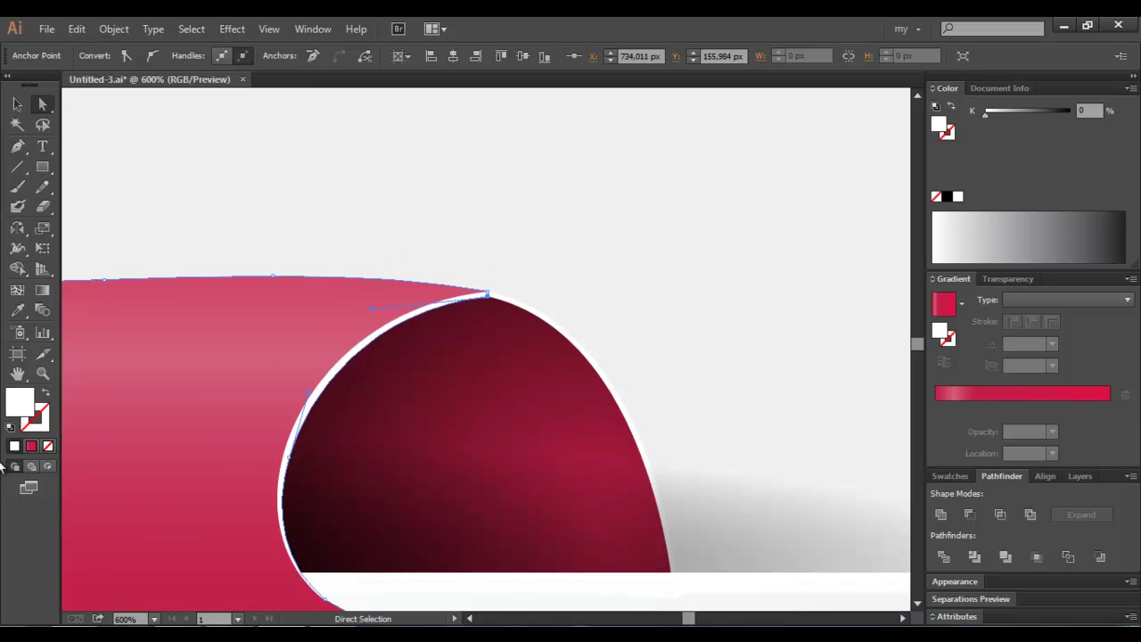
Reshape the right curl's inner-curve anchors and handles so the curve fits the white edge.
click(289, 460)
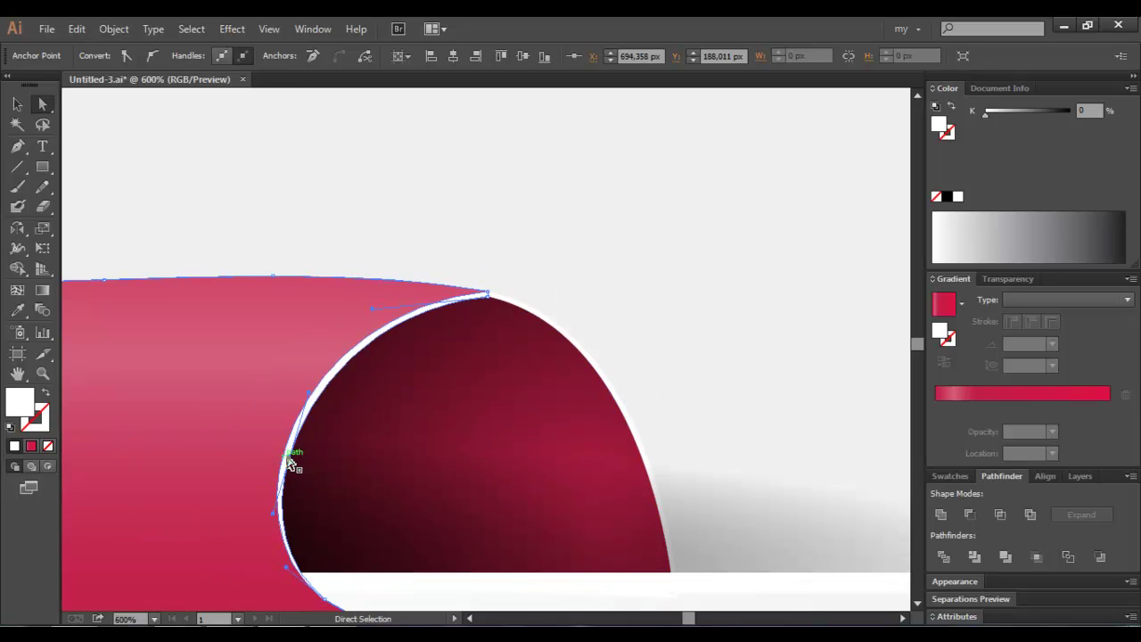
drag(289, 460, 294, 453)
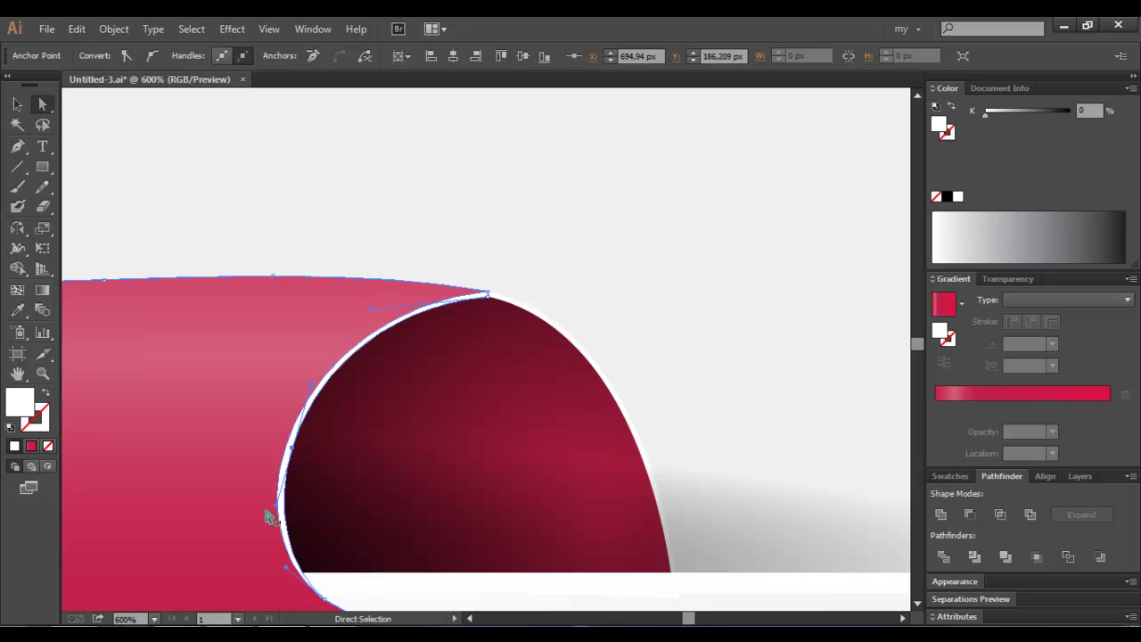
drag(277, 506, 274, 509)
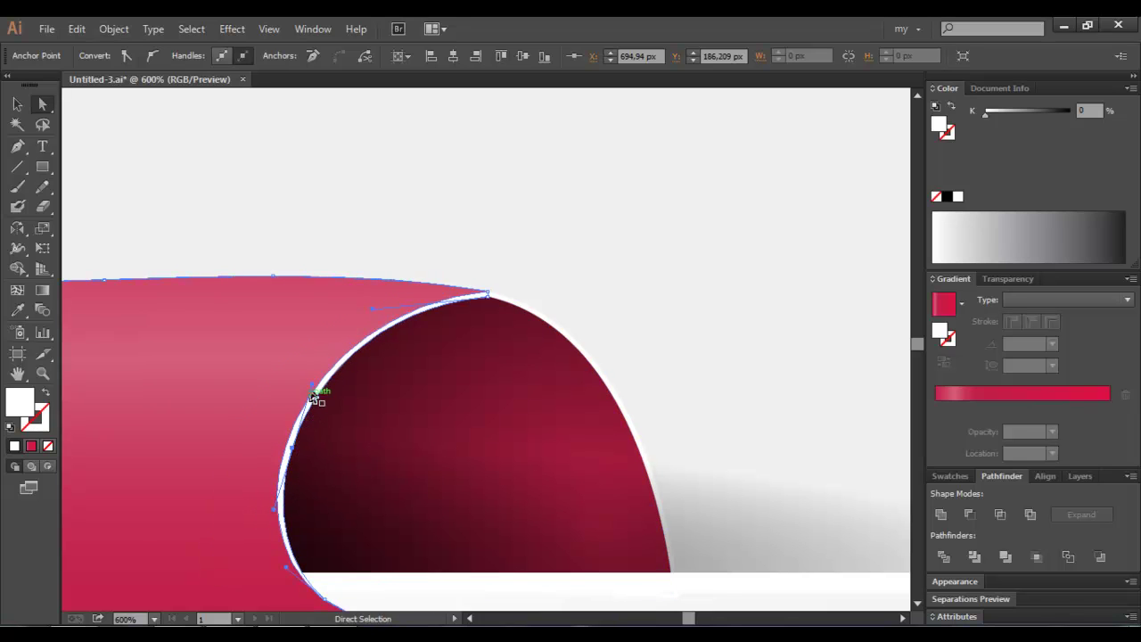
drag(316, 386, 312, 379)
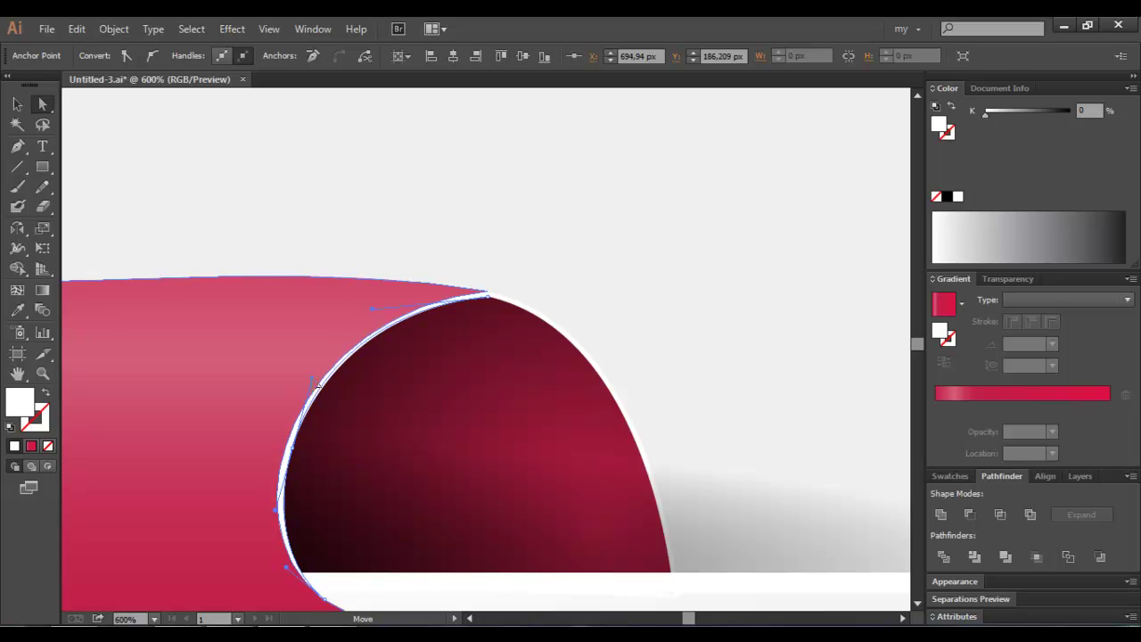
click(293, 455)
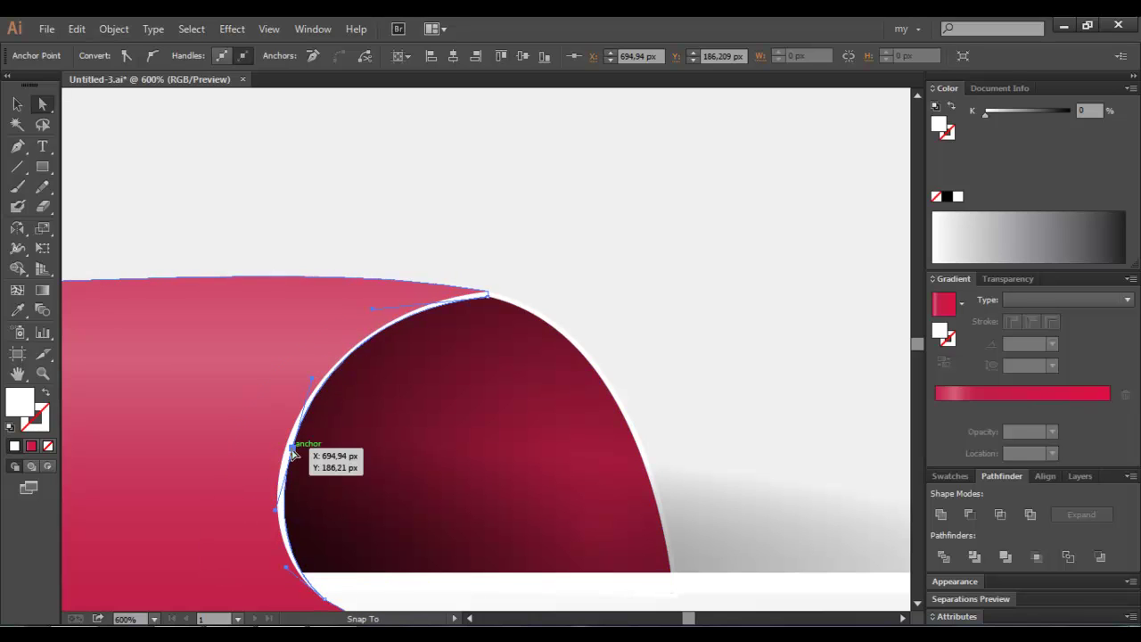
key(z)
drag(279, 392, 344, 535)
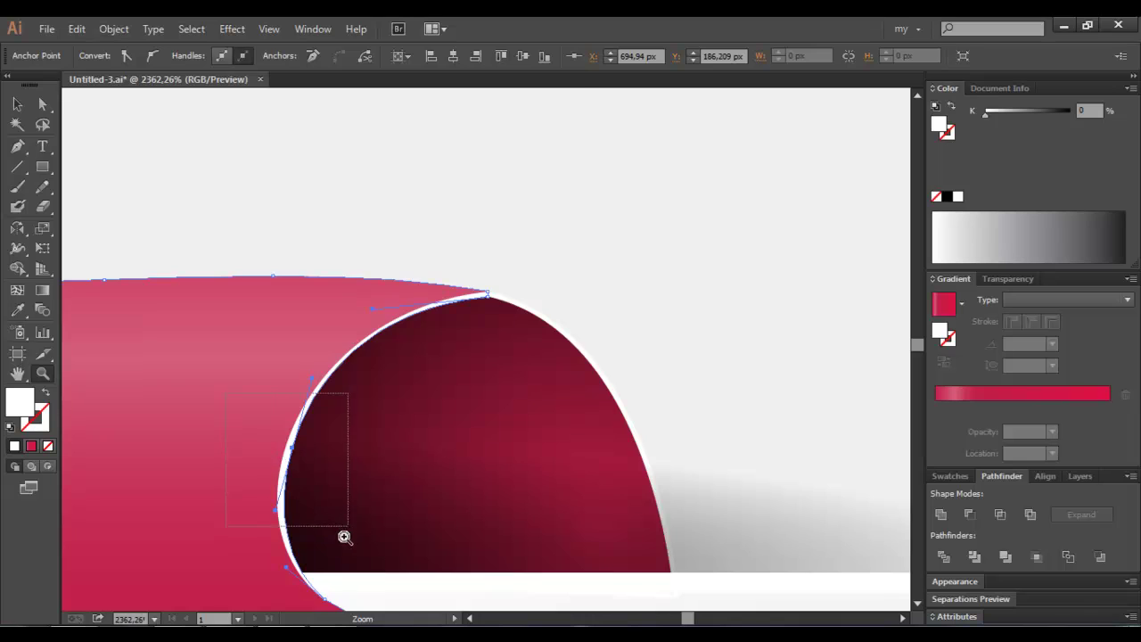
key(a)
drag(502, 313, 500, 324)
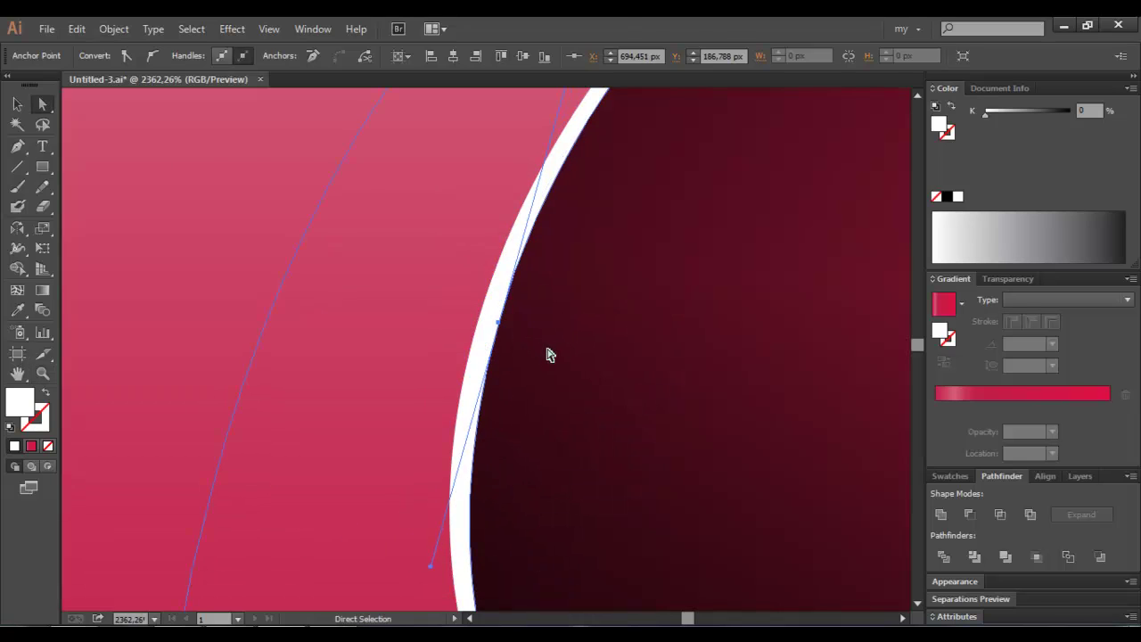
click(547, 352)
Zoom out to view the whole ring tag and deselect everything.
click(153, 619)
click(134, 499)
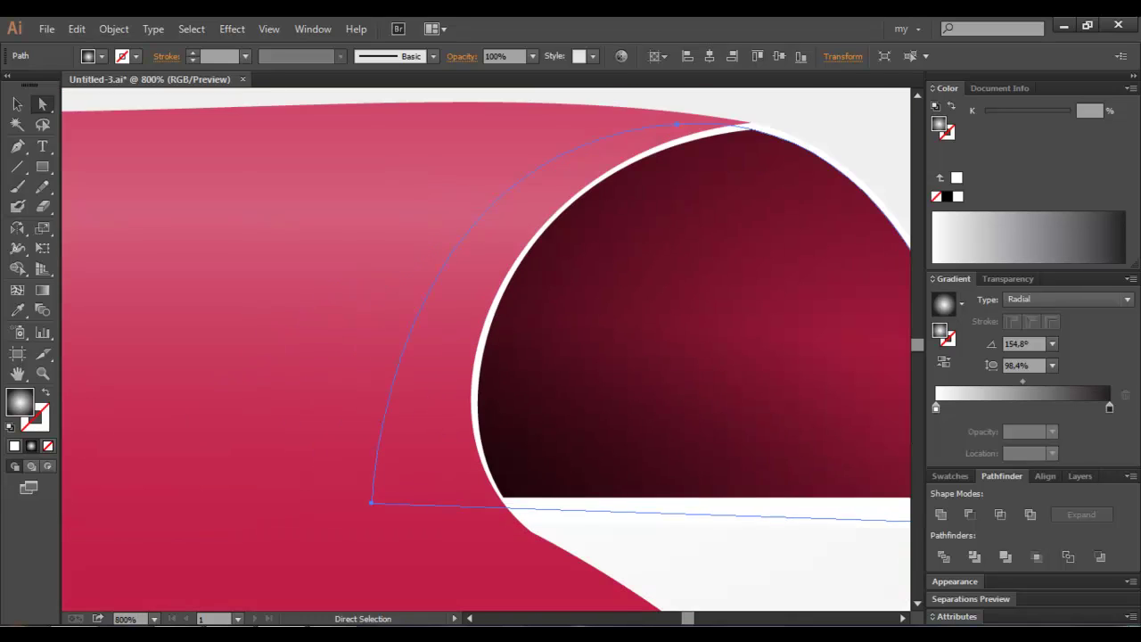
key(ctrl+minus)
key(ctrl+minus)
key(ctrl+minus)
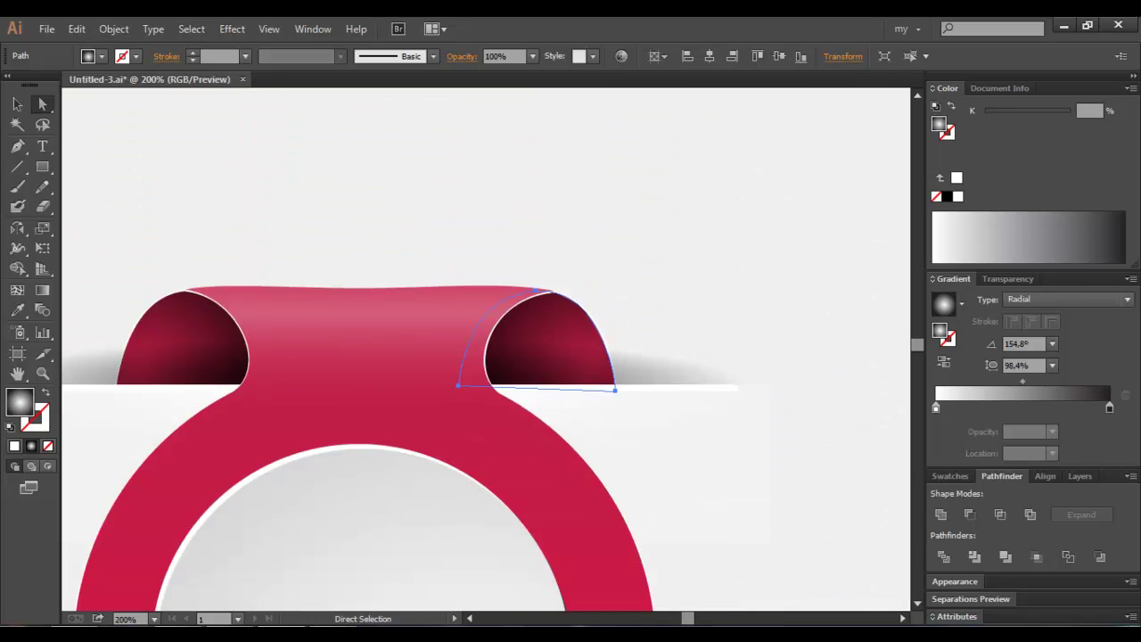
key(ctrl+minus)
key(ctrl+minus)
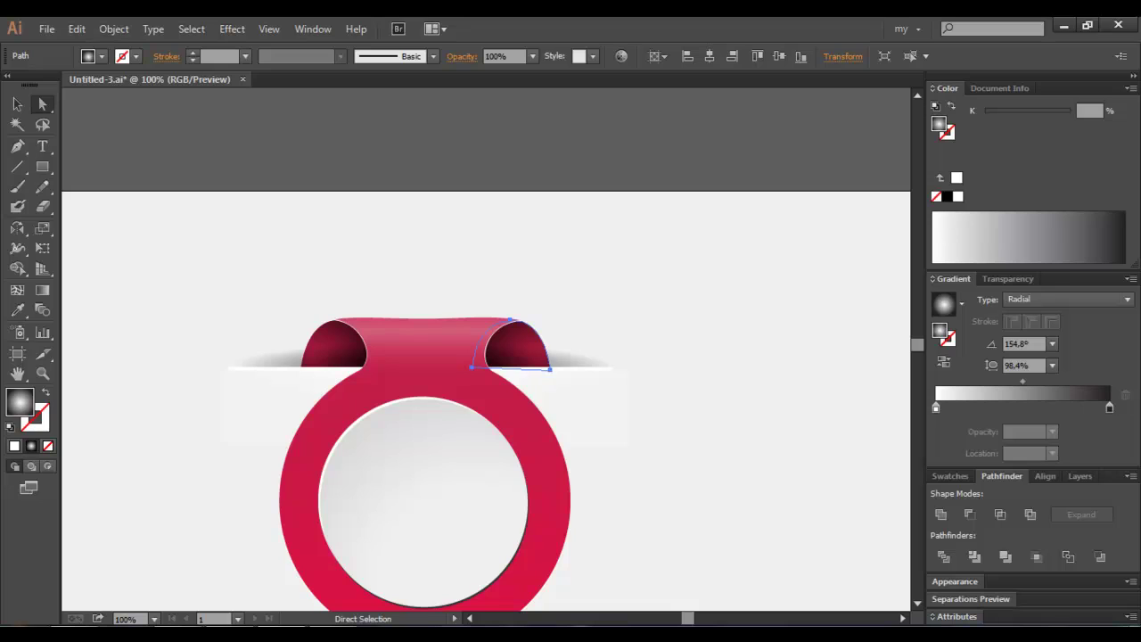
scroll(621, 455, down, 4)
scroll(606, 459, down, 1)
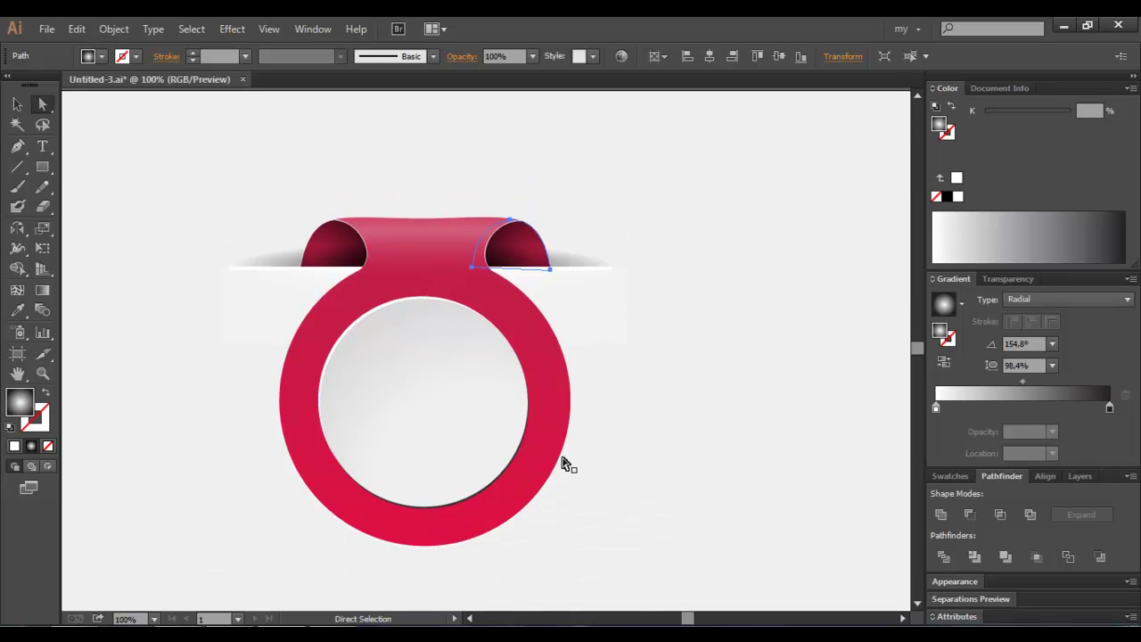
click(564, 462)
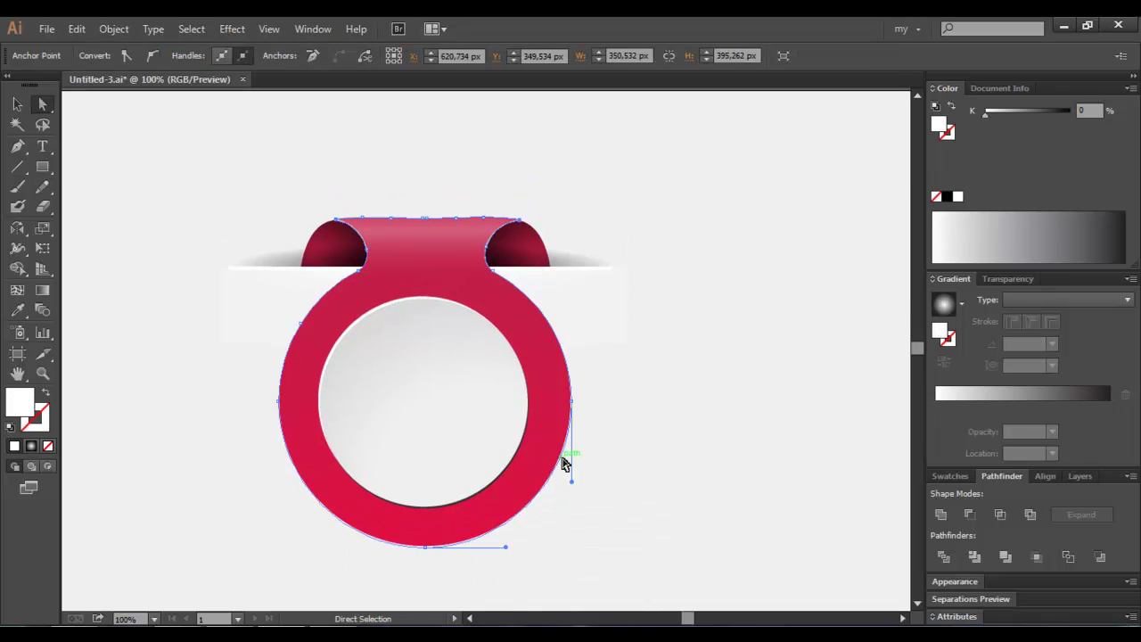
key(v)
click(576, 469)
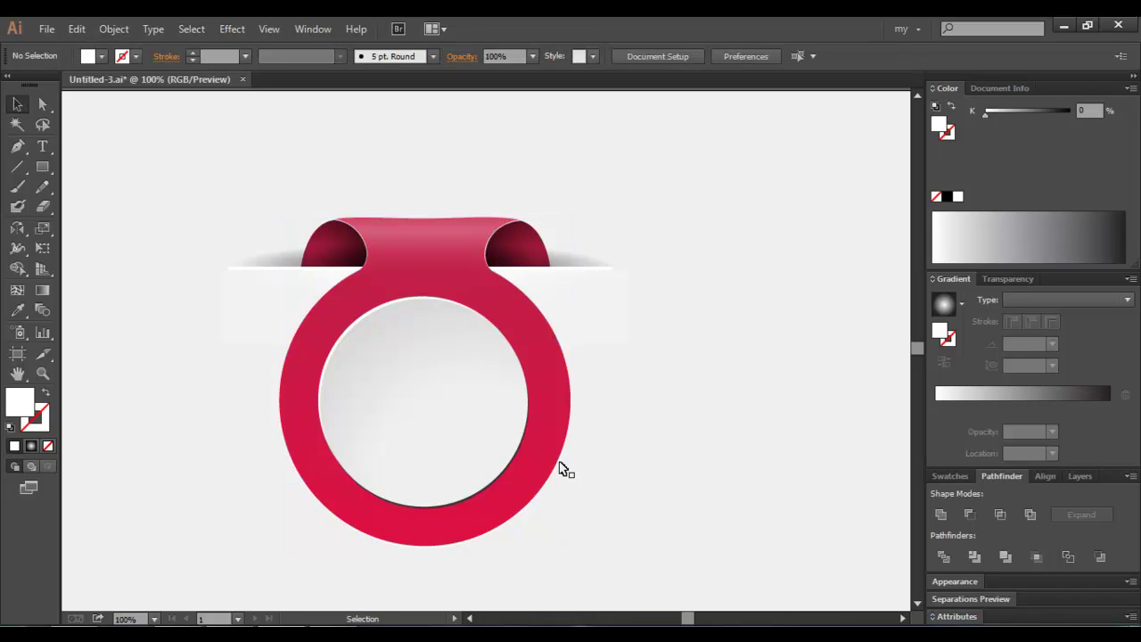
Fill the ring with a reversed white-to-grey grayscale radial gradient, stop moved to the far left.
click(562, 465)
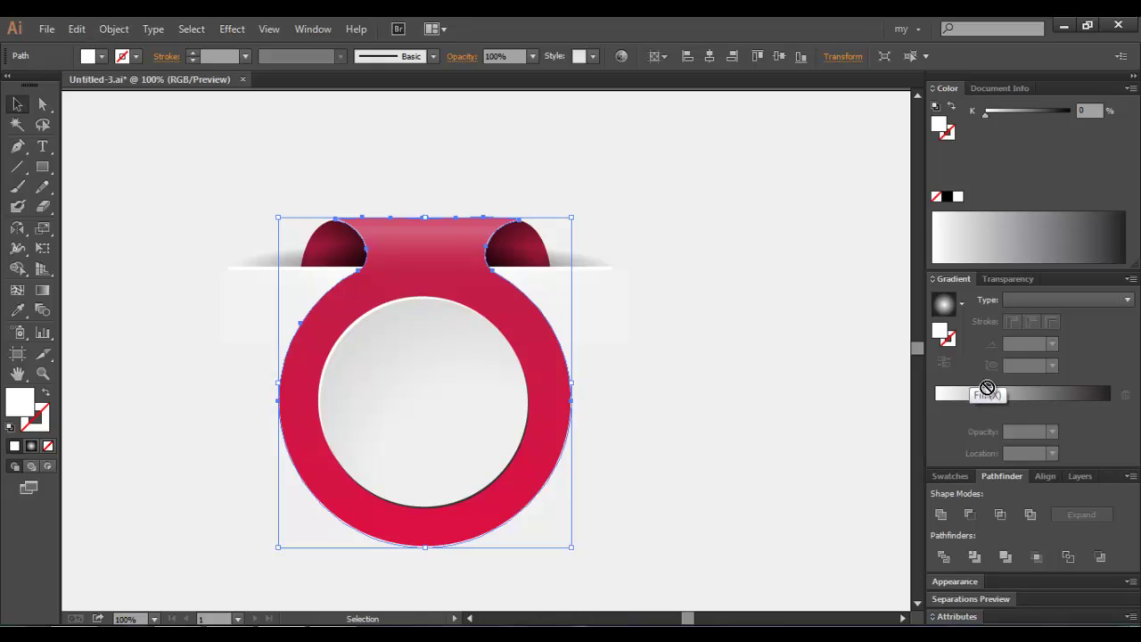
click(985, 408)
drag(1110, 407, 1102, 452)
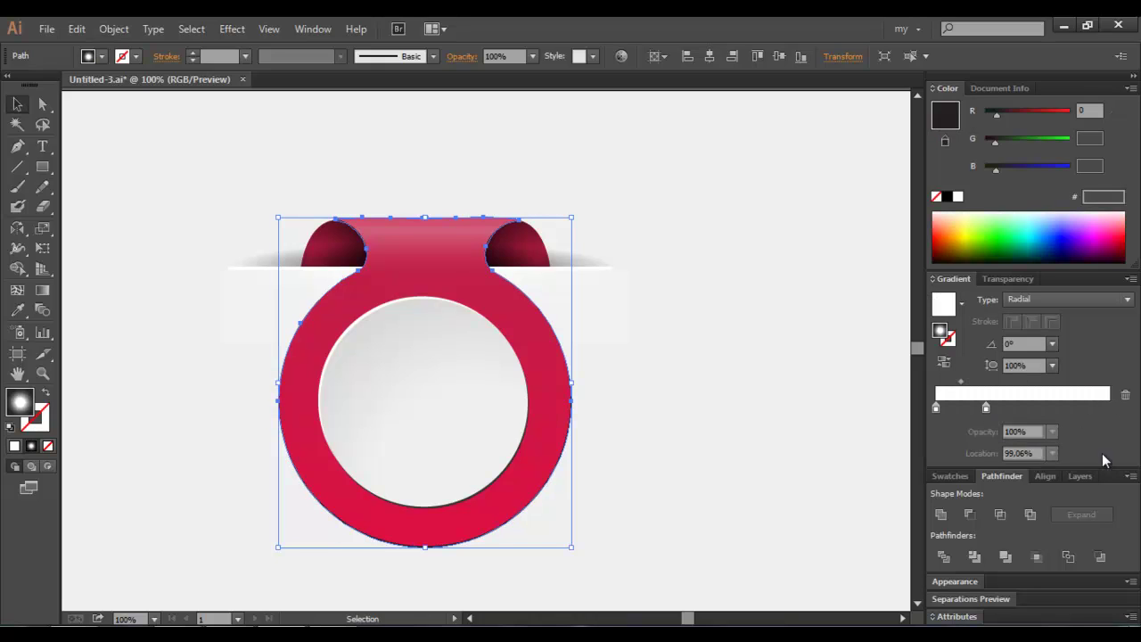
click(1130, 89)
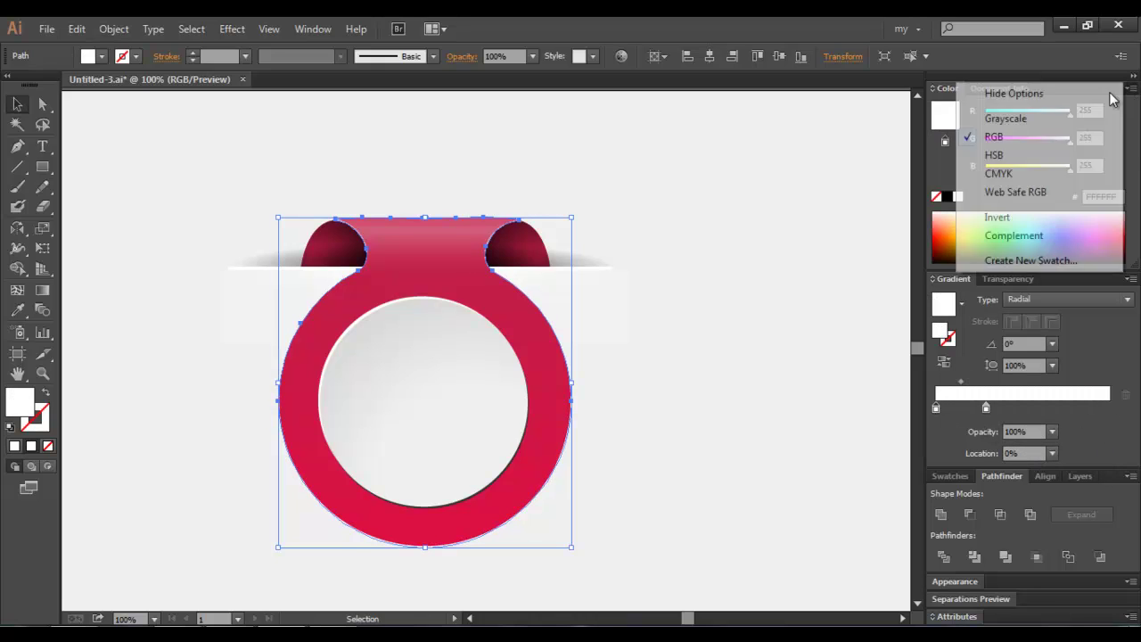
click(1031, 119)
drag(984, 114, 1062, 114)
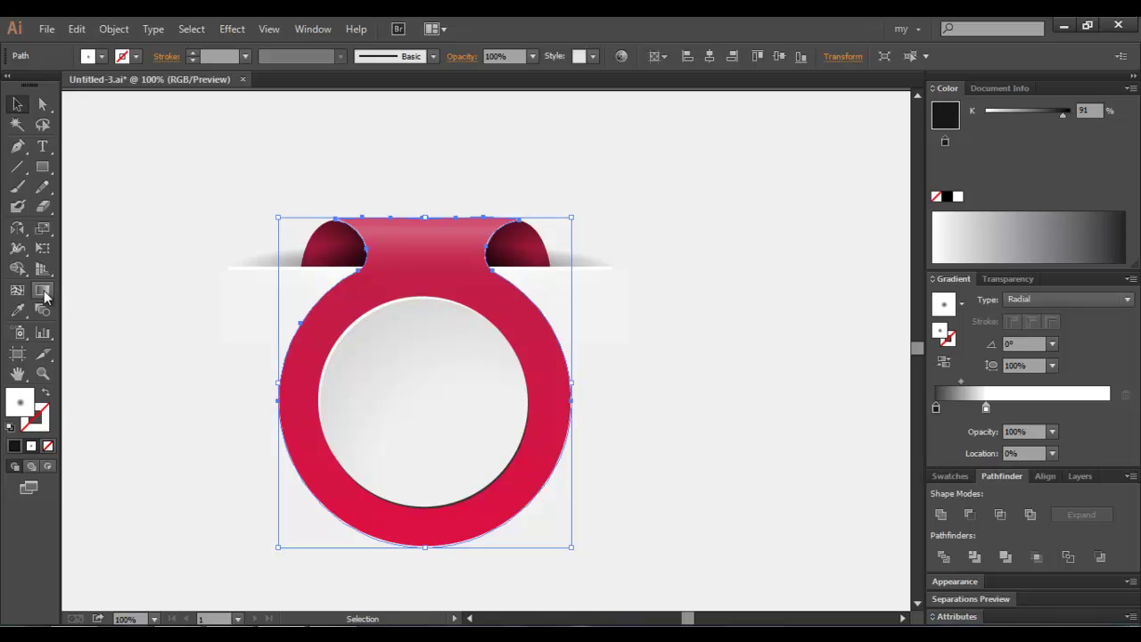
click(945, 361)
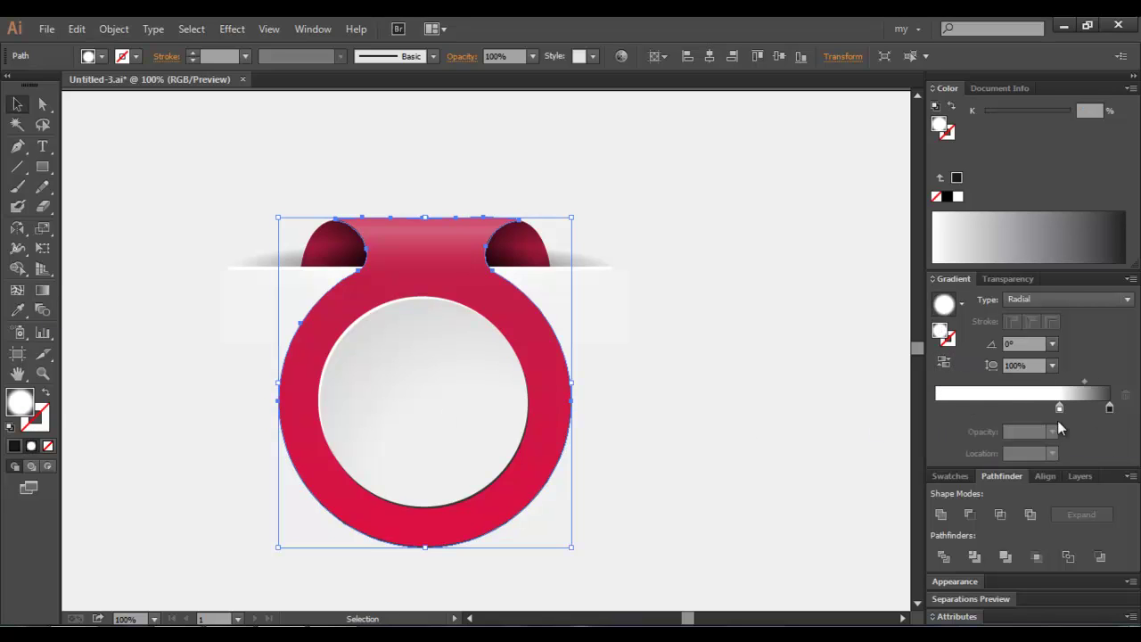
drag(1059, 407, 940, 408)
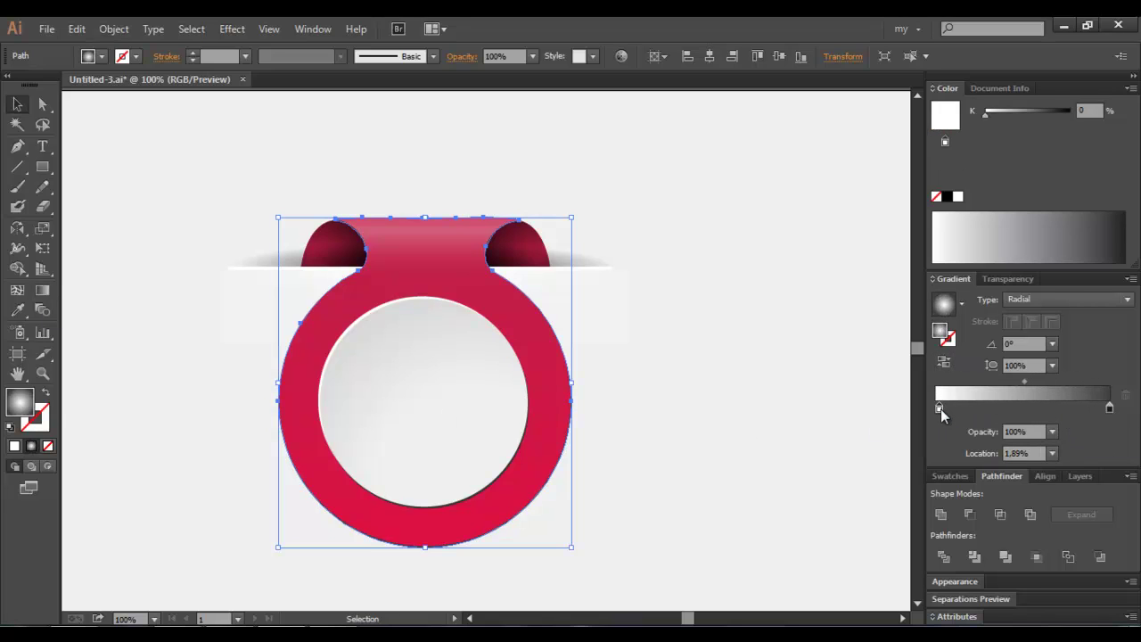
Drag the gradient diagonally from the tab's upper-left toward the ring's lower right, then deselect.
click(42, 290)
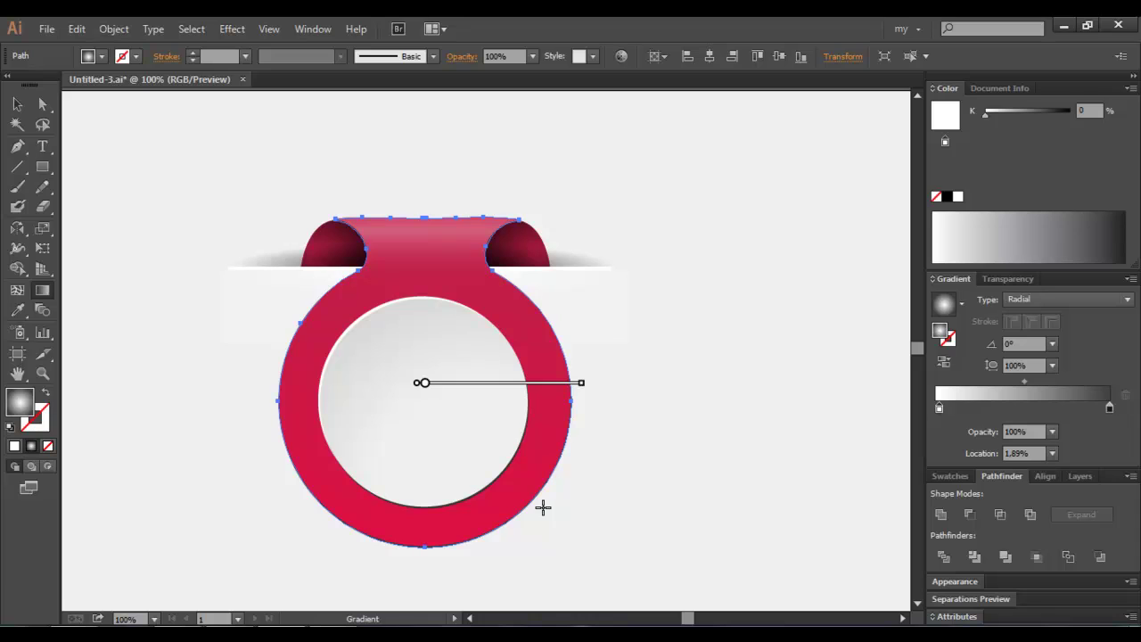
mouse_move(318, 230)
mouse_down()
mouse_move(514, 528)
mouse_move(508, 506)
mouse_up()
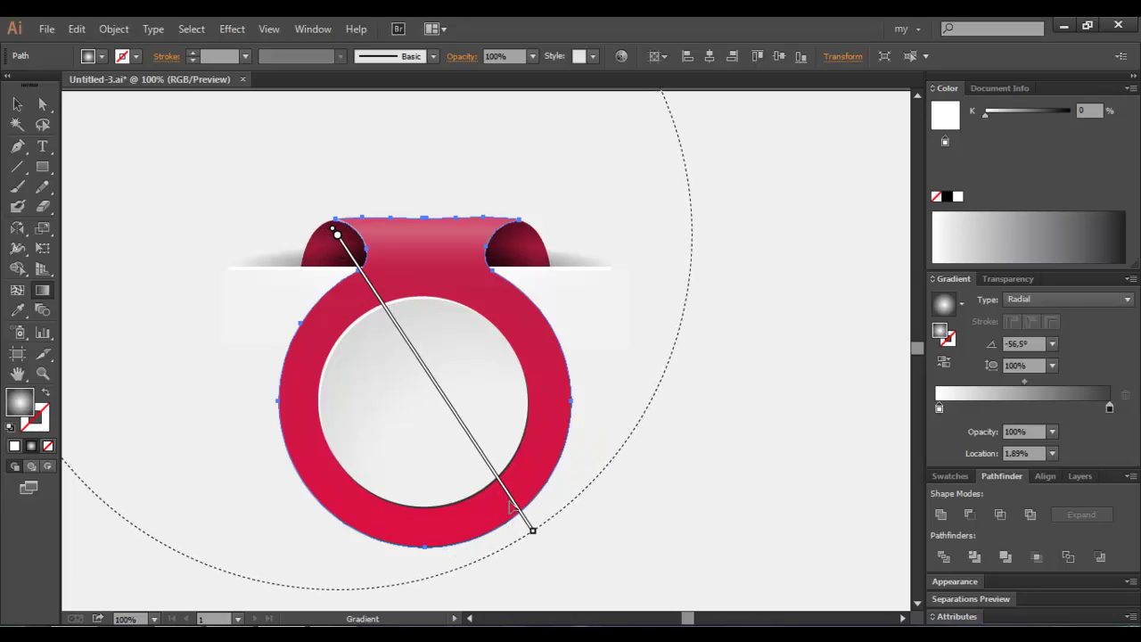
drag(335, 241, 450, 437)
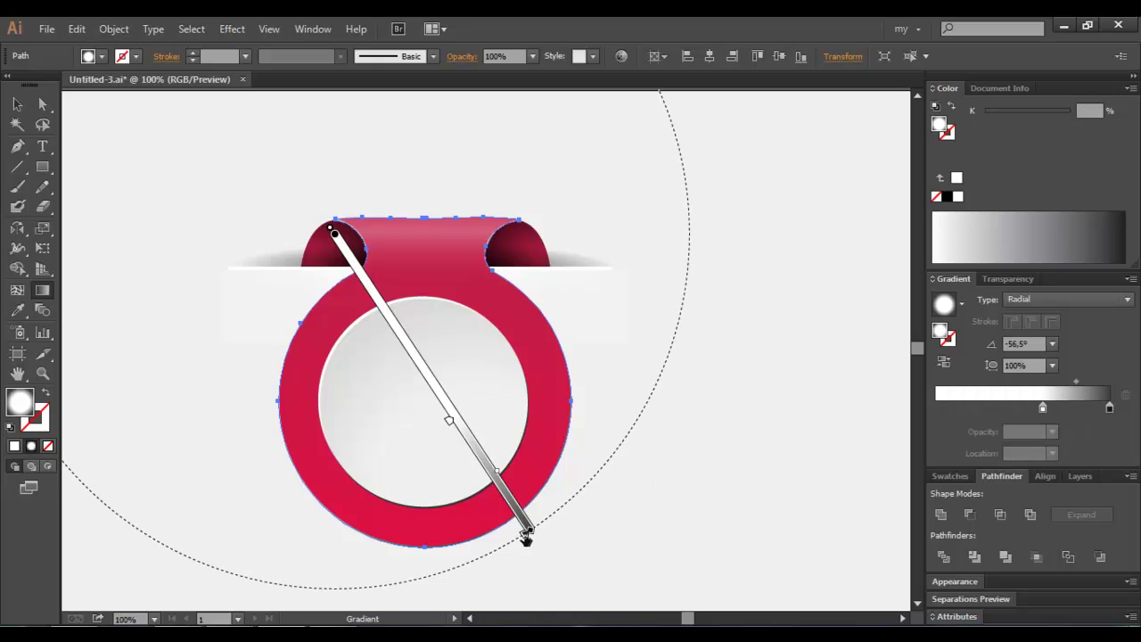
drag(529, 533, 542, 553)
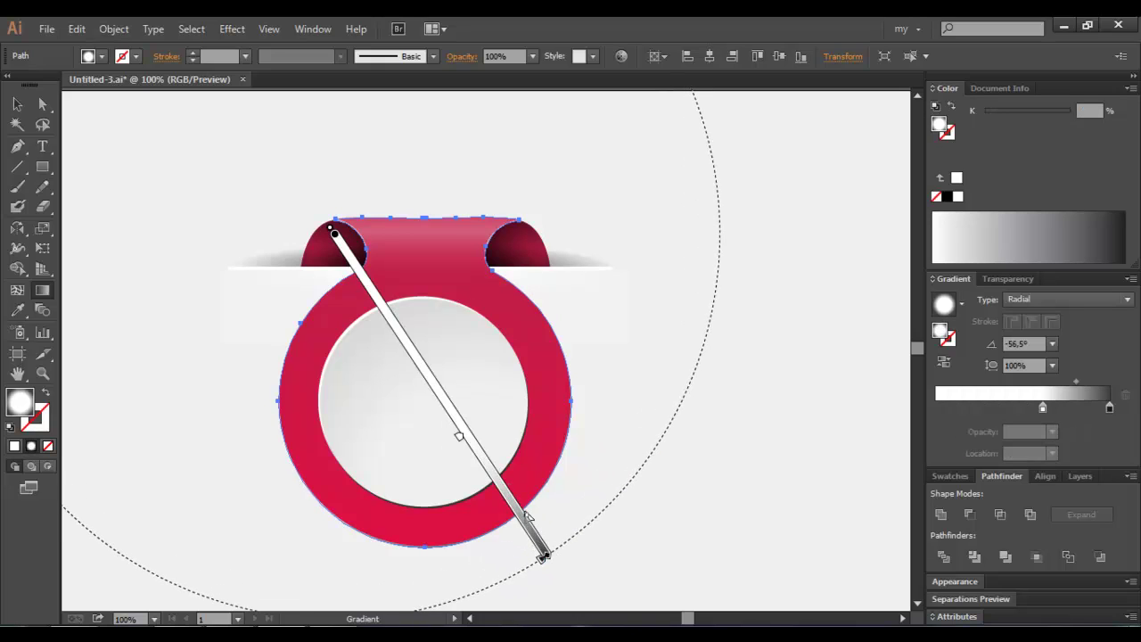
click(17, 104)
click(149, 170)
click(571, 387)
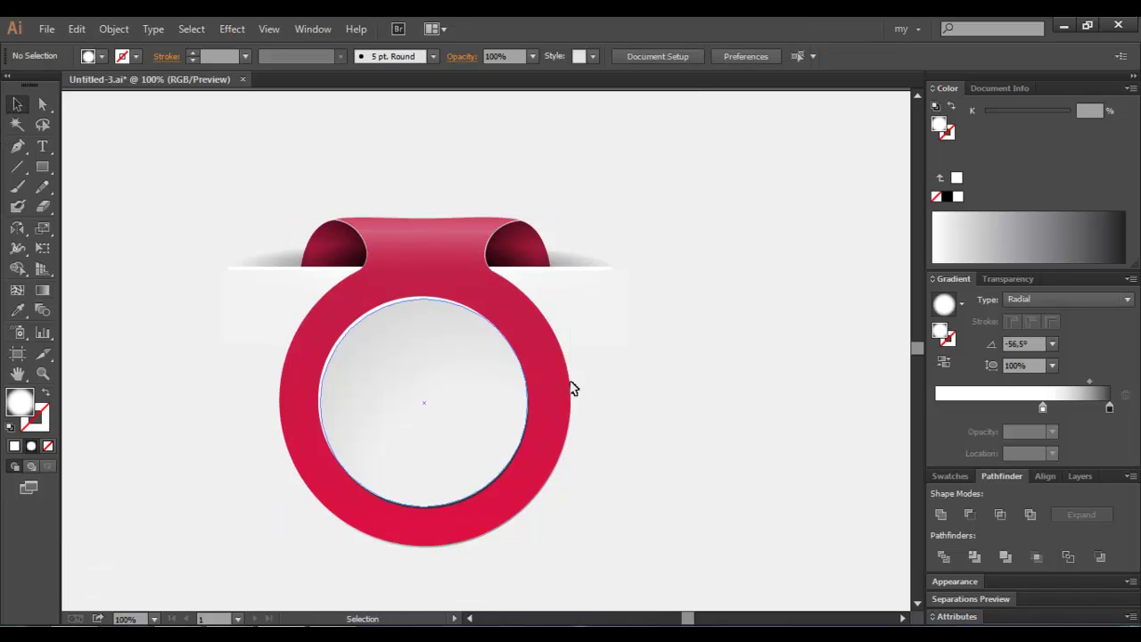
click(586, 464)
Duplicate the red ring slightly down-right, fill the copy dark grey and send it behind the ring.
key(ctrl+minus)
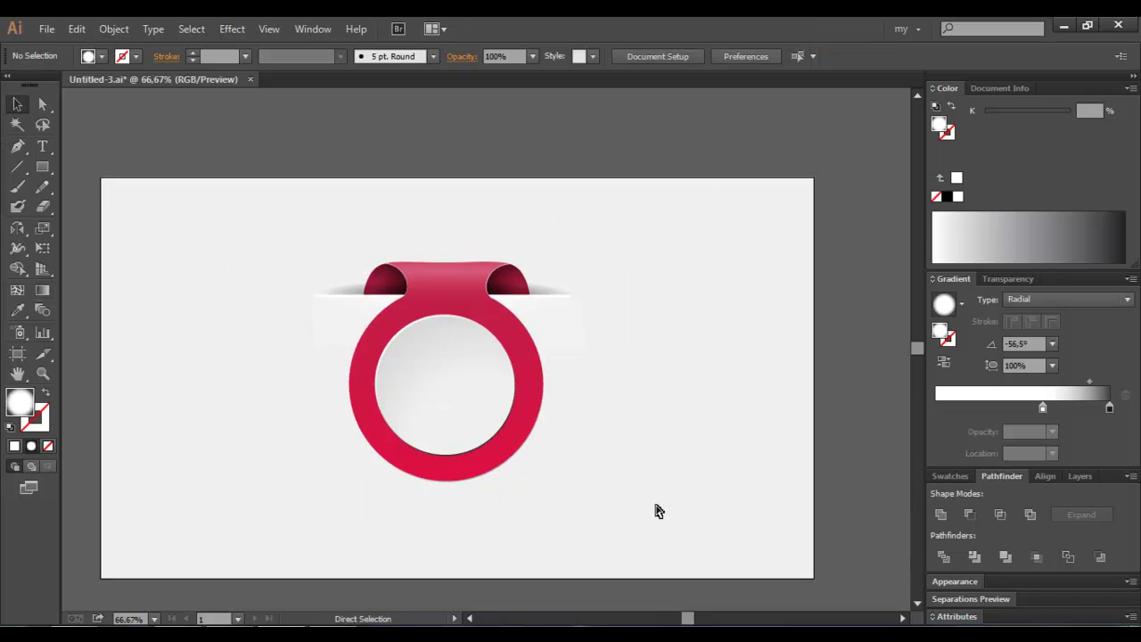
click(529, 385)
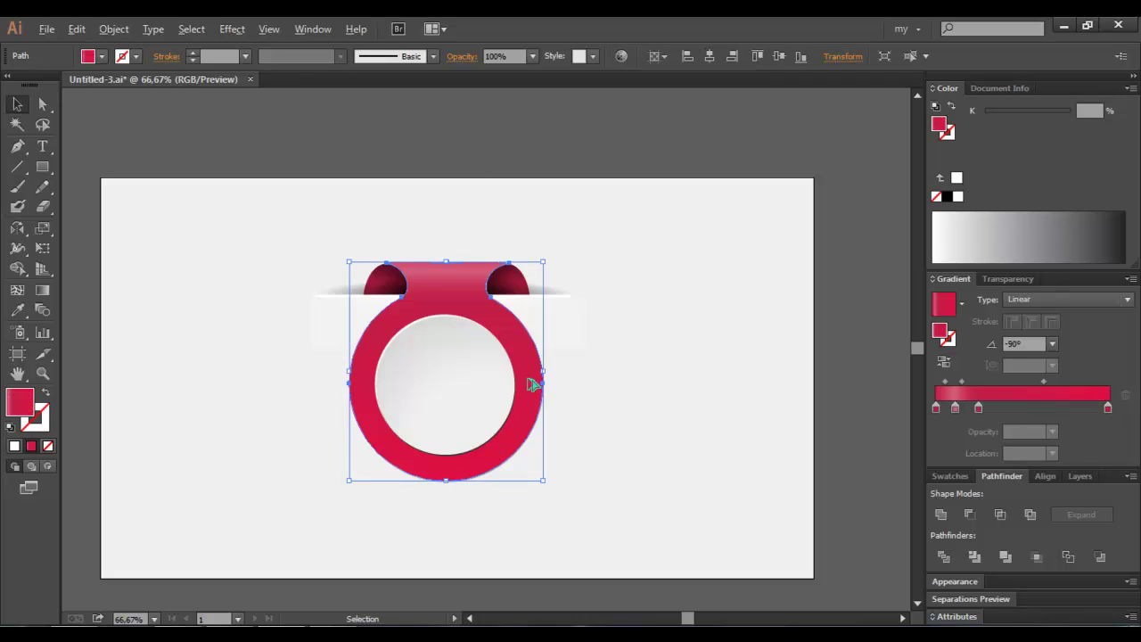
drag(532, 383, 553, 395)
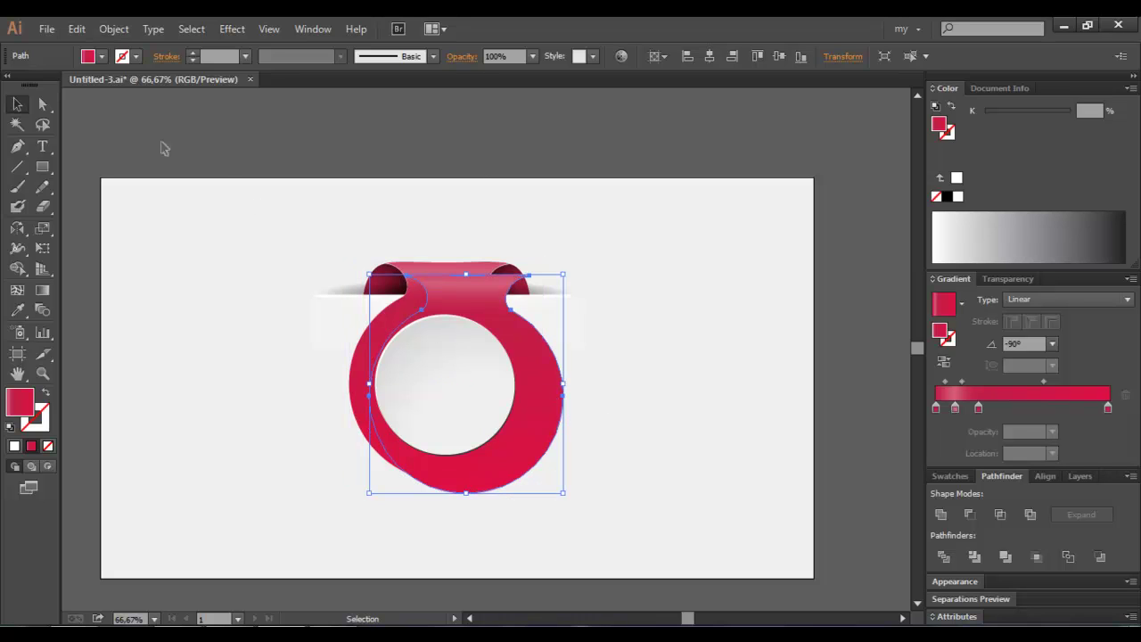
click(1085, 242)
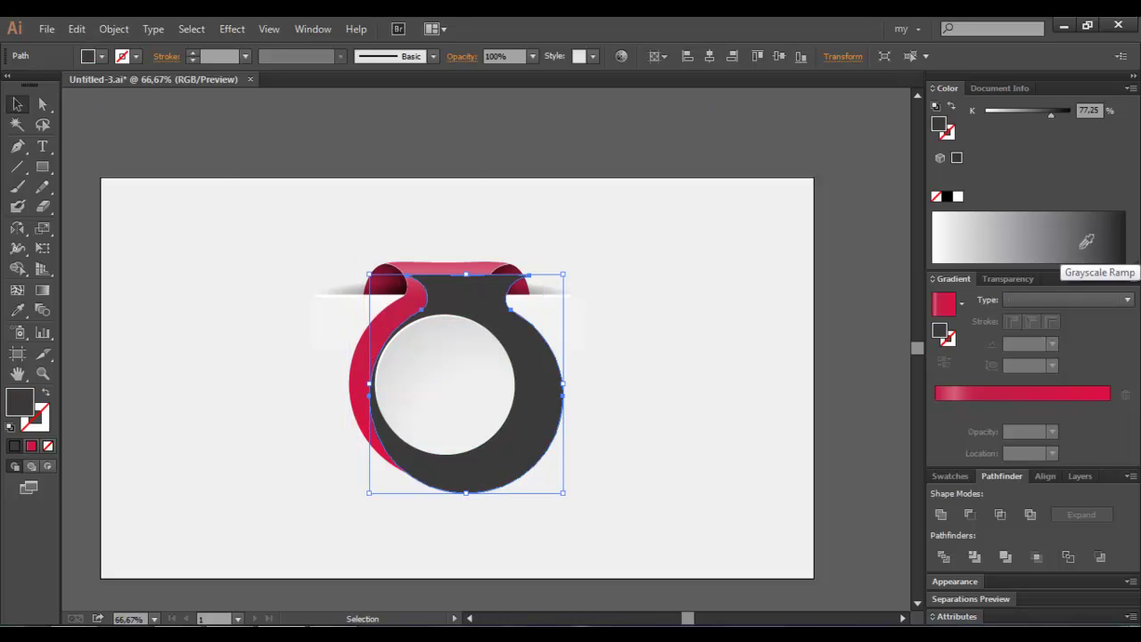
key(ctrl+bracketleft)
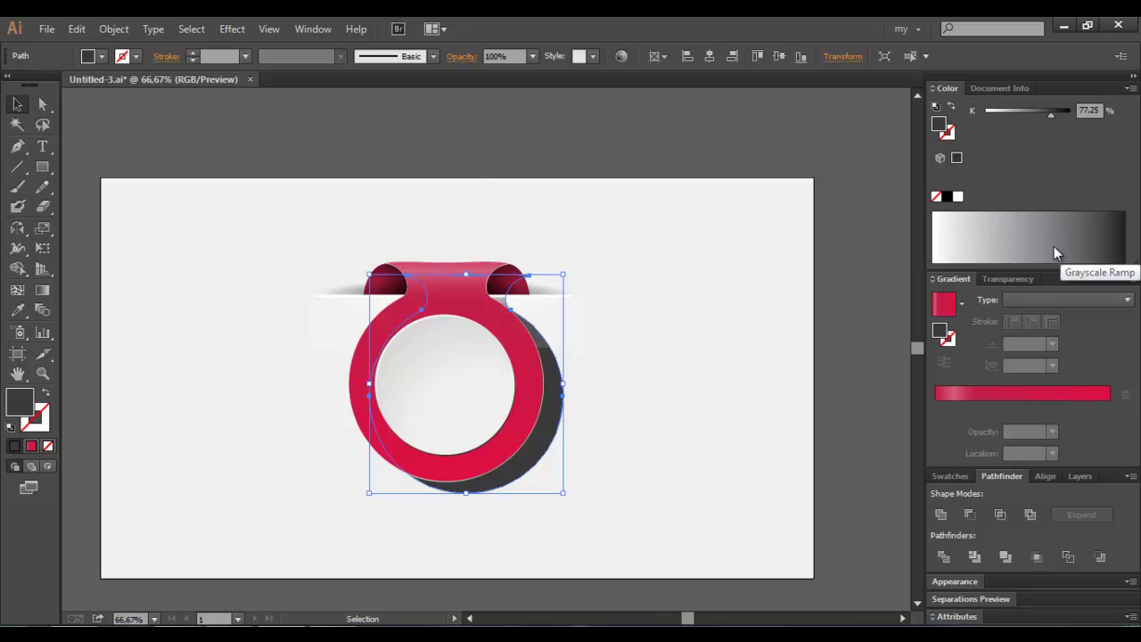
Set the grey copy's blend mode to Multiply and move the dark shadow shape to the lower right.
click(1007, 278)
click(972, 353)
click(962, 83)
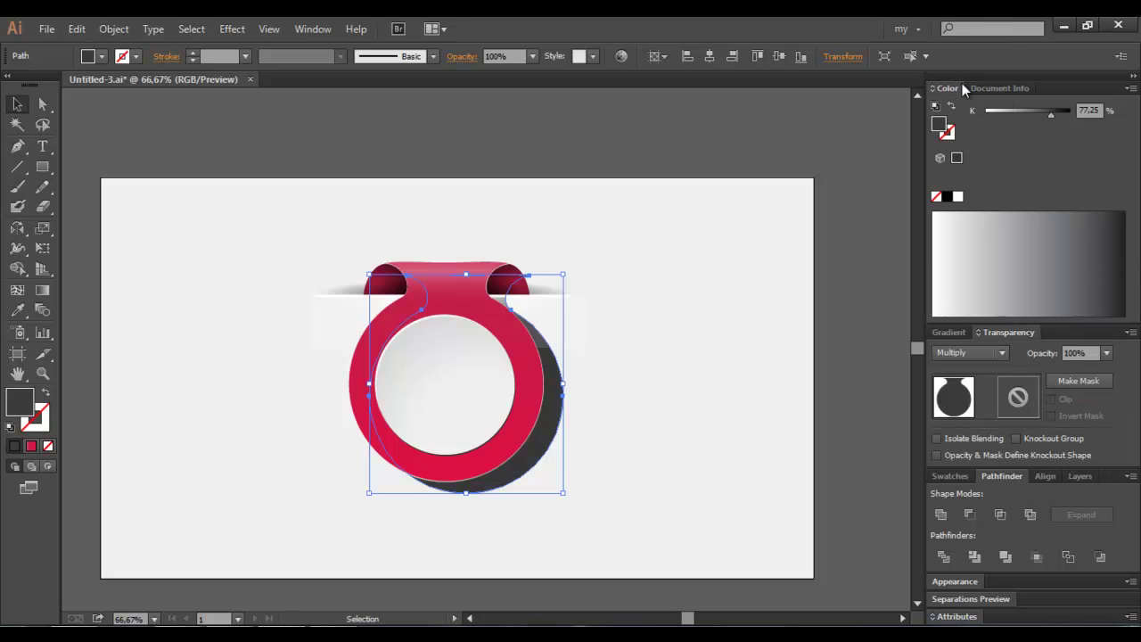
click(693, 425)
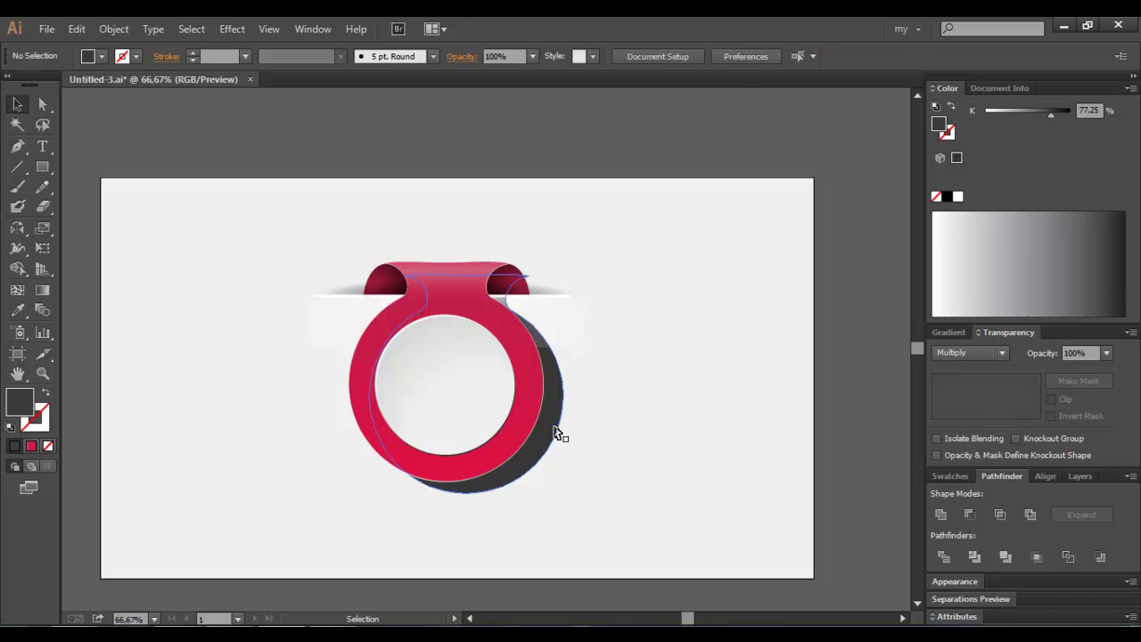
drag(556, 432, 784, 526)
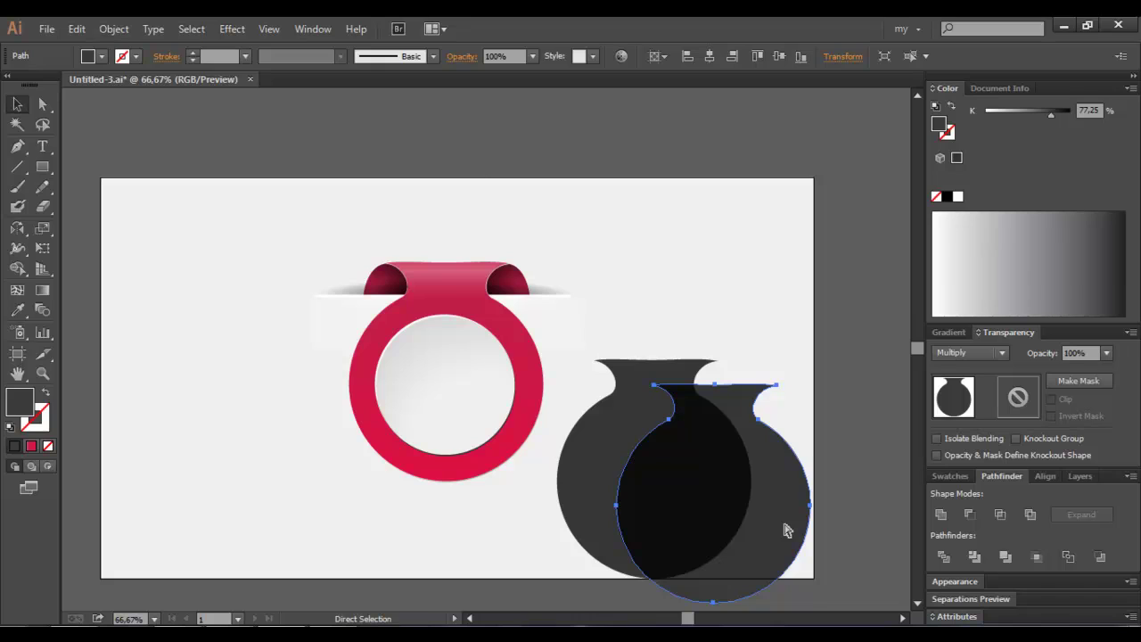
Return both shadow shapes to Normal blending and set the copied shape's opacity to 0%.
shift+click(687, 373)
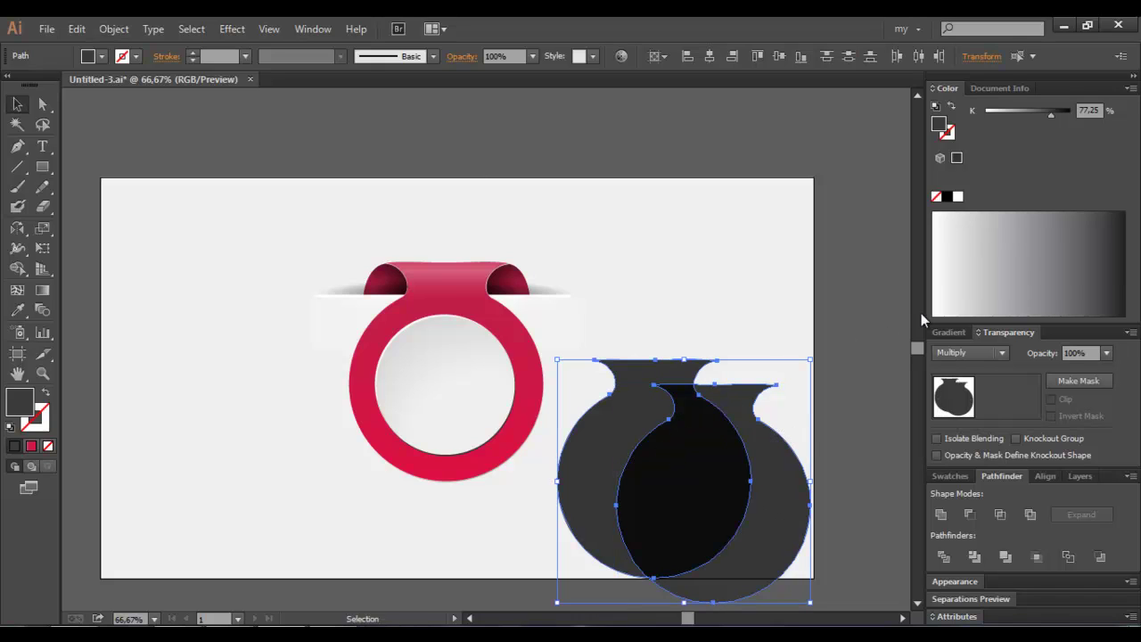
click(963, 352)
click(962, 39)
click(846, 428)
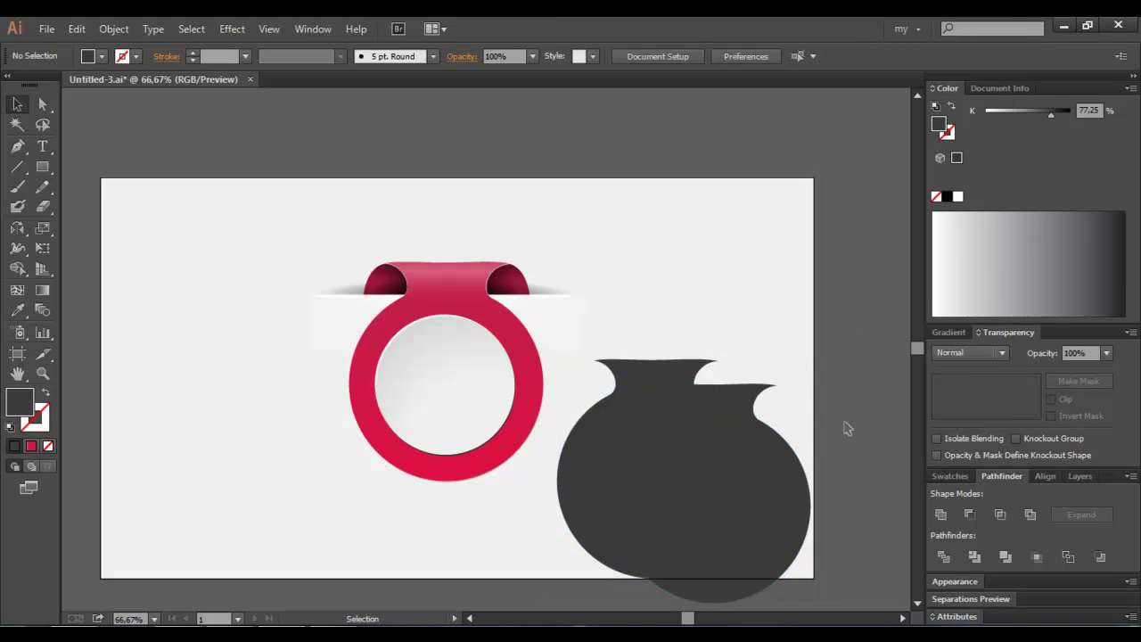
click(714, 499)
click(522, 56)
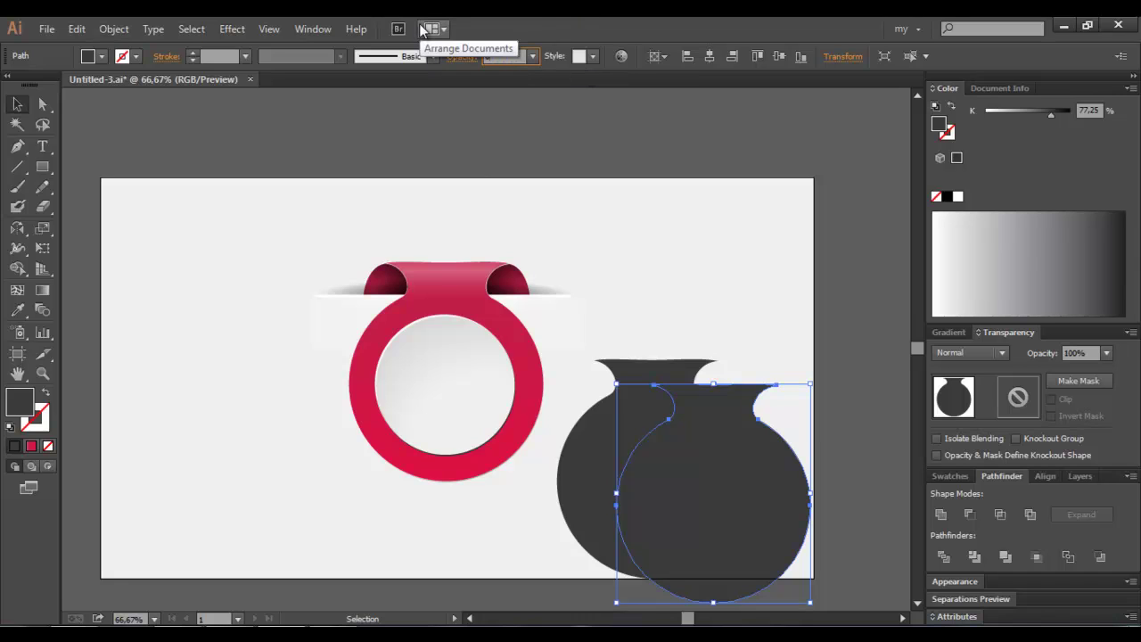
text(0)
click(756, 280)
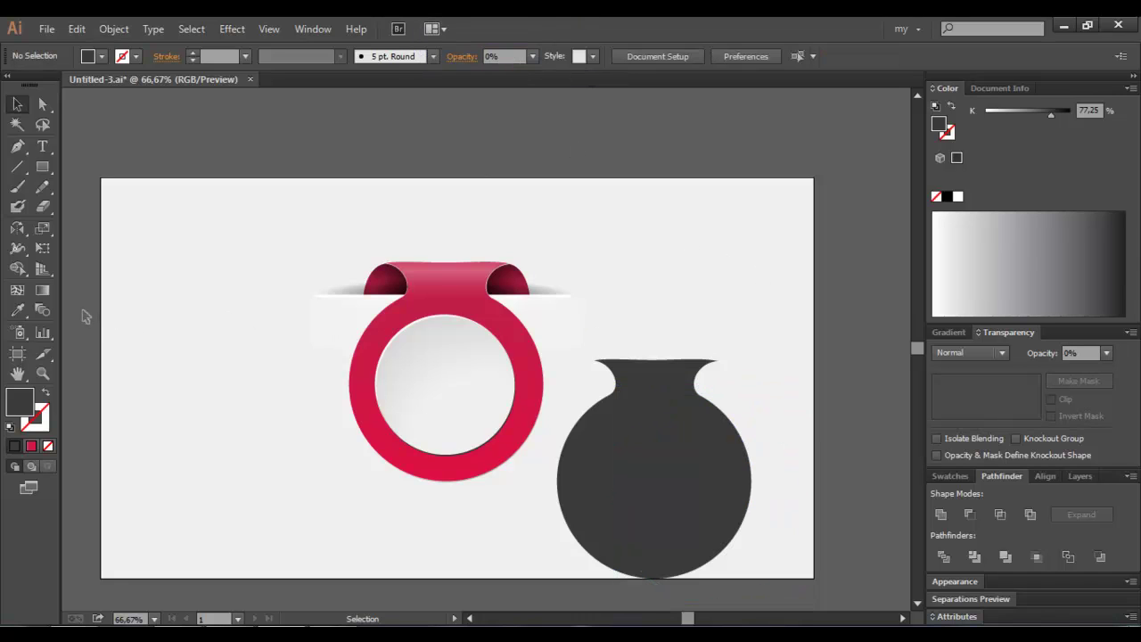
Blend the dark shadow shape into its invisible copy using 30 specified steps.
click(42, 310)
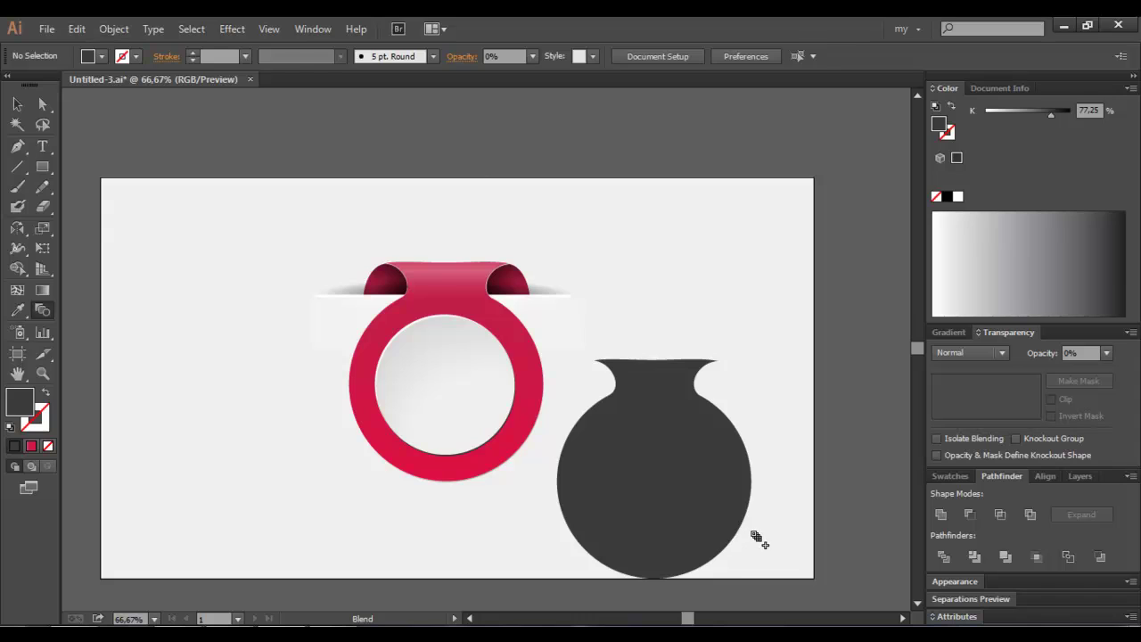
click(756, 537)
double_click(42, 309)
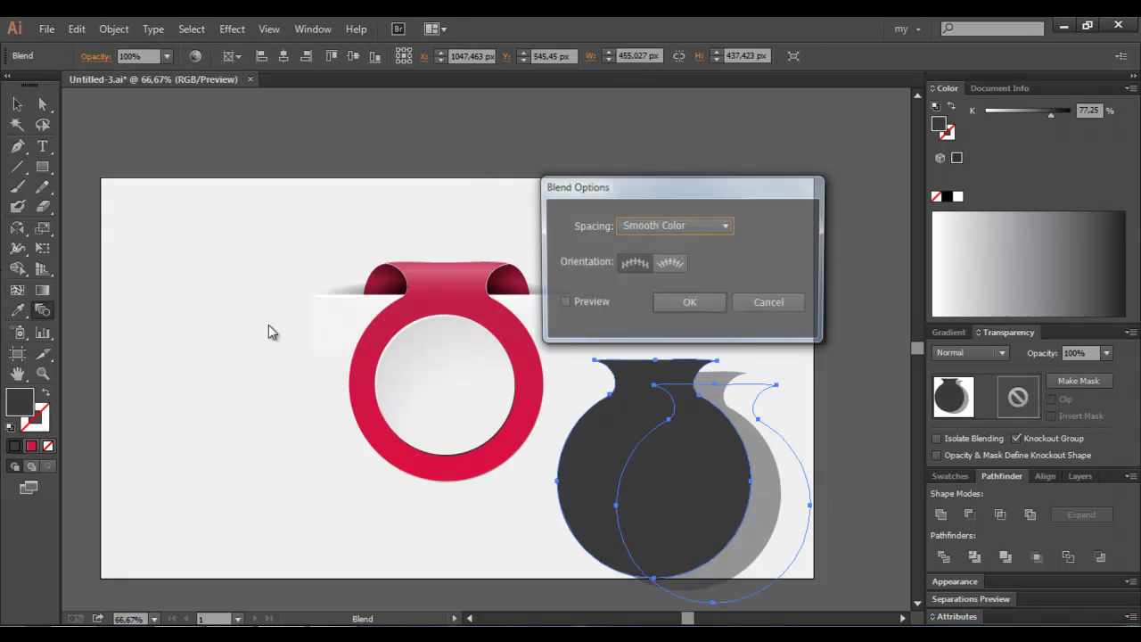
click(593, 303)
click(675, 226)
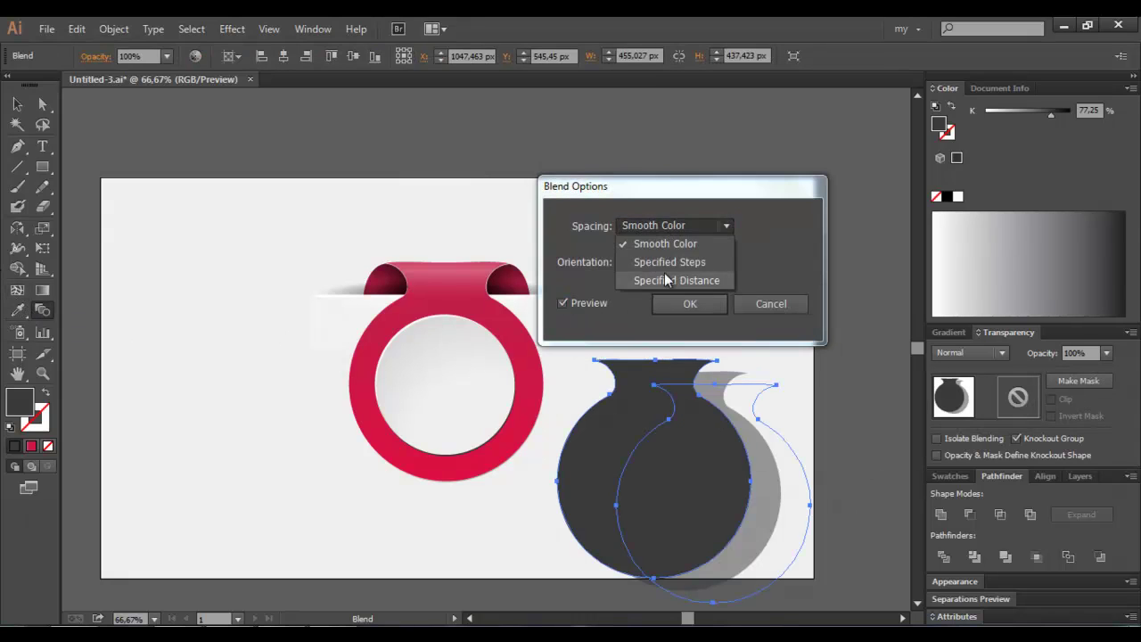
click(675, 259)
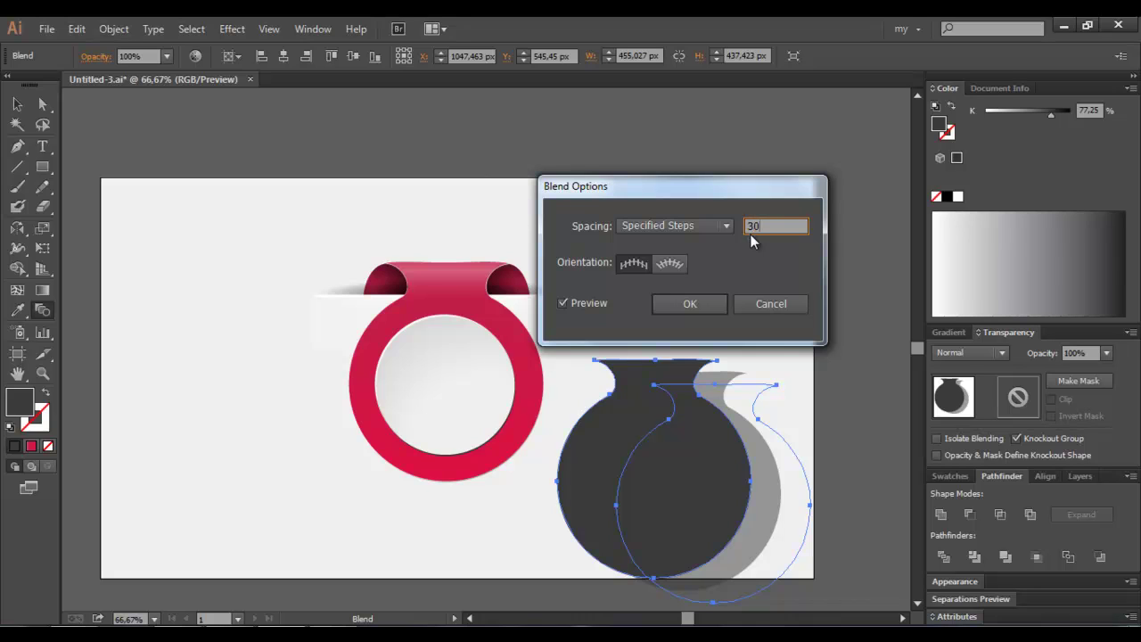
click(695, 309)
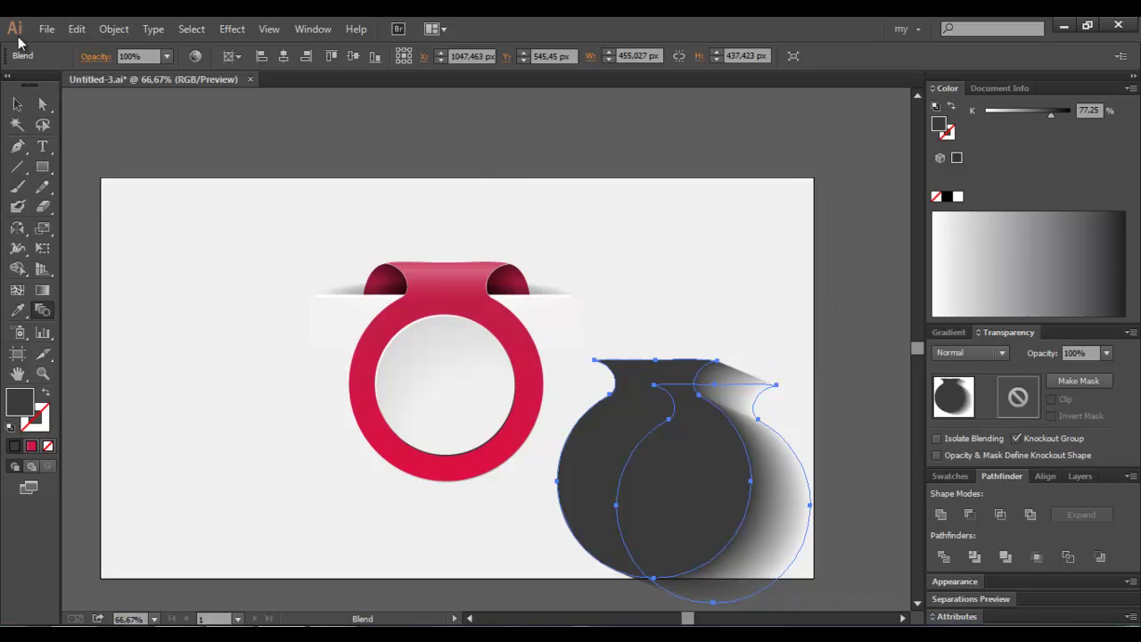
Move the invisible copy's path up-left over the dark shape, then reselect the vase-shaped blend.
click(16, 105)
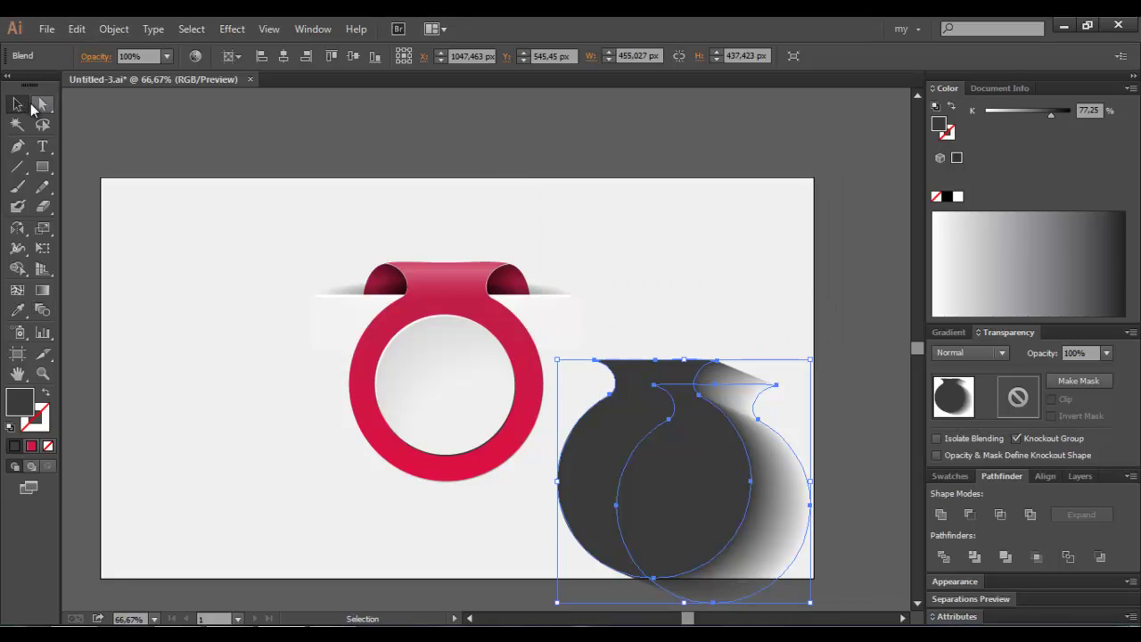
click(870, 468)
click(806, 497)
key(v)
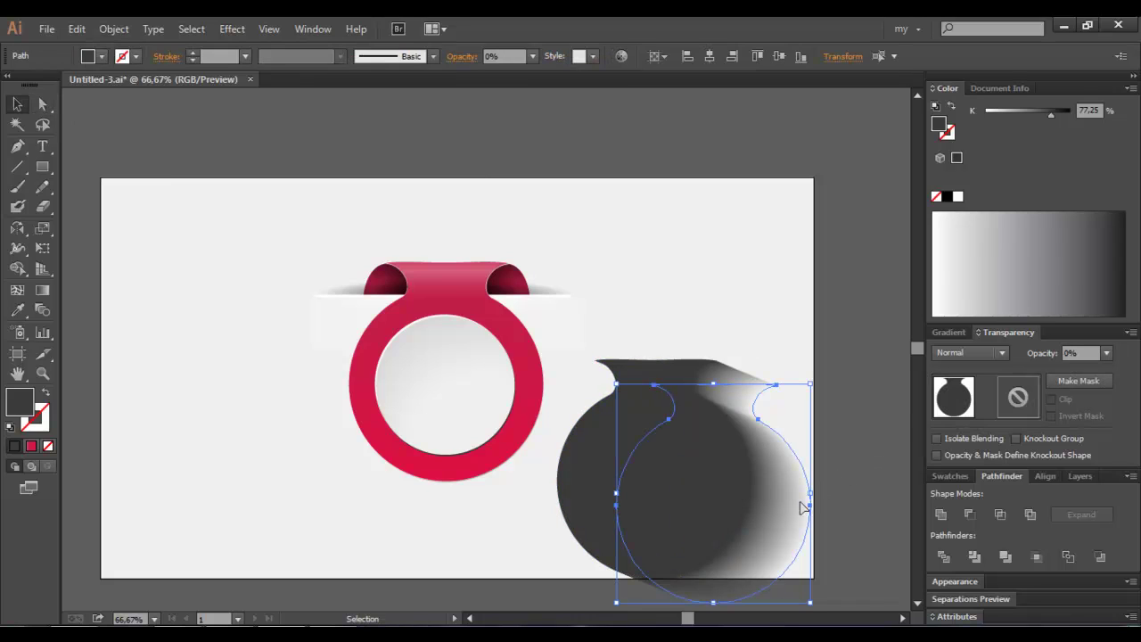
drag(805, 517, 772, 503)
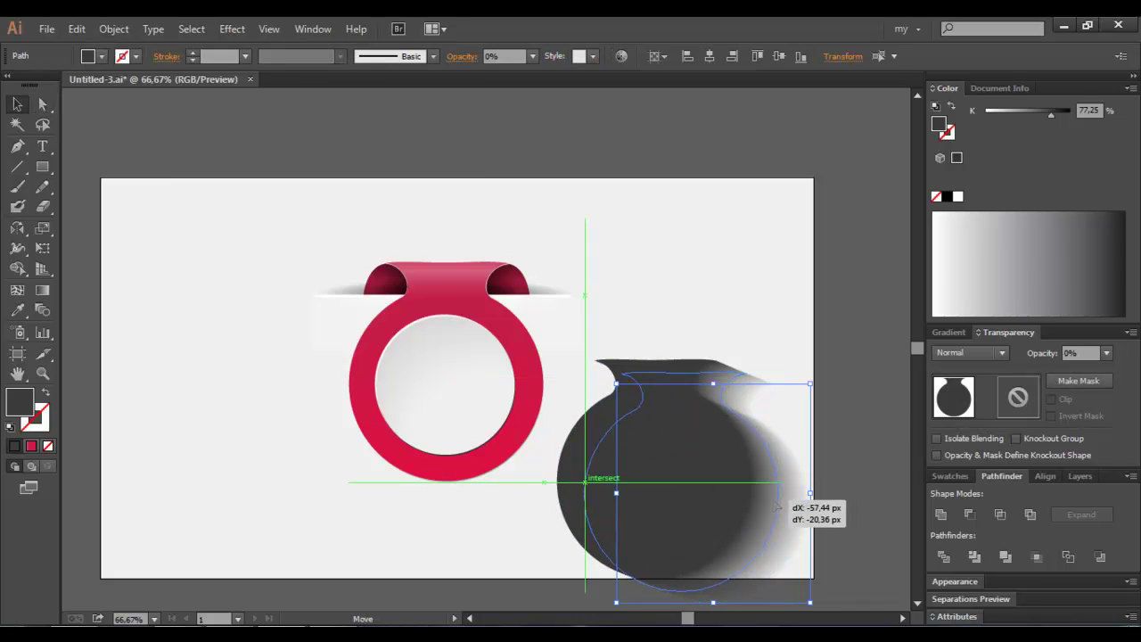
drag(784, 498, 771, 504)
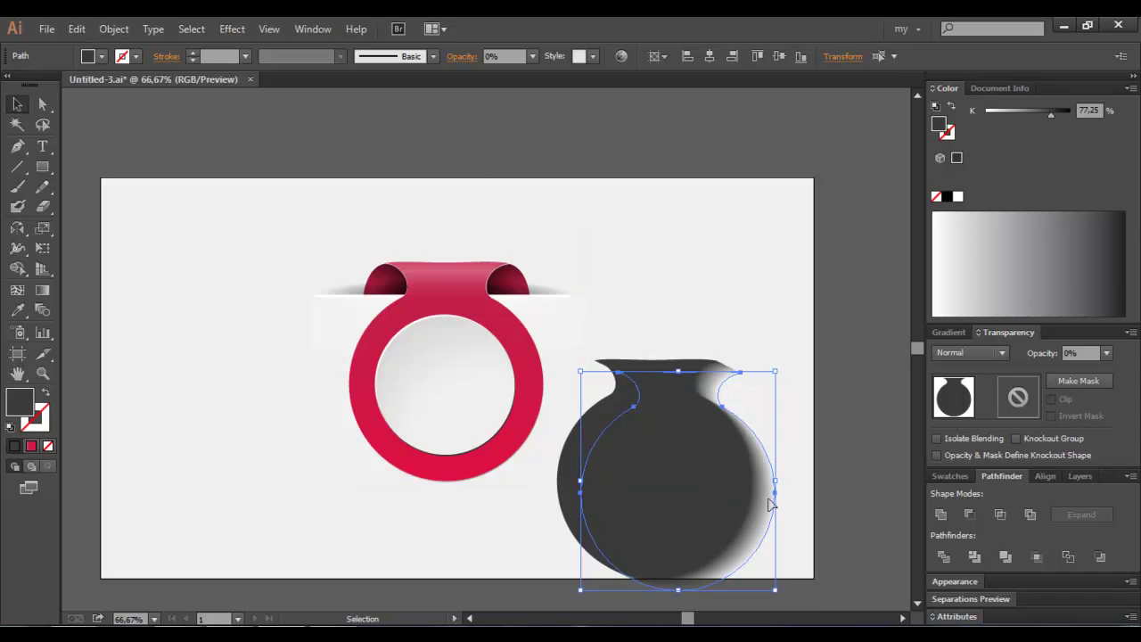
click(820, 497)
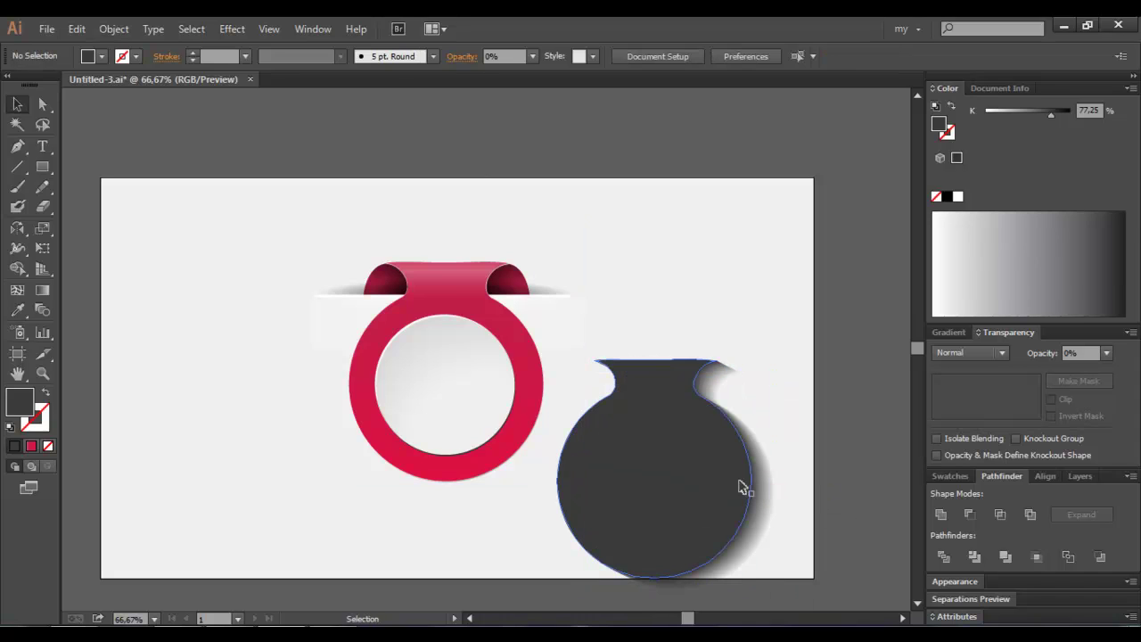
click(741, 486)
Set the vase shadow blend to Multiply and drag it behind the crimson ring.
click(970, 352)
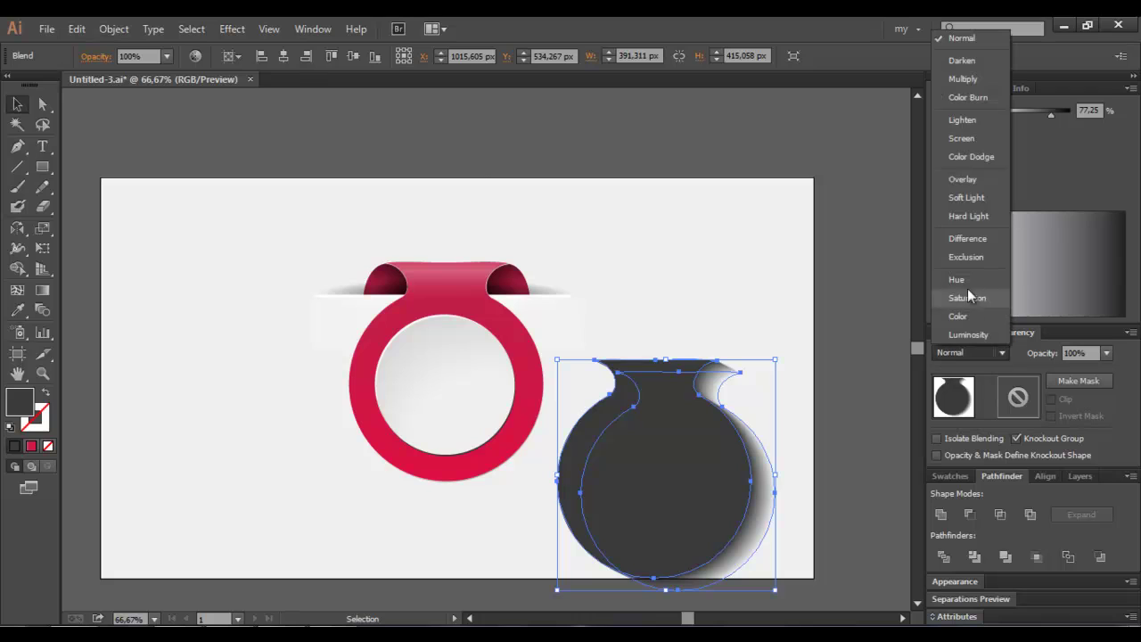
click(960, 97)
click(838, 464)
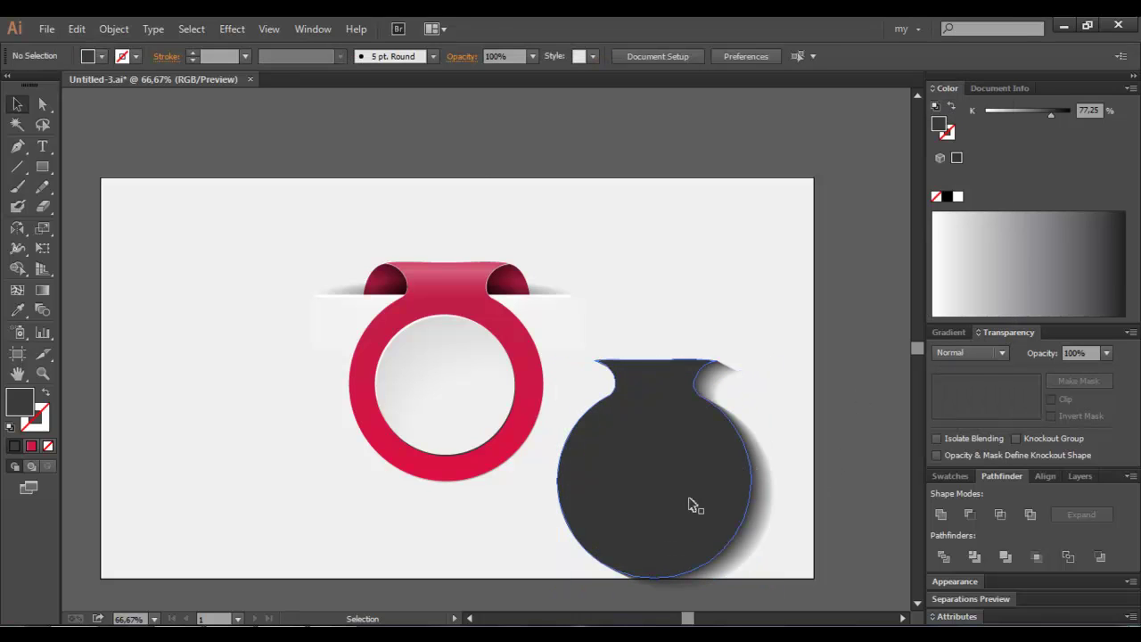
drag(661, 488, 493, 416)
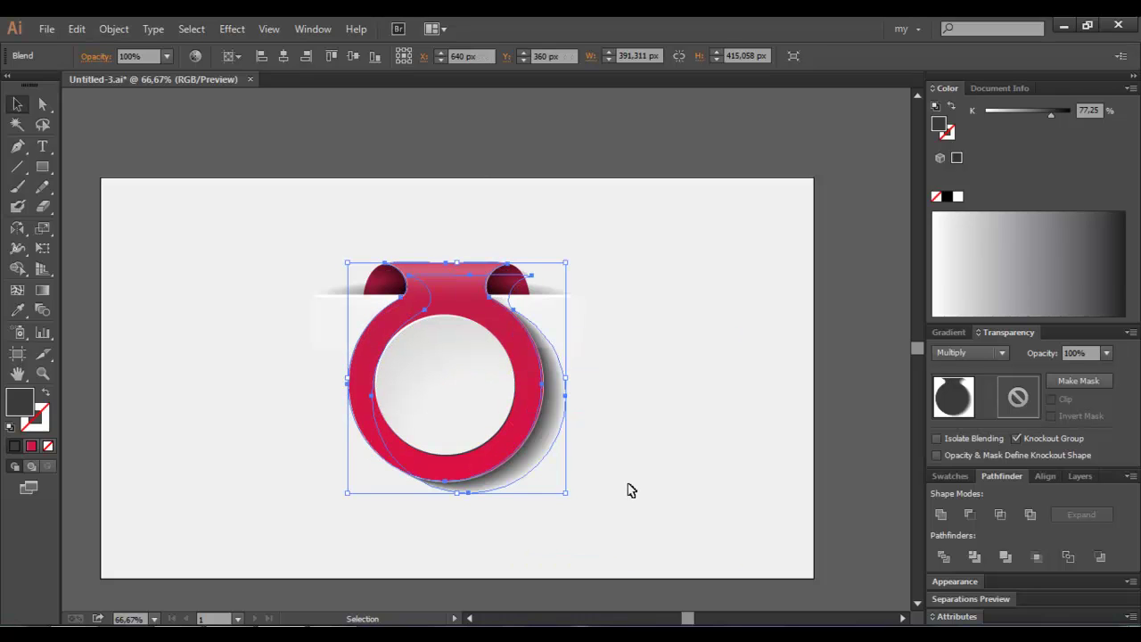
click(628, 490)
Nudge the ring group slightly left and shift the shadow path 9 px left.
drag(550, 449, 544, 449)
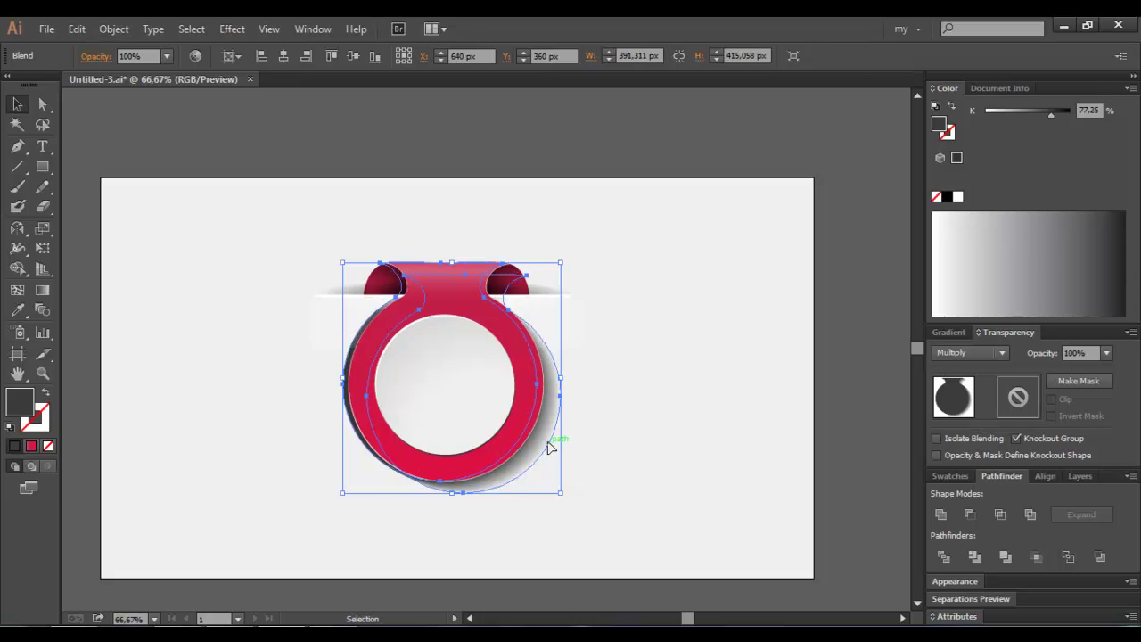
click(599, 476)
click(553, 439)
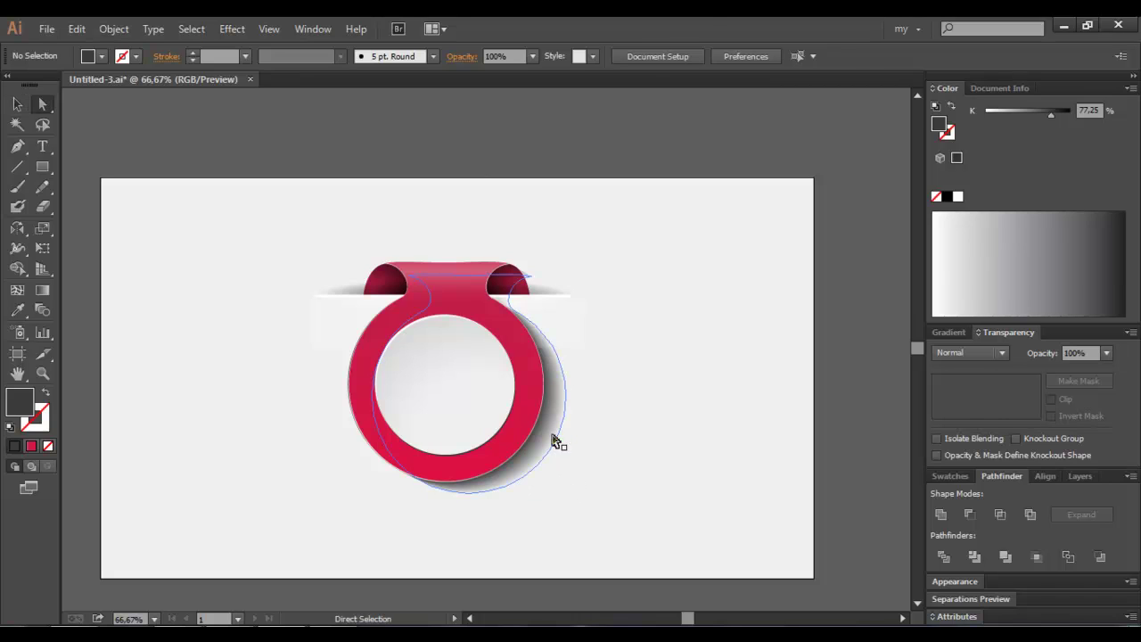
drag(552, 433, 546, 430)
click(594, 463)
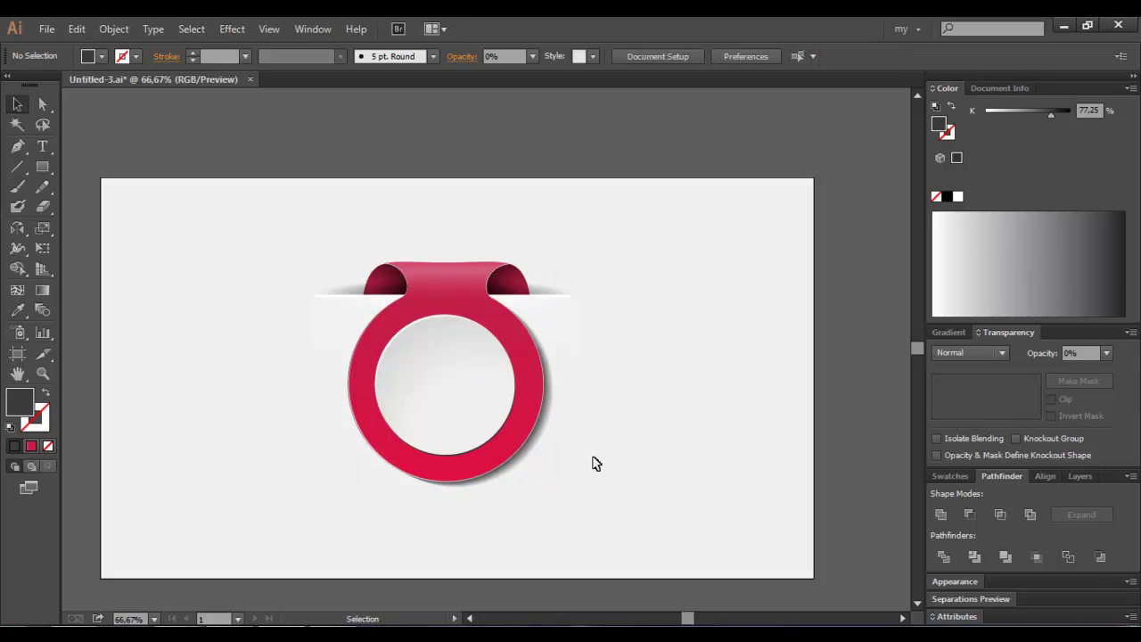
Fill the background rectangle with the White, Black gradient preset set to Radial.
key(ctrl+z)
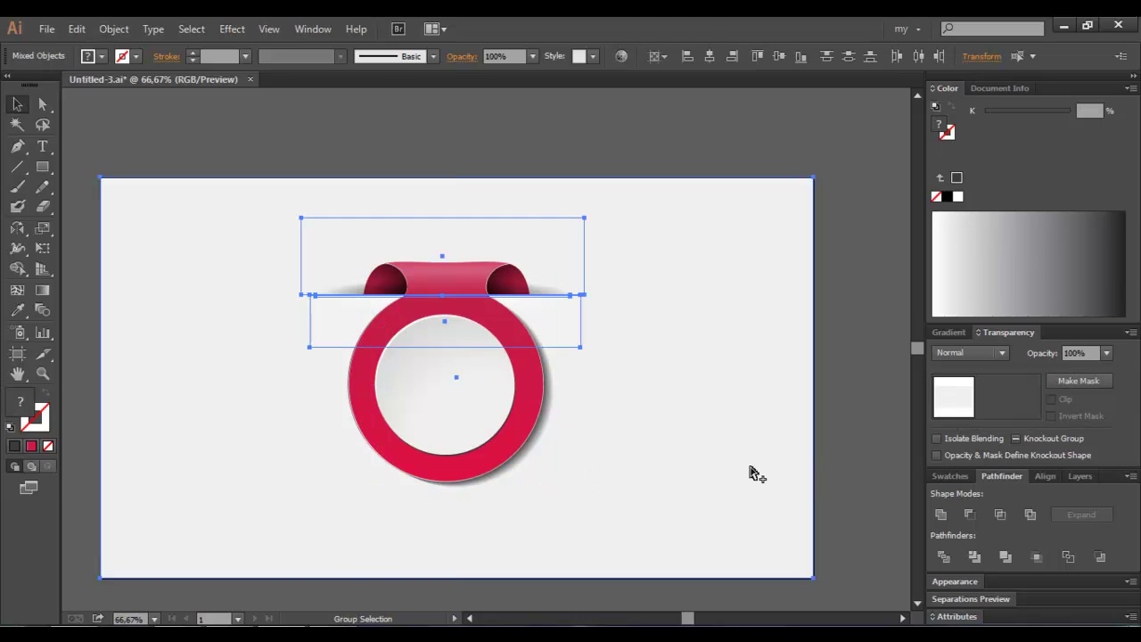
click(861, 443)
click(748, 412)
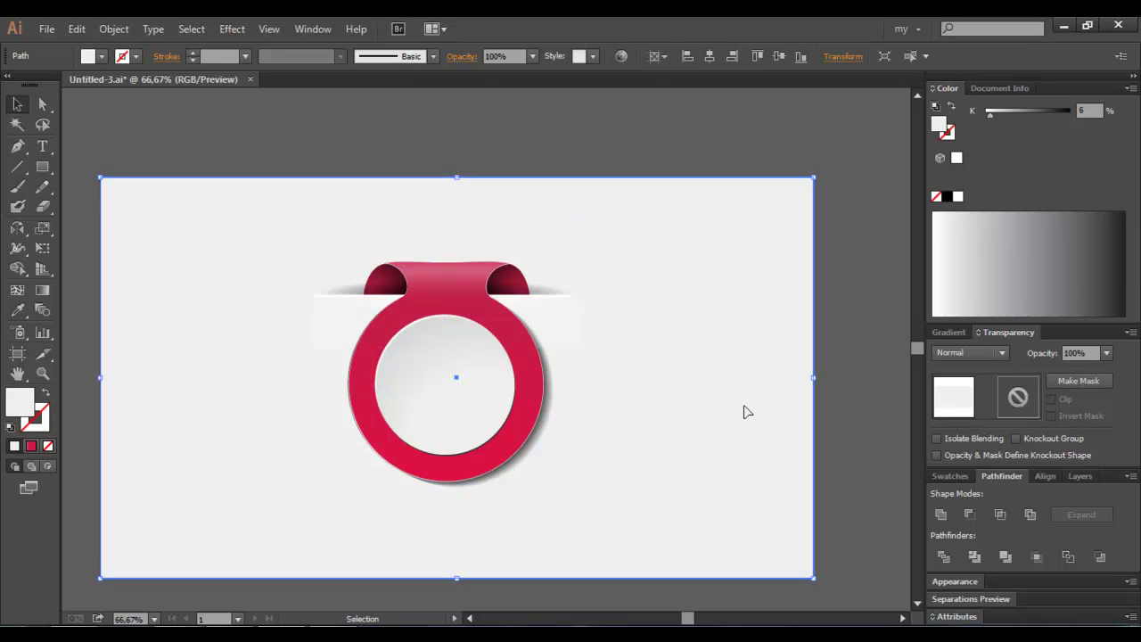
click(951, 333)
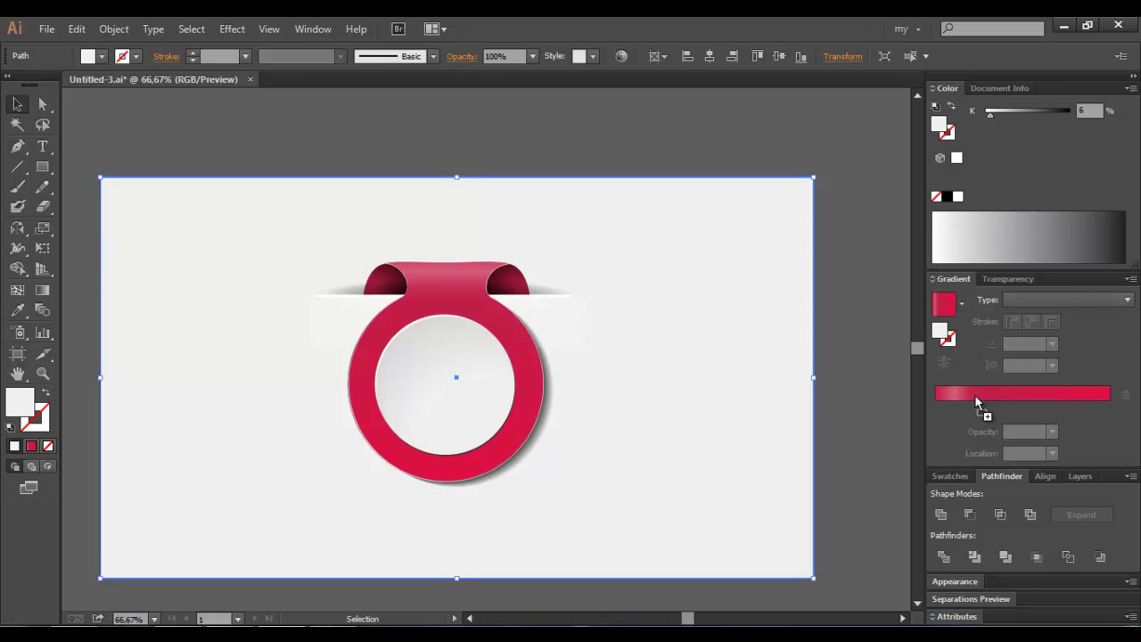
click(944, 304)
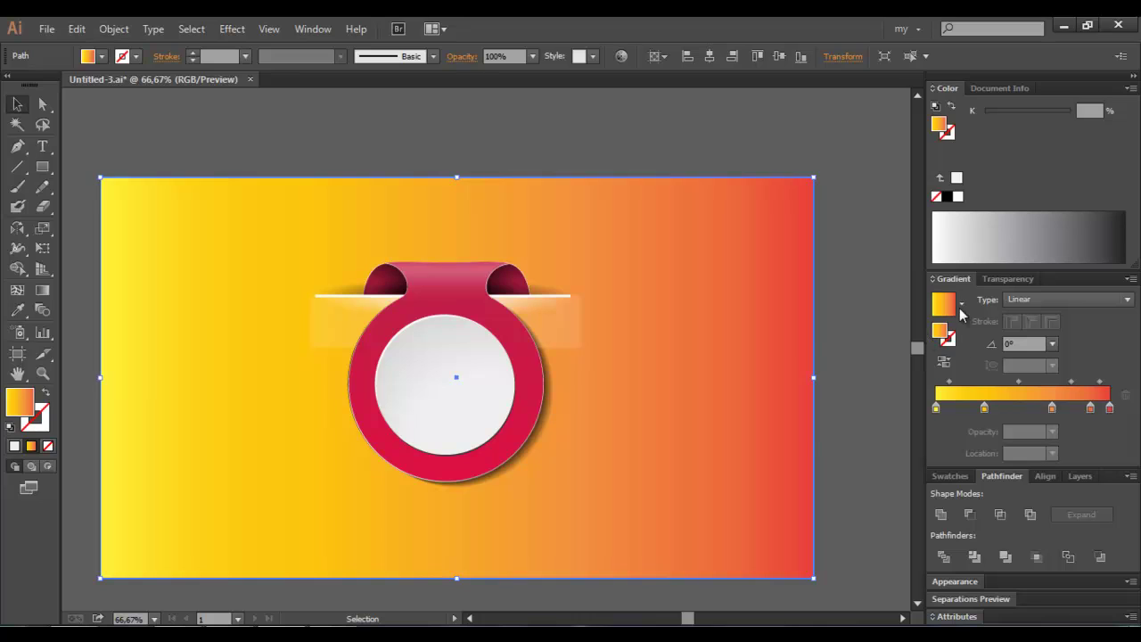
click(961, 303)
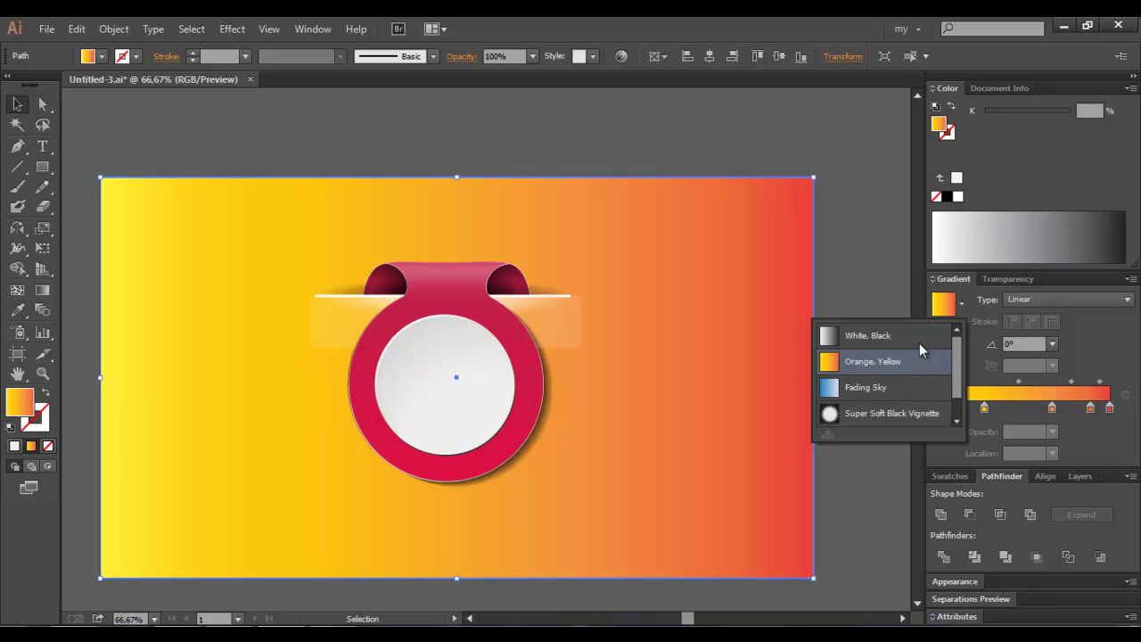
click(919, 344)
click(1034, 299)
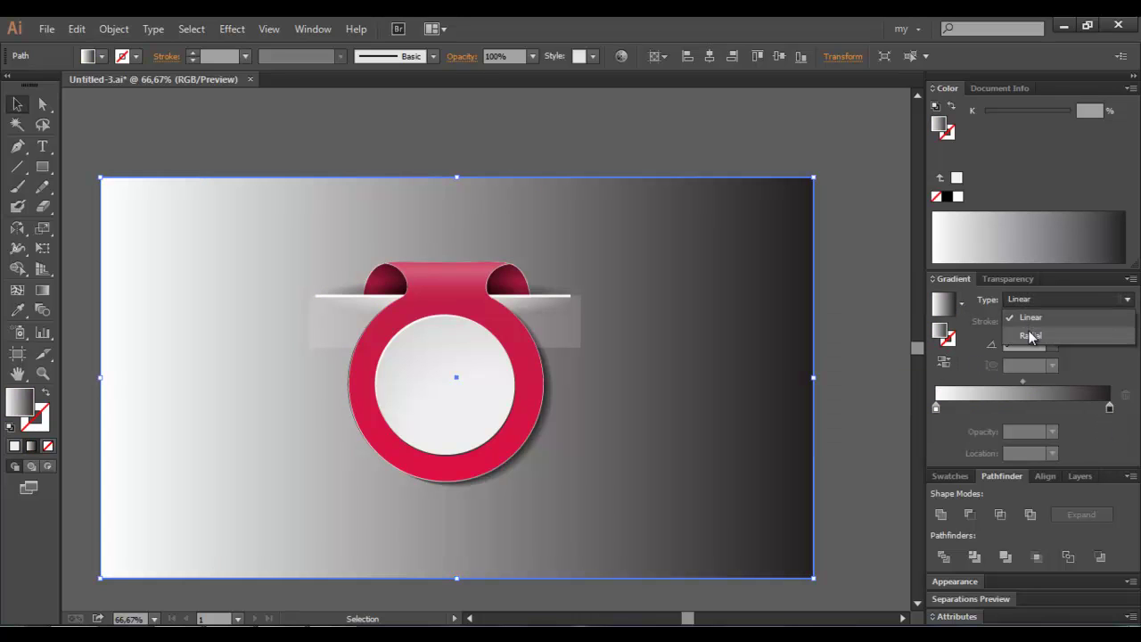
click(1031, 336)
Stretch the radial gradient across the background and lighten its end stop to grey #868384.
click(42, 290)
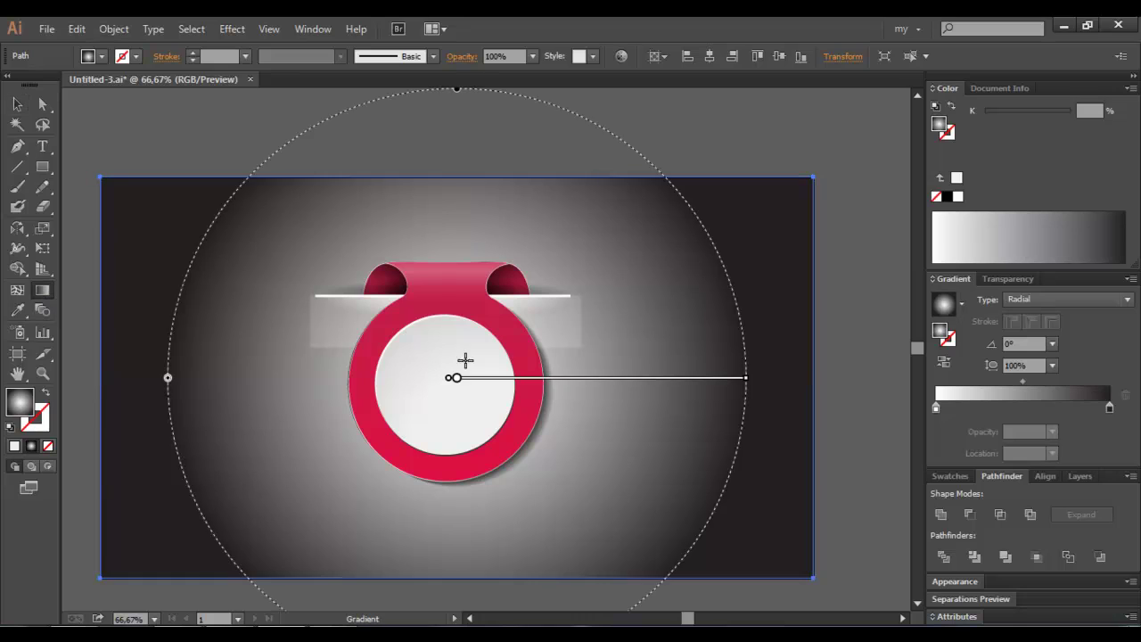
drag(745, 377, 895, 383)
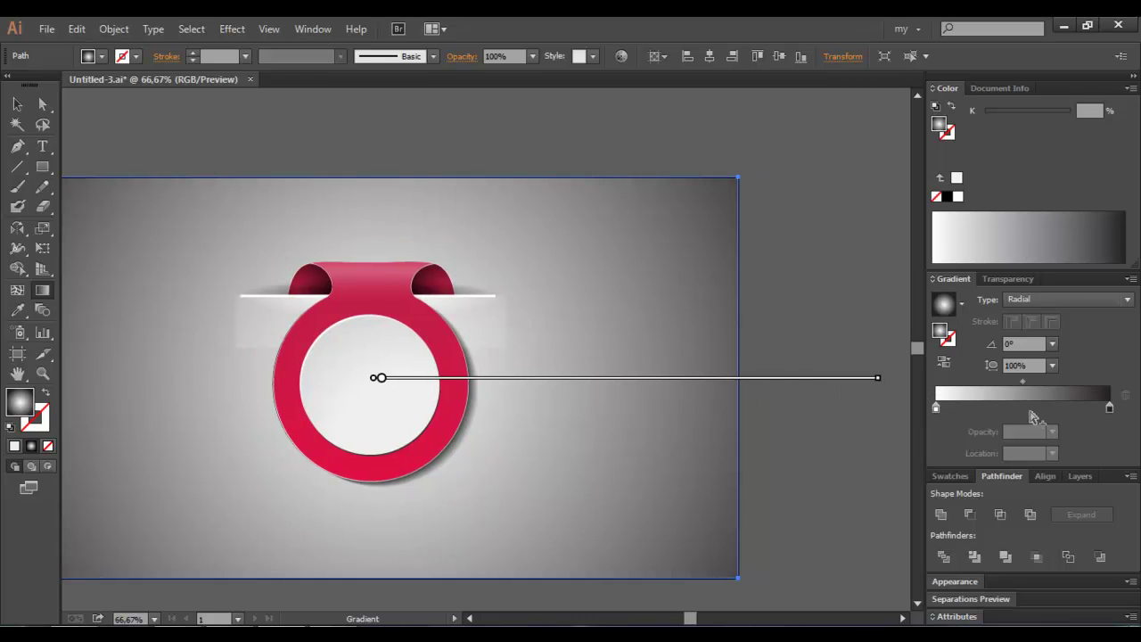
click(1086, 407)
drag(1087, 408, 1109, 407)
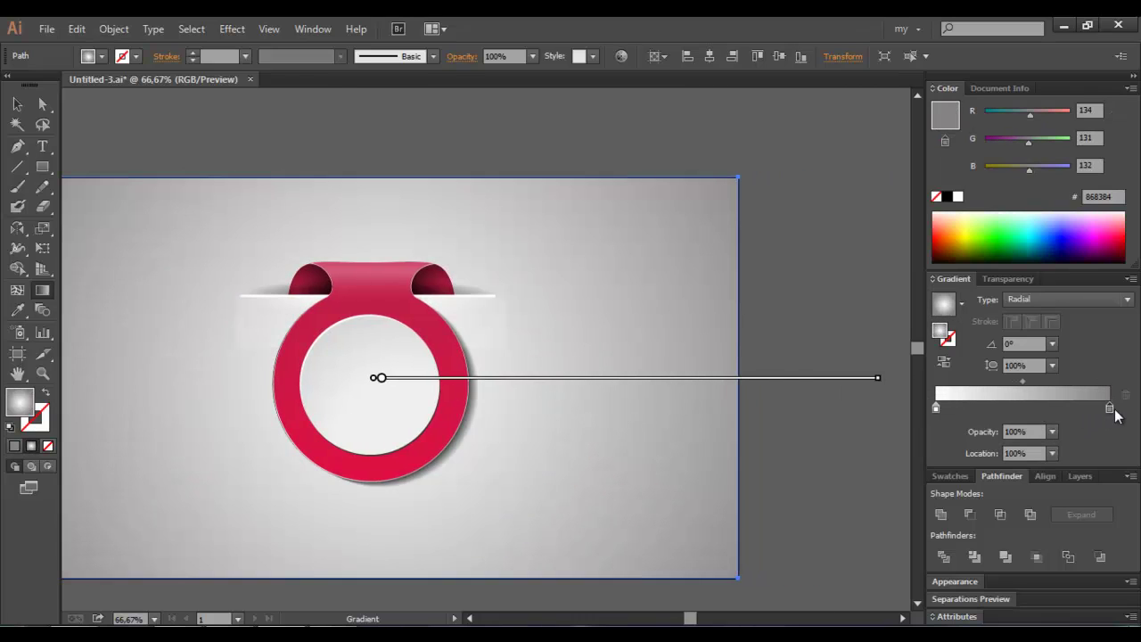
key(v)
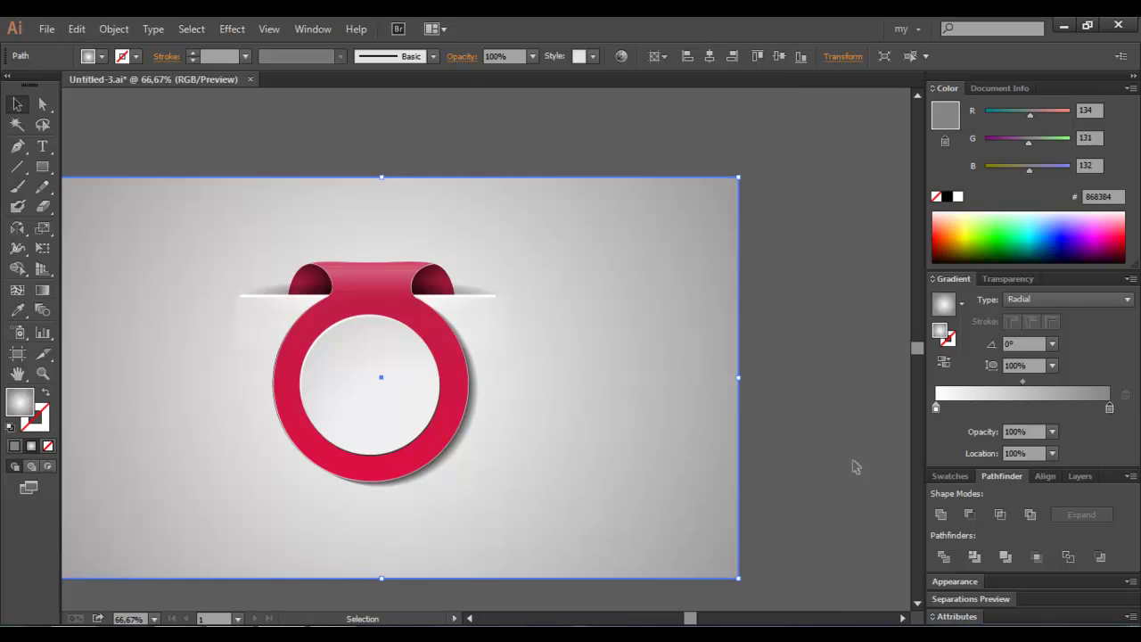
click(825, 457)
click(470, 618)
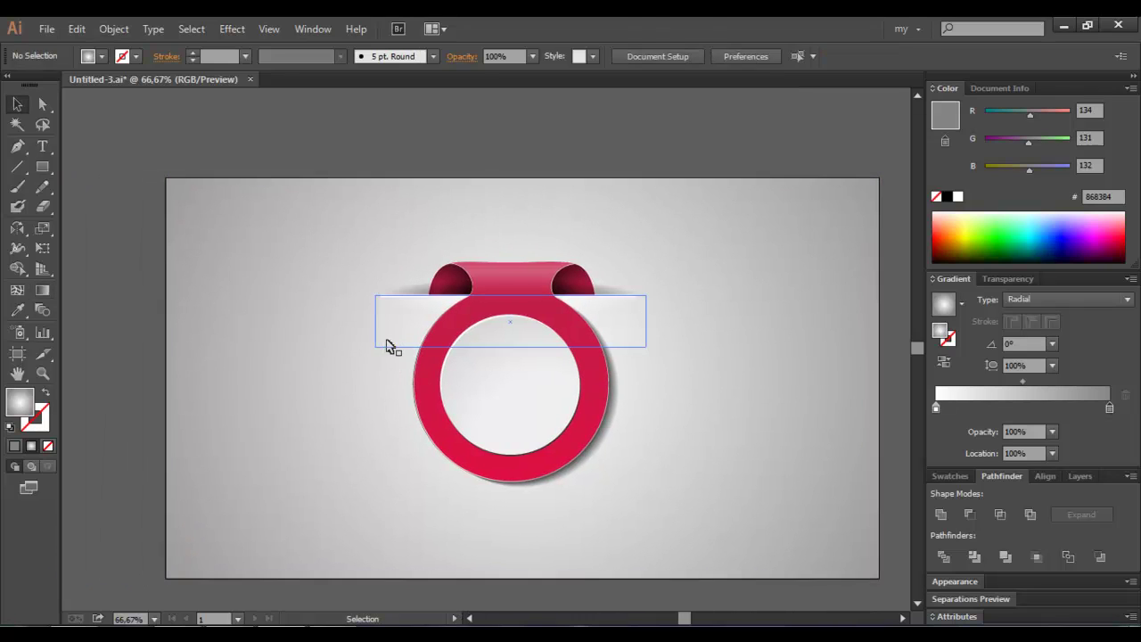
Select the shadow strip behind the ring and move its gradient midpoint from 41.51% to 71.7%.
click(390, 344)
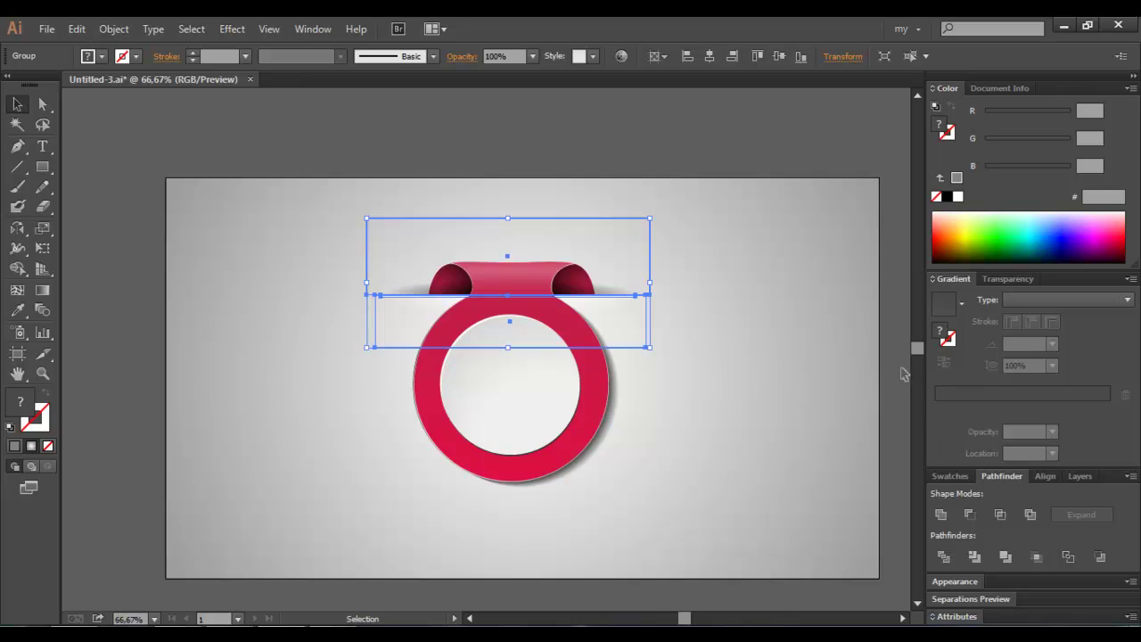
click(704, 375)
click(638, 336)
click(656, 345)
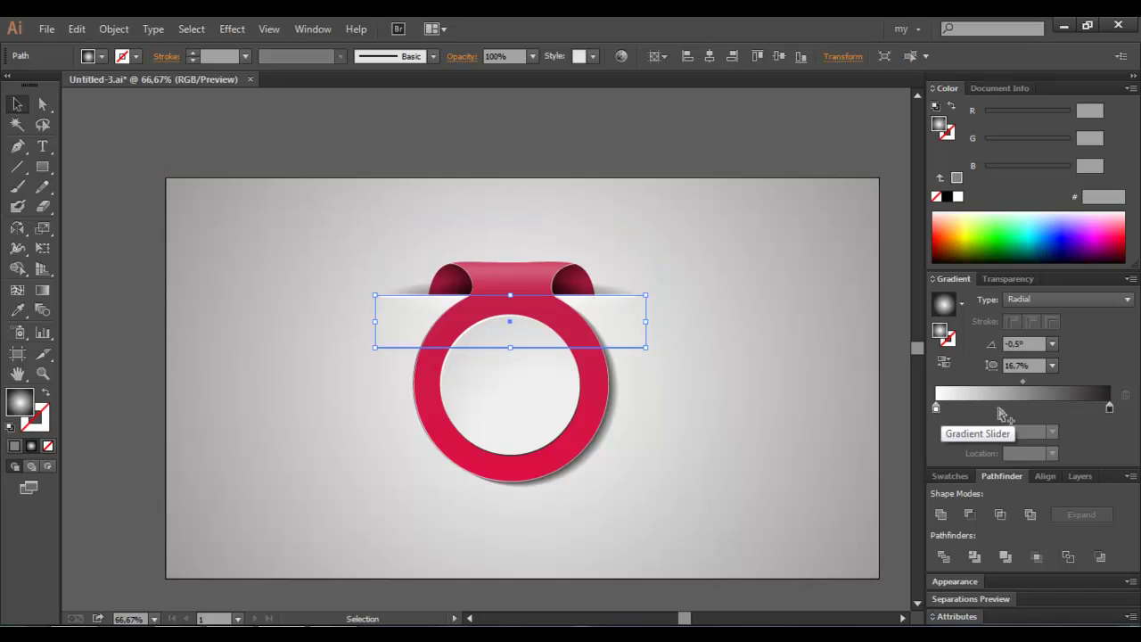
click(1109, 408)
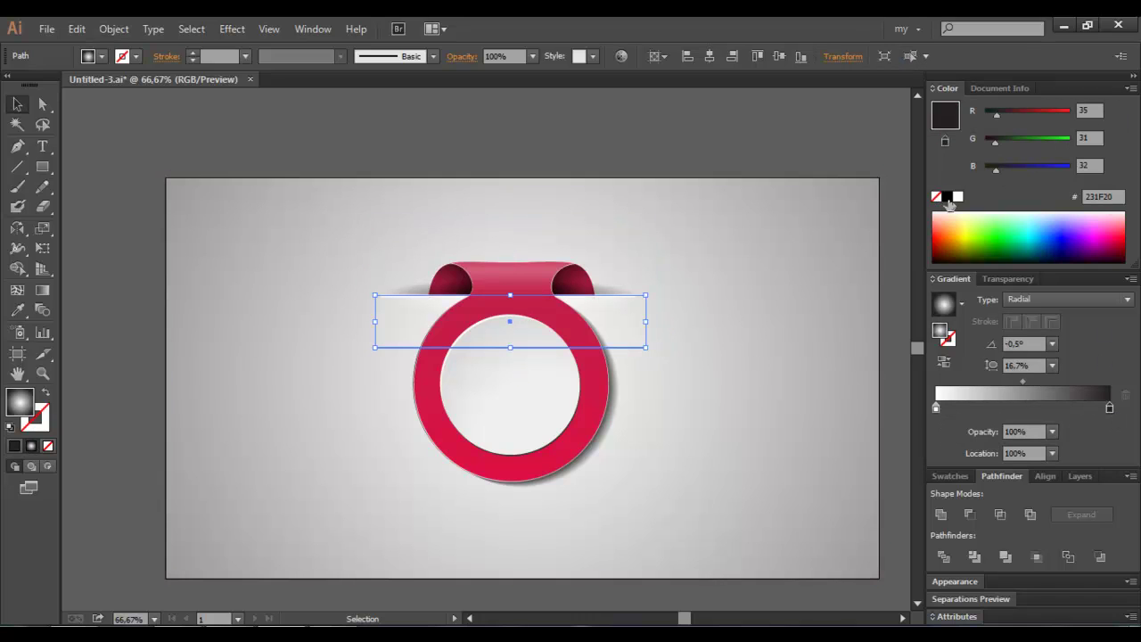
drag(1022, 382, 1008, 383)
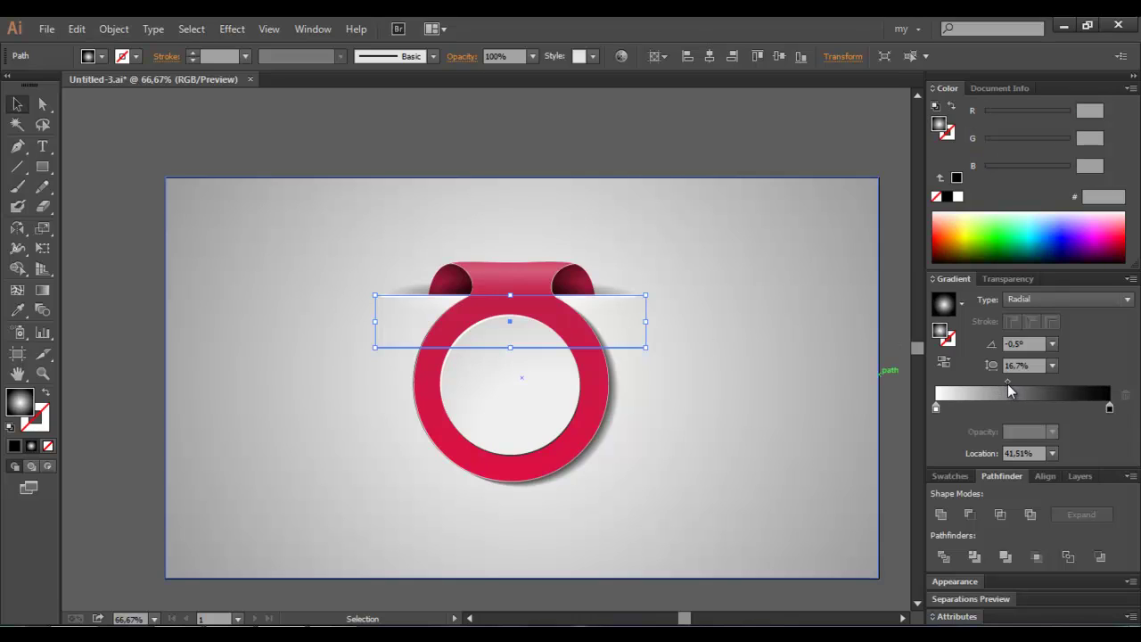
click(829, 406)
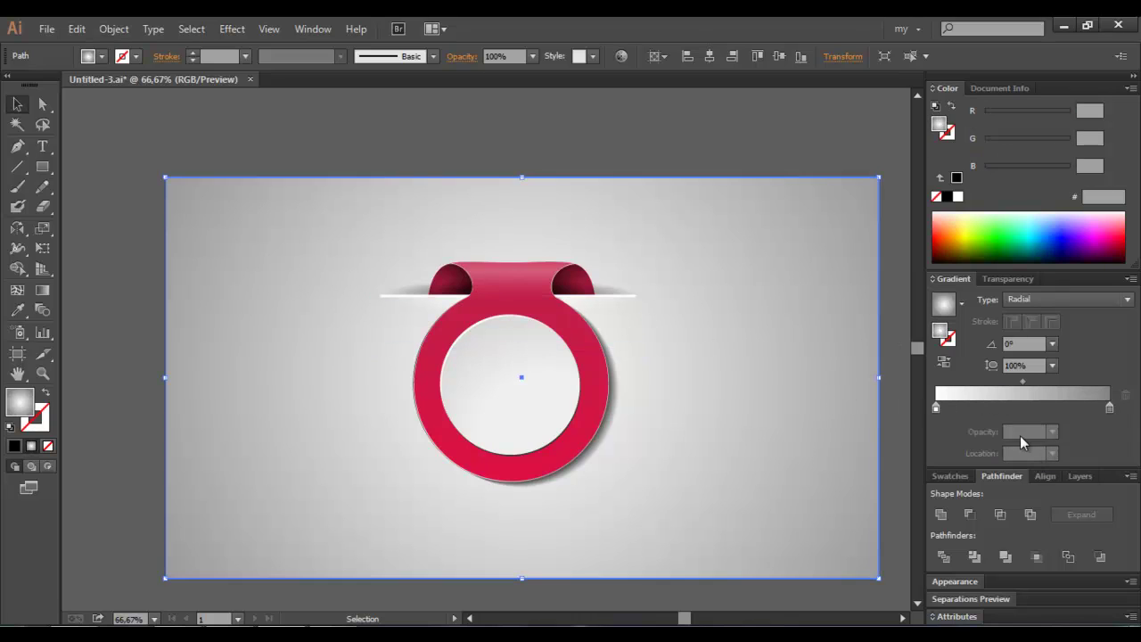
click(612, 331)
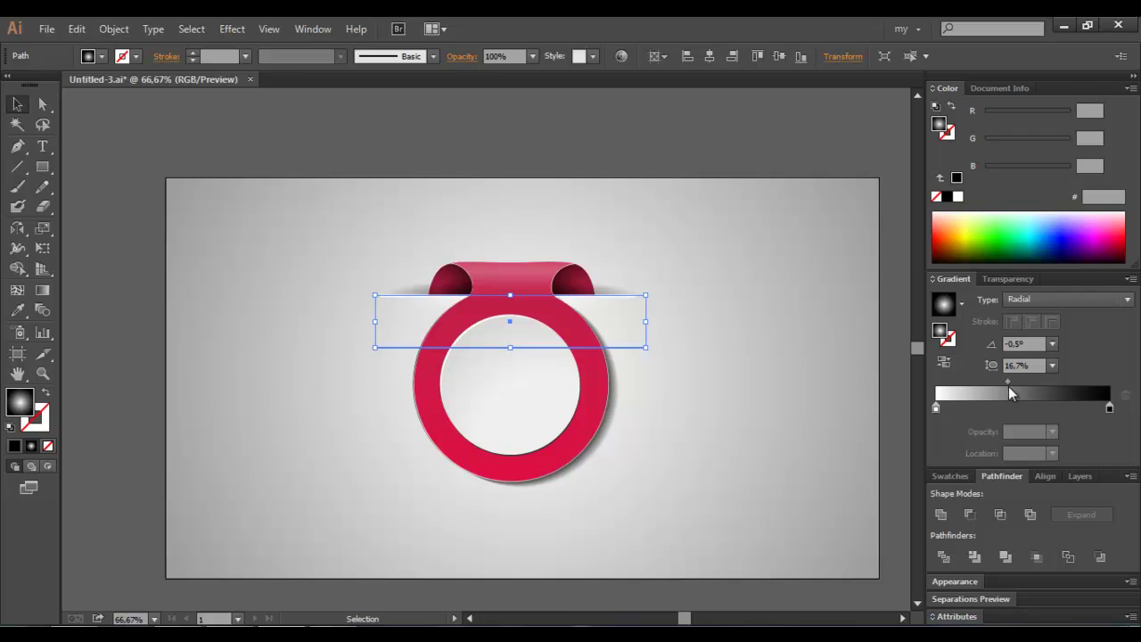
drag(1009, 383, 1065, 384)
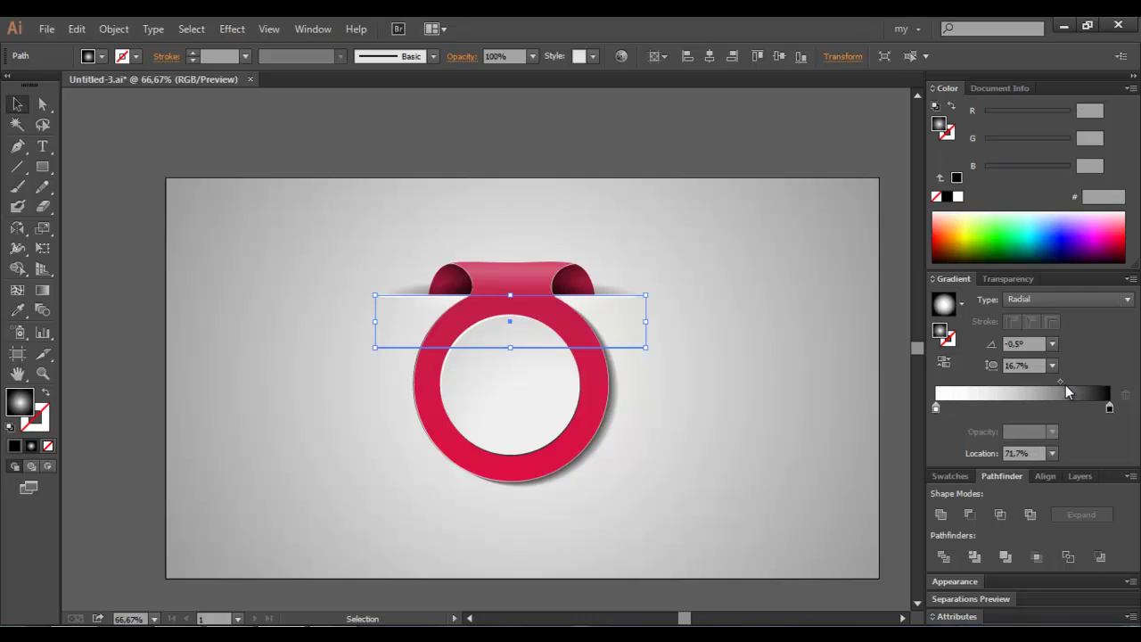
click(777, 412)
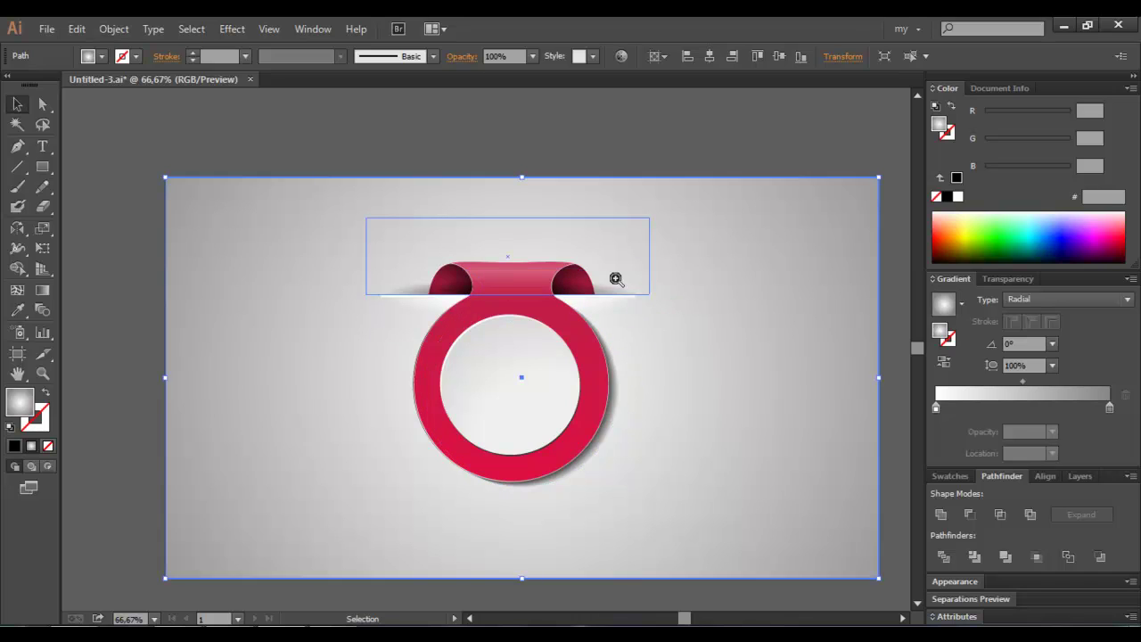
Select the thin white slot bar and shift it into line under the ribbon.
drag(613, 277, 667, 332)
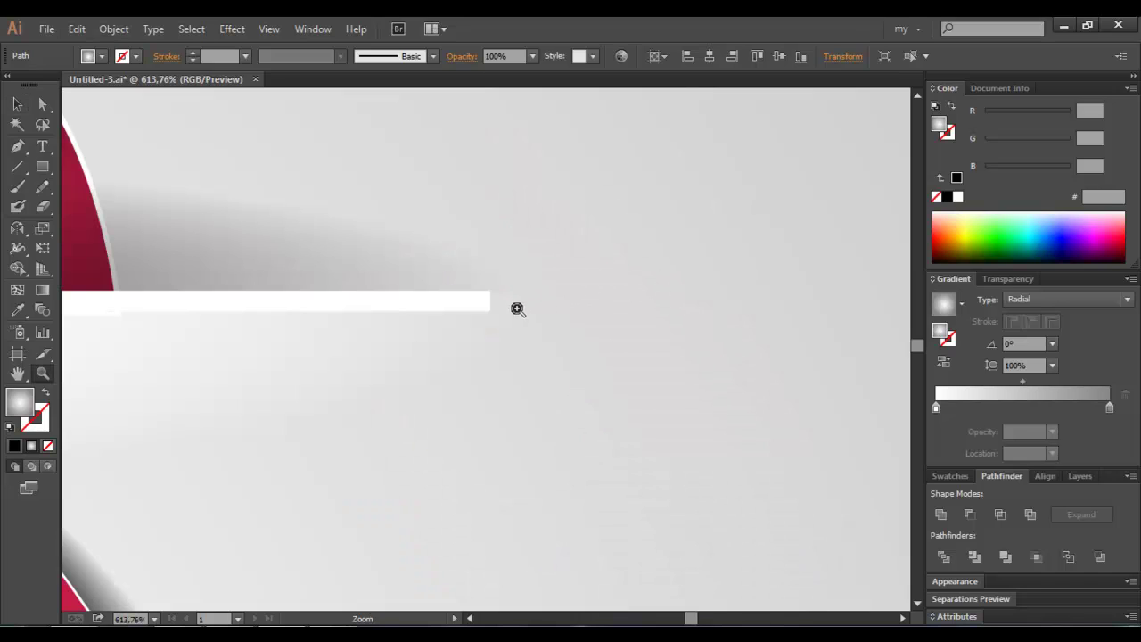
key(v)
click(482, 305)
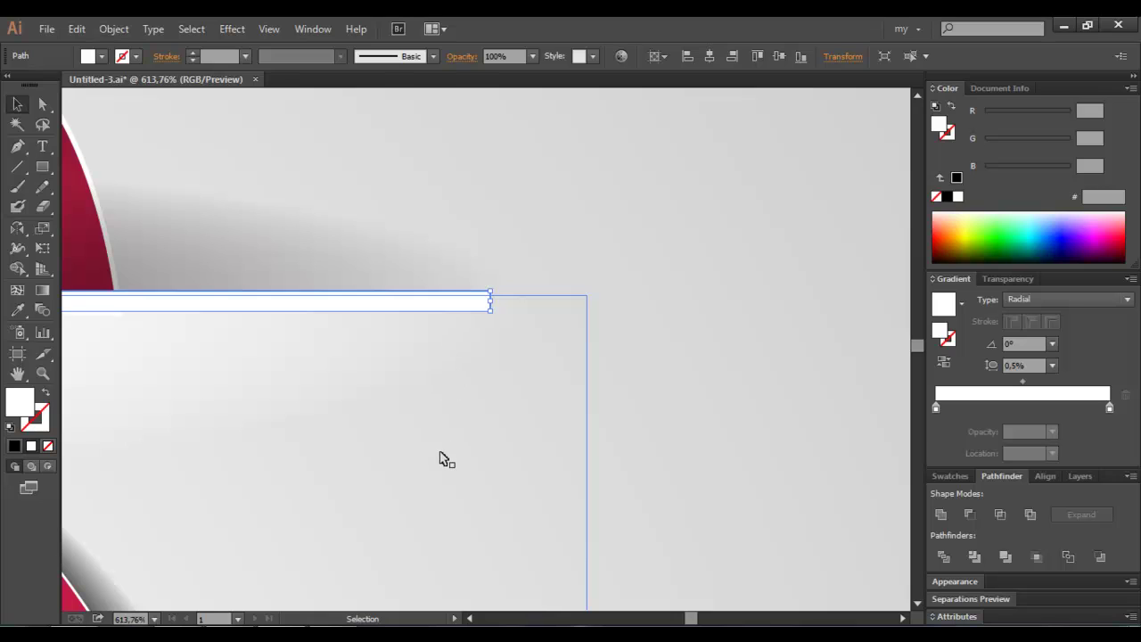
key(a)
key(ctrl+minus)
key(ctrl+minus)
key(ctrl+minus)
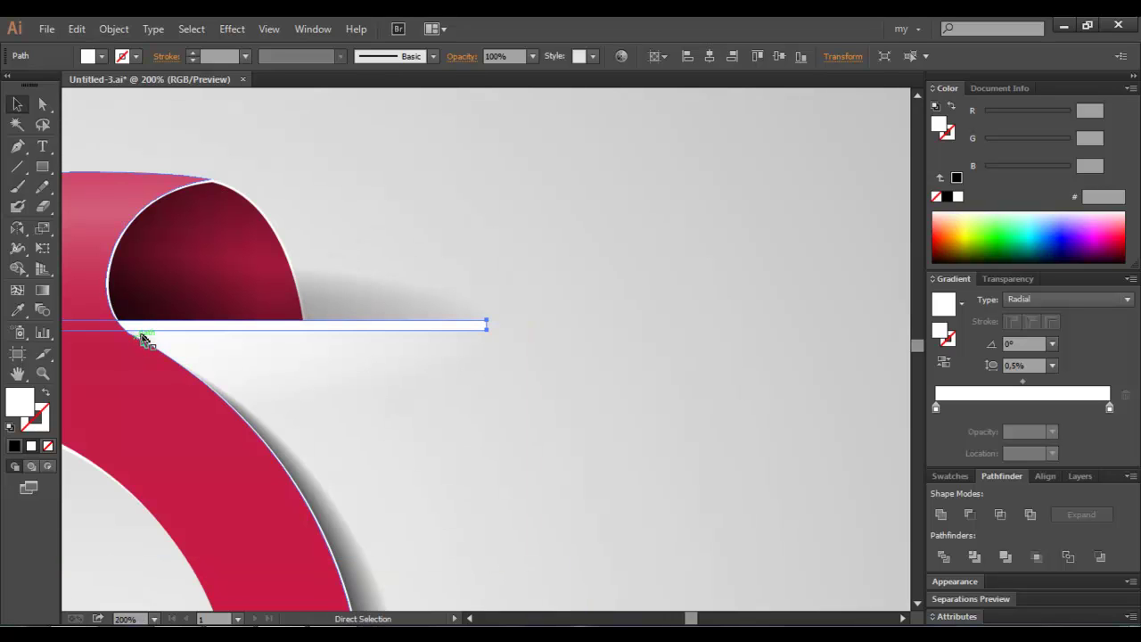
key(ctrl+z)
drag(102, 331, 104, 332)
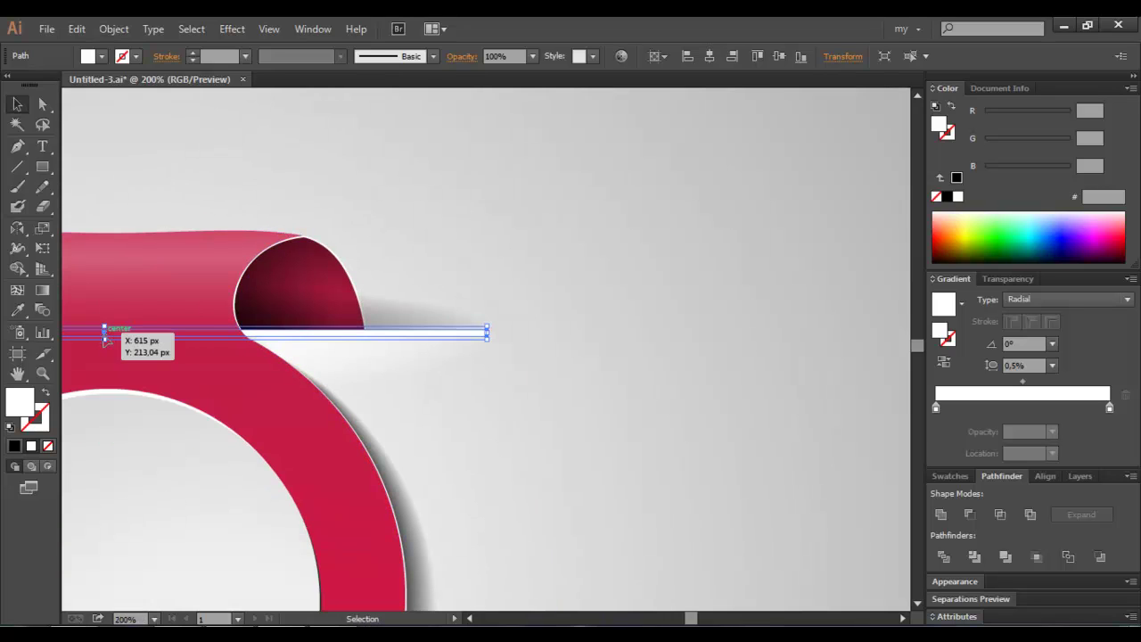
Zoom in and pull the slot bar's bottom edge up to about 2.7 px high.
key(z)
click(160, 377)
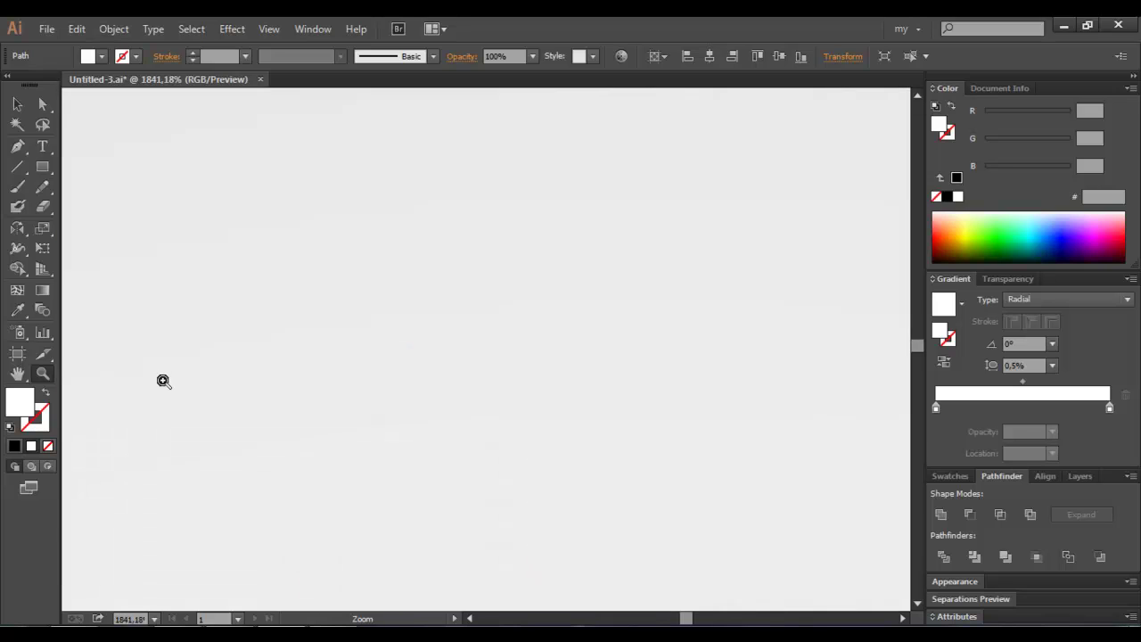
scroll(408, 346, up, 3)
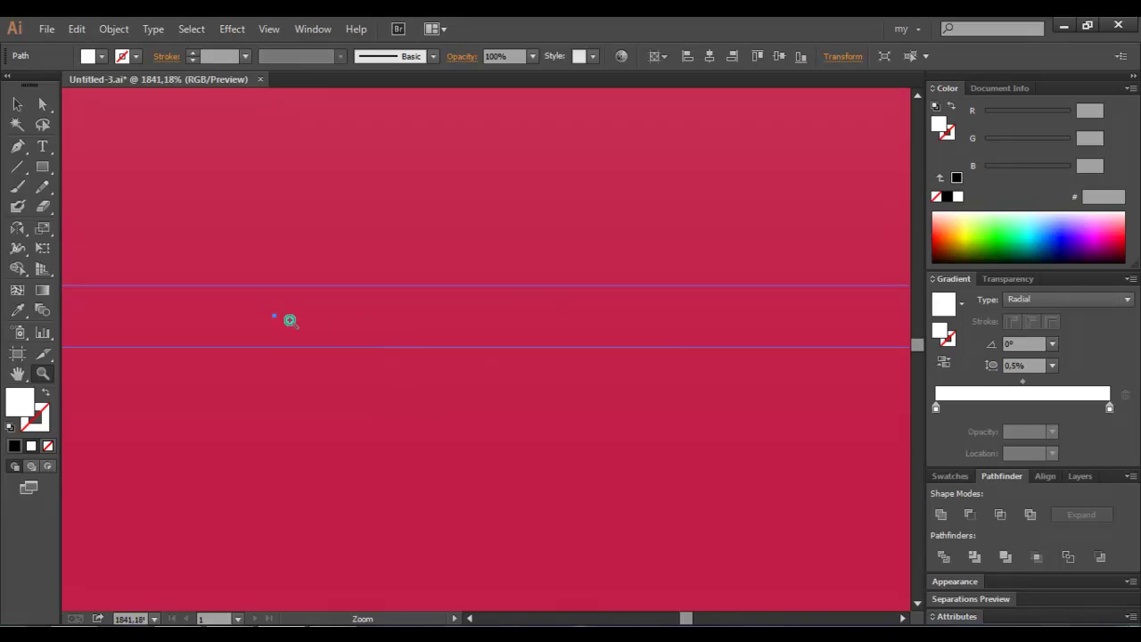
key(v)
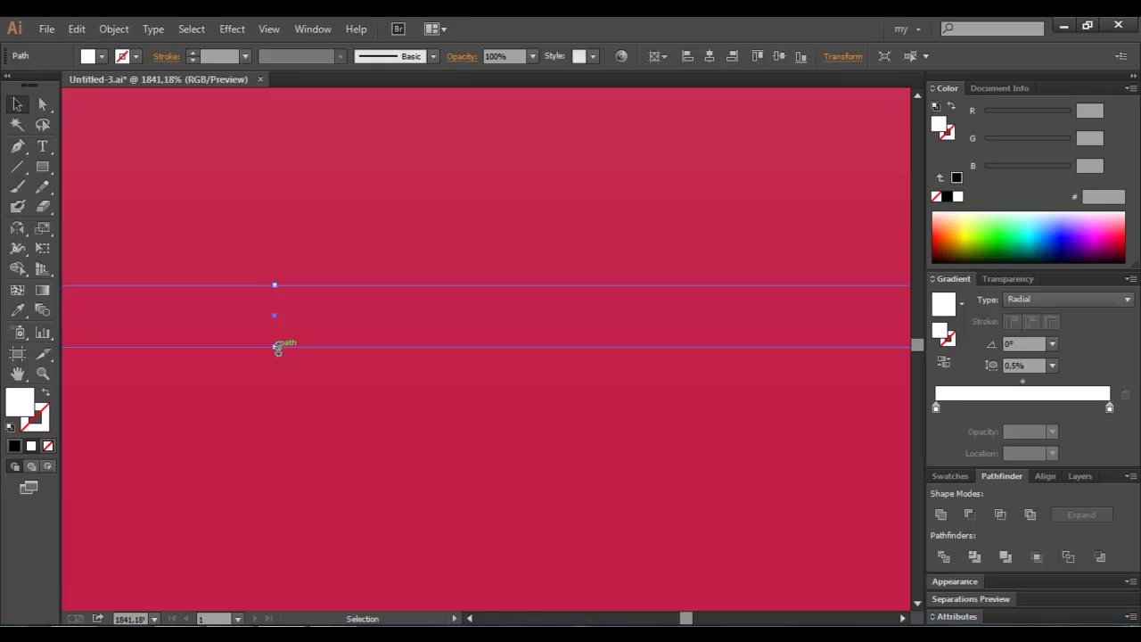
drag(277, 347, 282, 329)
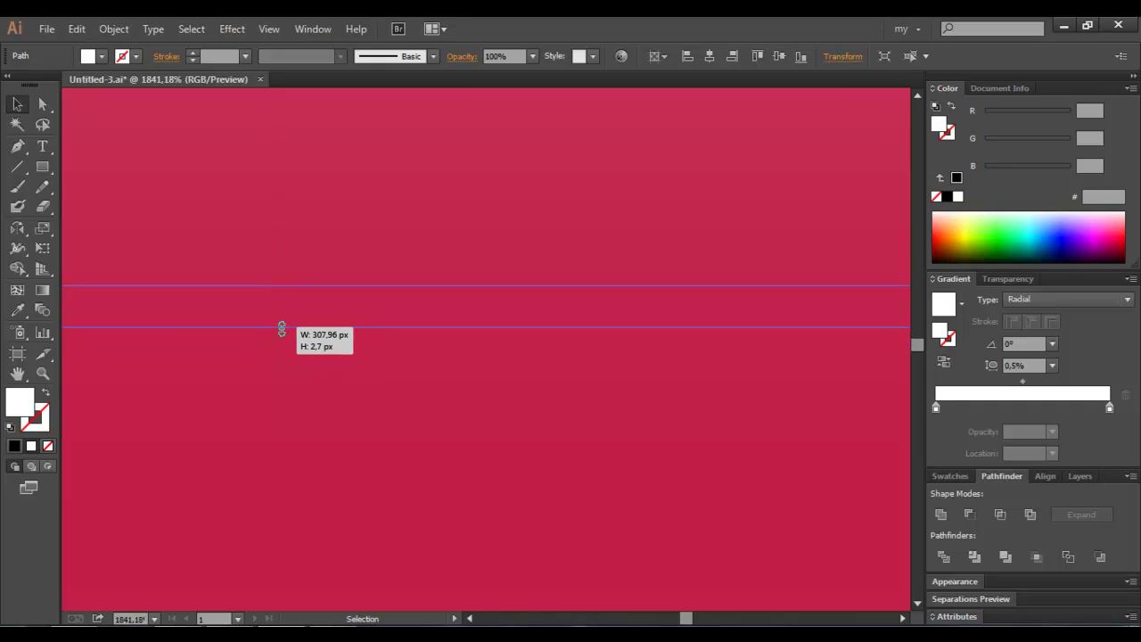
drag(282, 329, 281, 326)
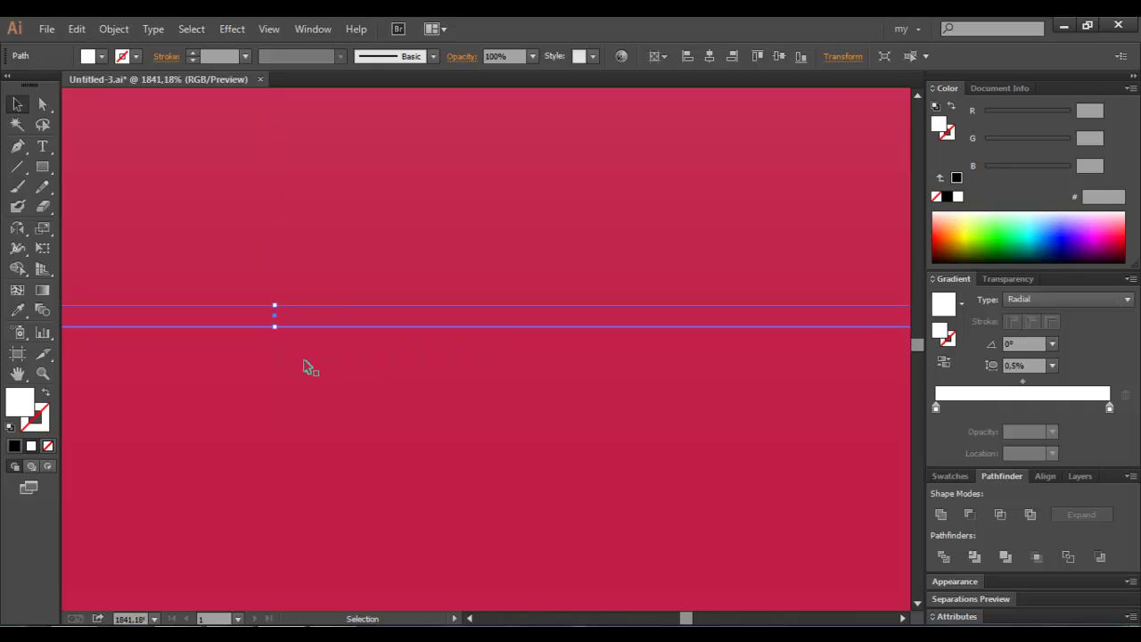
click(304, 363)
key(ctrl+minus)
key(ctrl+minus)
key(ctrl+minus)
key(ctrl+minus)
key(ctrl+minus)
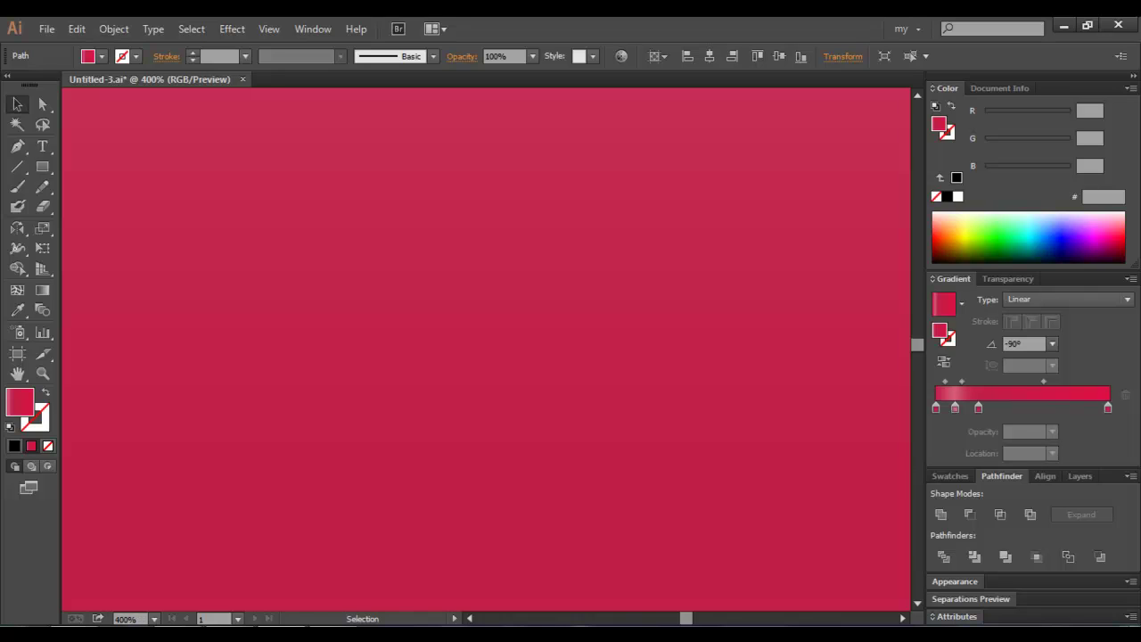
key(ctrl+minus)
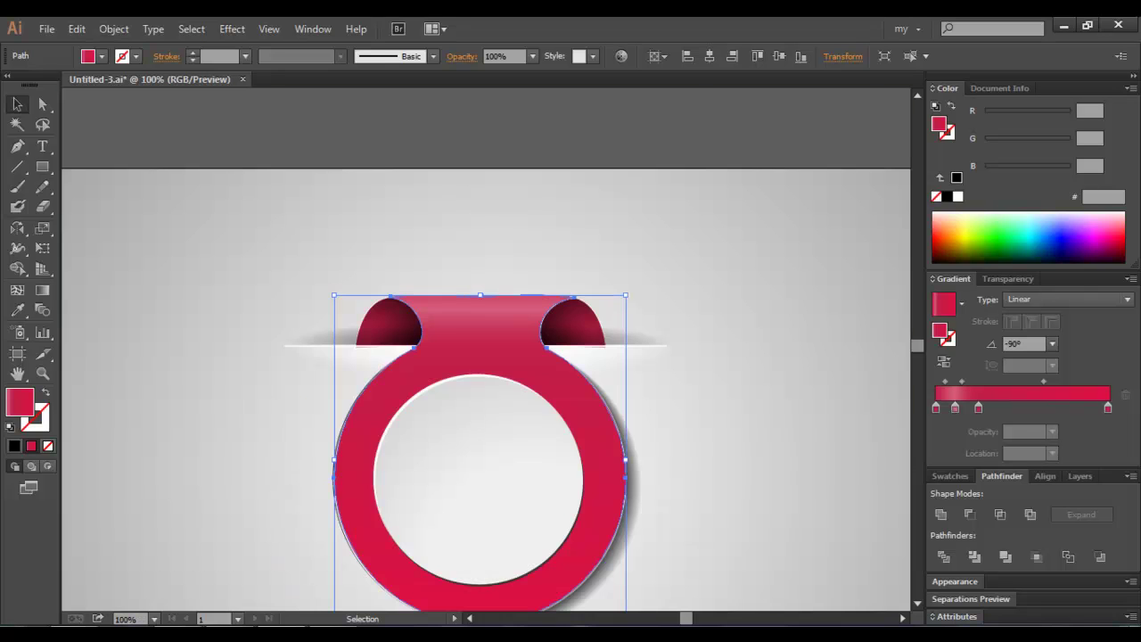
key(ctrl+minus)
Marquee-select the whole ring tag, scale it up from its corners and move it down.
click(650, 425)
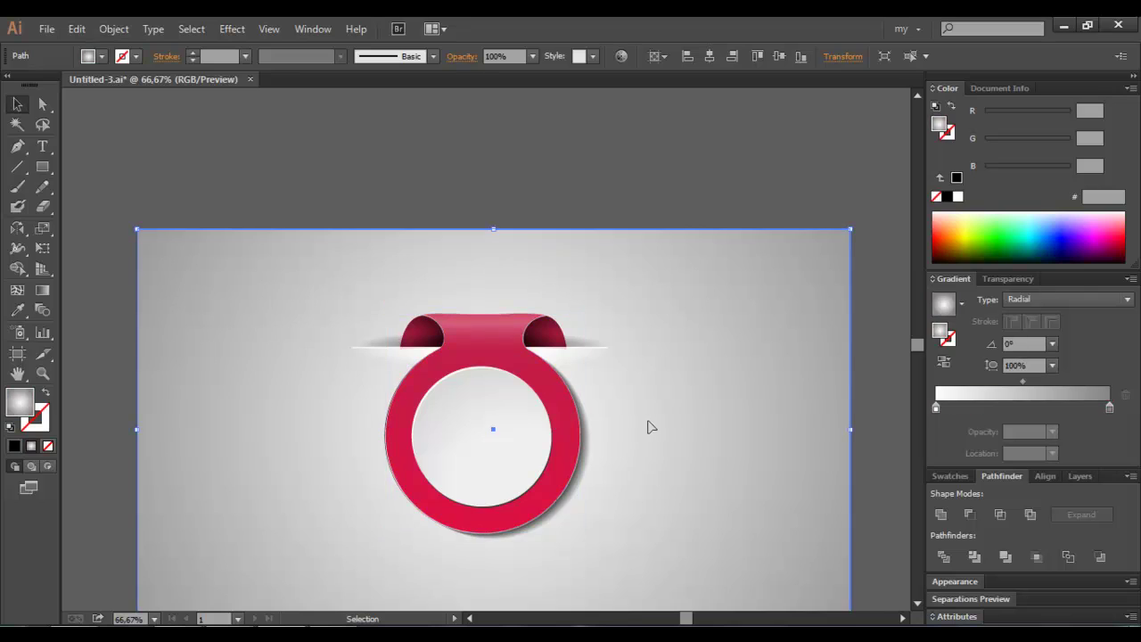
scroll(668, 428, down, 2)
click(899, 417)
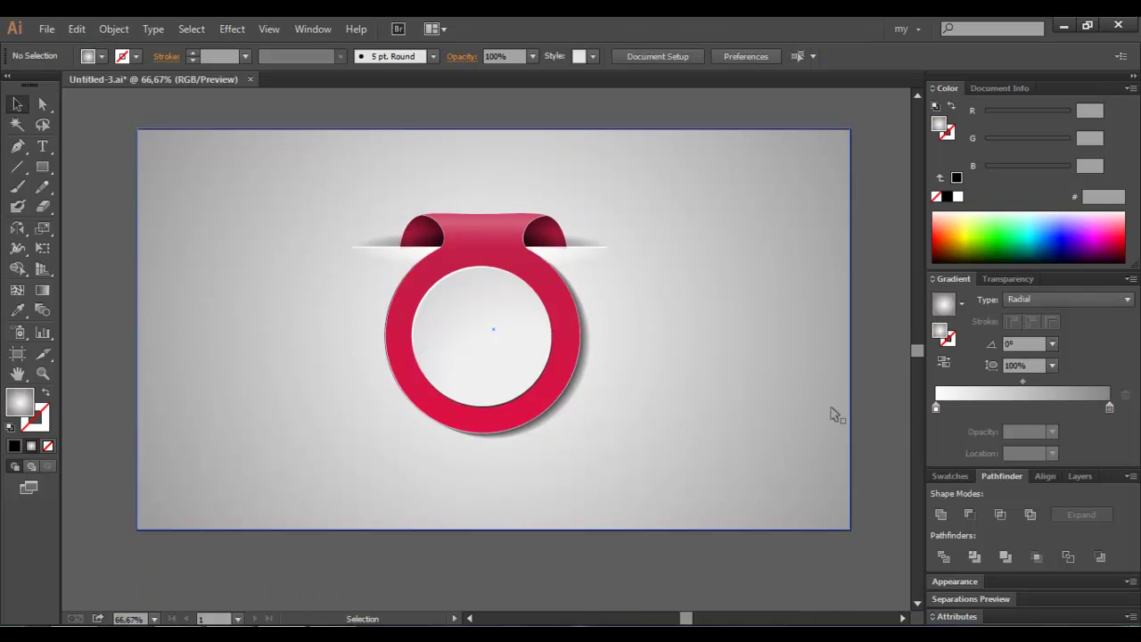
click(799, 414)
key(a)
key(ctrl+2)
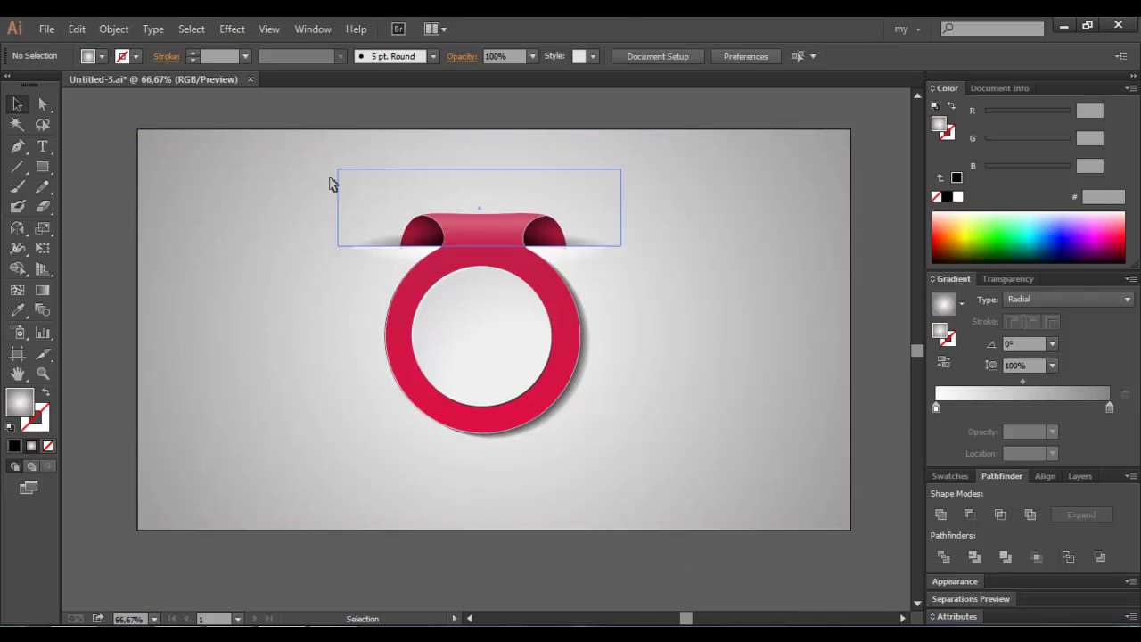
drag(301, 189, 686, 459)
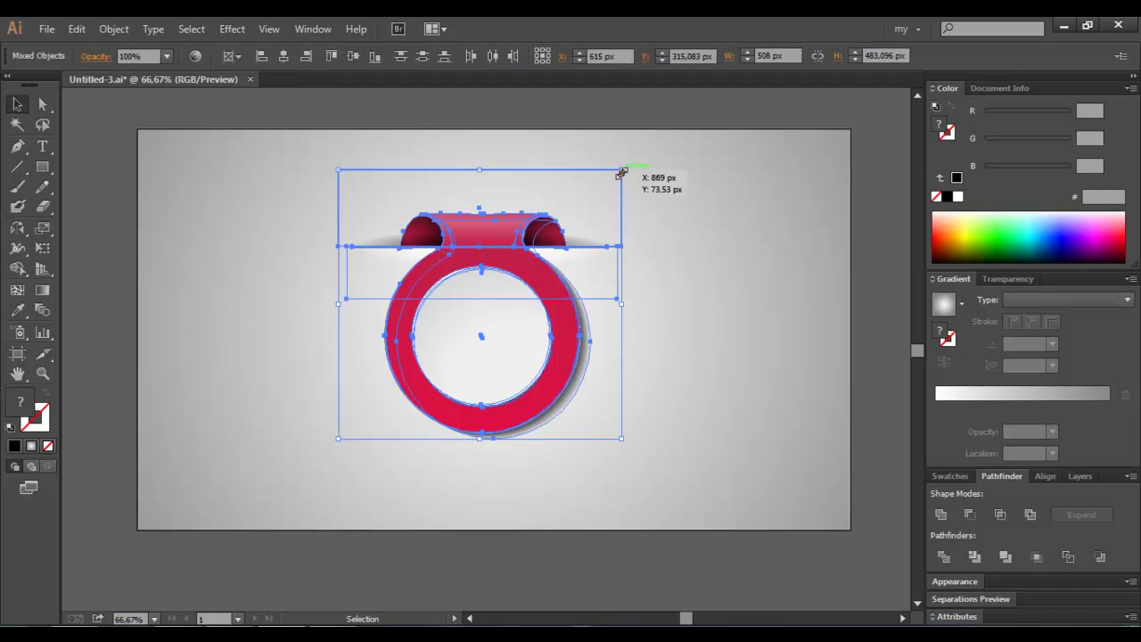
drag(618, 170, 660, 127)
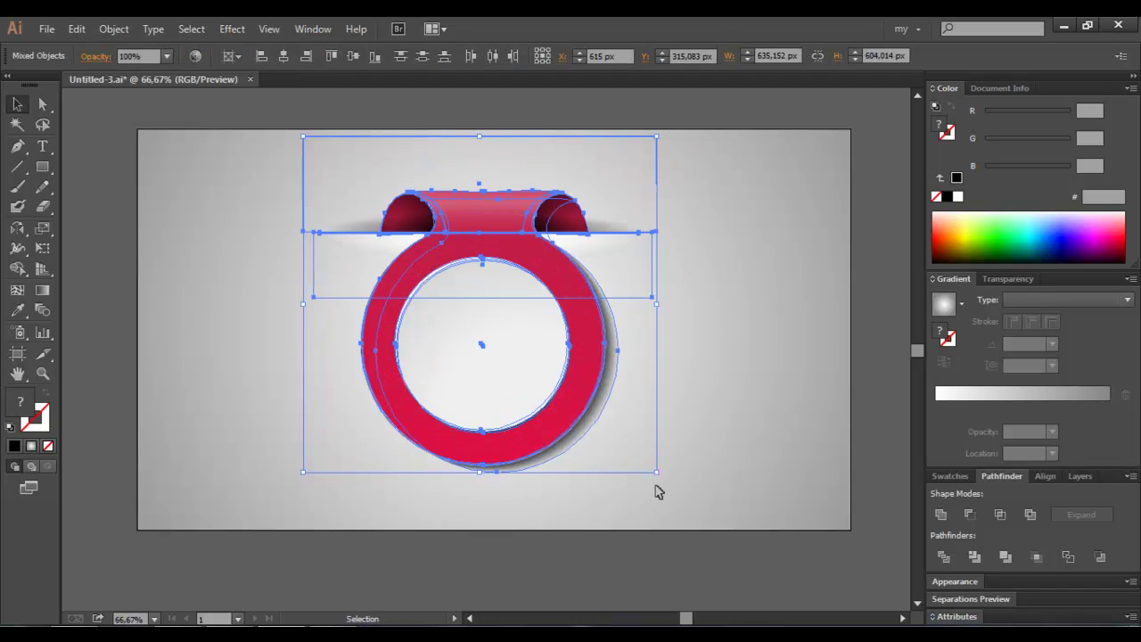
drag(657, 472, 682, 502)
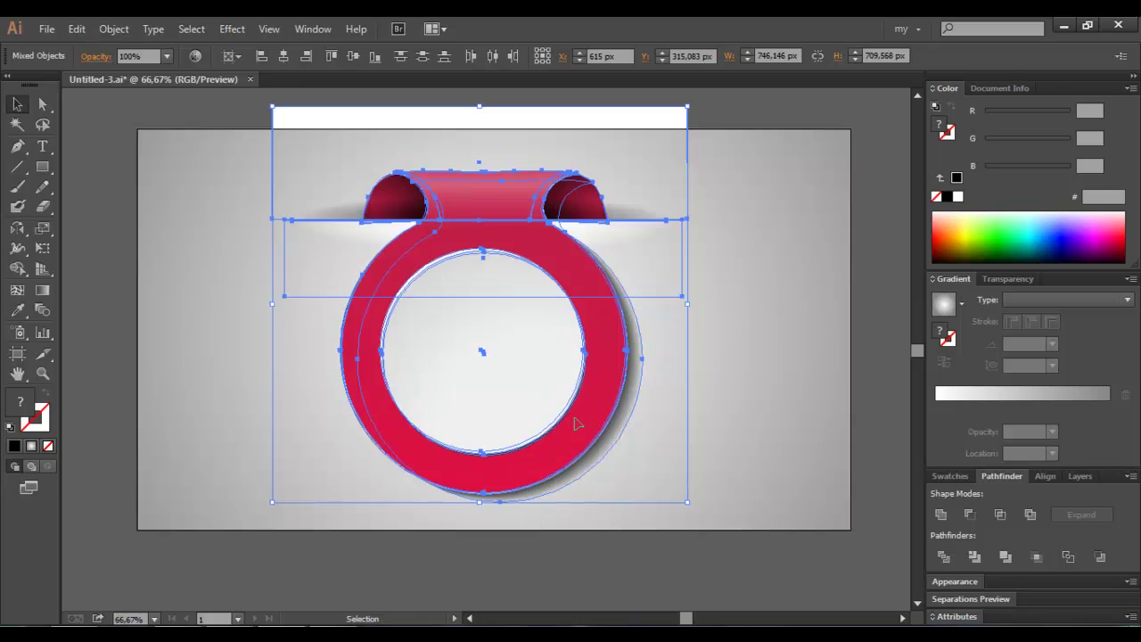
drag(576, 420, 576, 444)
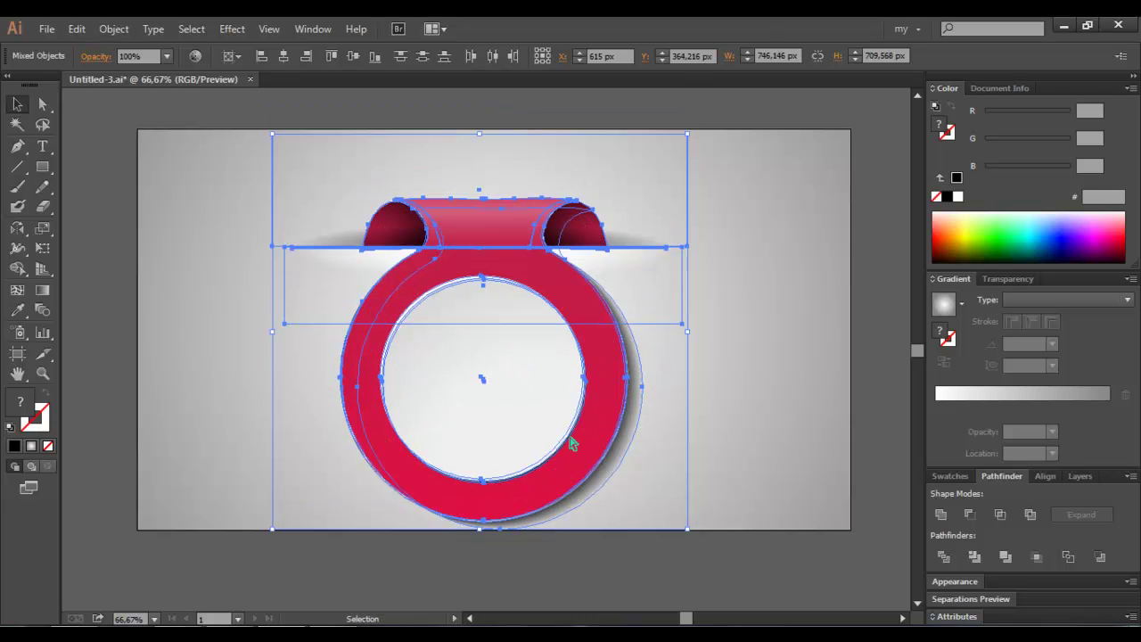
Nudge the ring tag group up two steps with the arrow key.
click(700, 570)
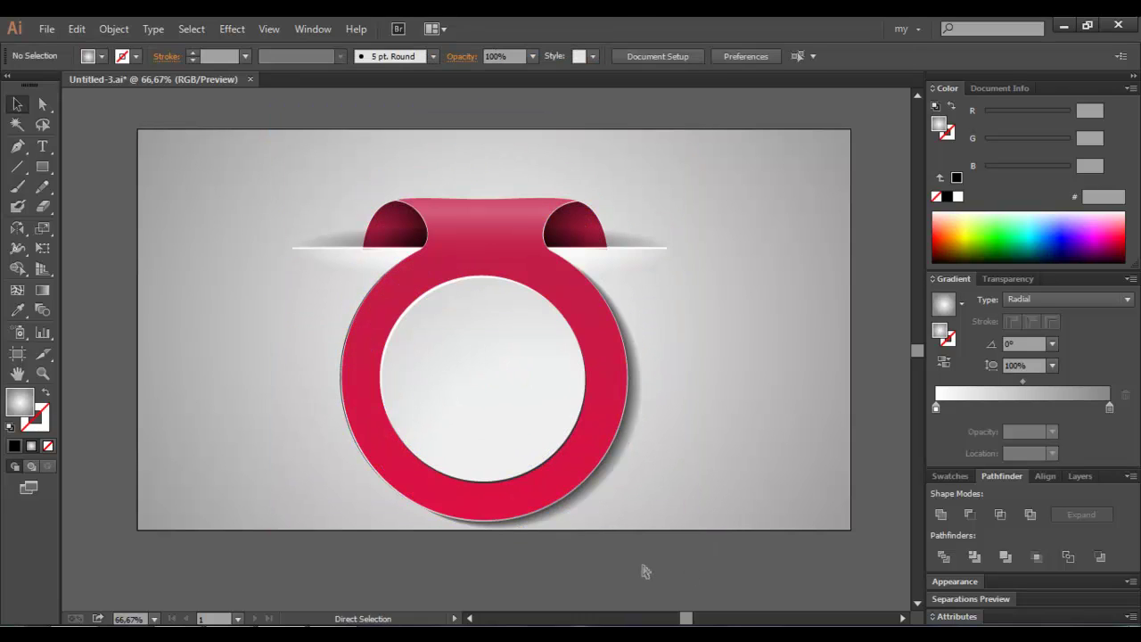
key(ctrl+minus)
key(ctrl+minus)
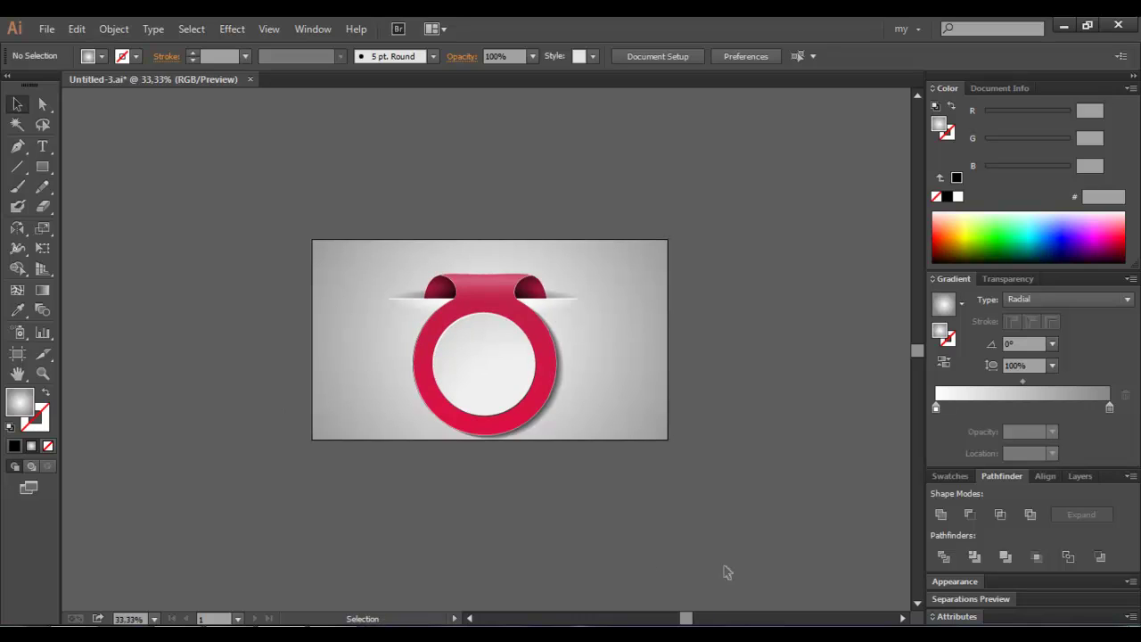
click(519, 366)
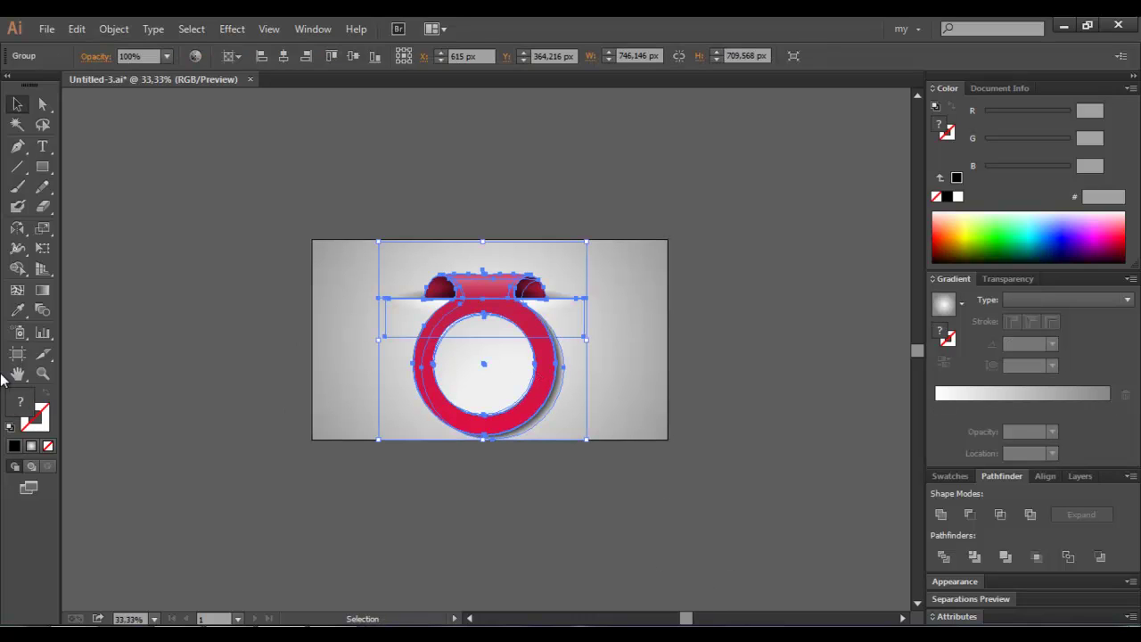
key(Up)
key(Up)
key(Up)
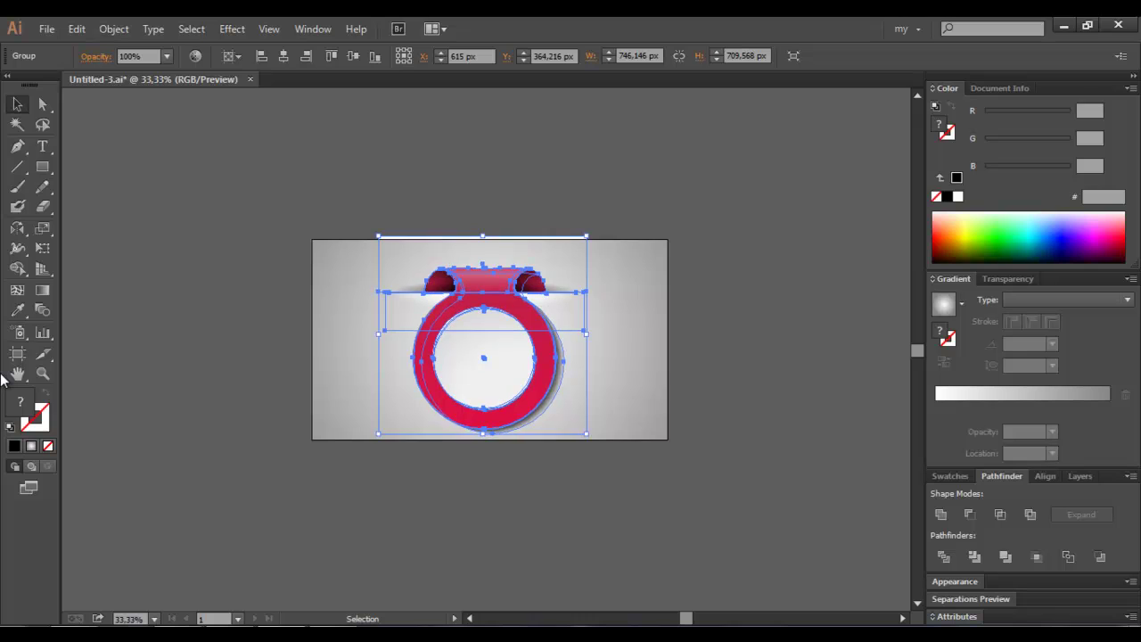
key(Up)
key(Up)
key(Up)
key(Up)
key(Up)
key(Up)
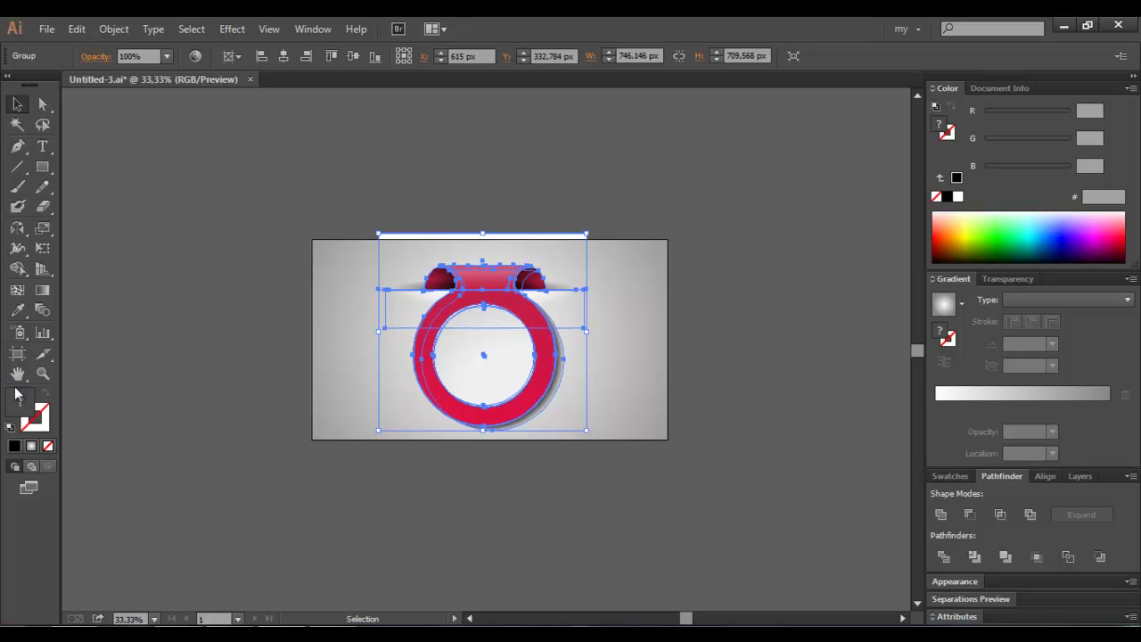
Shorten the gradient shadow shape above the slot from its top edge.
key(a)
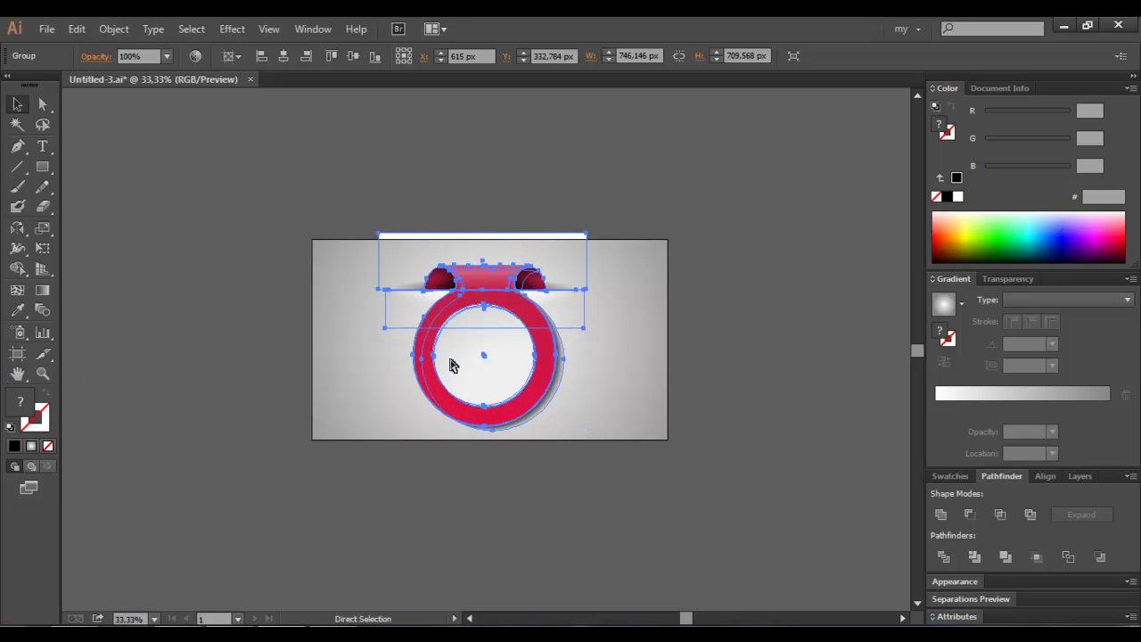
key(v)
click(535, 191)
click(489, 236)
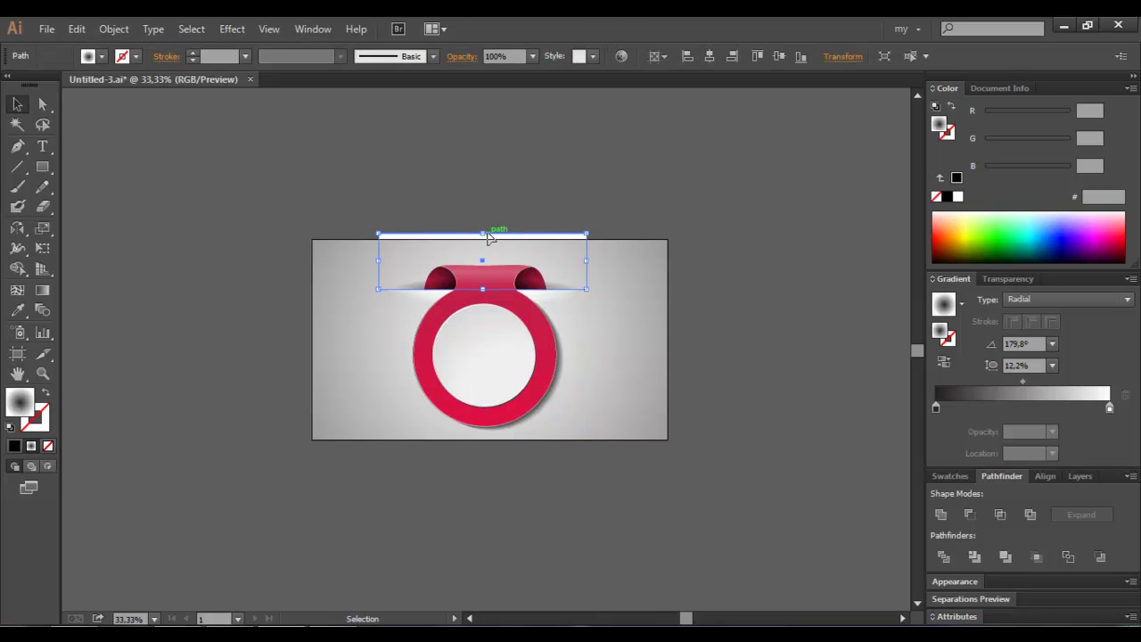
drag(482, 235, 482, 245)
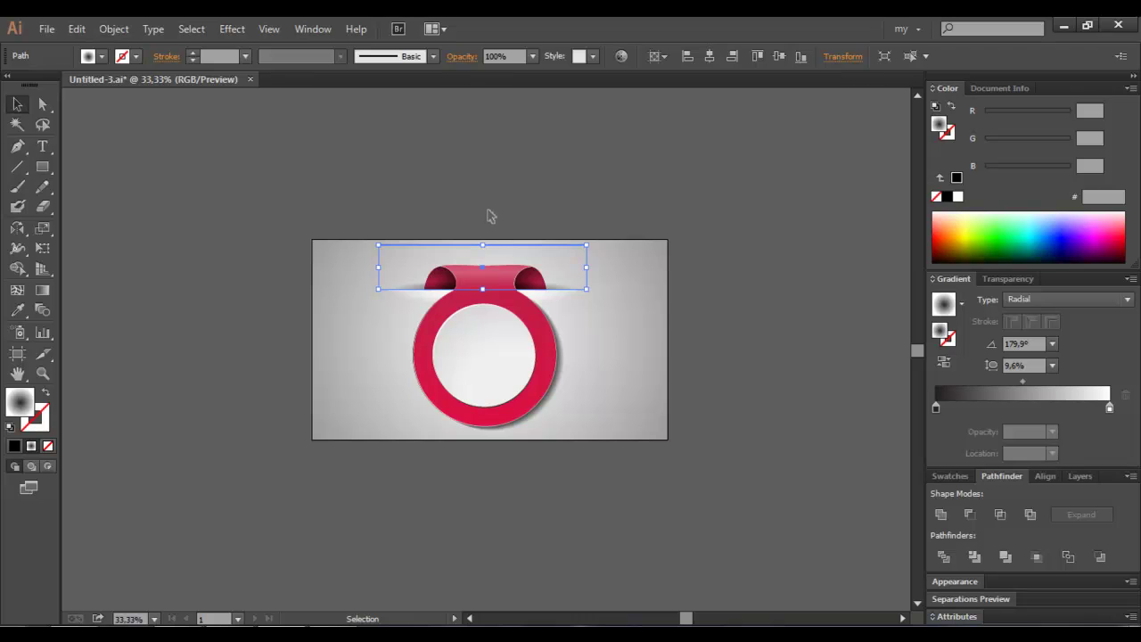
click(489, 216)
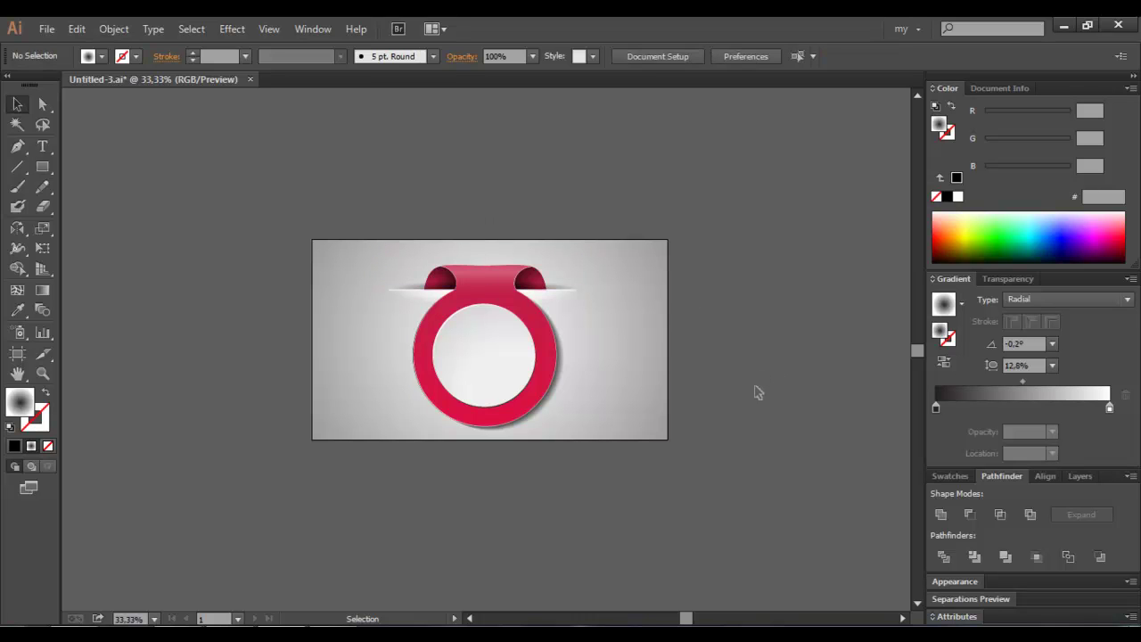